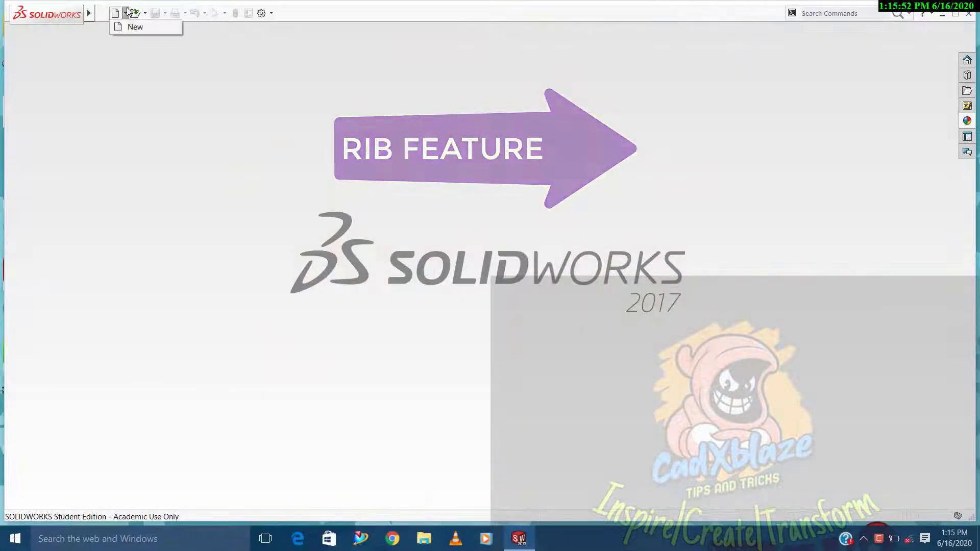
Create a new part and add Plane1, offset 3.5 in from the Top Plane
click(116, 13)
click(428, 407)
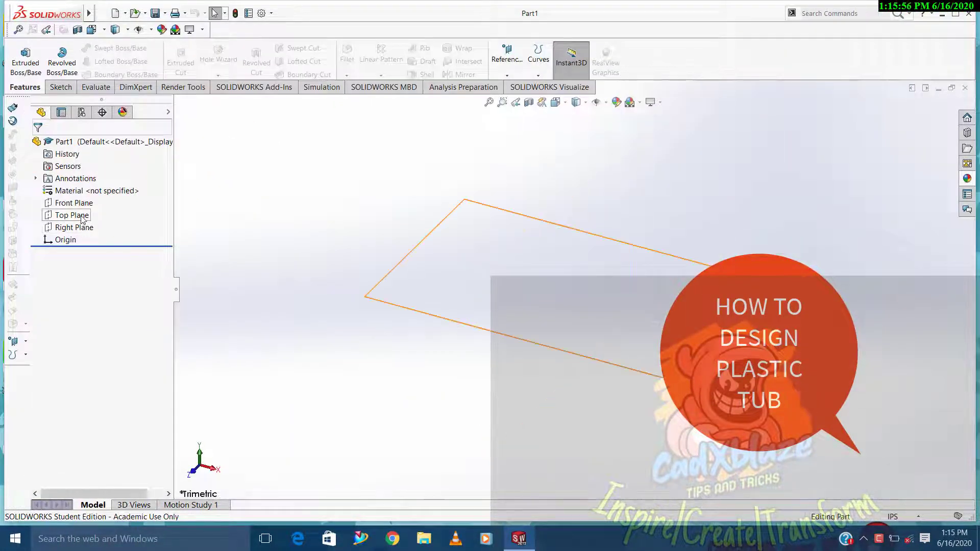
click(72, 215)
click(507, 56)
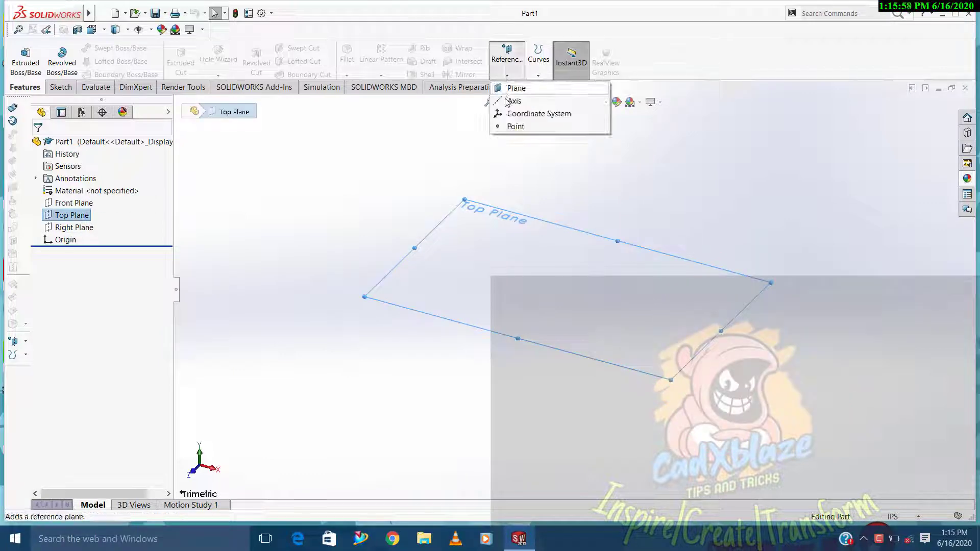
click(515, 88)
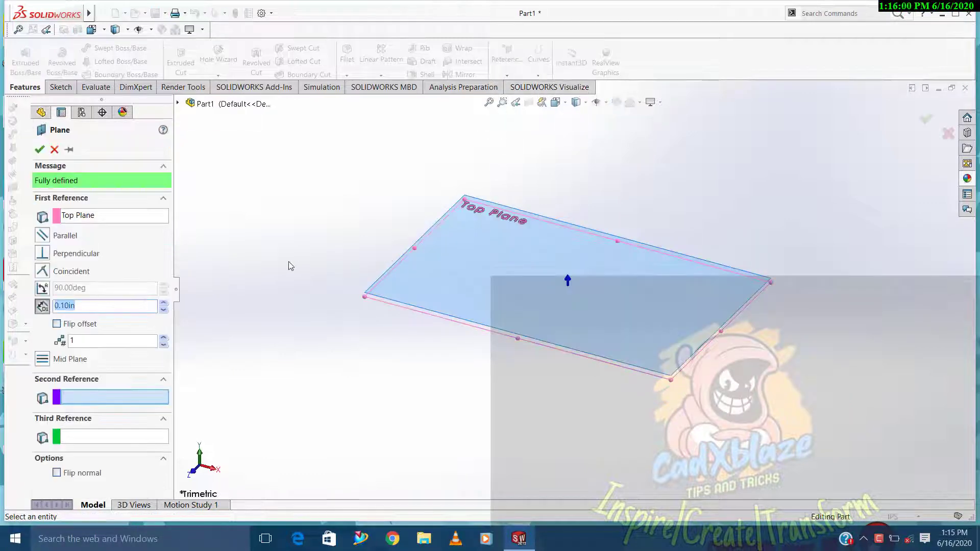
click(163, 303)
click(163, 304)
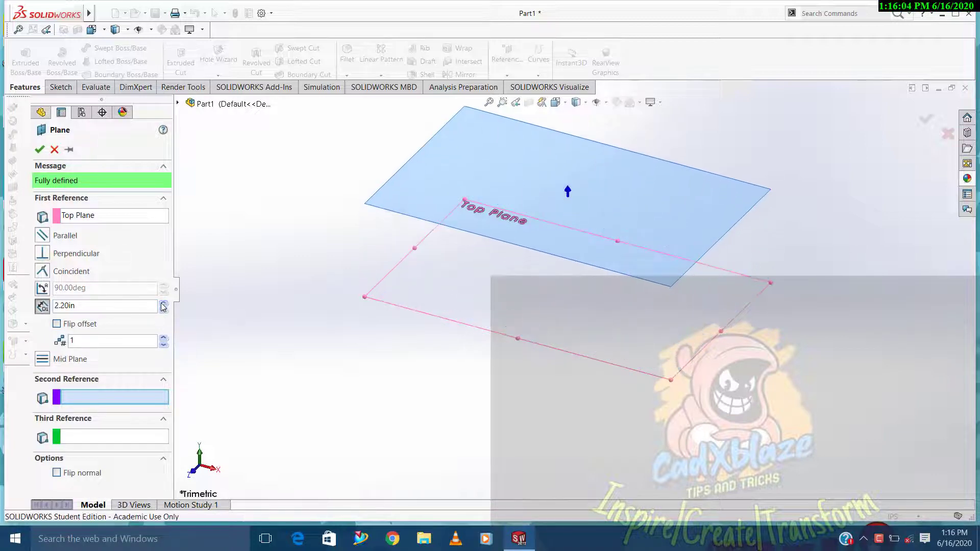
text(3)
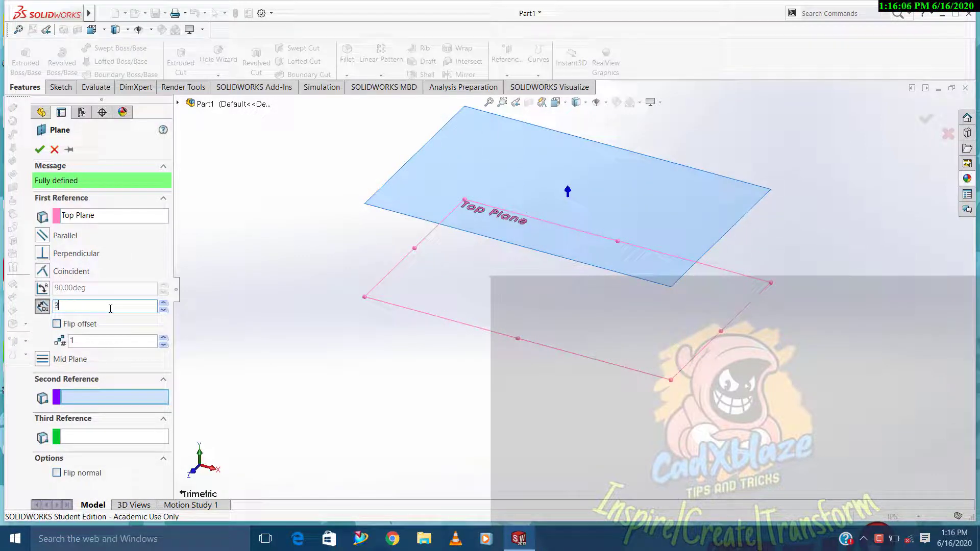
text(.5)
key(Return)
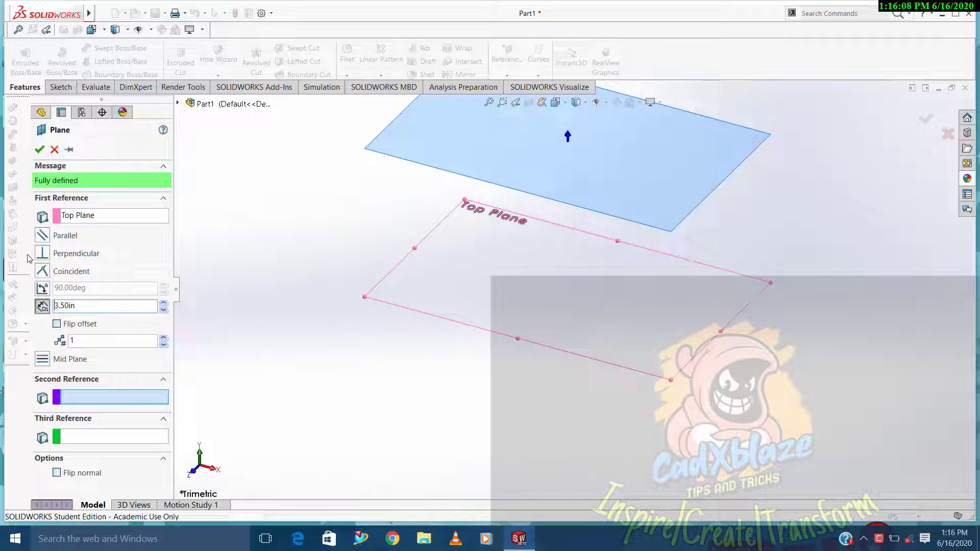
click(40, 149)
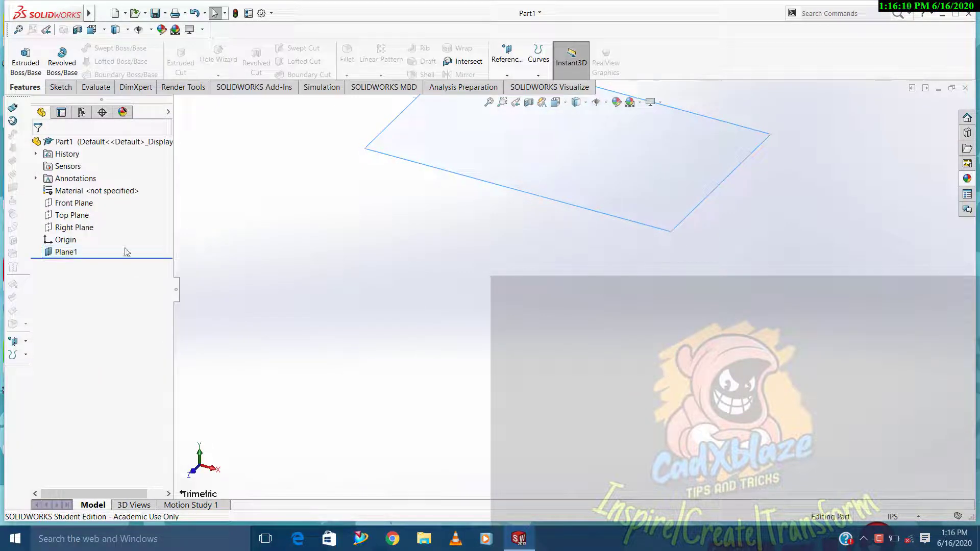
Sketch a circle at the origin on the Top Plane with a 5.3 in diameter
click(80, 214)
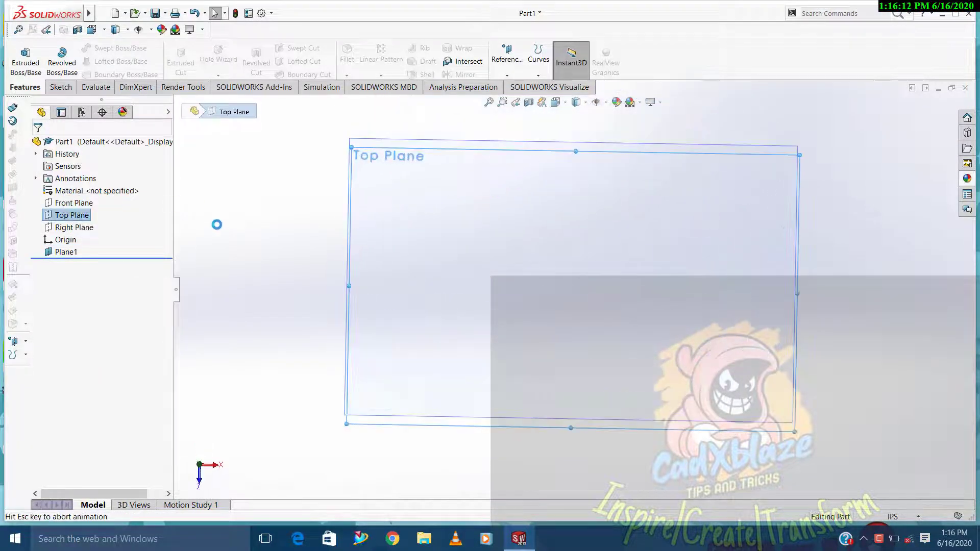
click(120, 45)
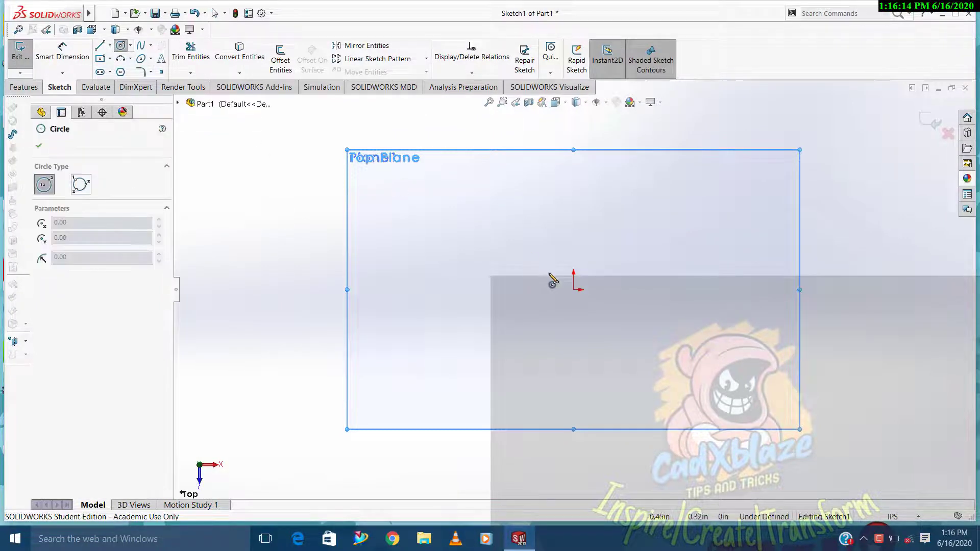
click(574, 290)
click(533, 170)
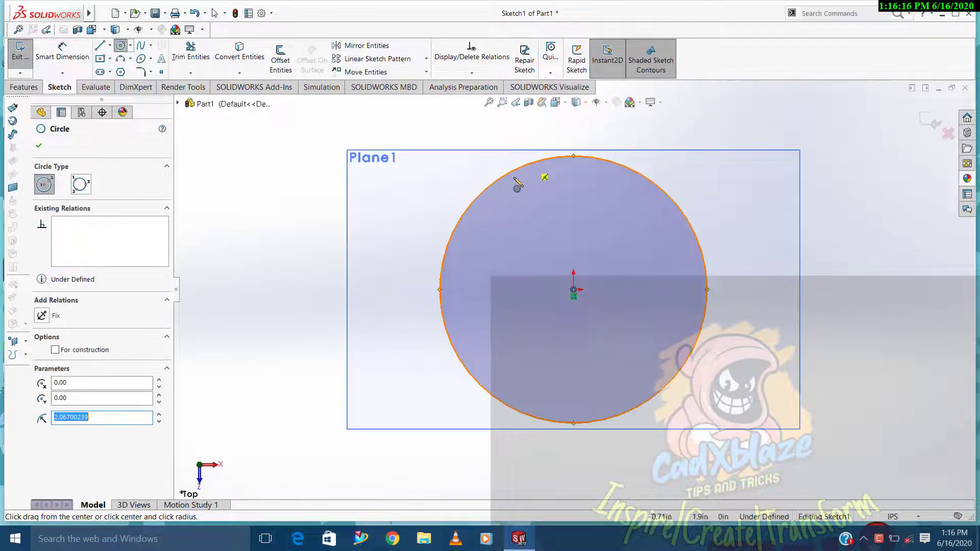
key(Escape)
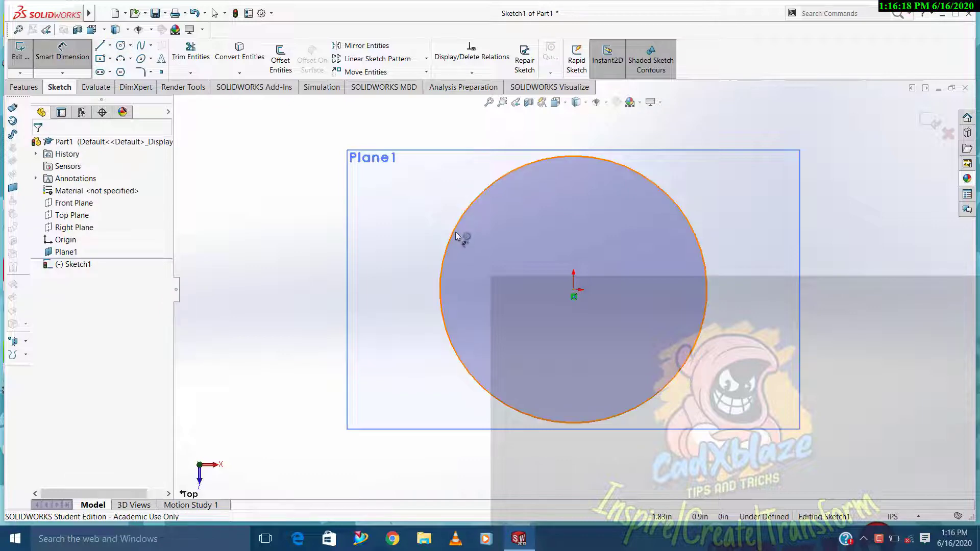
click(455, 236)
click(407, 276)
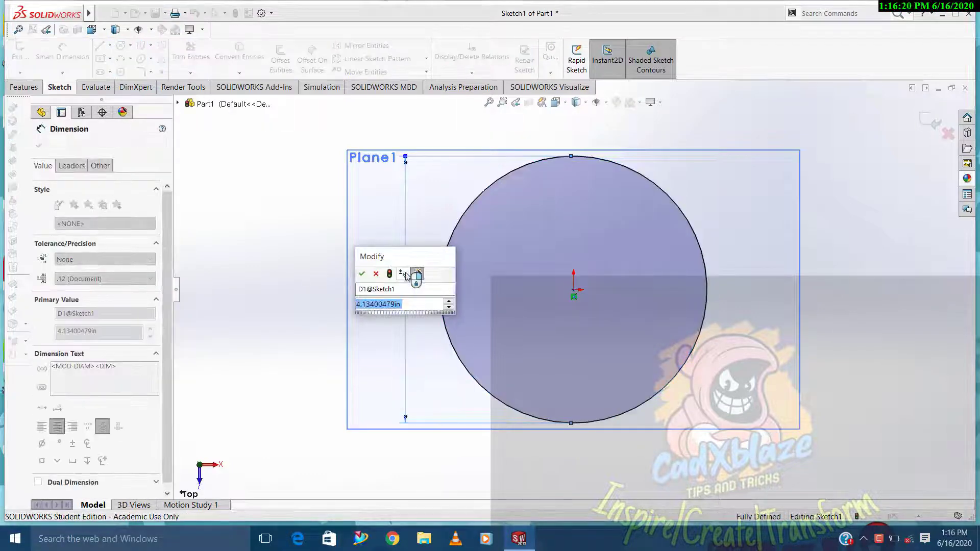
text(5.3)
key(Return)
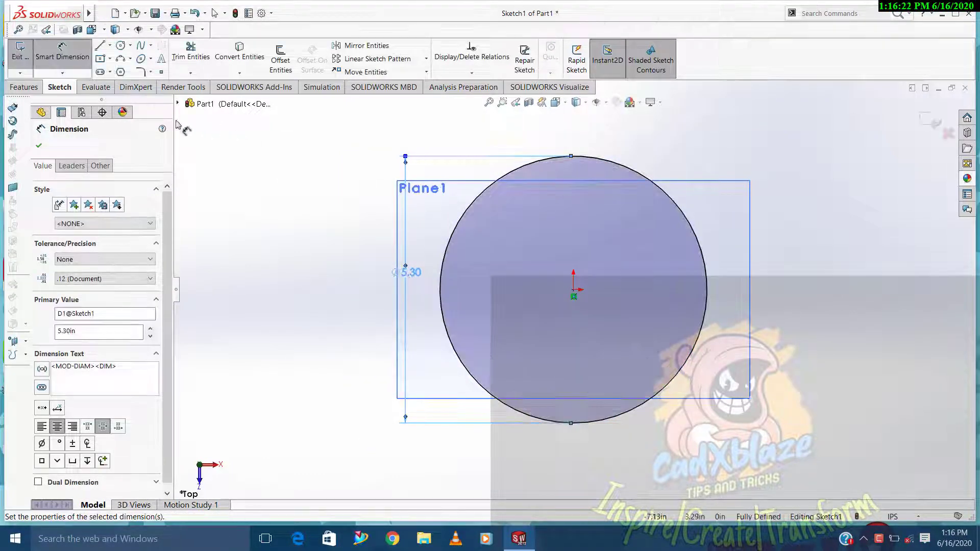
Extrude the circle 0.10 in into a thin disc, Boss-Extrude1
click(22, 57)
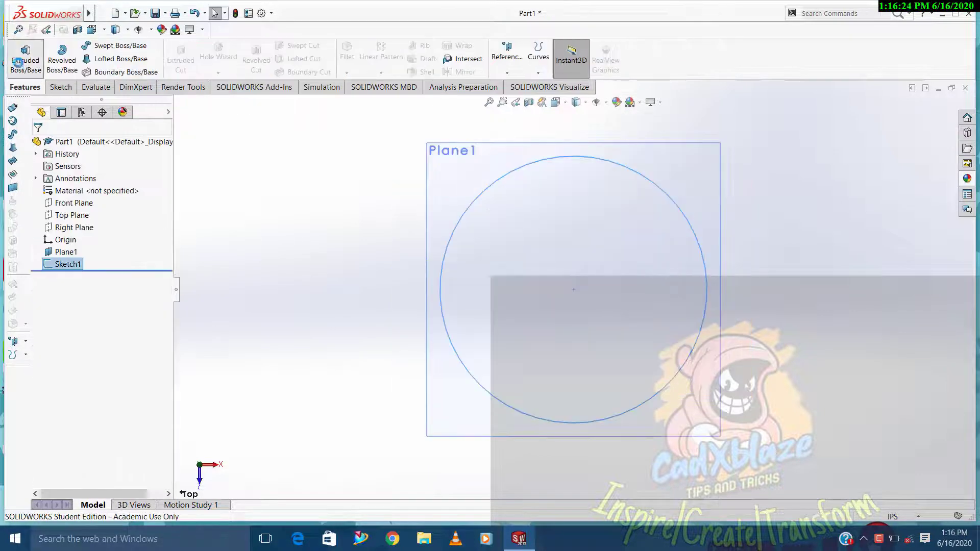
click(24, 57)
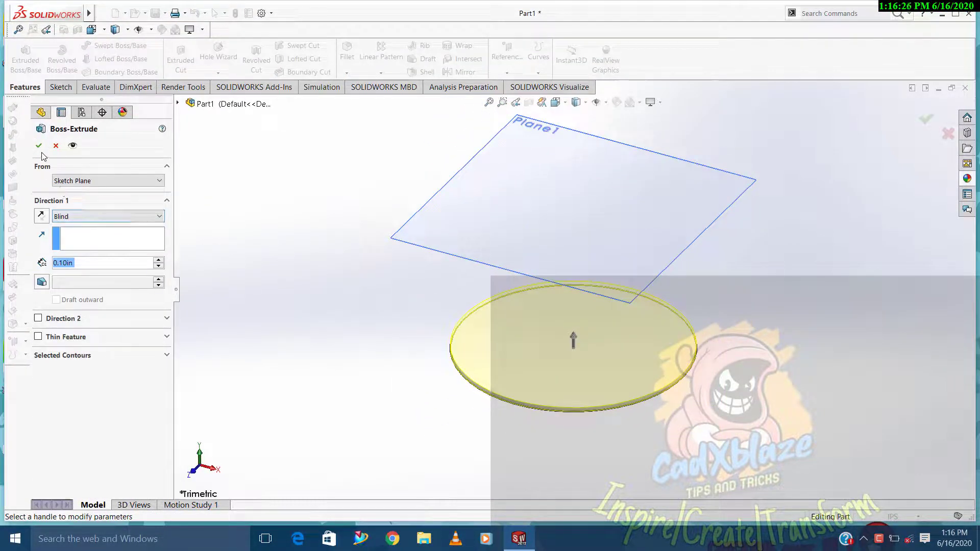
click(38, 145)
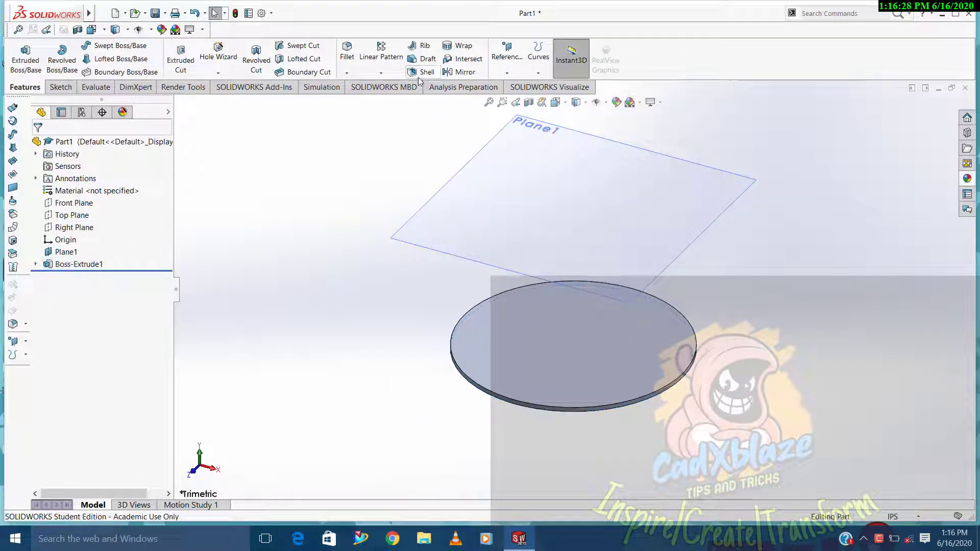
click(423, 72)
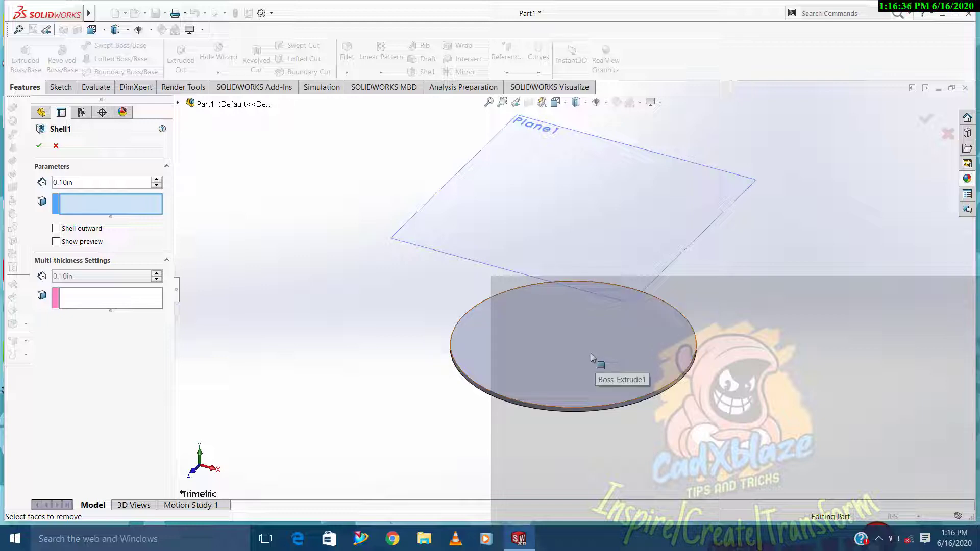
Shell the disc outward 0.10 in with its top face removed
click(550, 384)
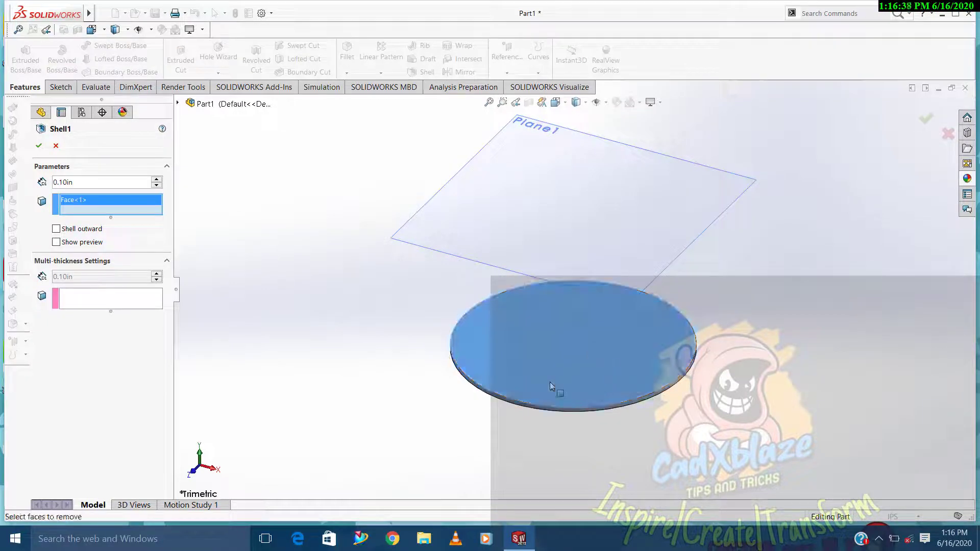
click(39, 146)
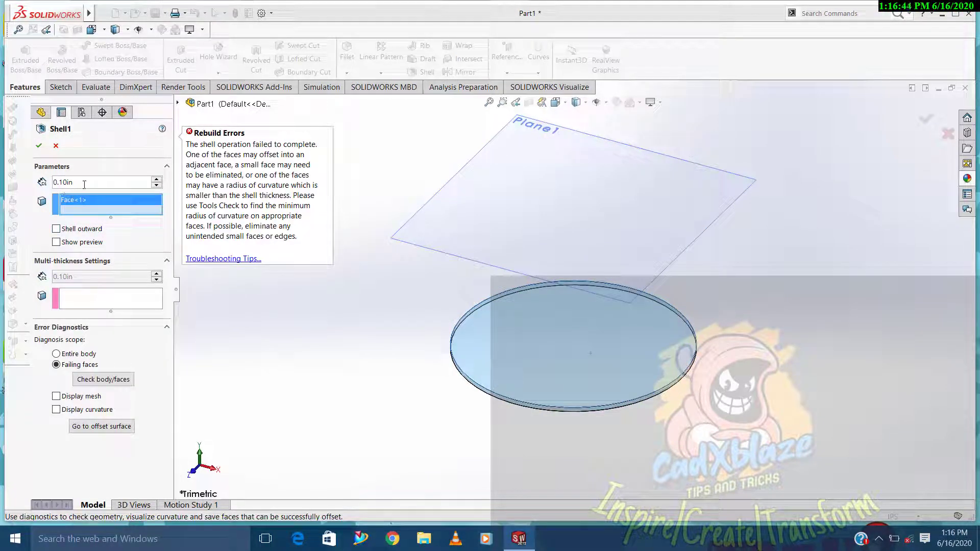
click(88, 231)
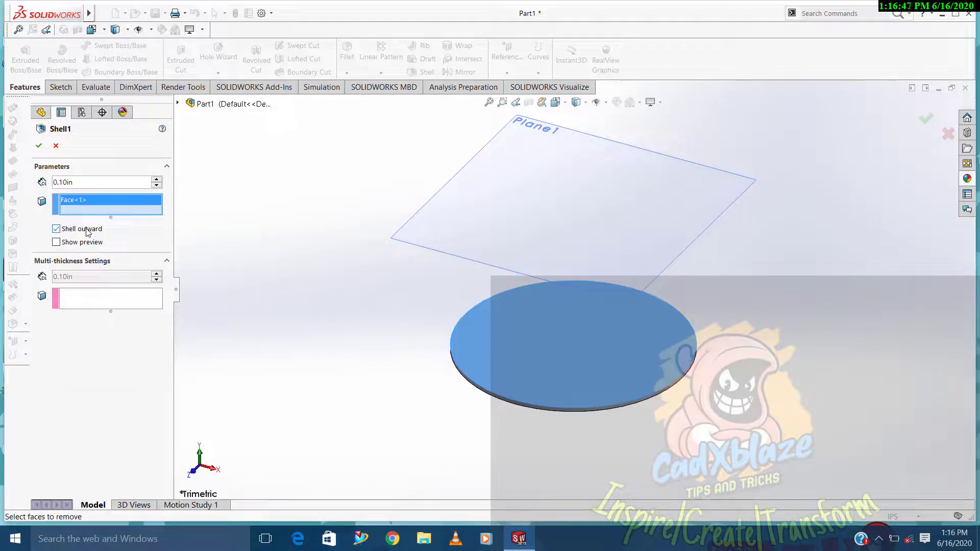
click(39, 146)
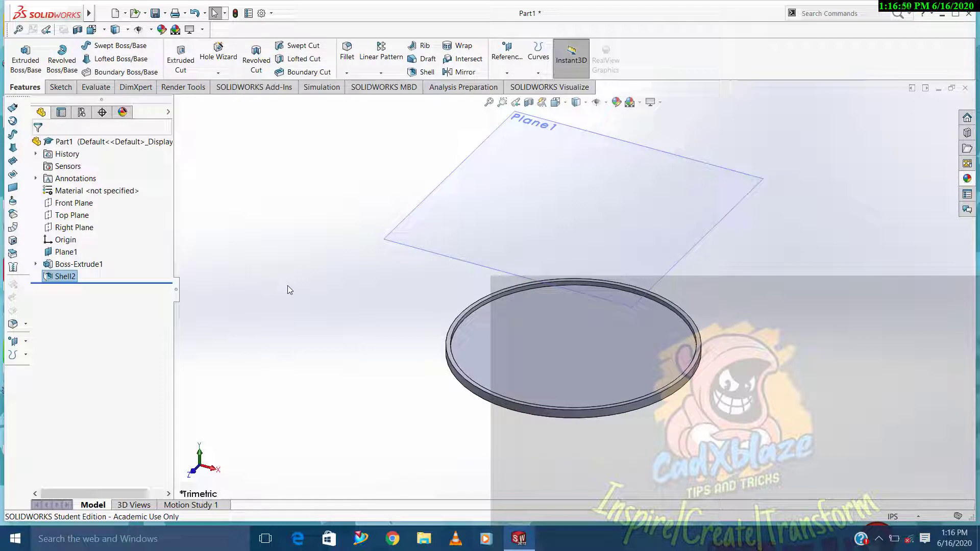
Flip Plane1's offset so it sits below the Top Plane
click(299, 297)
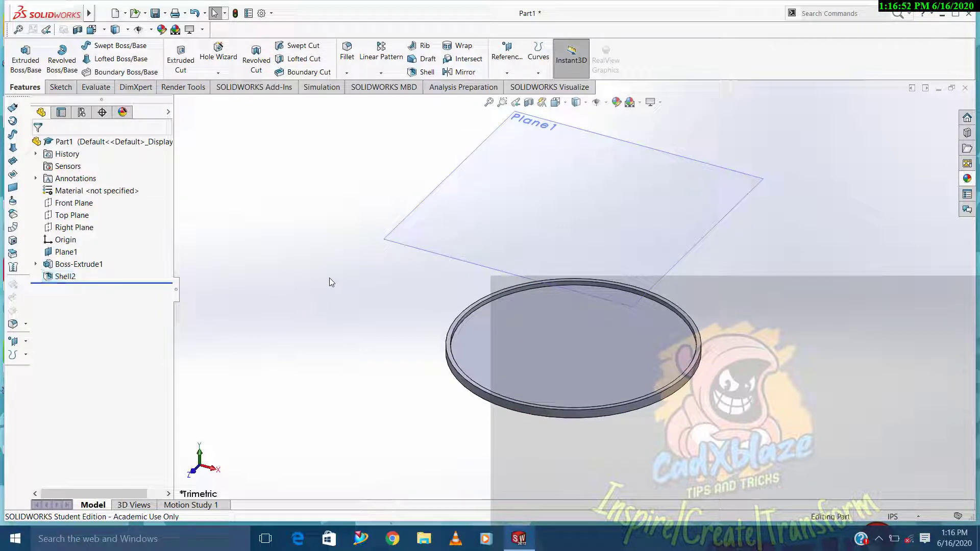
click(65, 252)
click(78, 225)
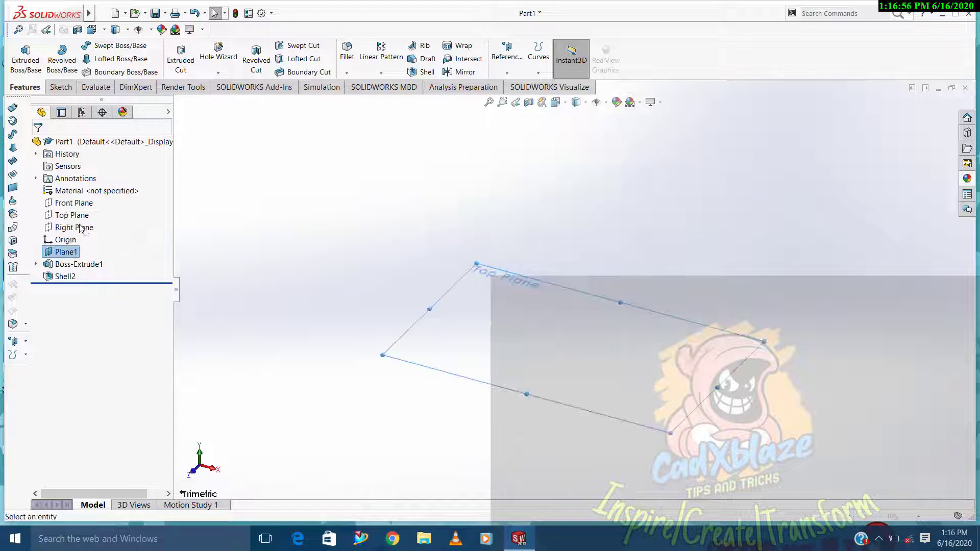
click(76, 324)
click(39, 149)
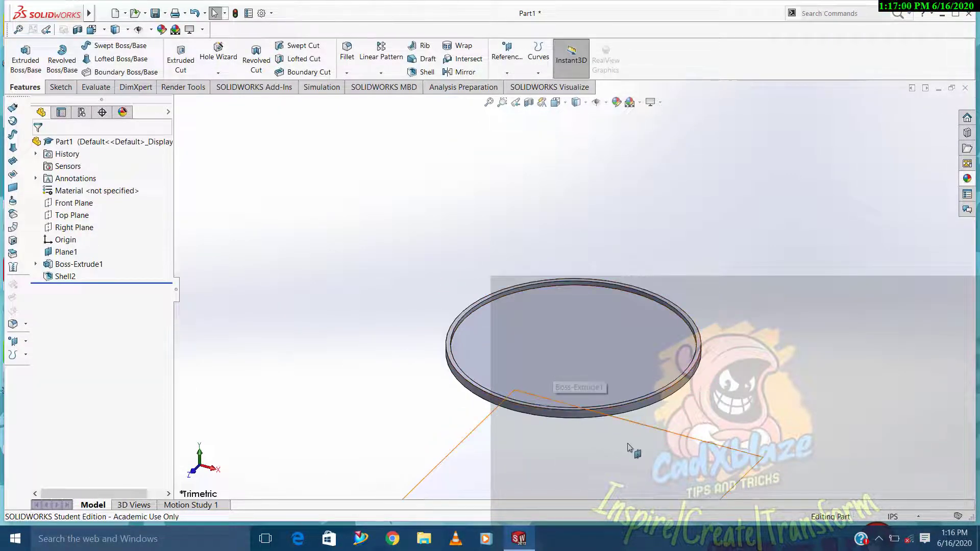
key(Up)
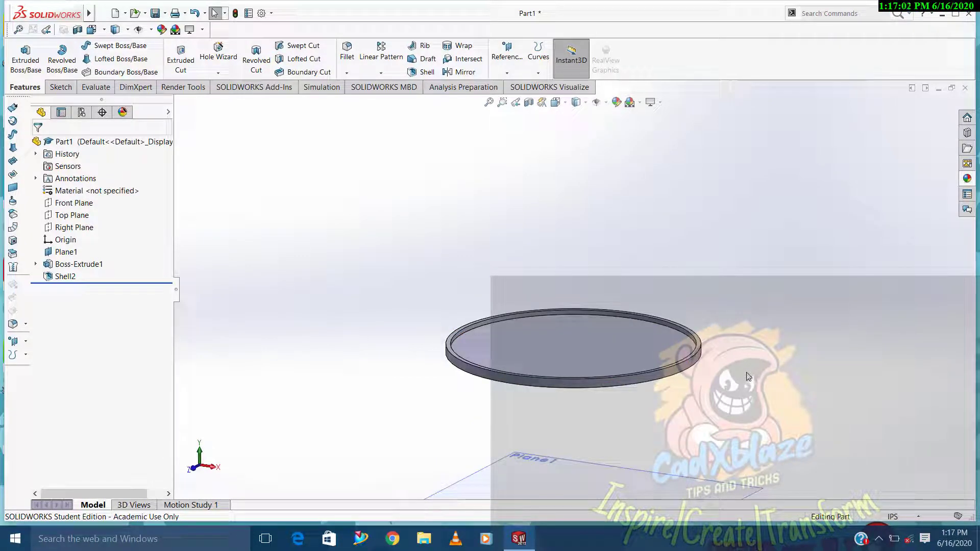
key(Up)
key(Up)
key(Down)
key(Down)
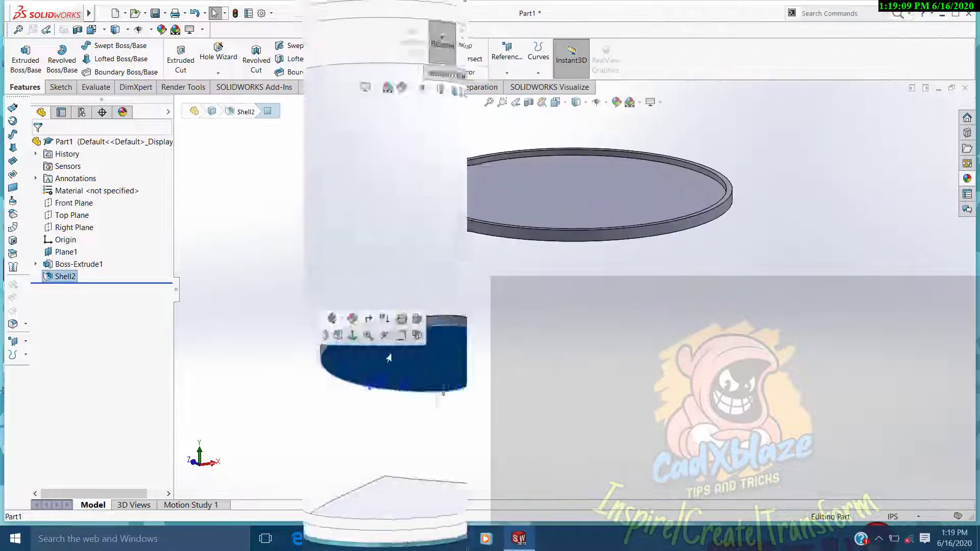
Roll back before Boss-Extrude1 to check Plane1, then roll forward and view the underside
click(77, 264)
right_click(77, 264)
click(129, 237)
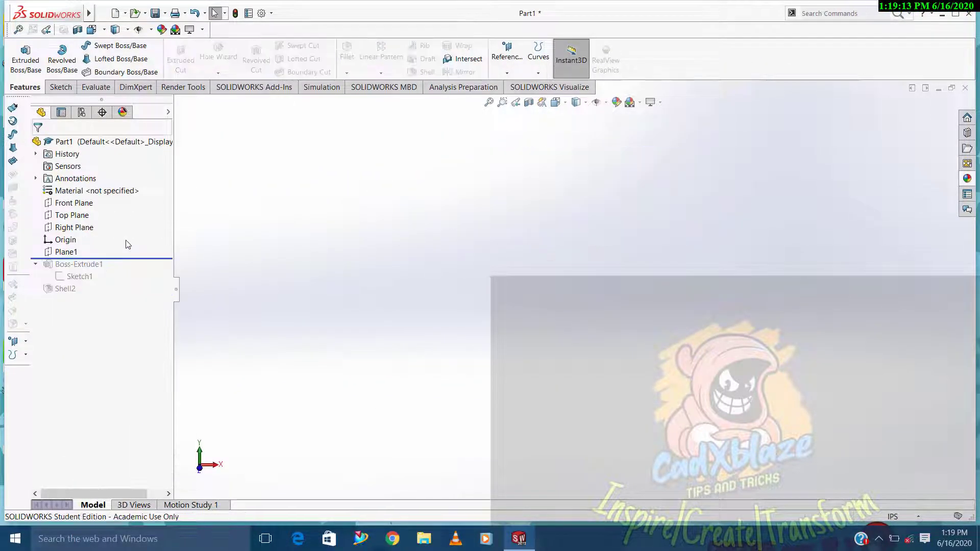
click(65, 253)
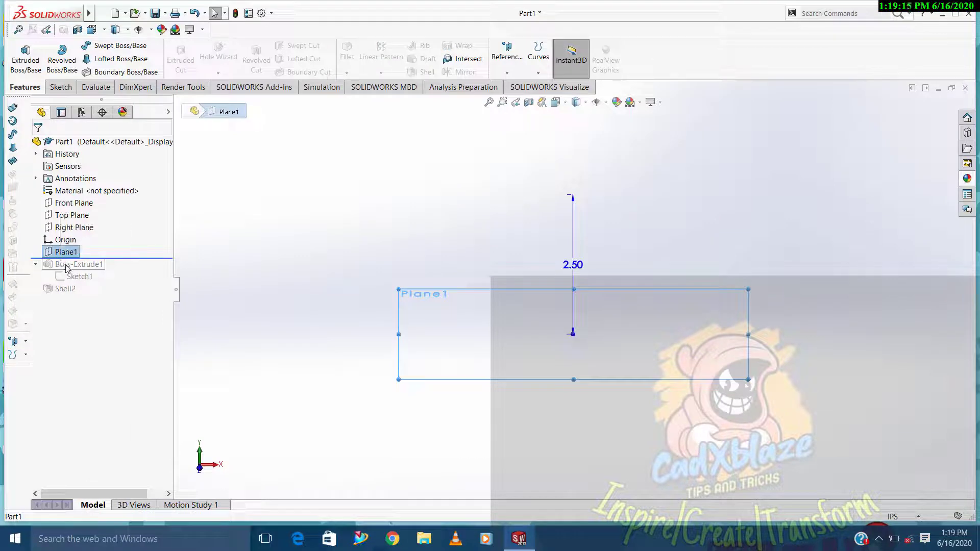
right_click(67, 266)
click(125, 274)
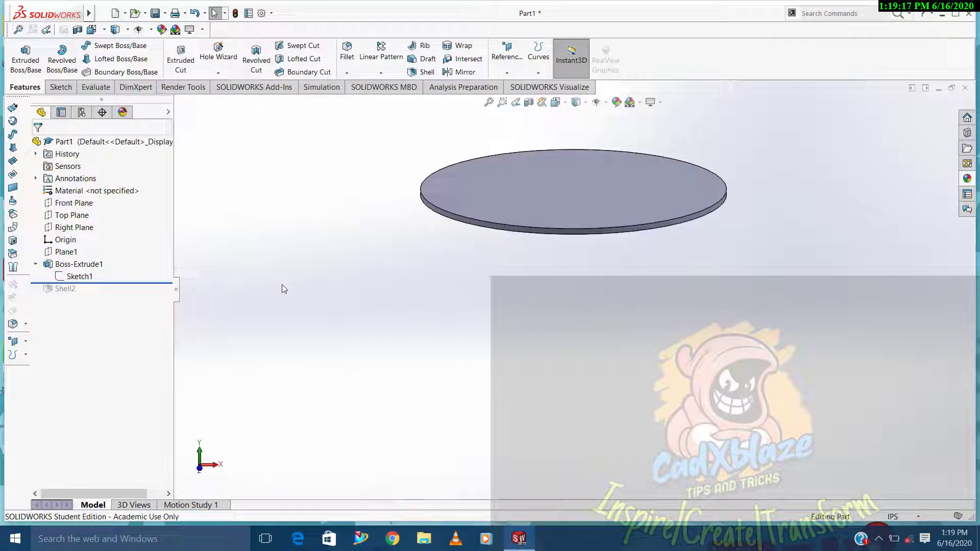
mouse_move(600, 323)
middle_down()
mouse_move(528, 270)
mouse_move(351, 231)
middle_up()
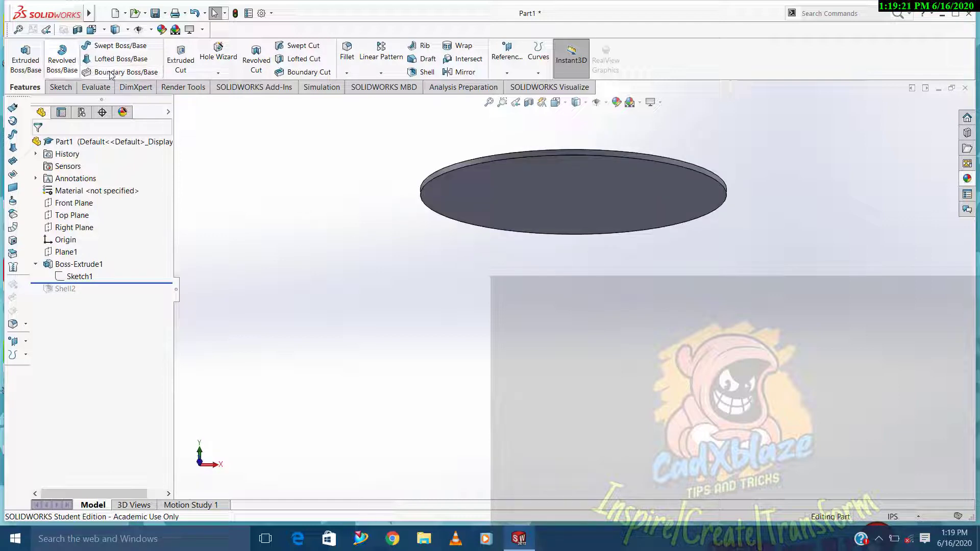
Sketch a 5 in diameter circle at the origin on the disc's bottom face
click(552, 211)
click(555, 164)
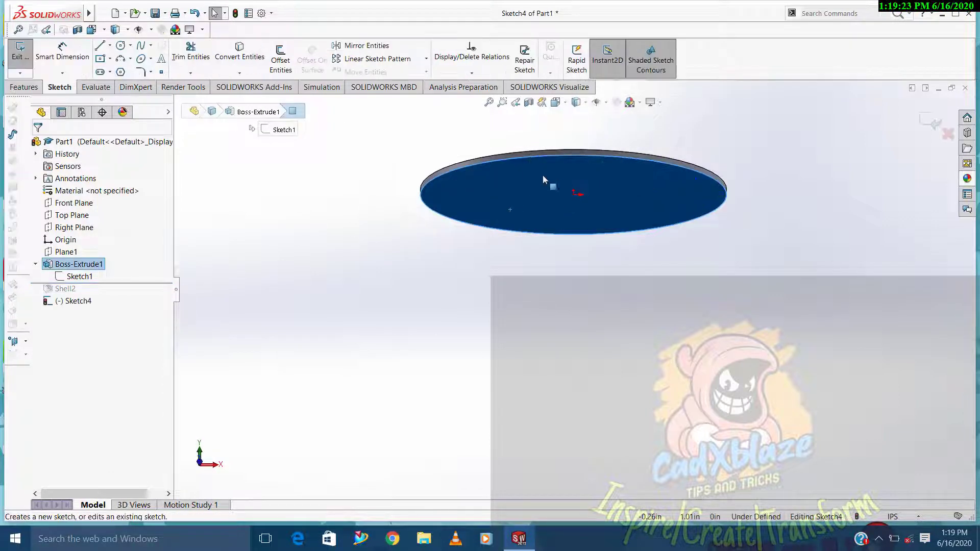
click(120, 46)
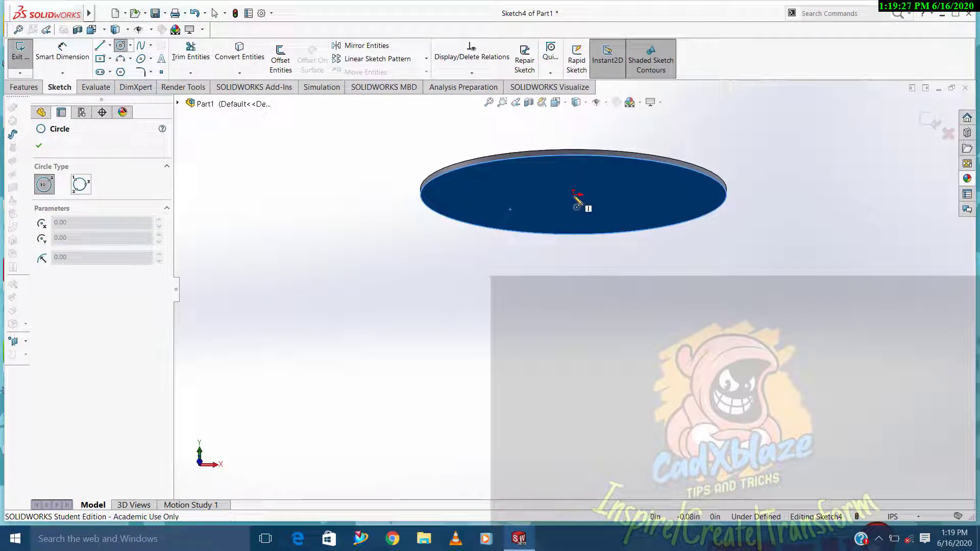
click(576, 198)
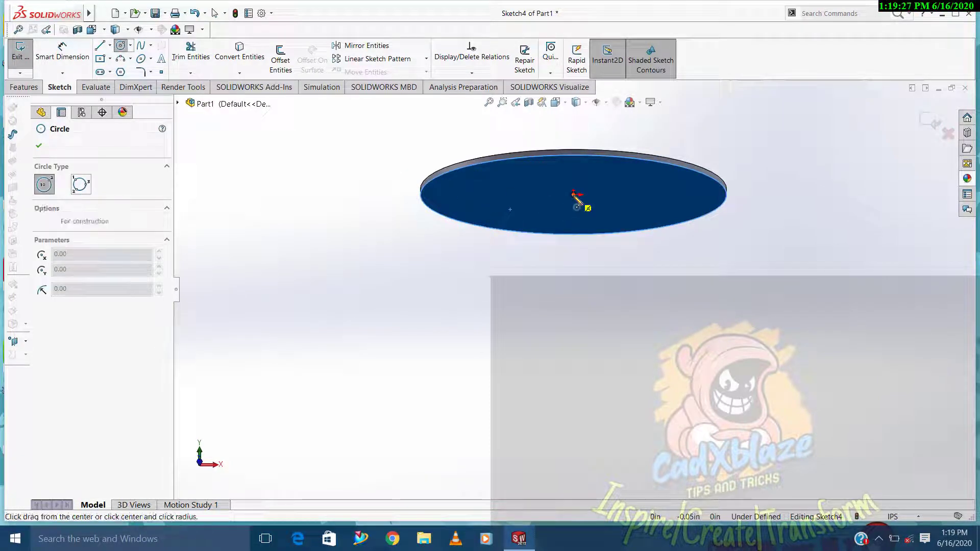
click(457, 218)
key(Escape)
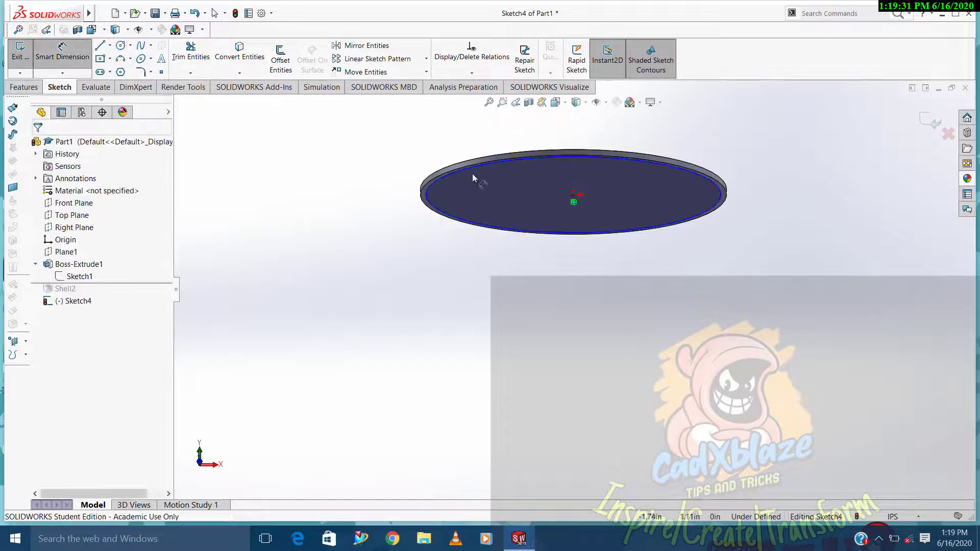
click(470, 166)
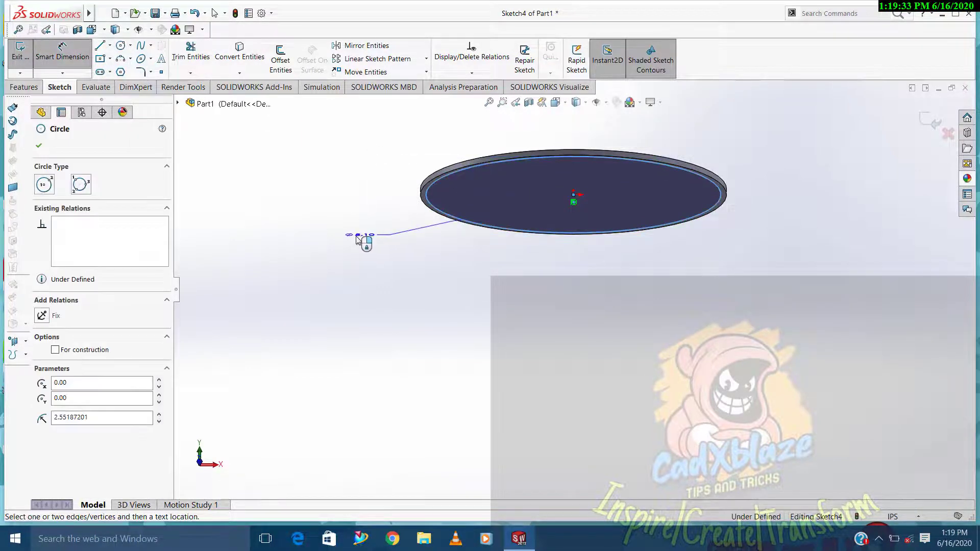
click(352, 246)
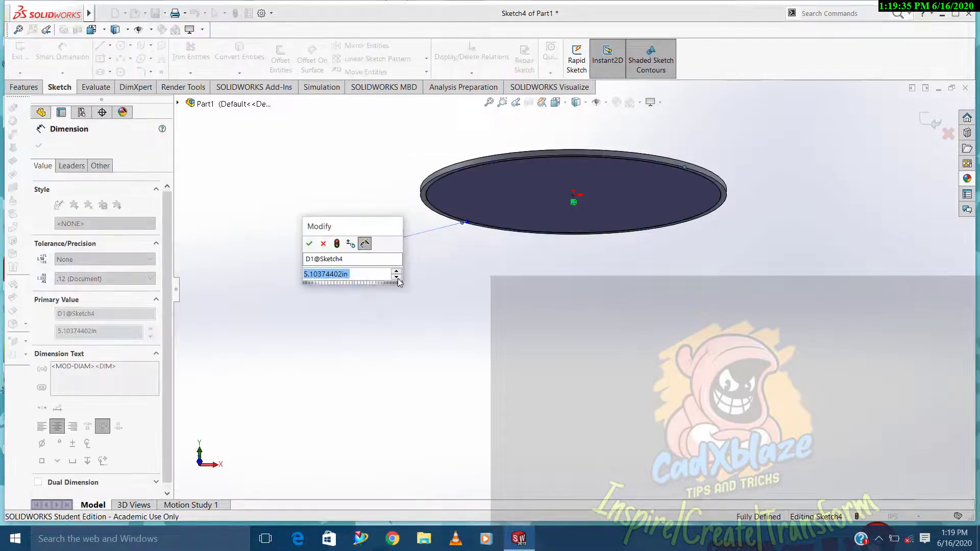
text(5)
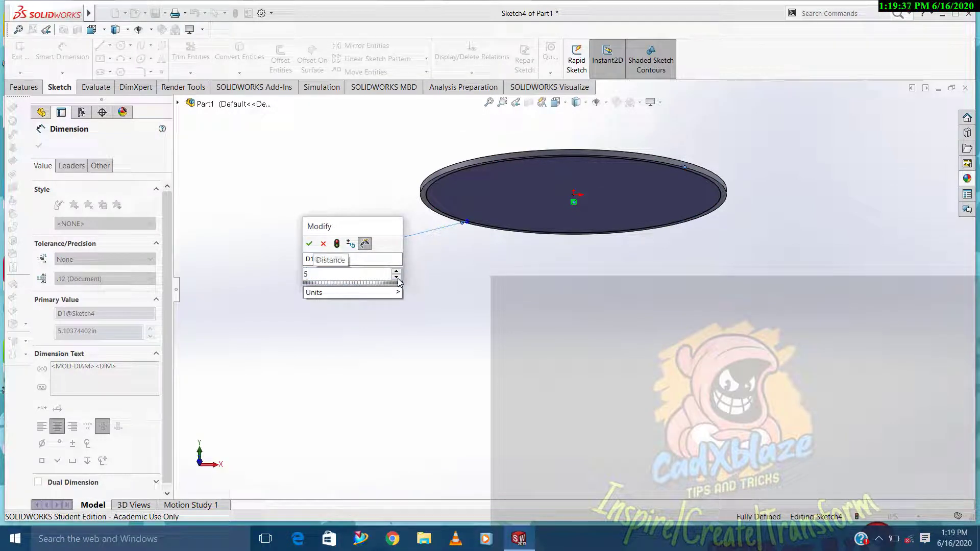
key(Return)
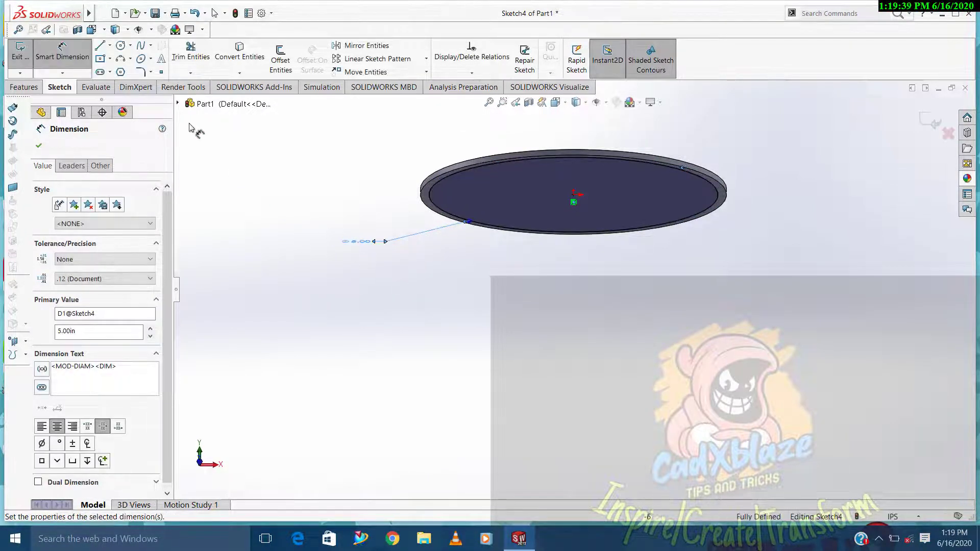
click(47, 60)
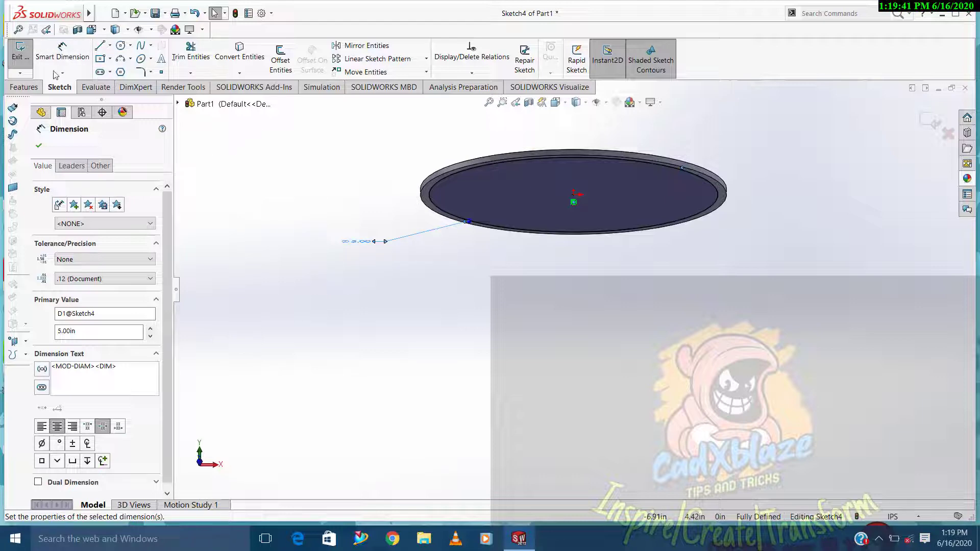
click(20, 51)
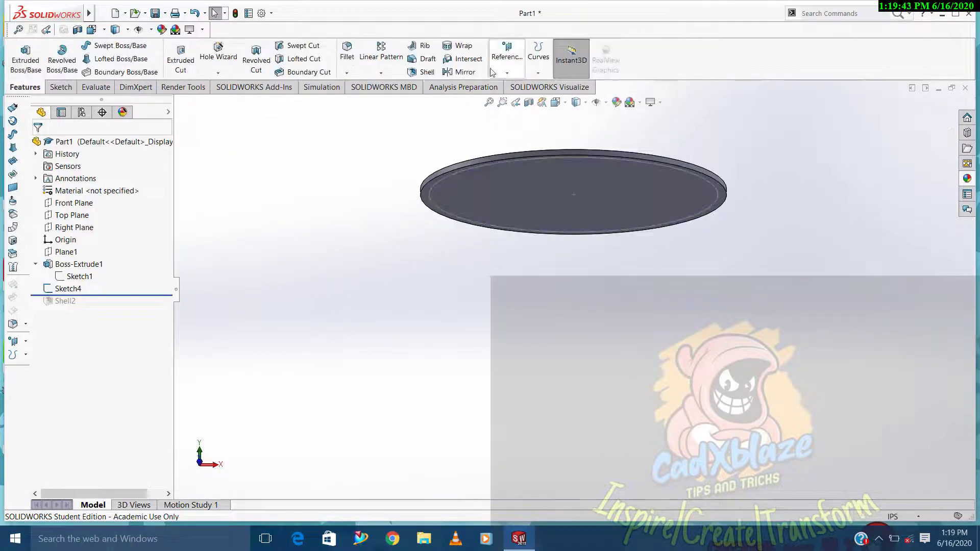
Add Plane2 offset 2.5 in below the Top Plane
click(64, 215)
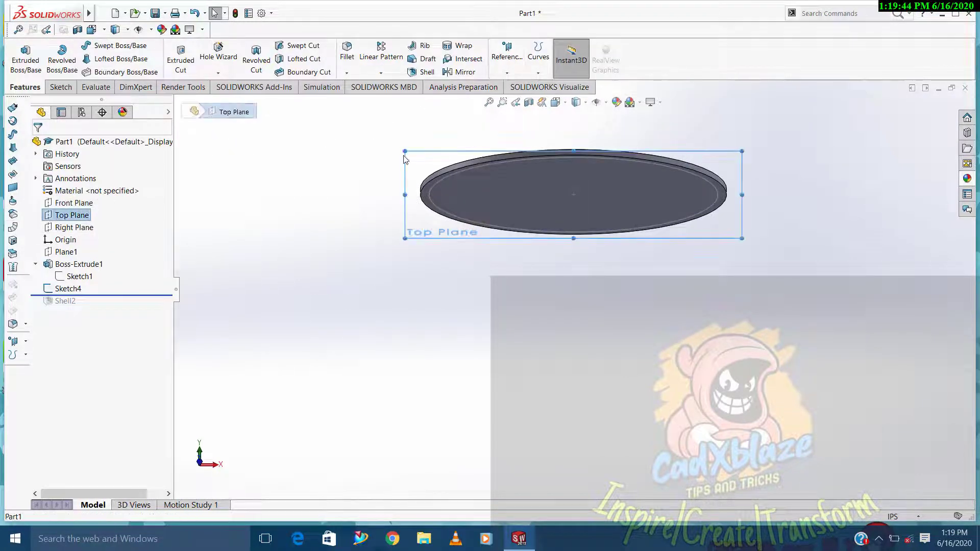
click(508, 73)
click(566, 83)
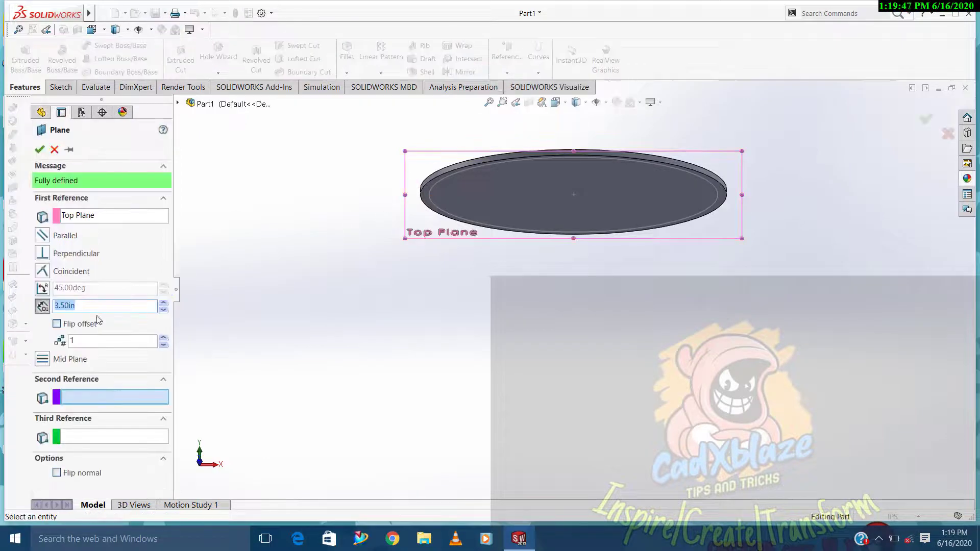
text(2.5)
key(Return)
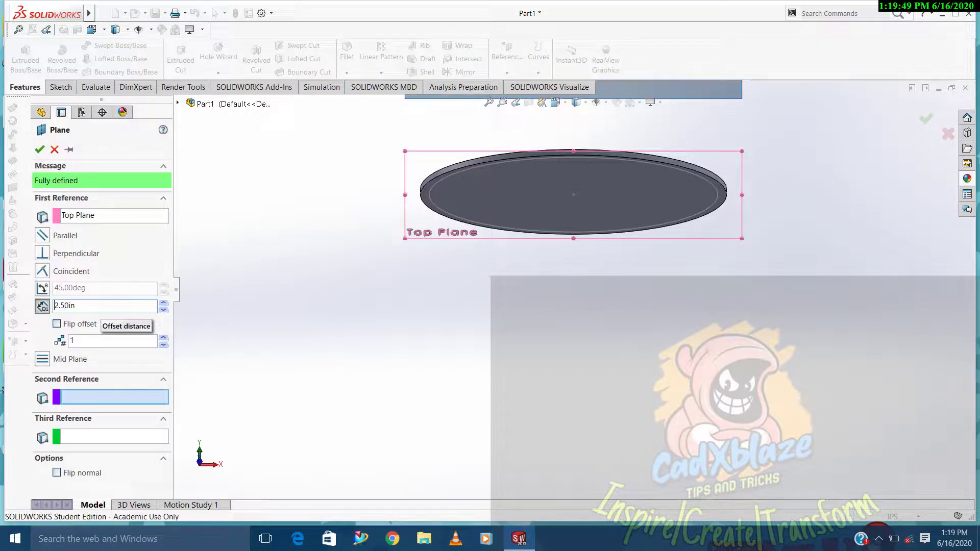
click(57, 323)
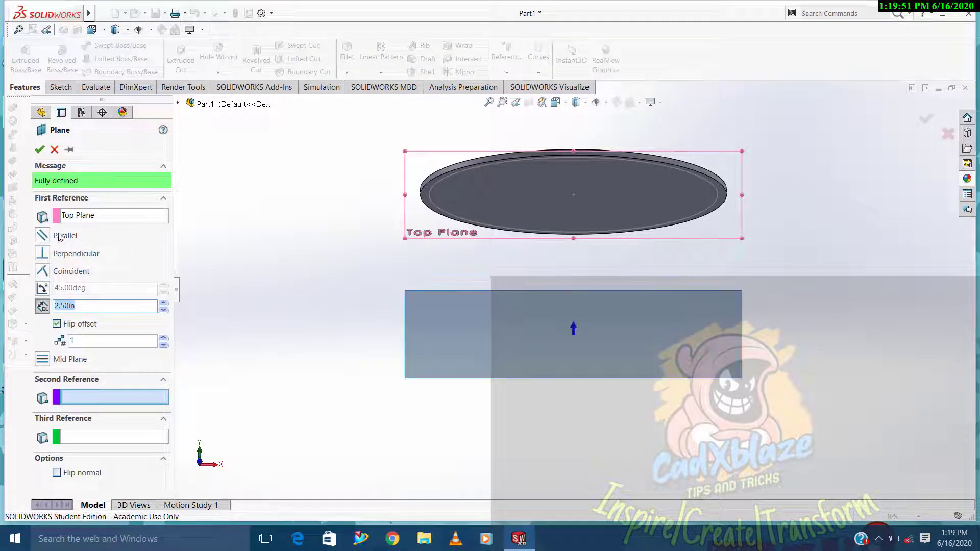
click(39, 149)
click(472, 345)
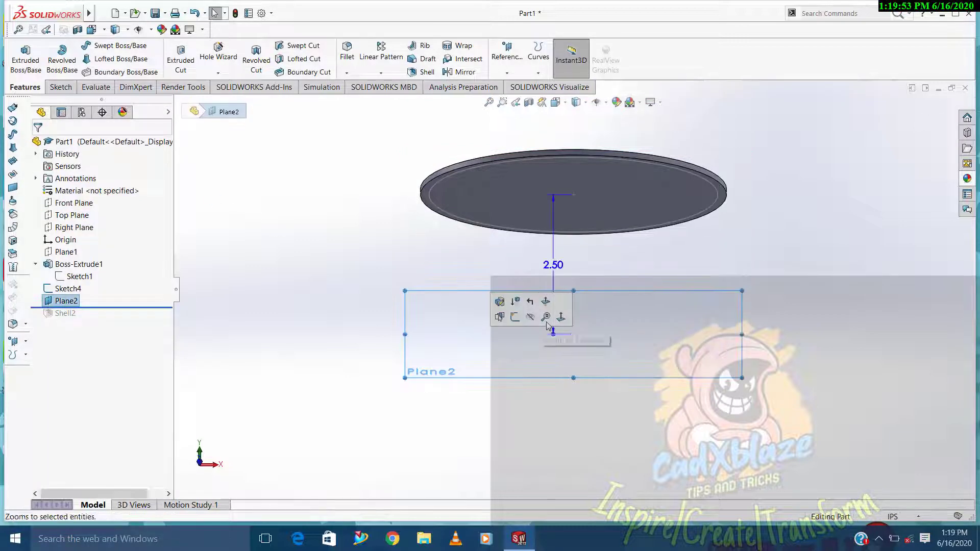
Start a sketch on Plane2, view it Normal To, and draw a circle at the origin
click(515, 317)
key(space)
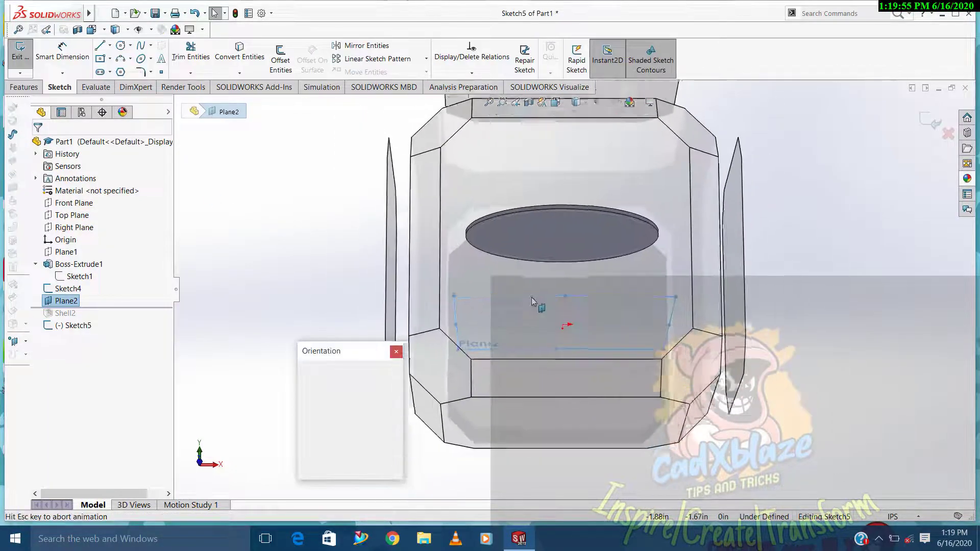
key(ctrl+8)
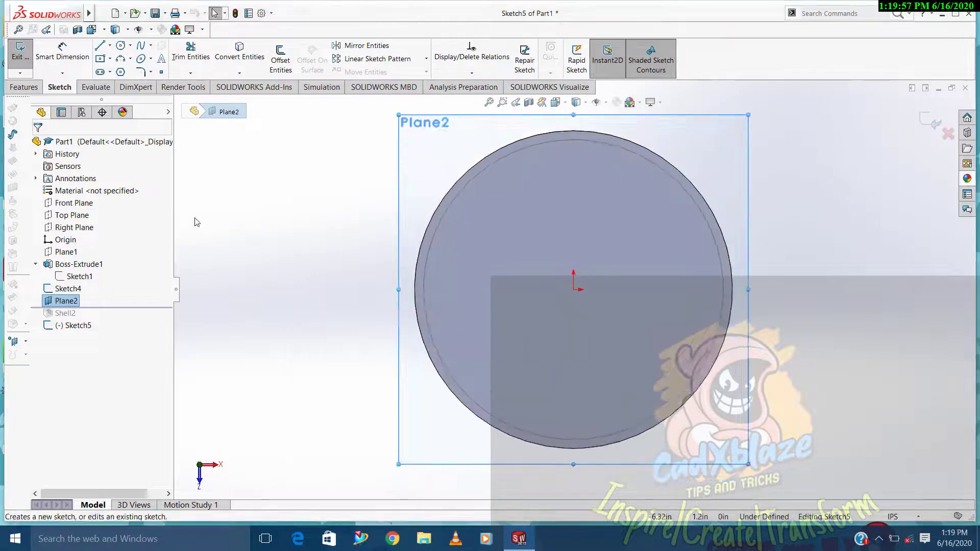
click(122, 45)
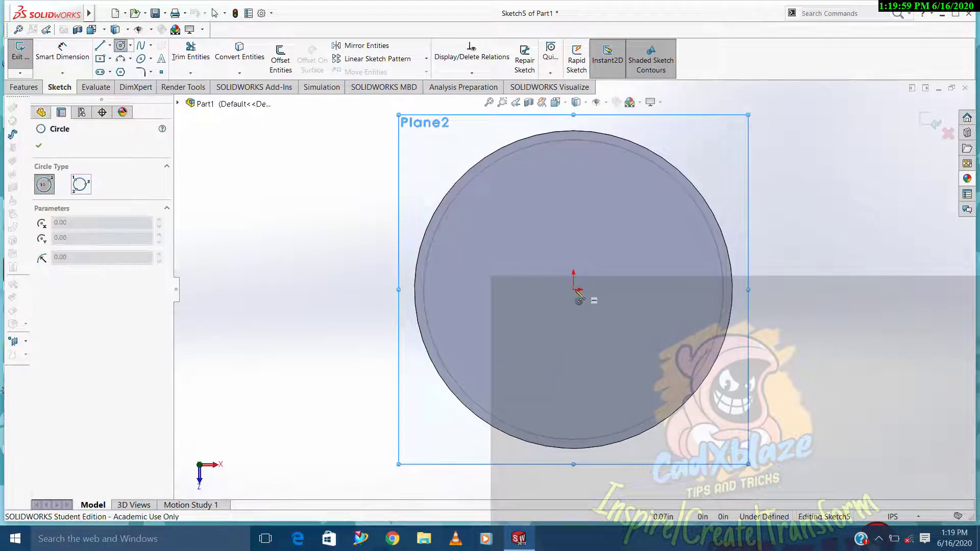
click(573, 290)
click(525, 190)
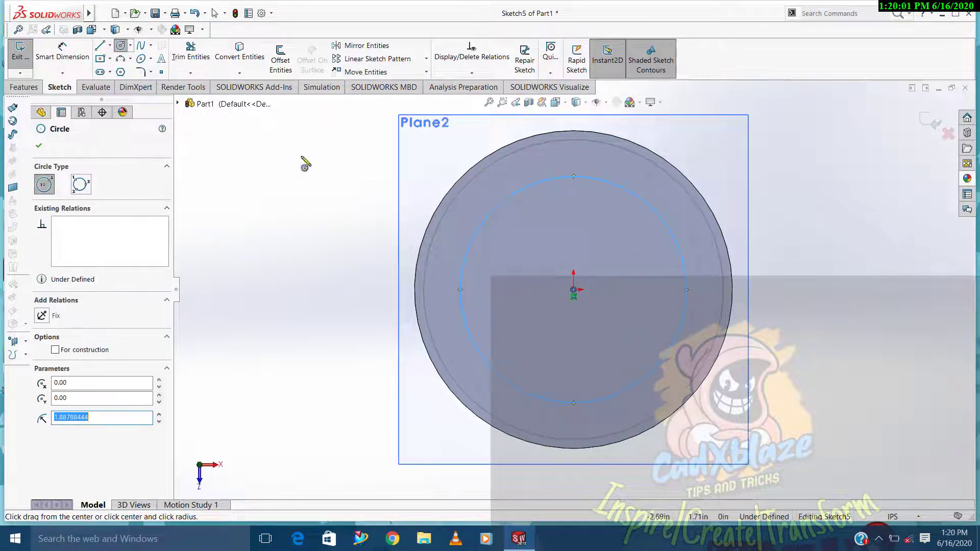
Dimension the circle's diameter, trying 2.5 and 3.5 before settling on 4 in, and exit the sketch
click(50, 60)
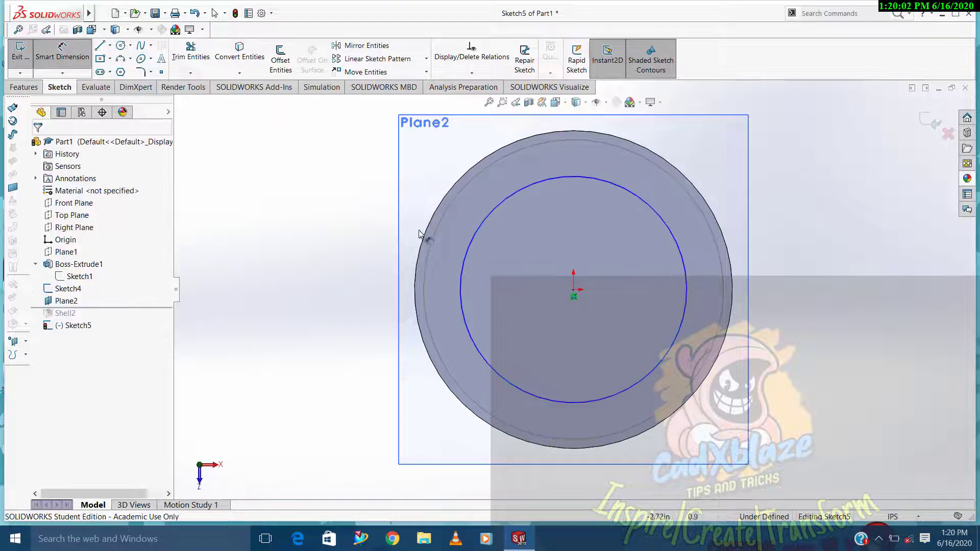
click(470, 247)
click(375, 284)
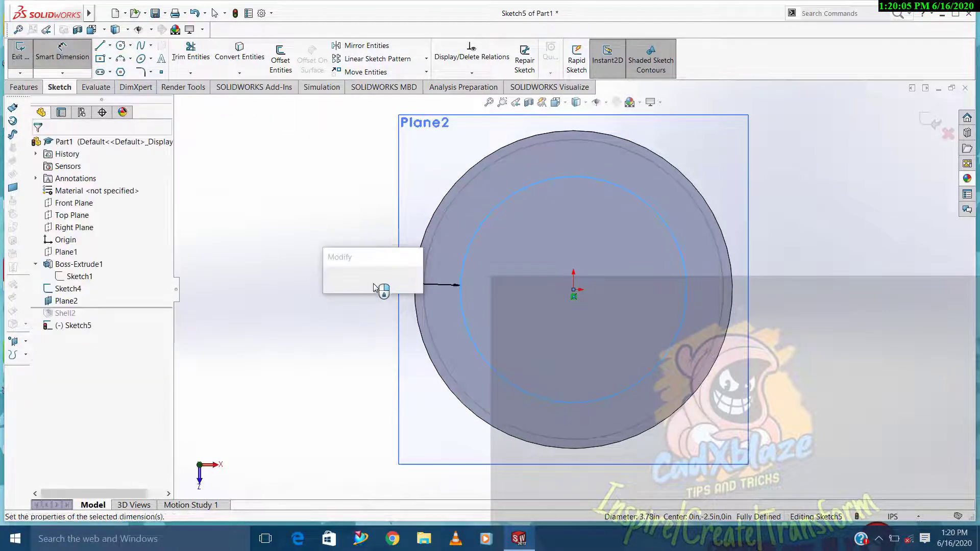
text(2.5)
key(Return)
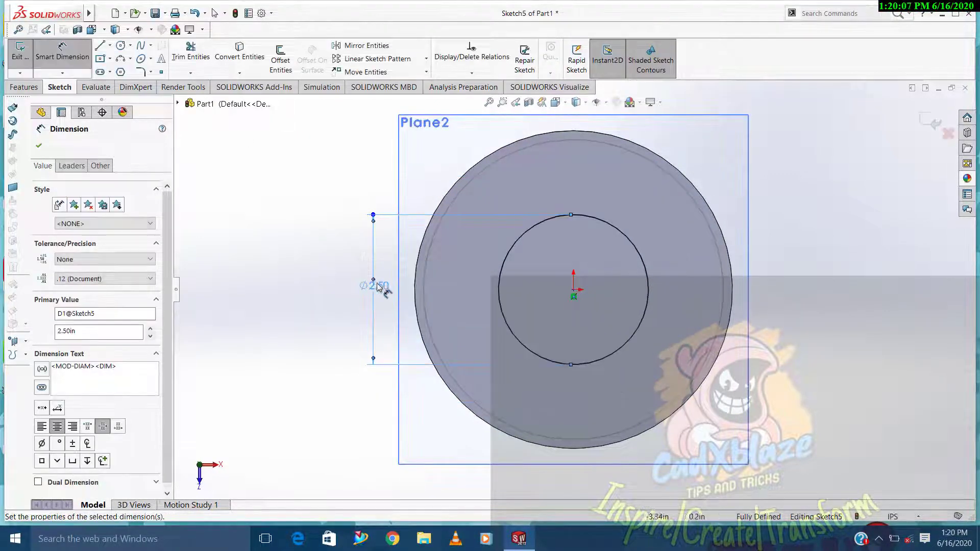
double_click(373, 287)
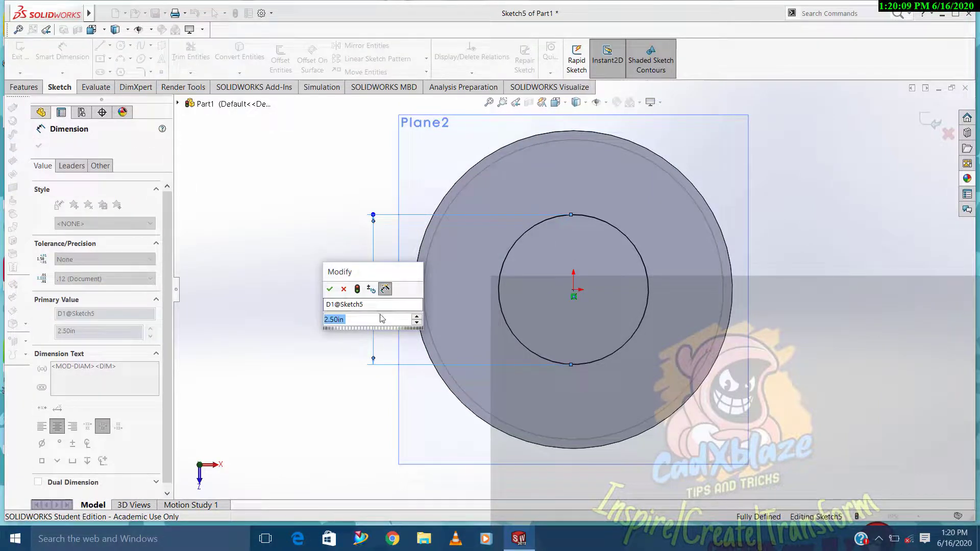
text(3.5)
key(Return)
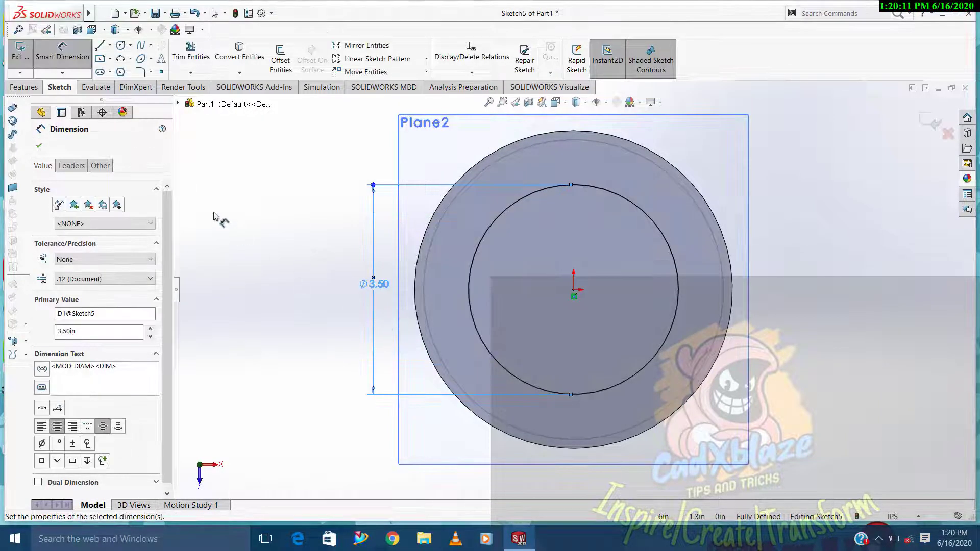
double_click(382, 287)
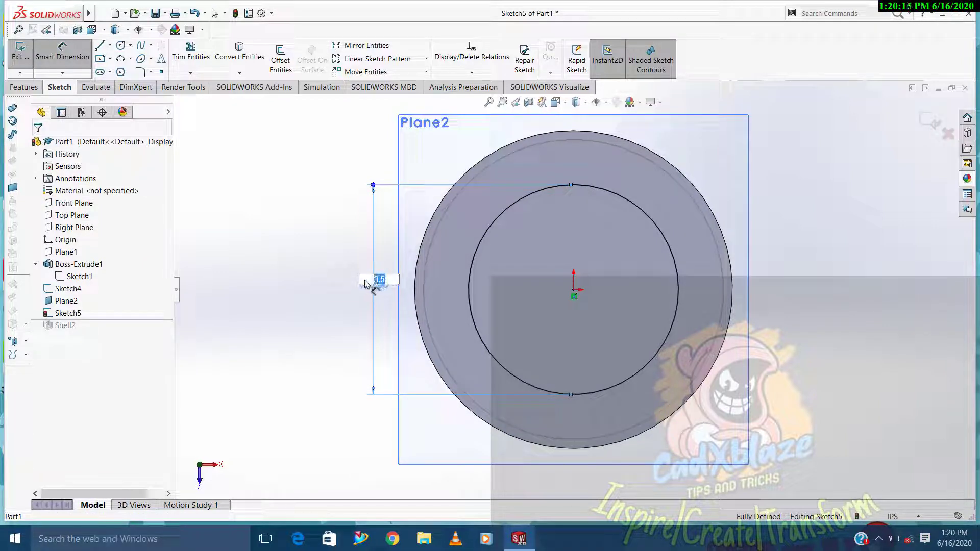
text(4)
key(Return)
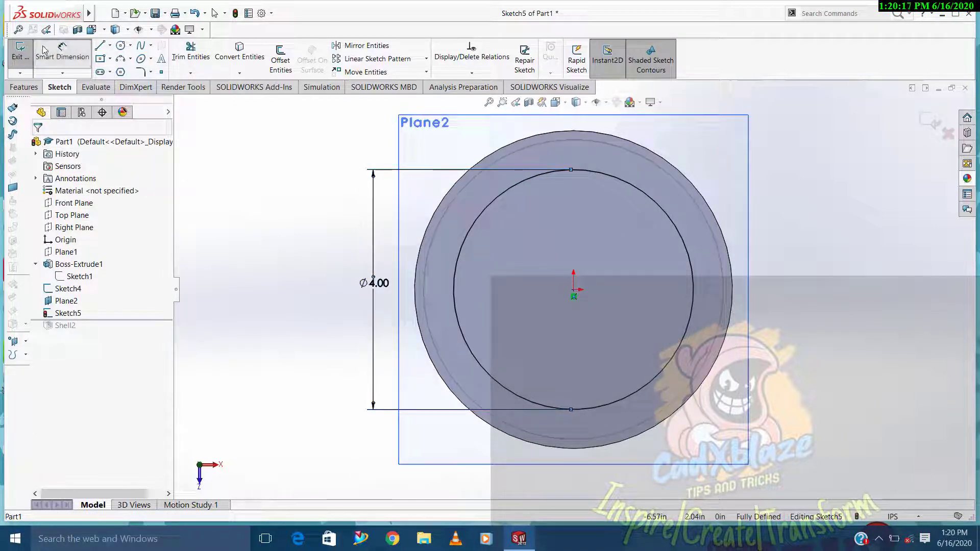
click(43, 49)
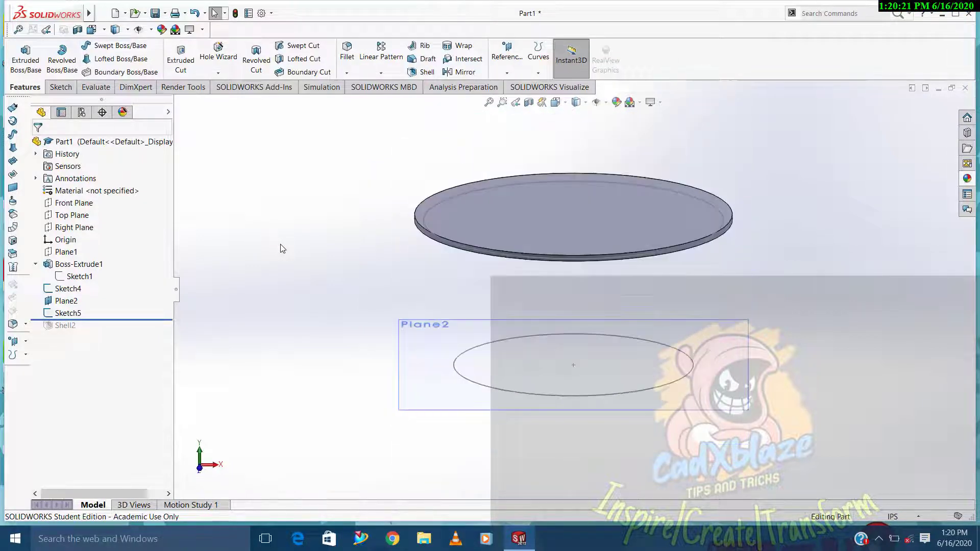
Loft between the 5 in top circle and 4 in lower circle into tapered body Loft2
click(115, 59)
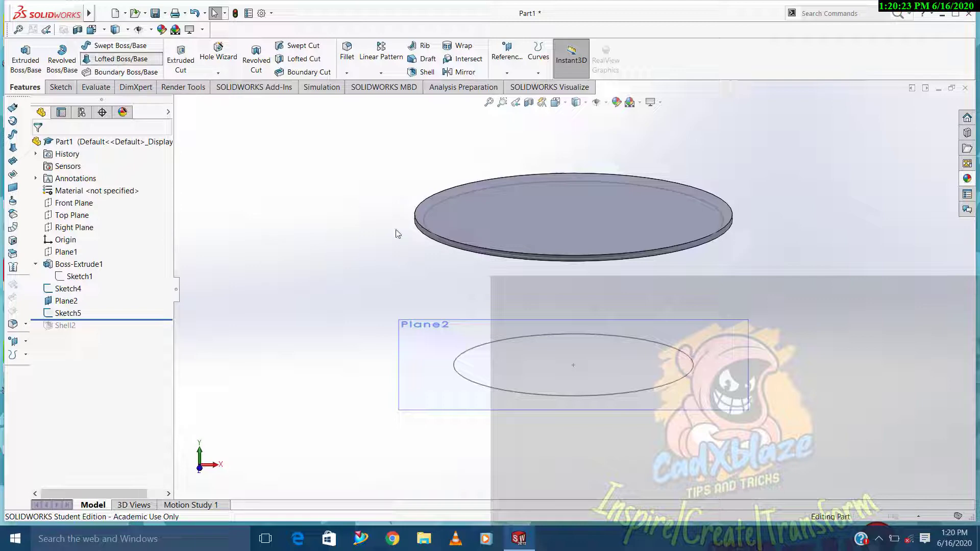
click(435, 209)
click(483, 345)
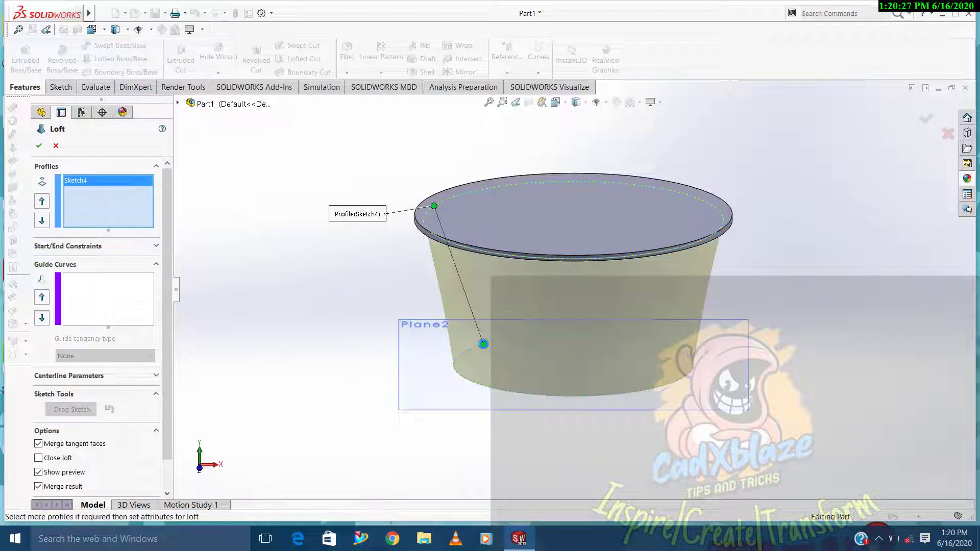
drag(484, 345, 369, 394)
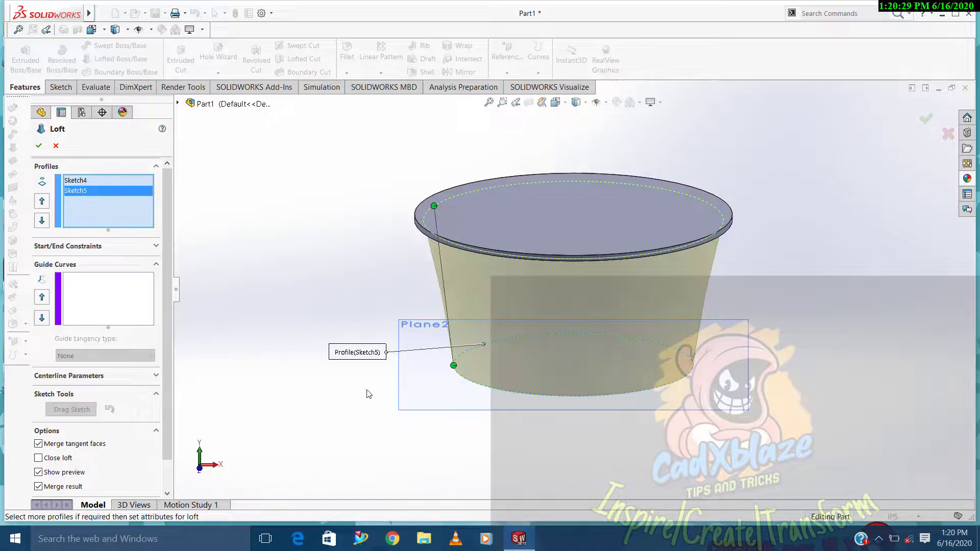
drag(427, 216, 378, 263)
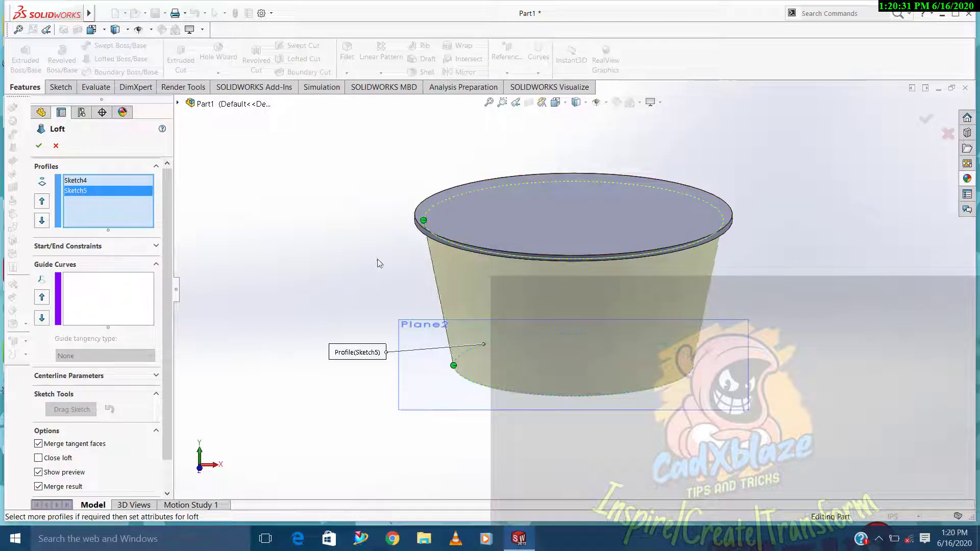
key(space)
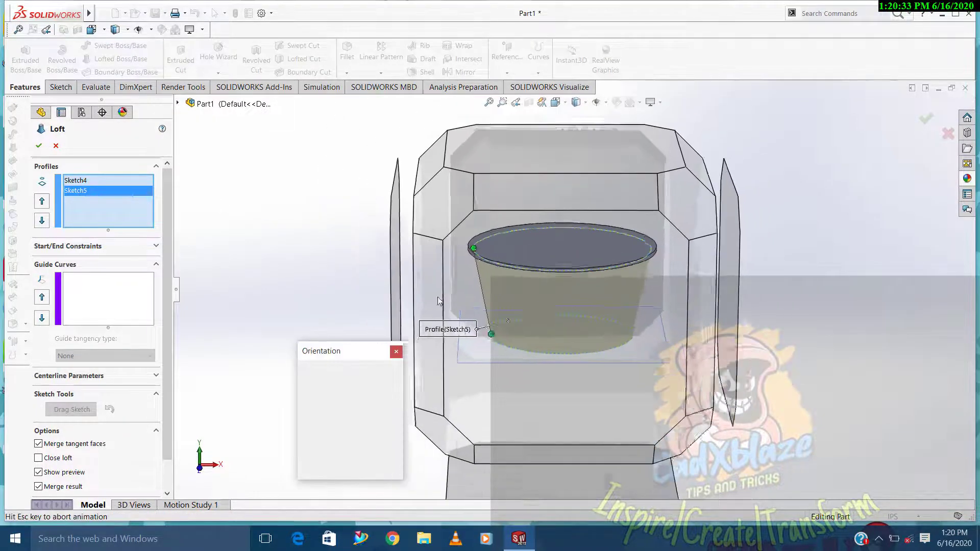
click(548, 369)
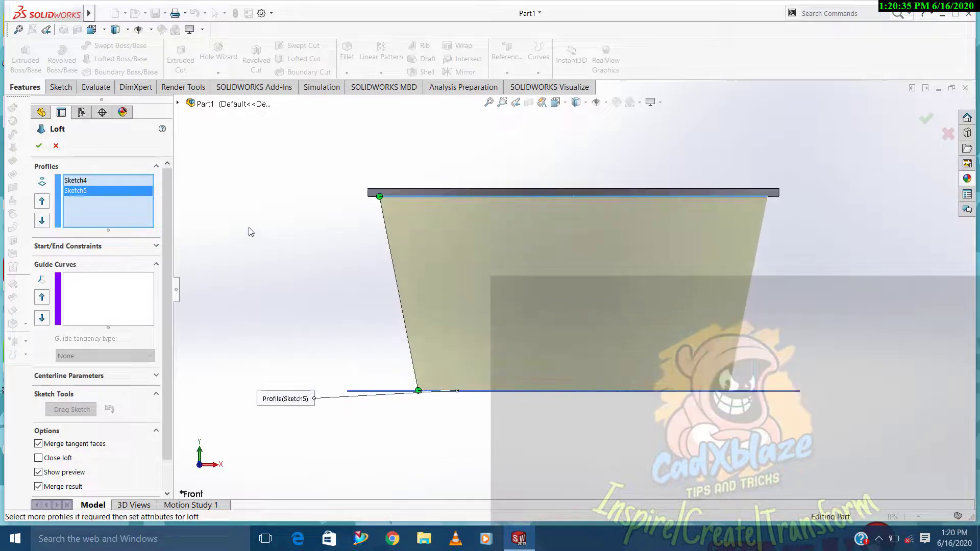
click(40, 147)
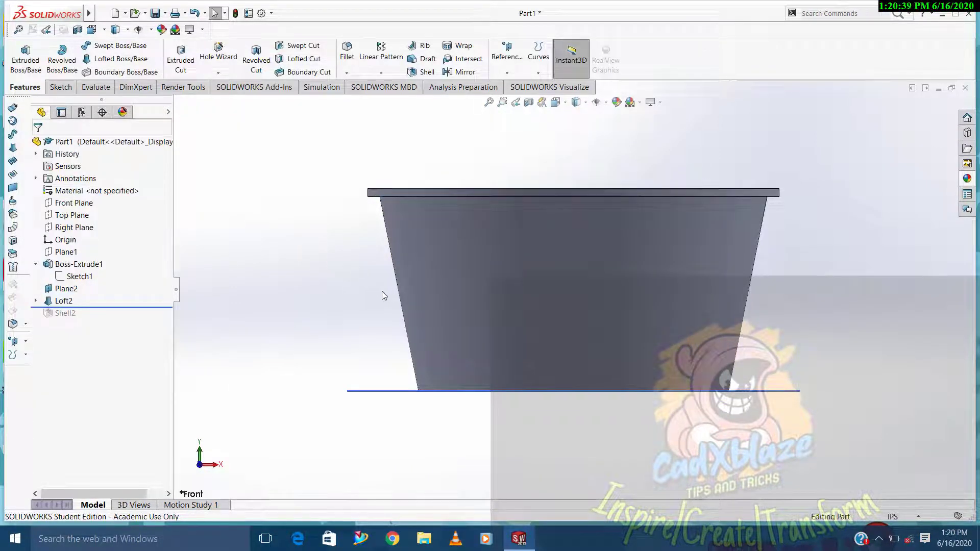
Hide Plane2 after briefly opening and closing an empty sketch on it
key(Down)
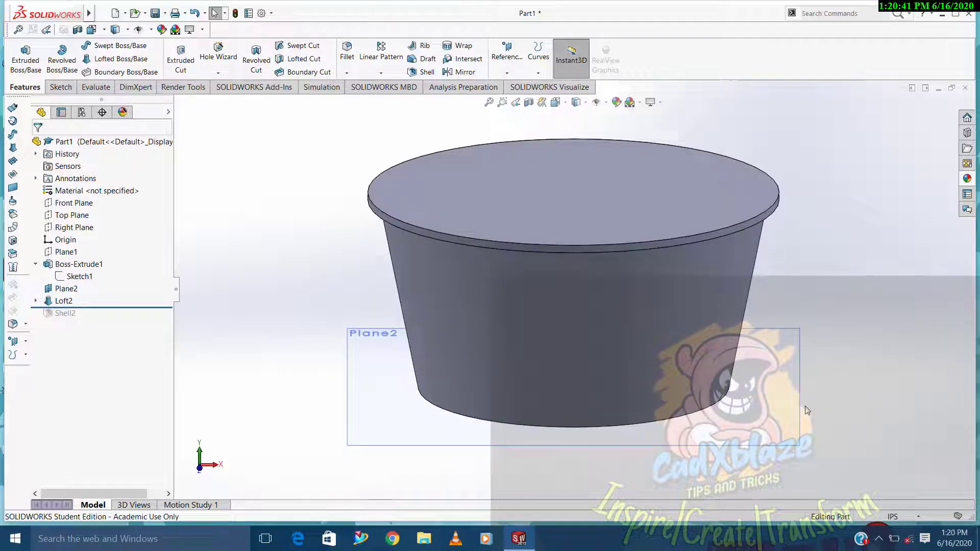
click(799, 414)
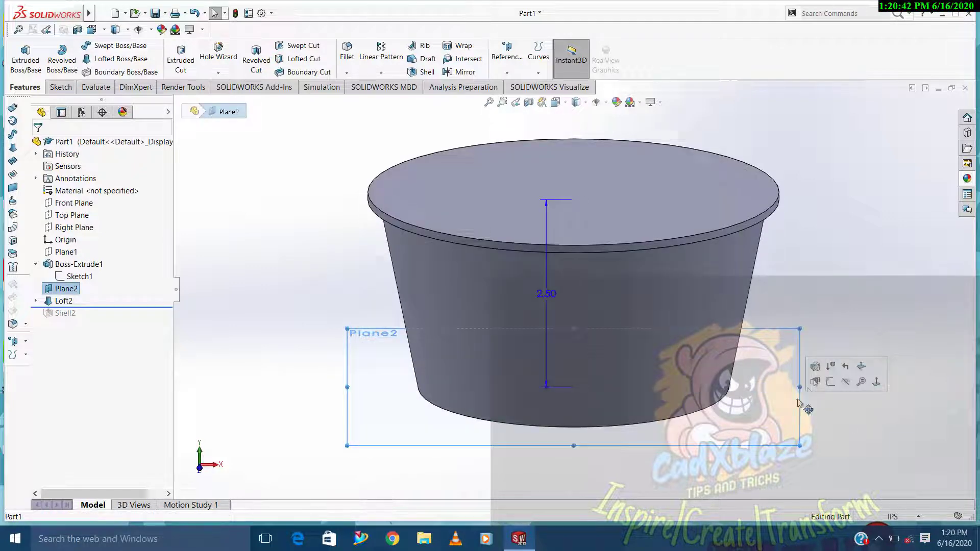
click(830, 383)
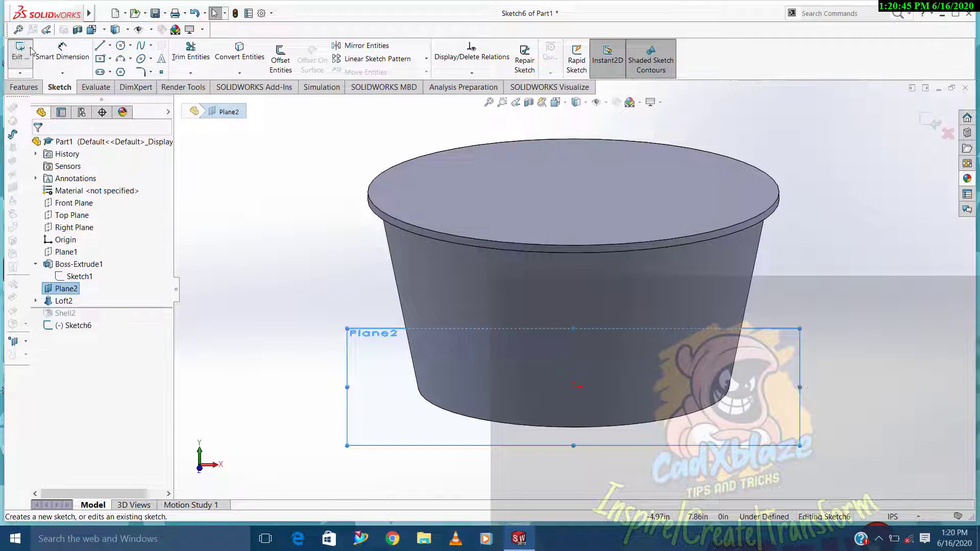
click(31, 51)
click(780, 431)
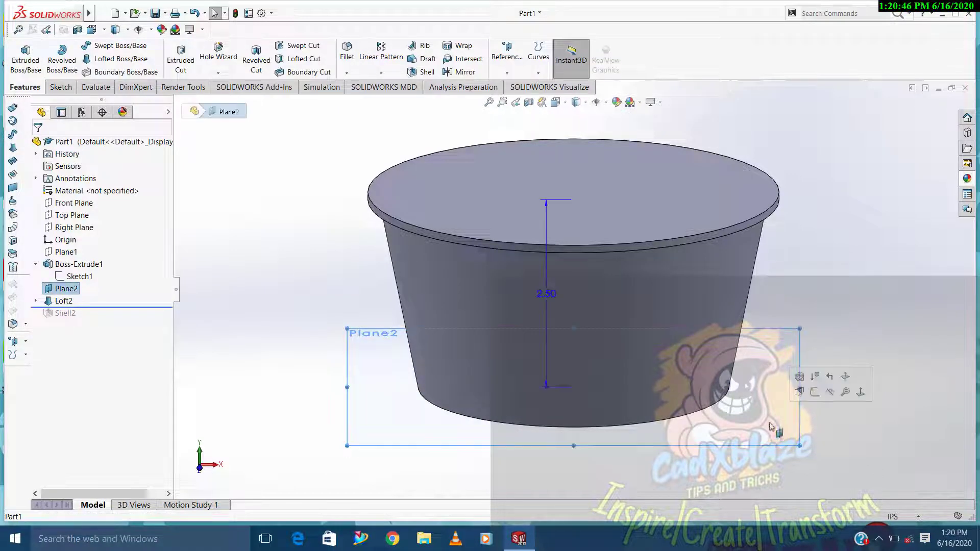
click(830, 393)
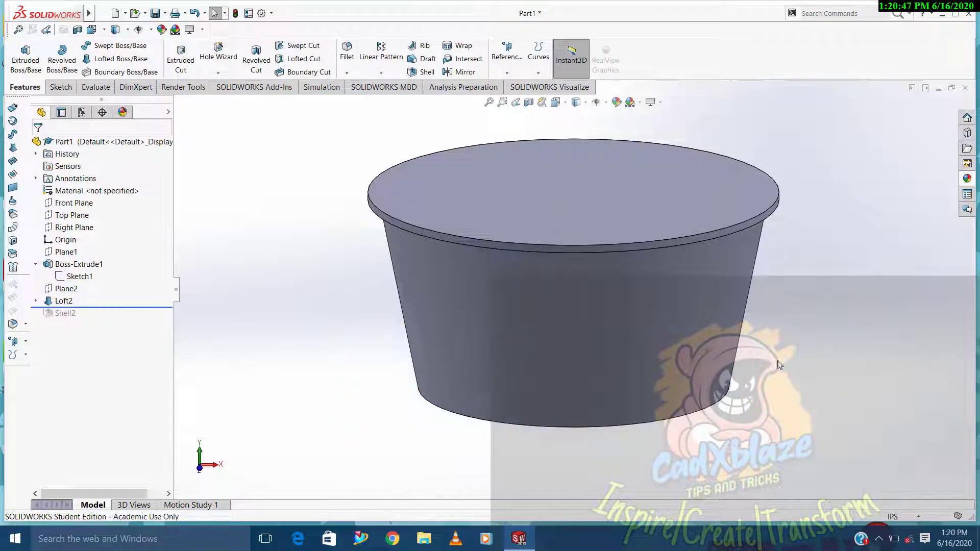
Roll to End so Shell2 hollows the tapered tub again
right_click(75, 317)
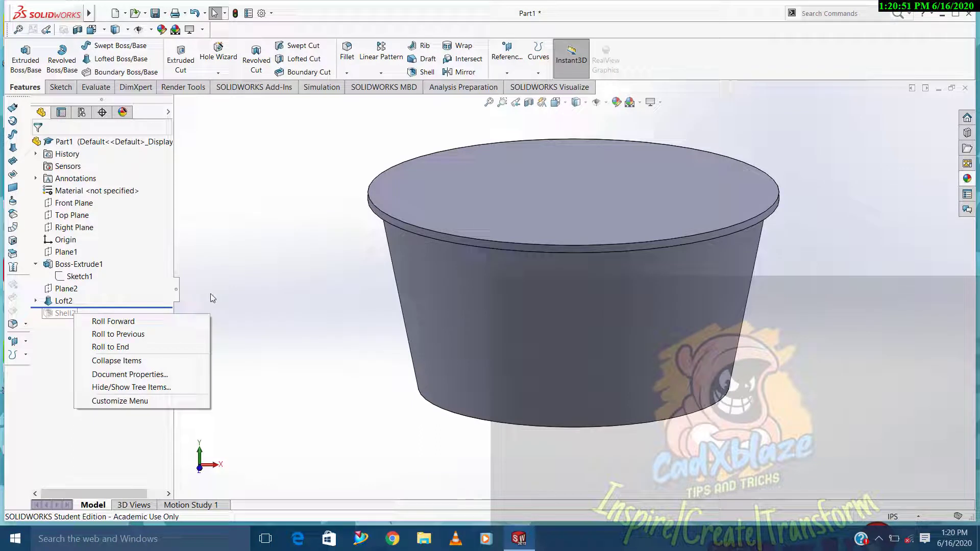
click(116, 347)
key(Down)
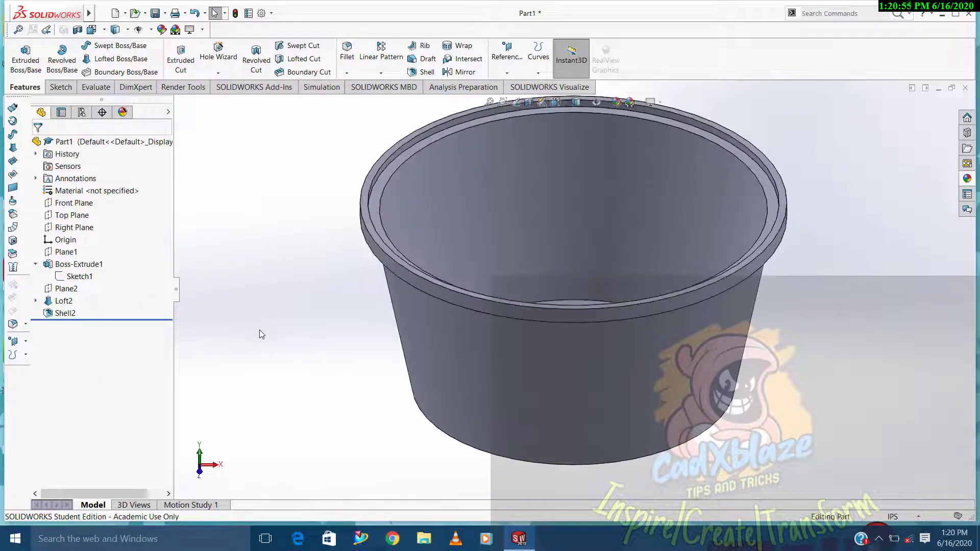
Save the part to the Desktop as TUB, replacing the default name Part1
key(ctrl+s)
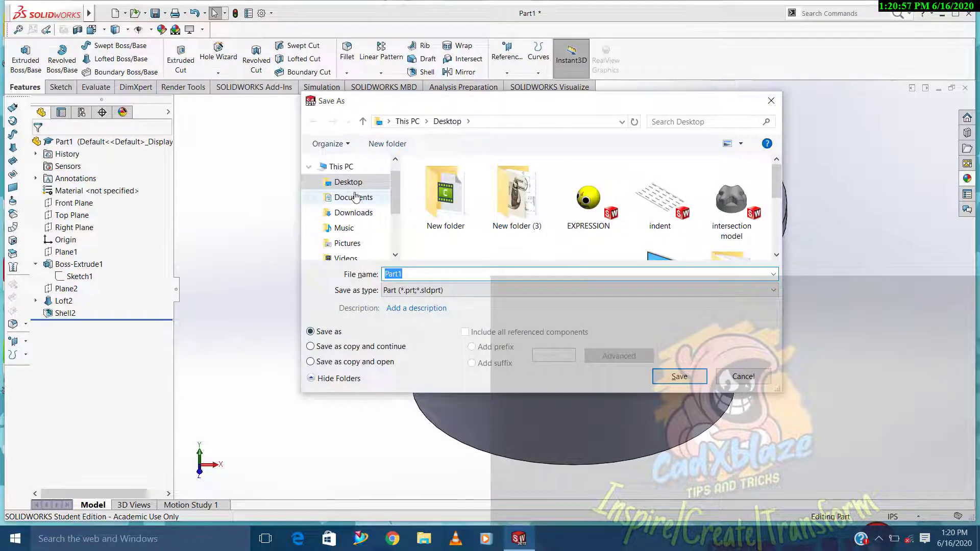
click(361, 275)
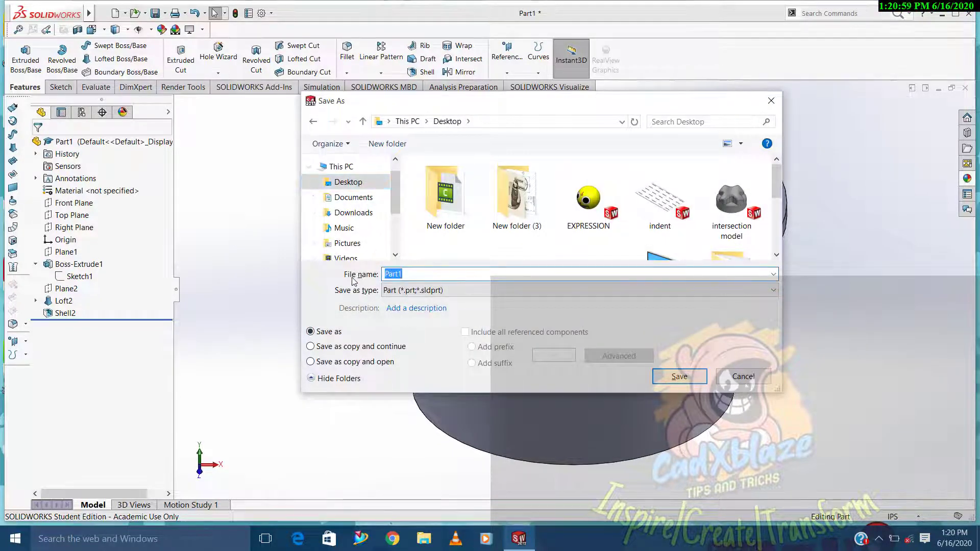
text(TUB)
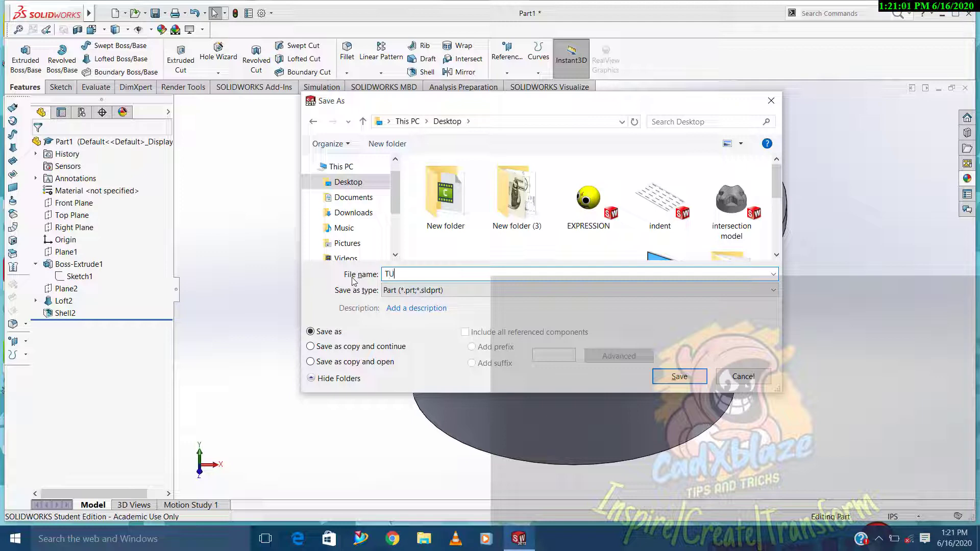
click(679, 378)
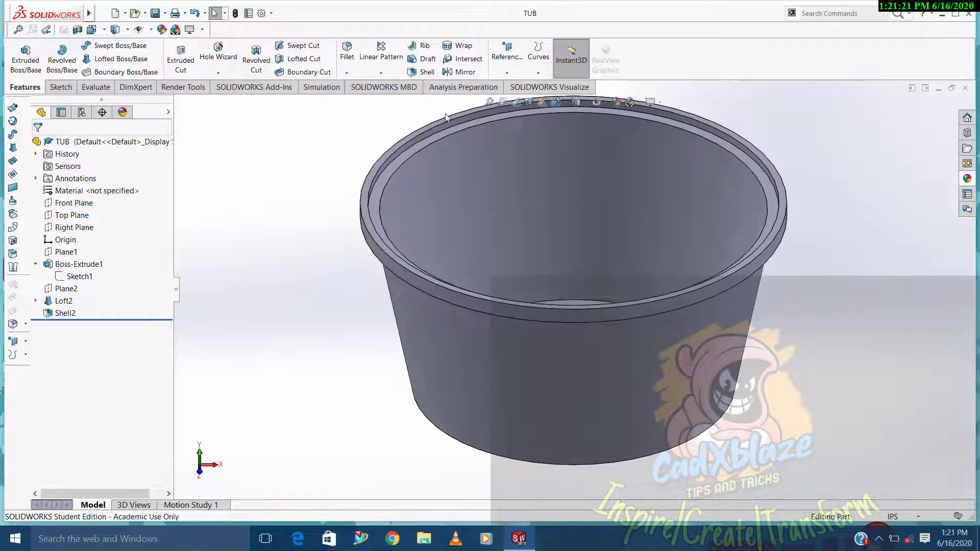
Switch to the Front view and start a sketch on the Front Plane
key(ctrl+1)
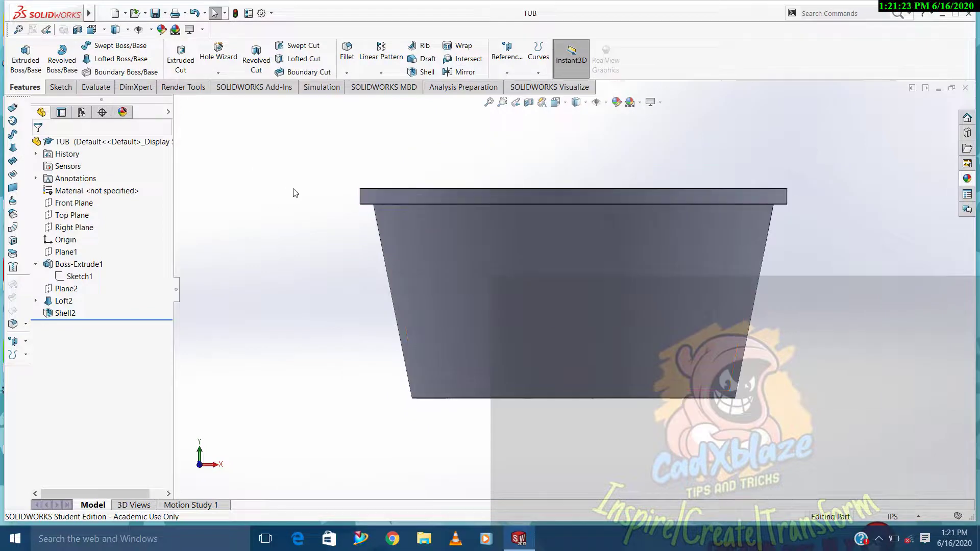
click(80, 203)
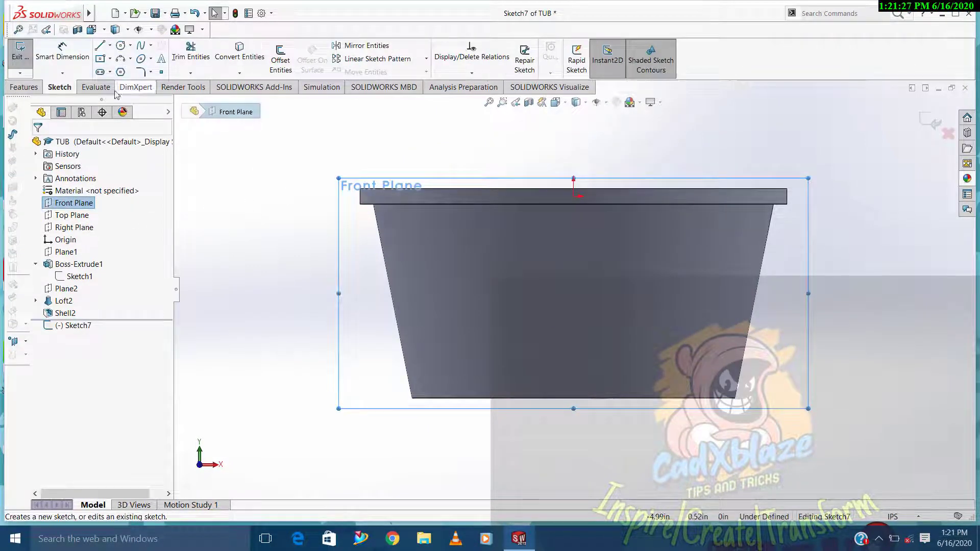
click(123, 14)
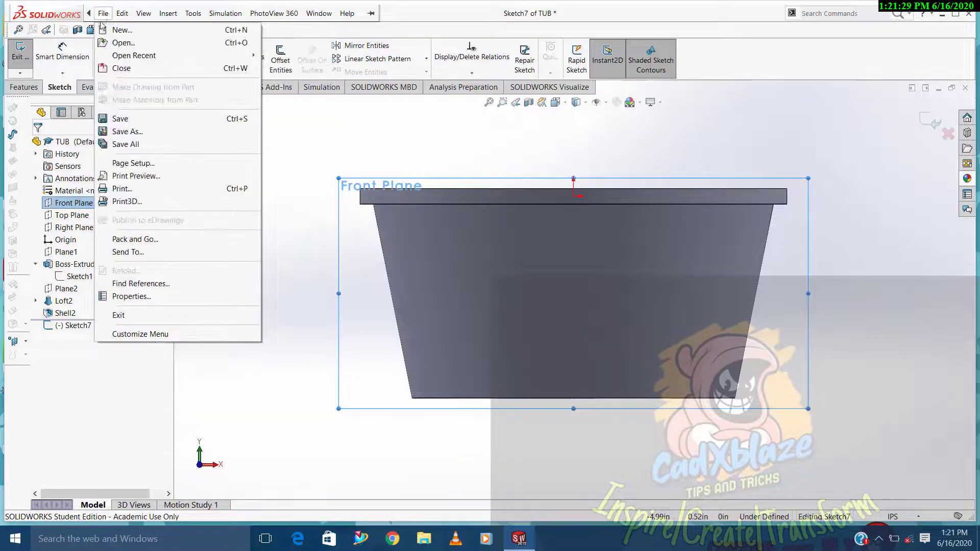
key(Escape)
key(Escape)
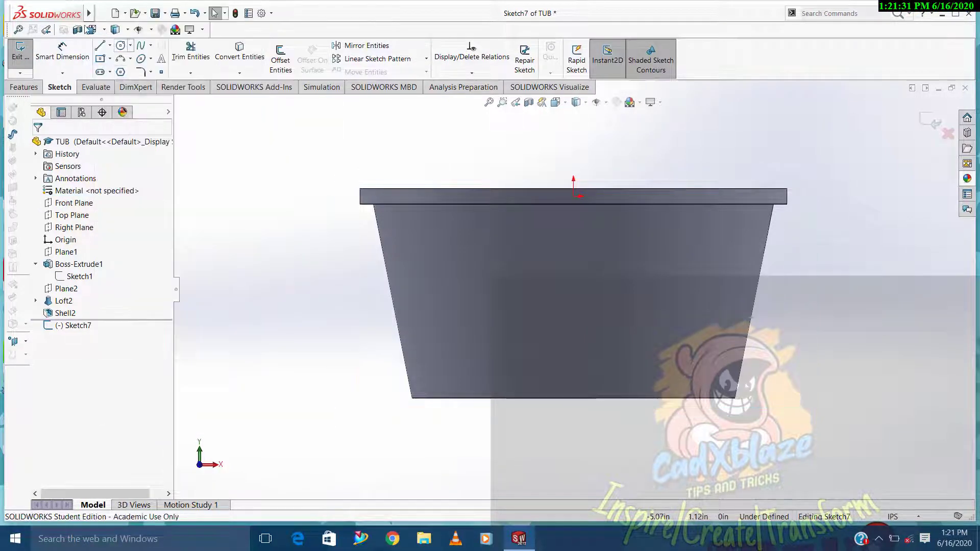
click(103, 14)
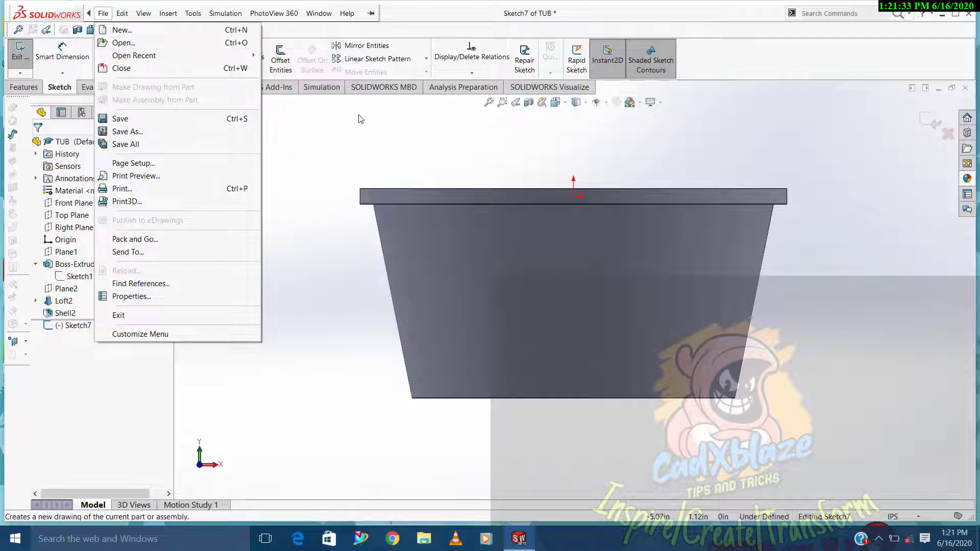
click(329, 122)
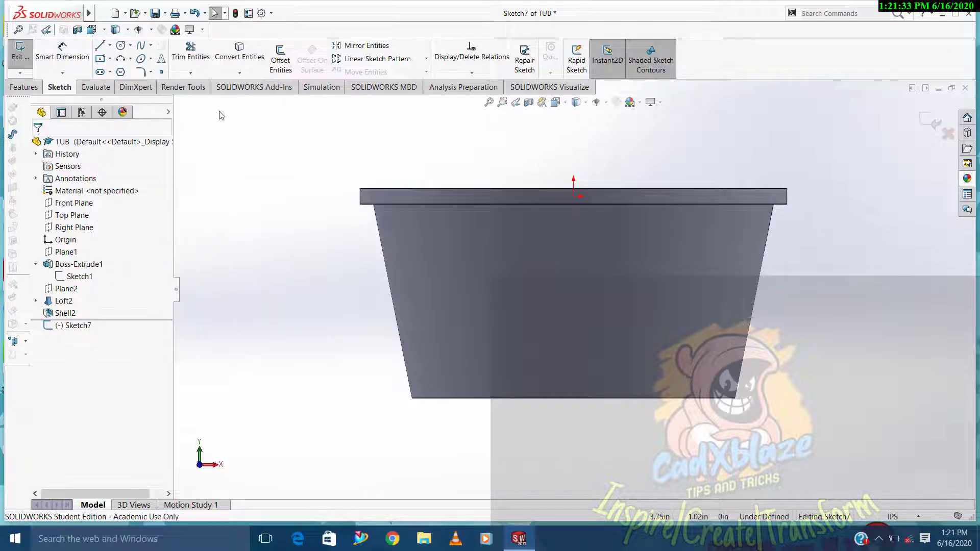
Draw a diagonal line from under the rim's left end to the tapered wall, redrawing it once
click(110, 46)
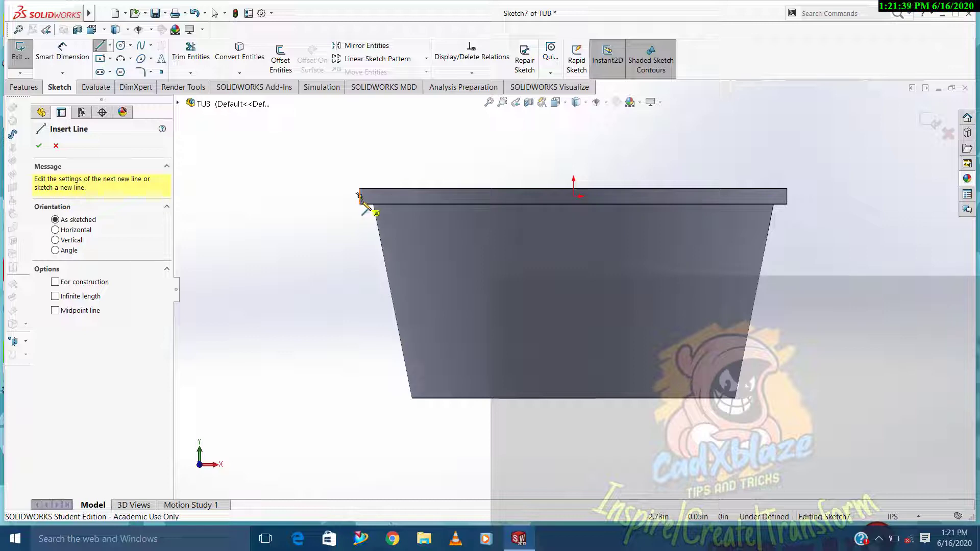
click(359, 196)
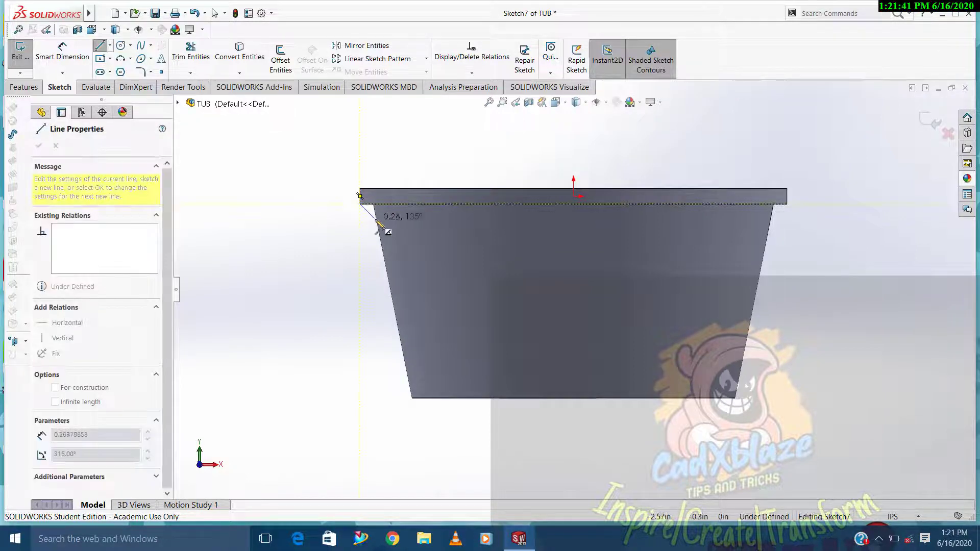
click(381, 221)
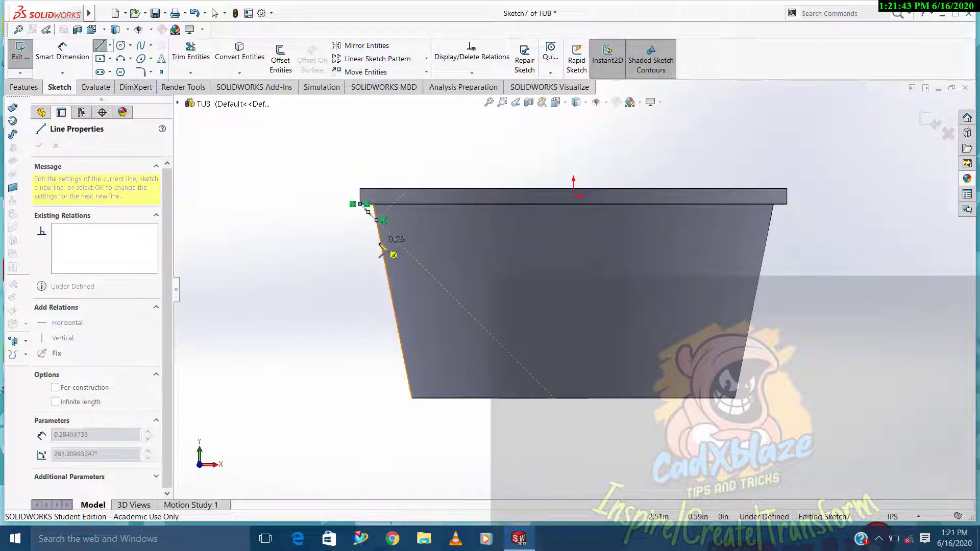
key(Escape)
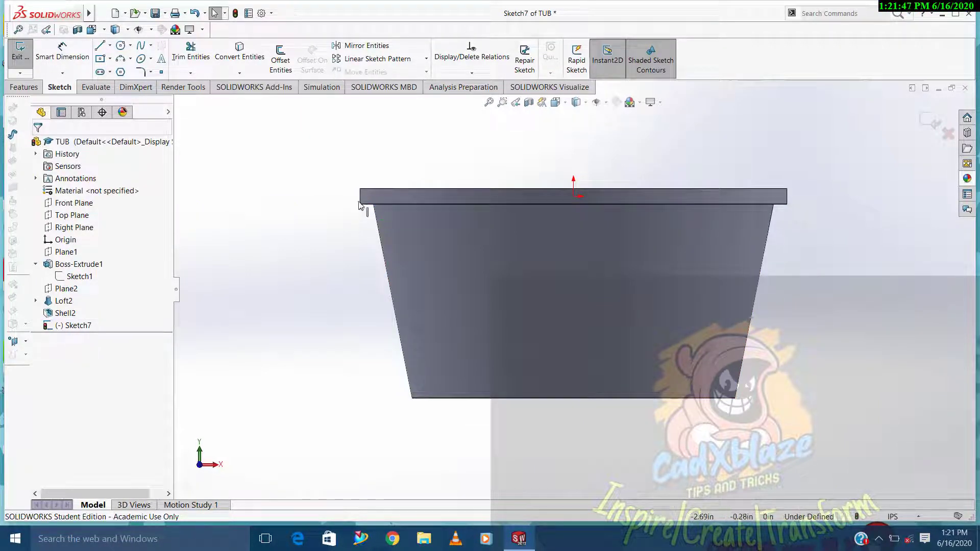
key(ctrl+z)
click(100, 46)
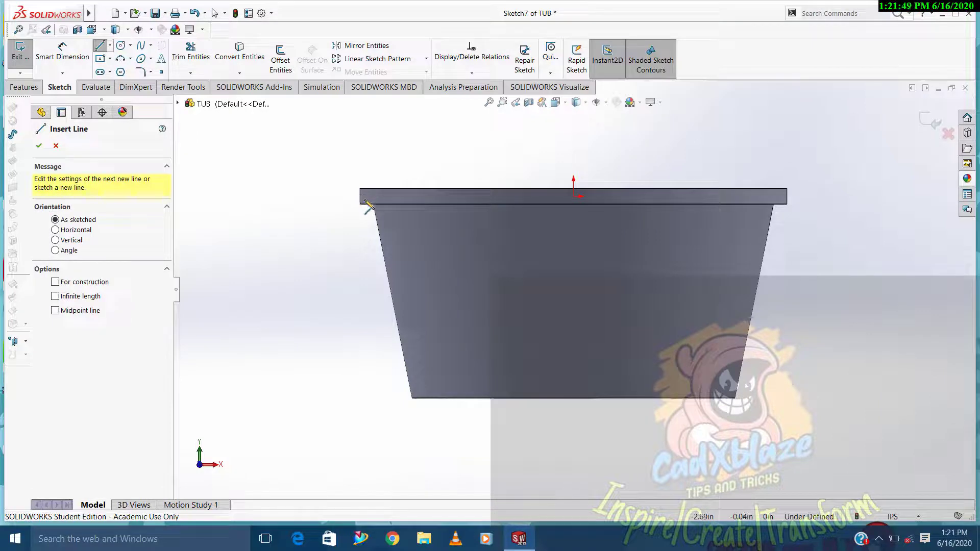
click(365, 200)
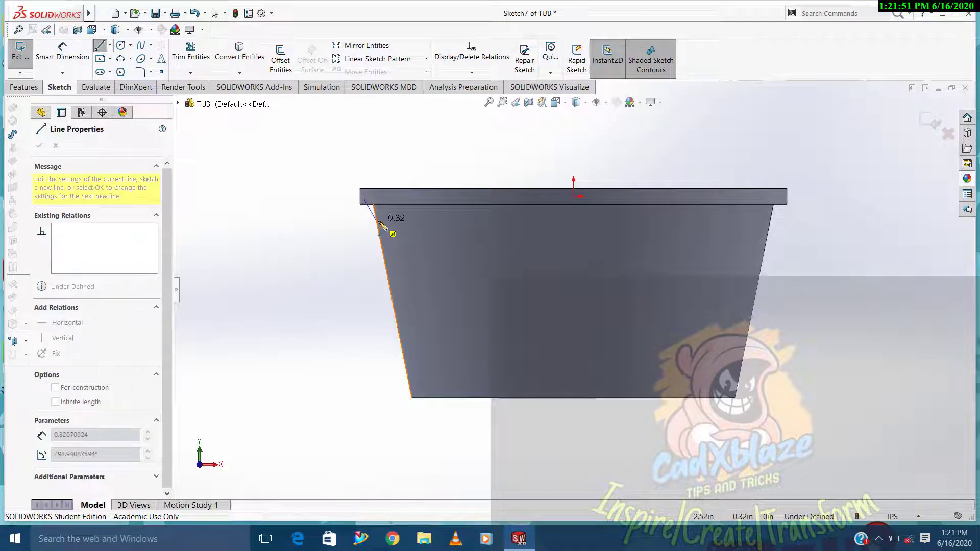
click(379, 224)
key(Escape)
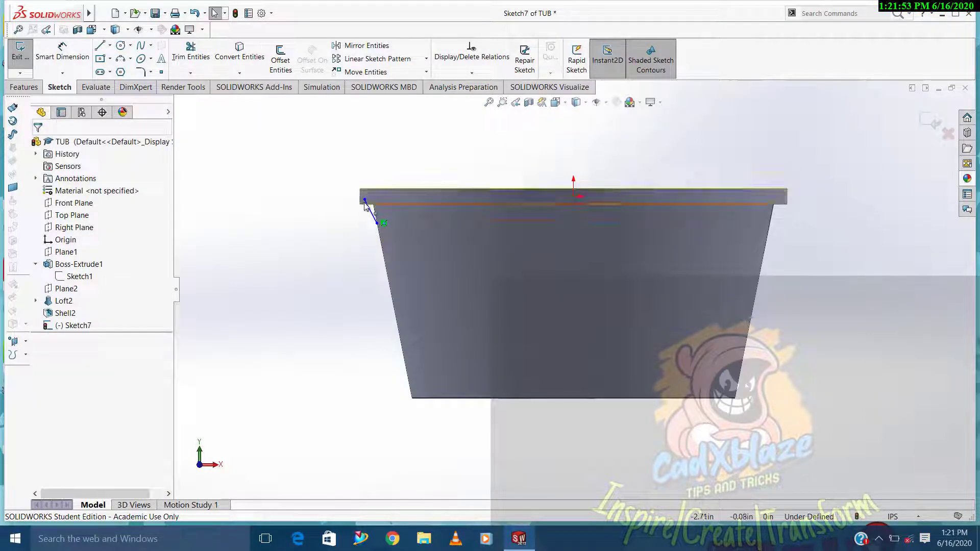
Make the line's top endpoint coincident with the rim corner and exit the sketch
click(363, 200)
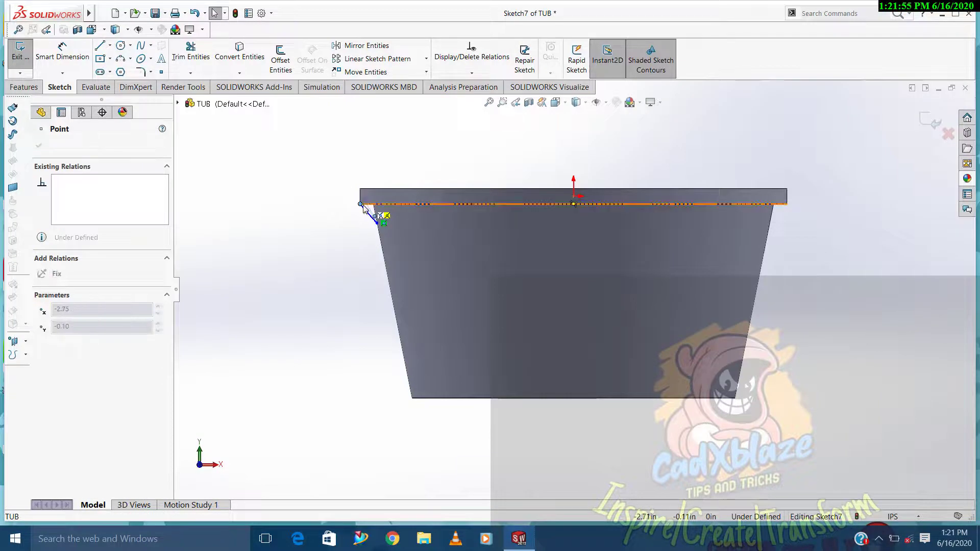
drag(361, 197, 362, 199)
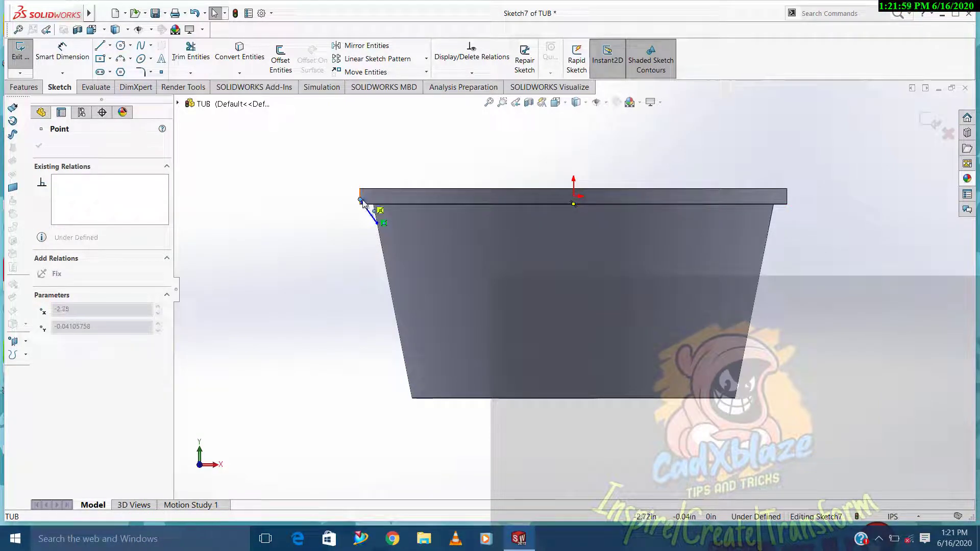
click(328, 245)
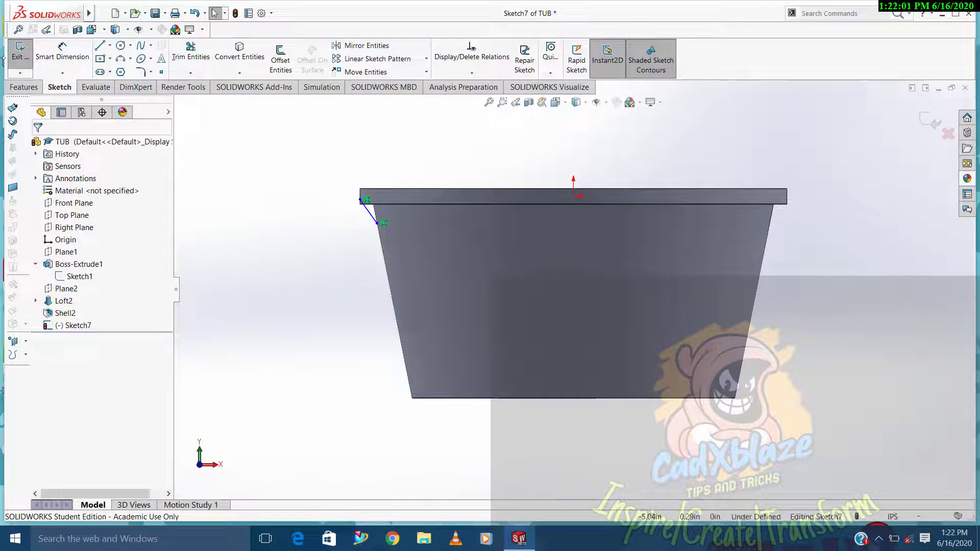
click(19, 60)
click(247, 195)
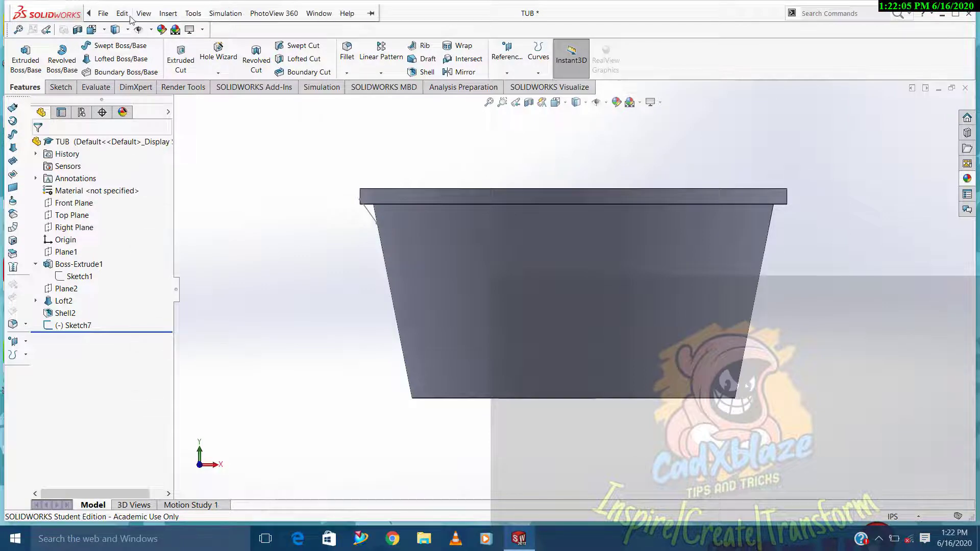
Create Rib1 from the diagonal line: 0.10 in thick, 1° draft, parallel to the sketch
click(168, 14)
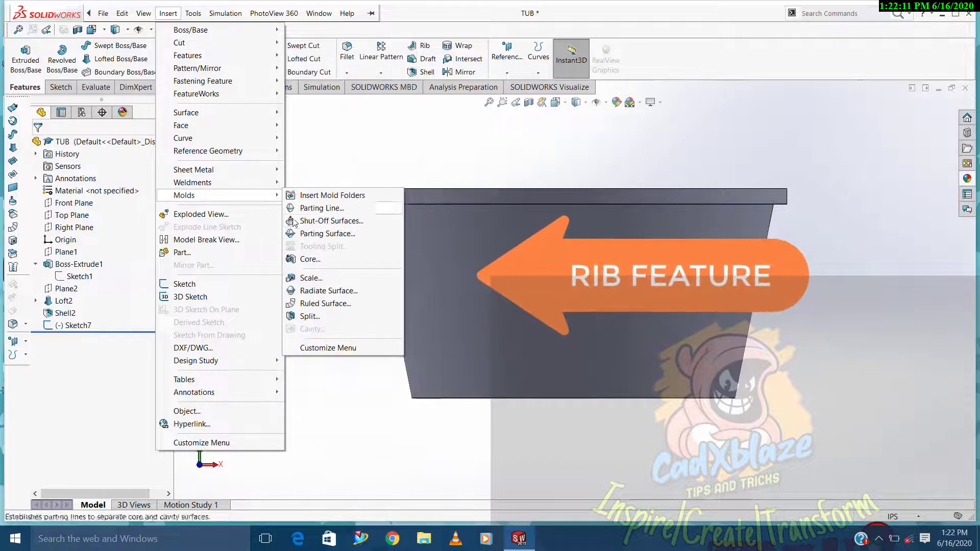
mouse_move(187, 55)
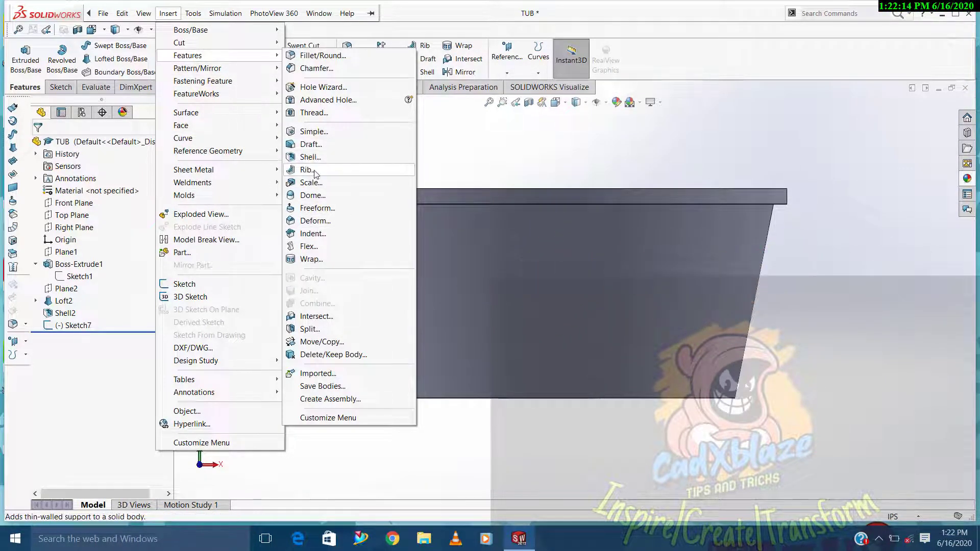
click(315, 174)
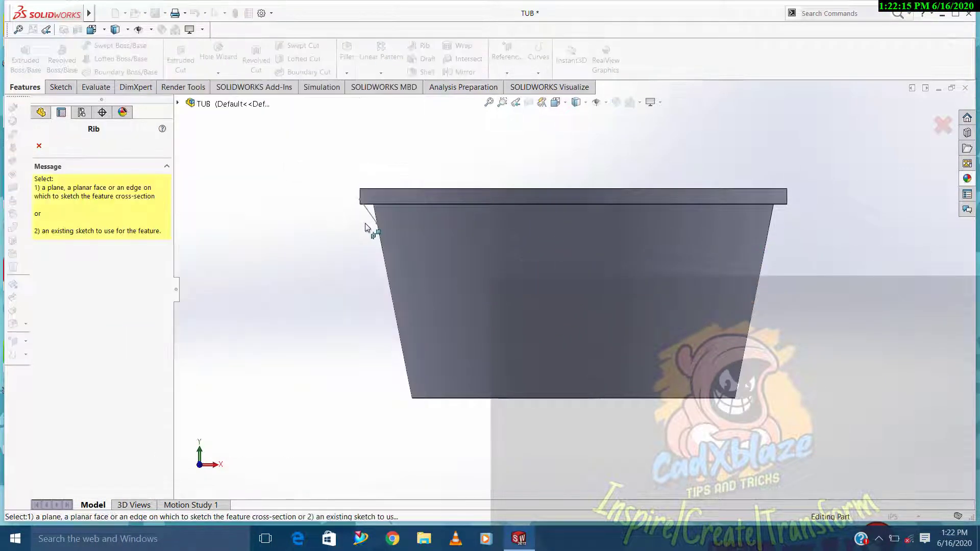
click(369, 212)
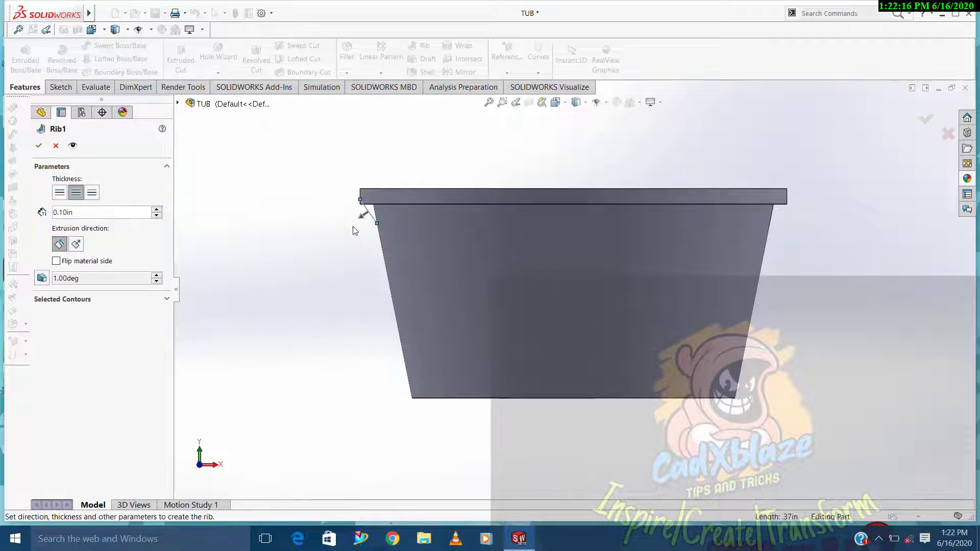
click(79, 247)
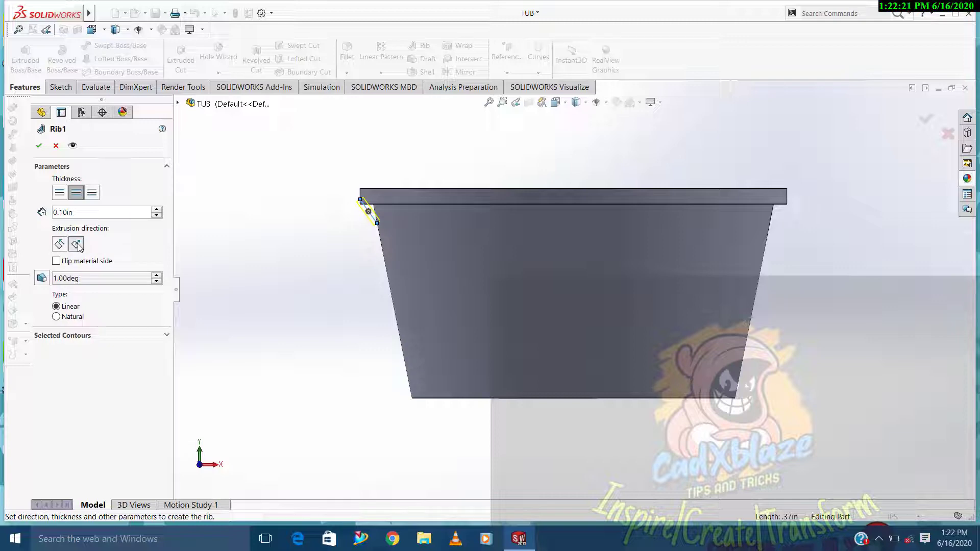
click(60, 244)
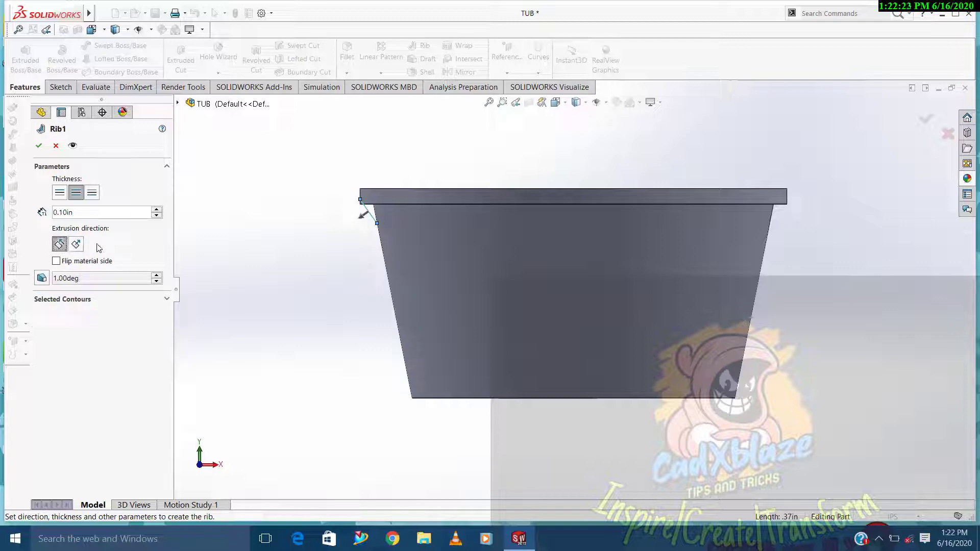
click(71, 146)
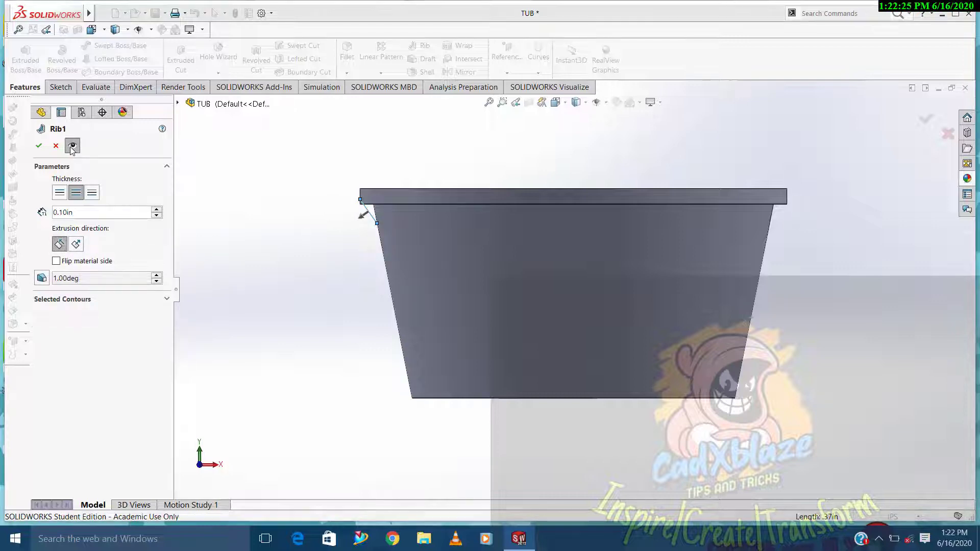
click(576, 279)
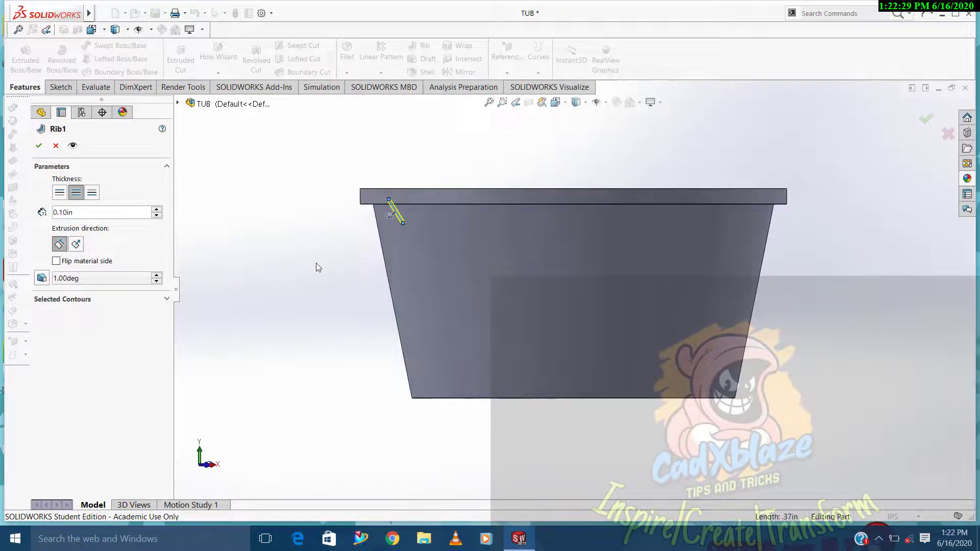
key(Down)
key(Down)
key(Down)
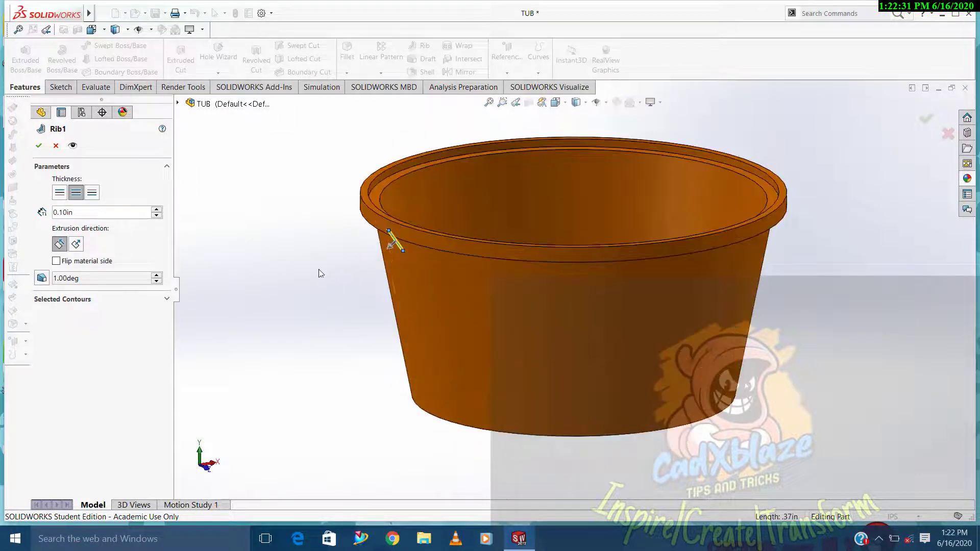
key(Up)
key(Up)
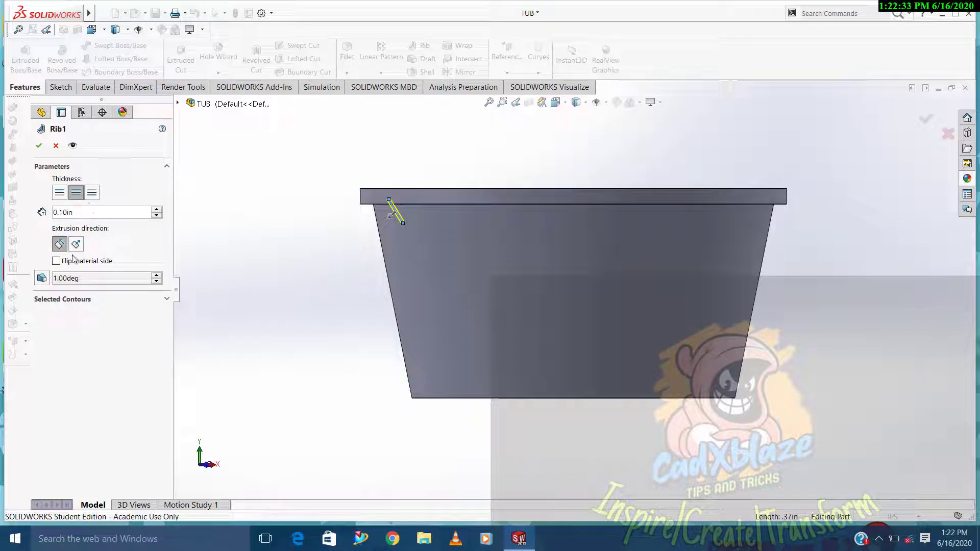
click(39, 147)
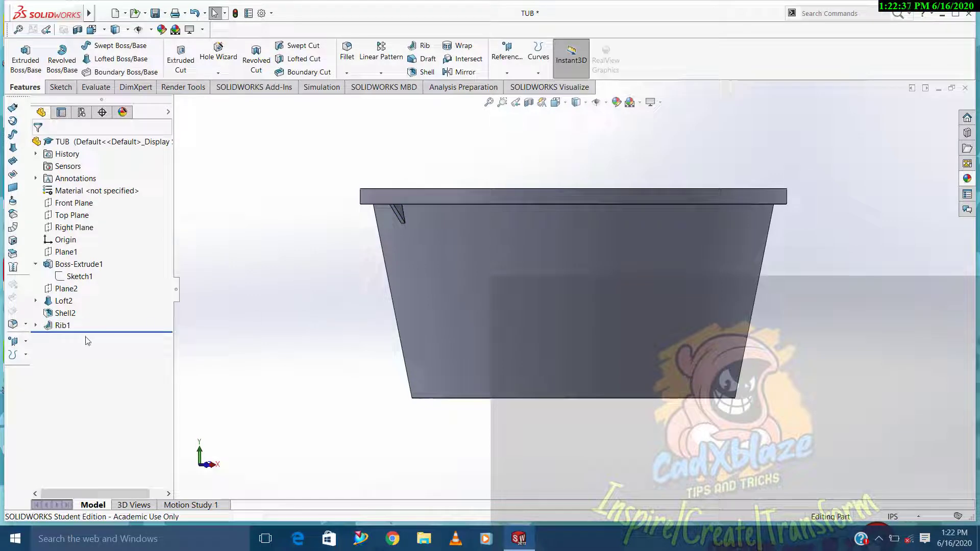
Zoom in and orbit the view to inspect the rib under the rim
key(Down)
key(Down)
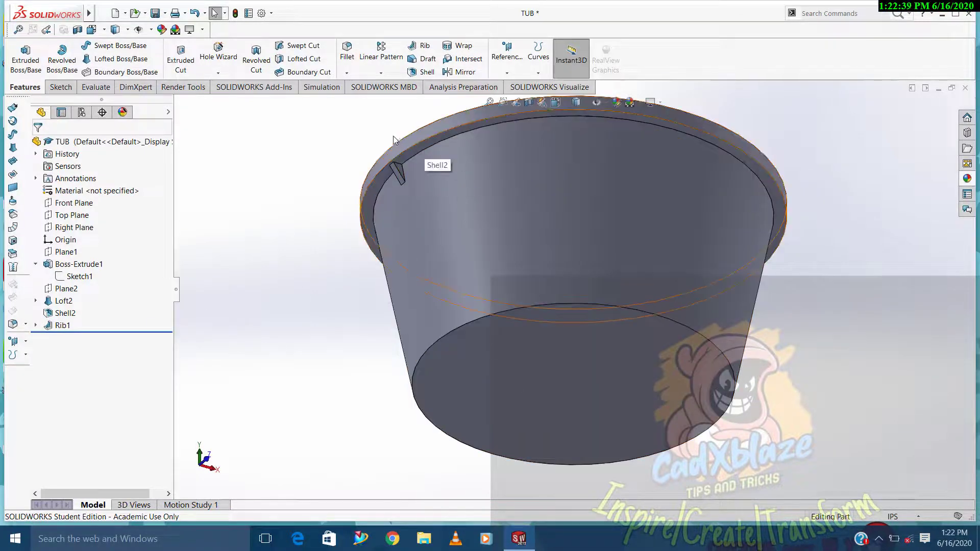
key(Up)
key(Up)
key(Up)
right_click(426, 120)
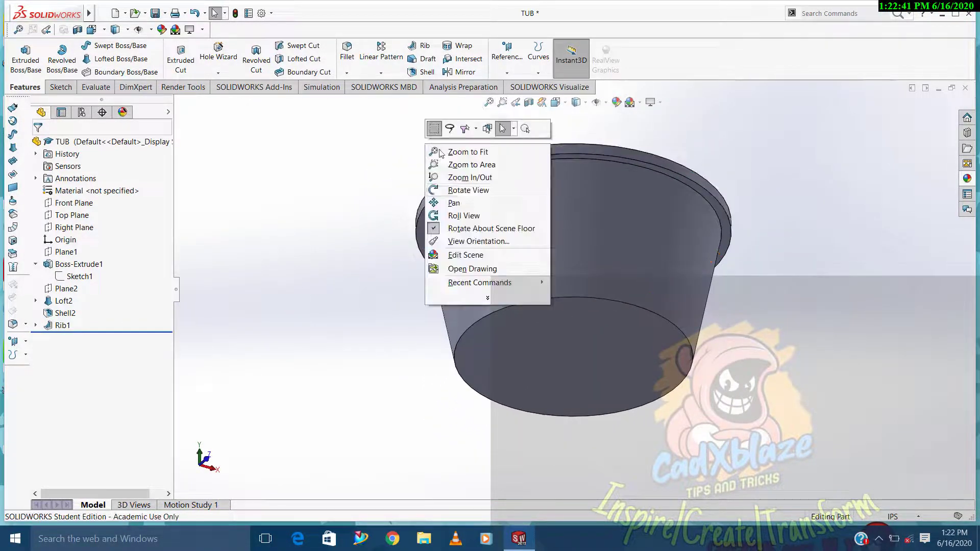
click(462, 178)
mouse_move(444, 187)
mouse_down()
mouse_move(431, 165)
mouse_move(396, 148)
mouse_move(419, 182)
mouse_up()
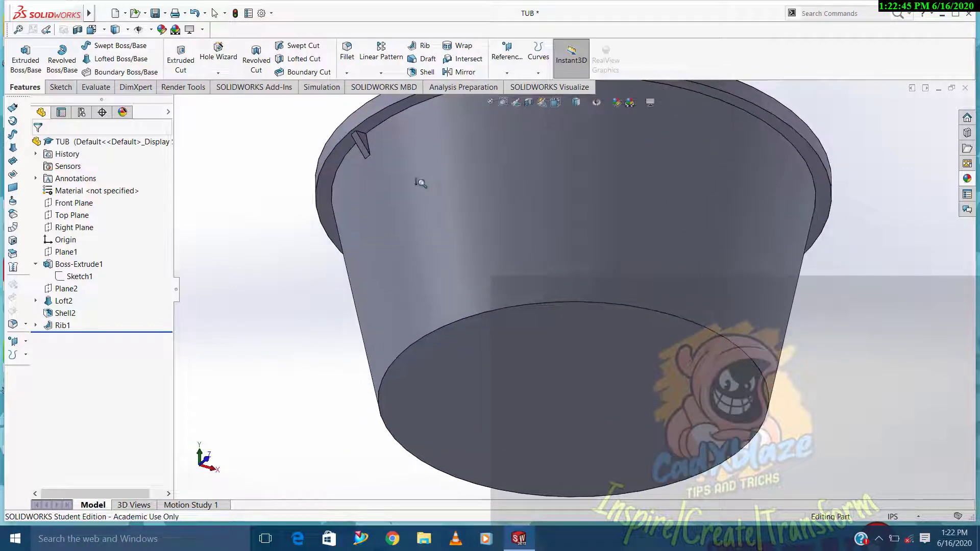
right_click(416, 196)
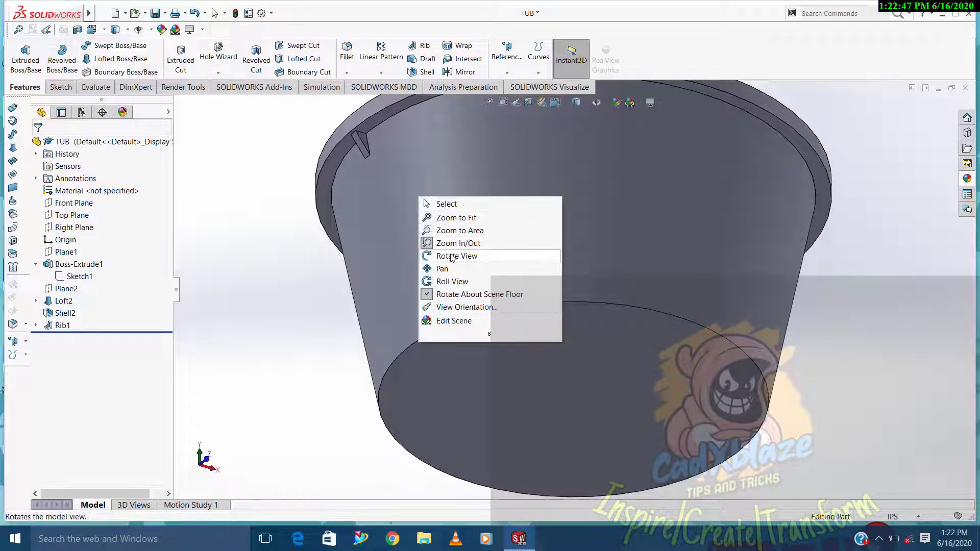
click(439, 265)
mouse_move(442, 191)
mouse_down()
mouse_move(423, 182)
mouse_move(451, 214)
mouse_move(237, 405)
mouse_move(291, 247)
mouse_up()
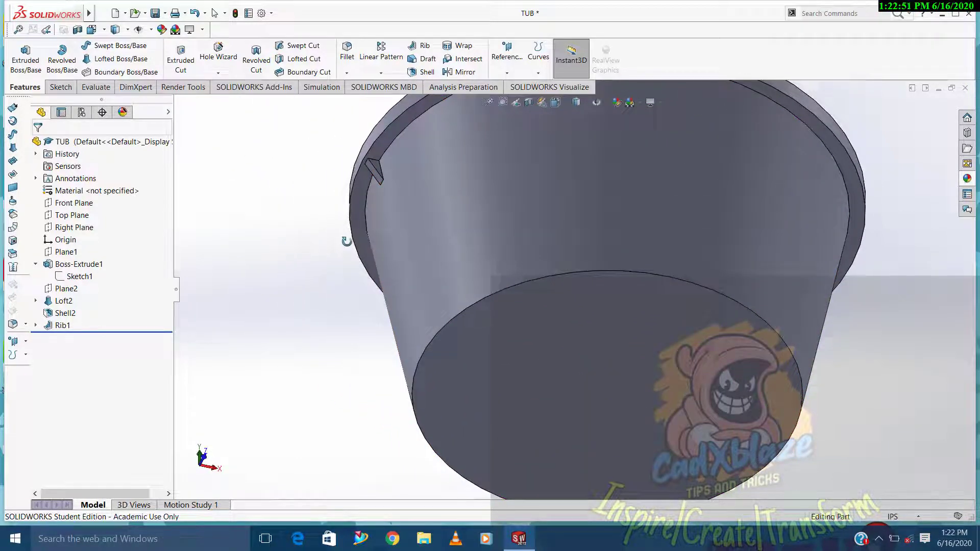
key(Escape)
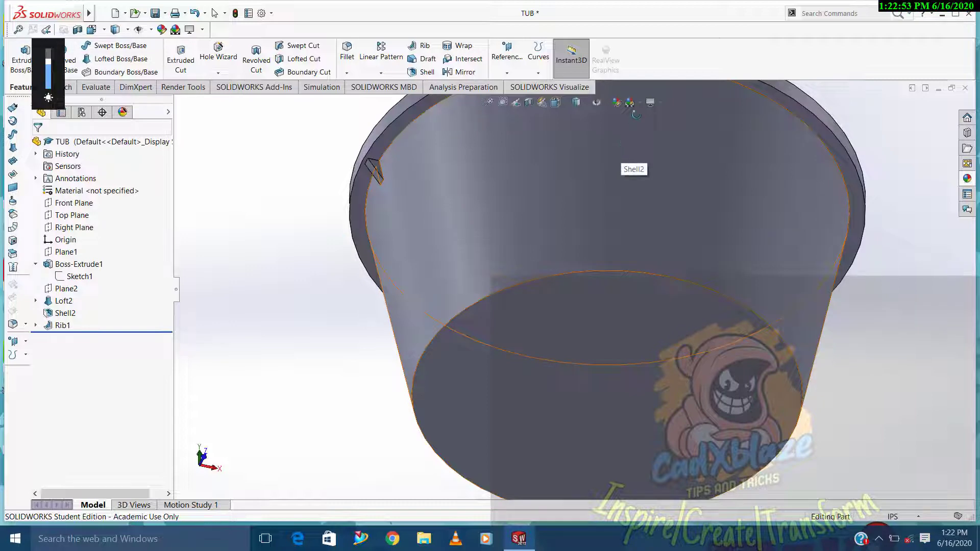
Apply the Plain White scene, zoom to fit, and return to the Front view
click(639, 103)
click(659, 29)
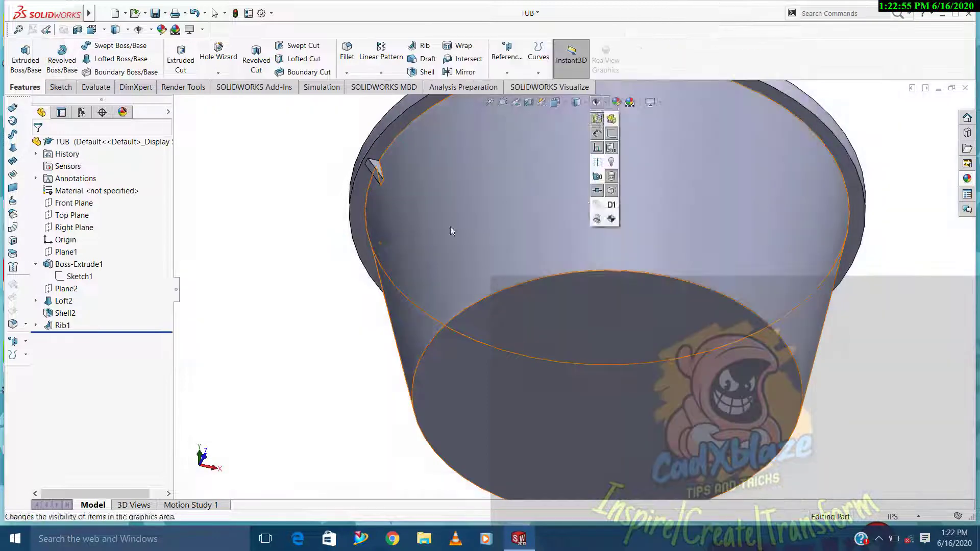
right_click(287, 333)
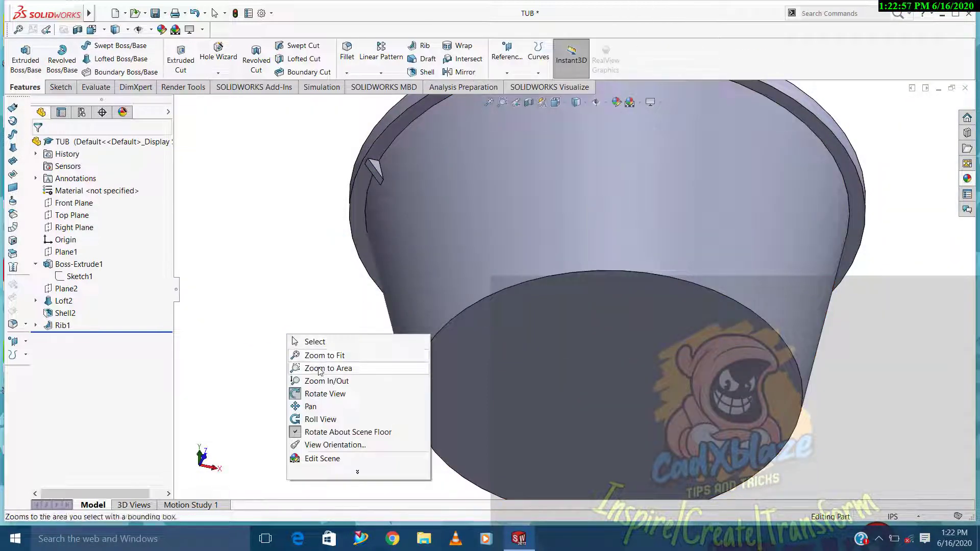
click(325, 355)
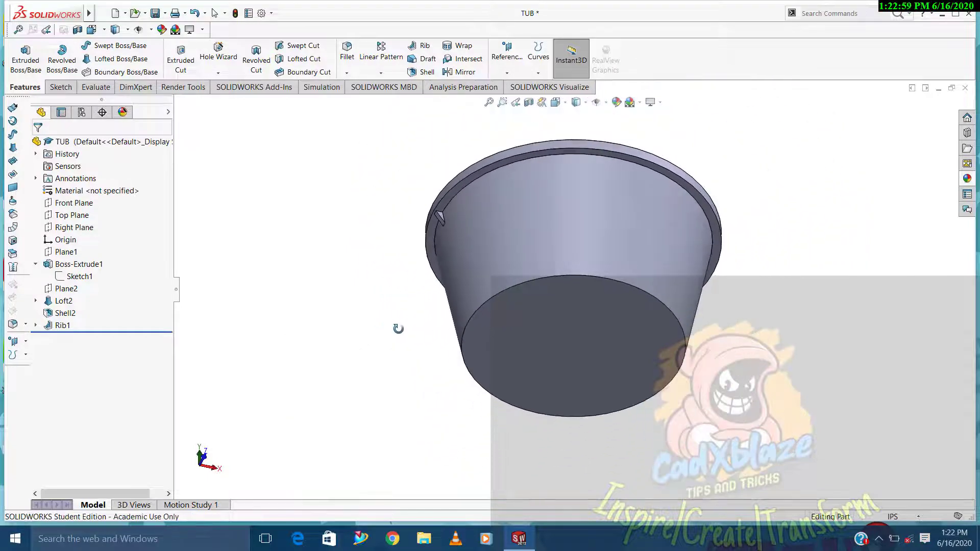
key(space)
click(614, 255)
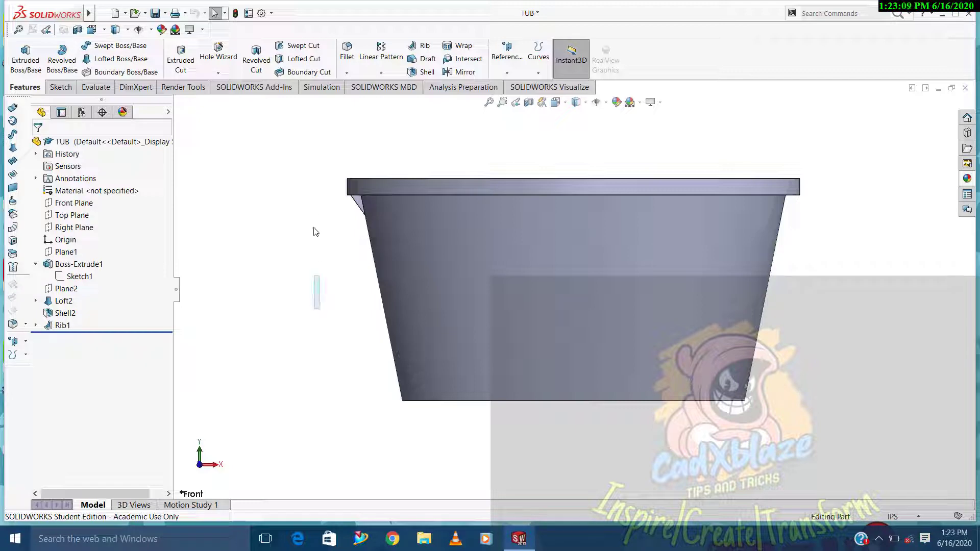
Create reference Axis1 from the tub's conical face
click(507, 72)
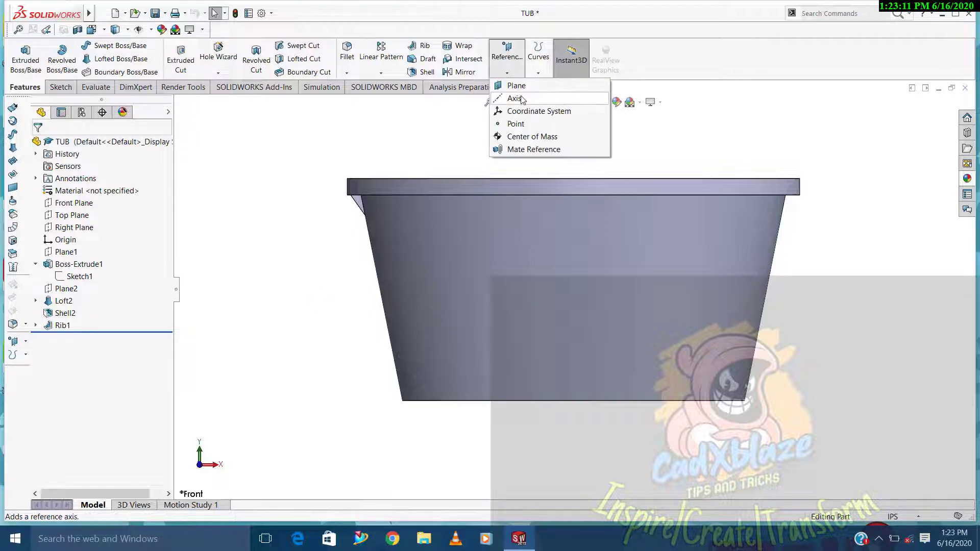
click(516, 96)
click(545, 284)
click(38, 146)
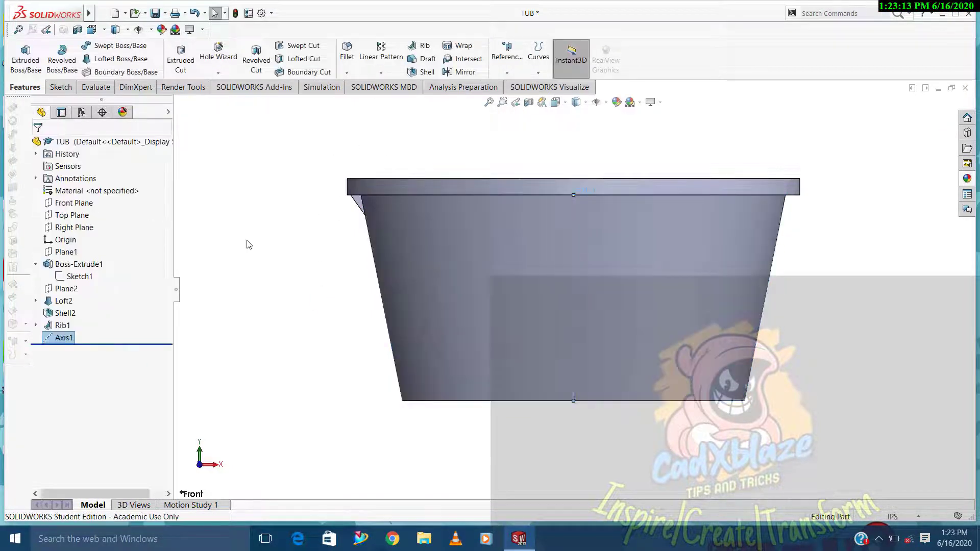
Circular-pattern Rib1 around Axis1 with 10 instances over 360°
click(381, 72)
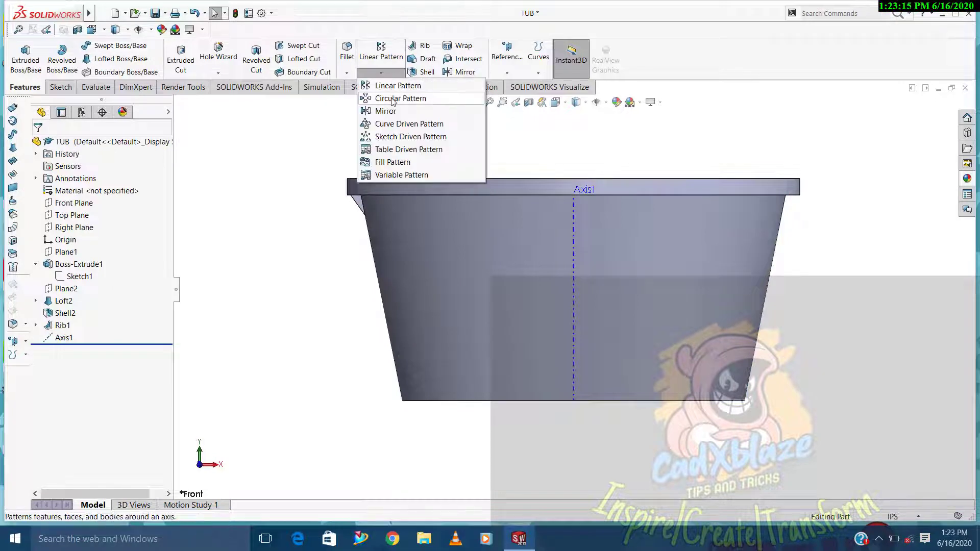
click(388, 98)
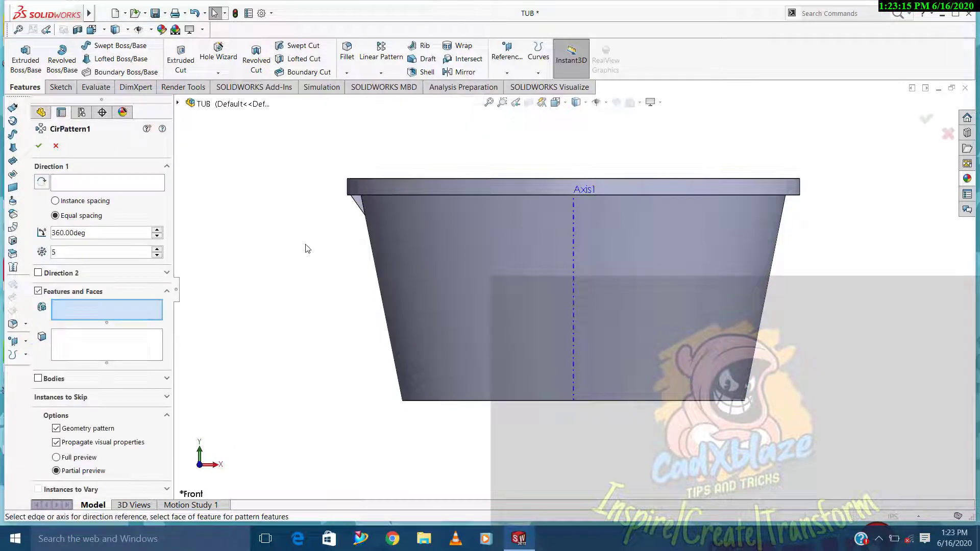
click(573, 278)
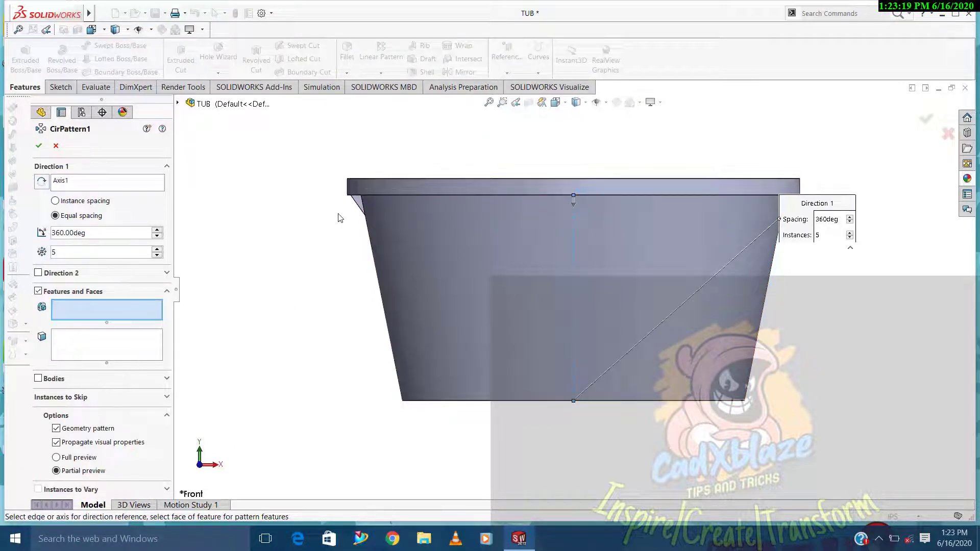
click(359, 206)
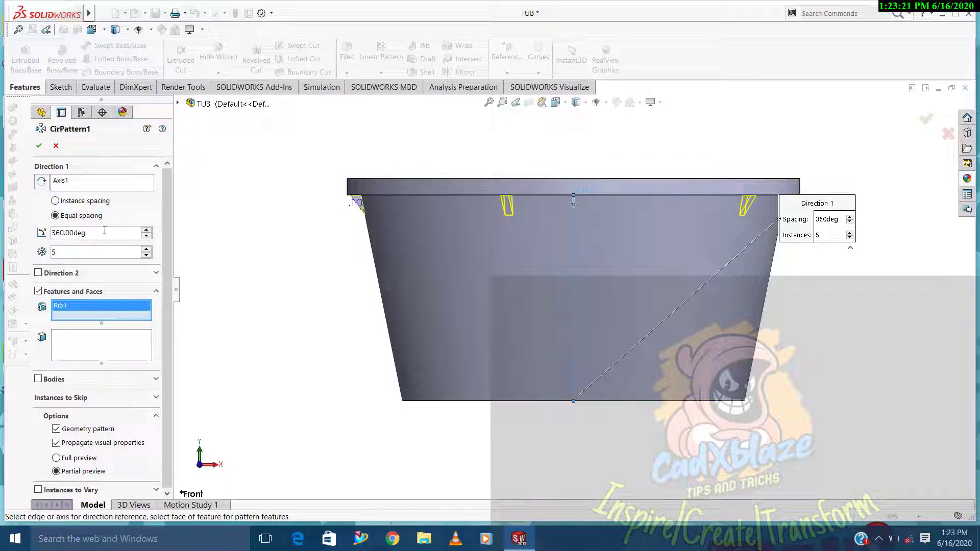
click(147, 250)
click(147, 249)
text(10)
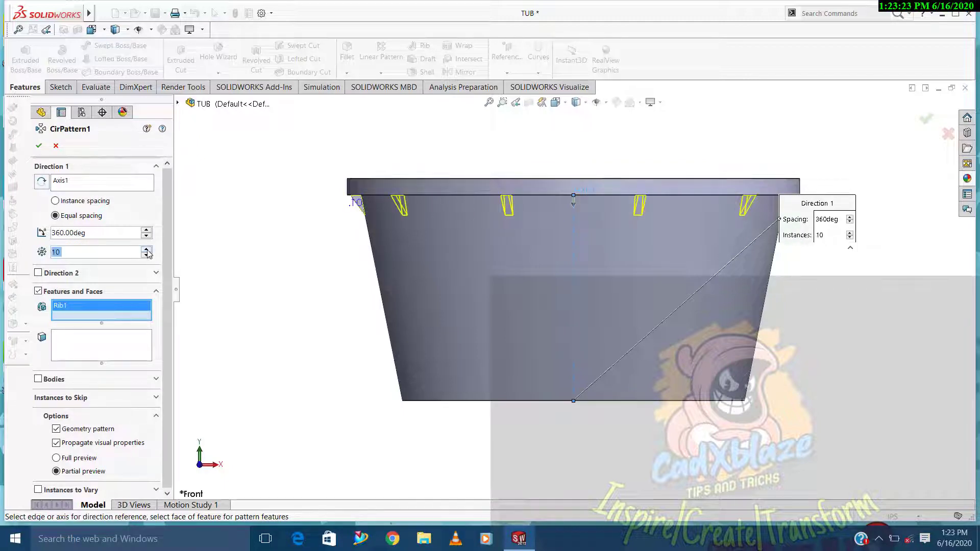
click(38, 146)
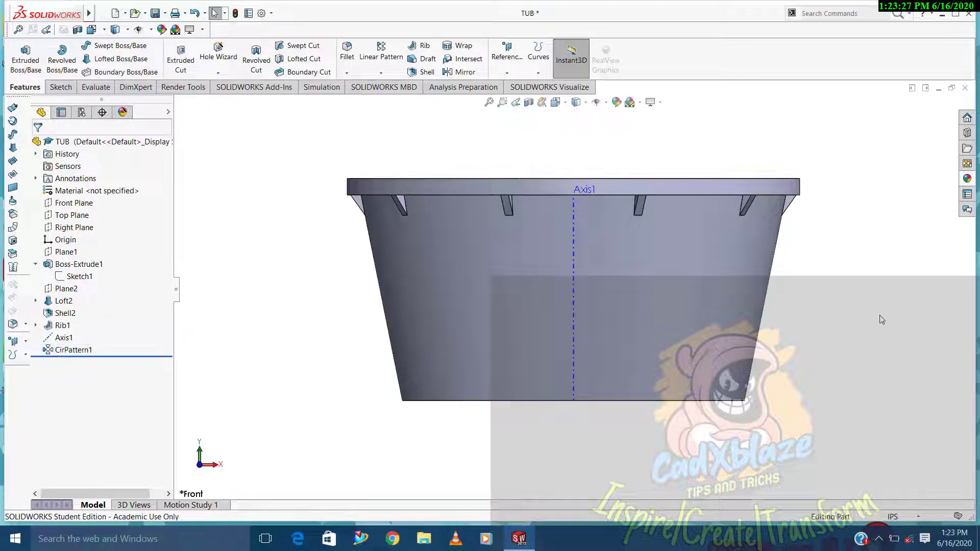
key(Up)
key(Up)
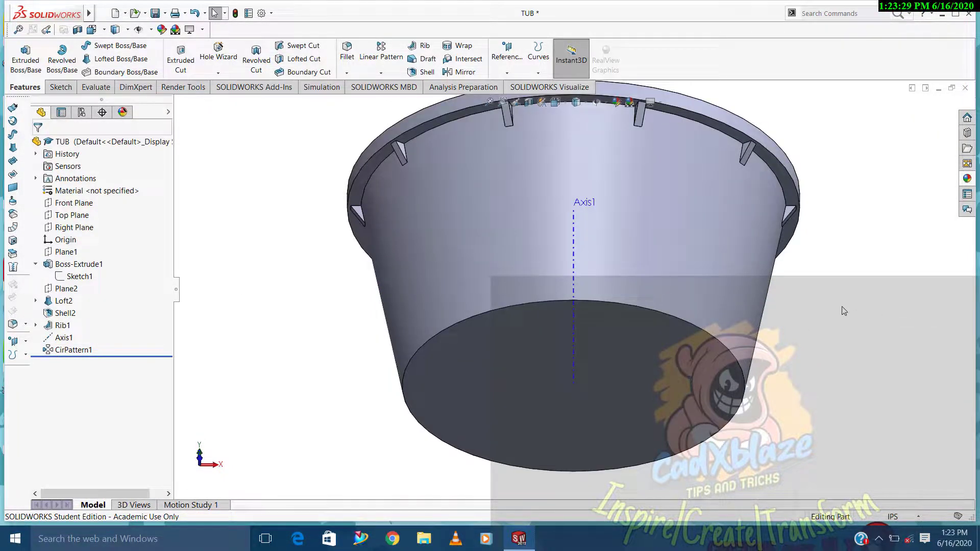
key(Left)
key(Left)
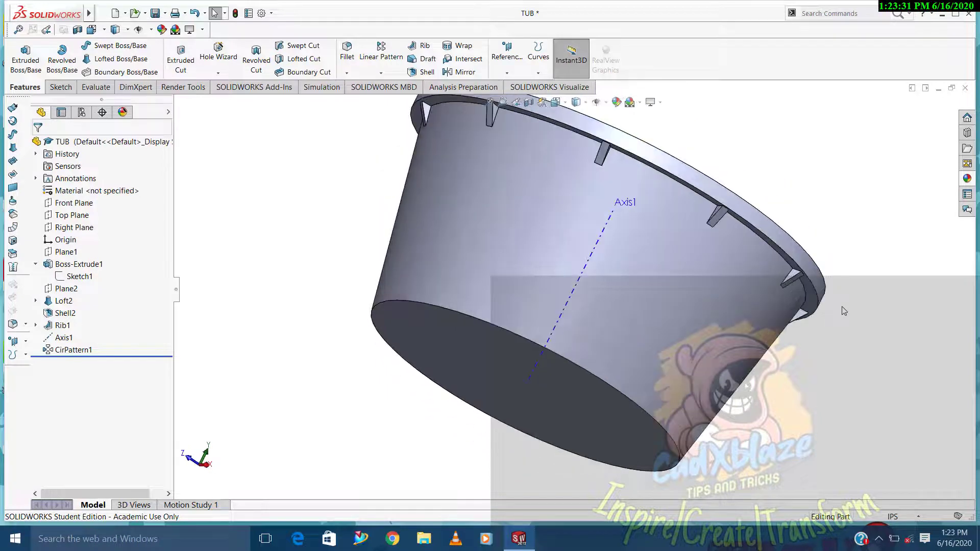
key(Up)
key(Right)
key(Right)
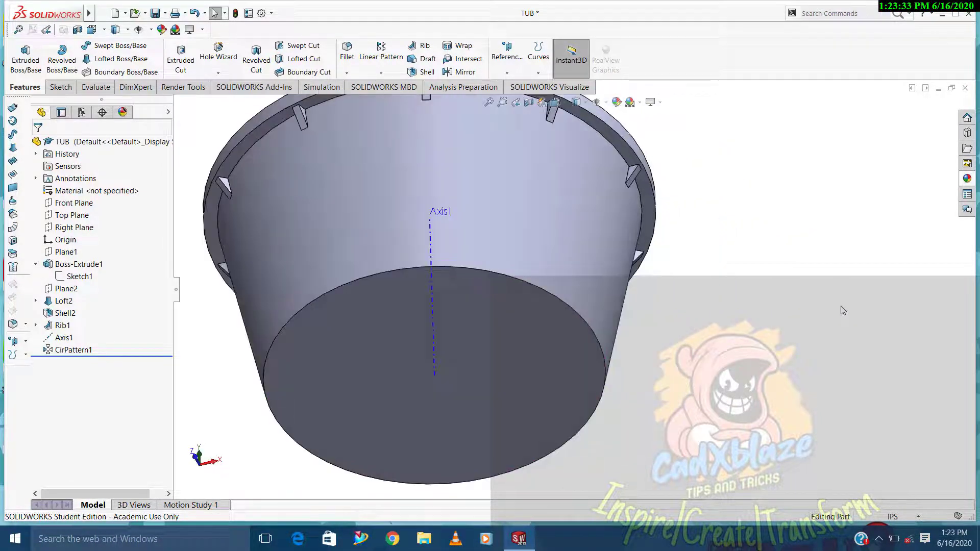
key(Down)
key(Down)
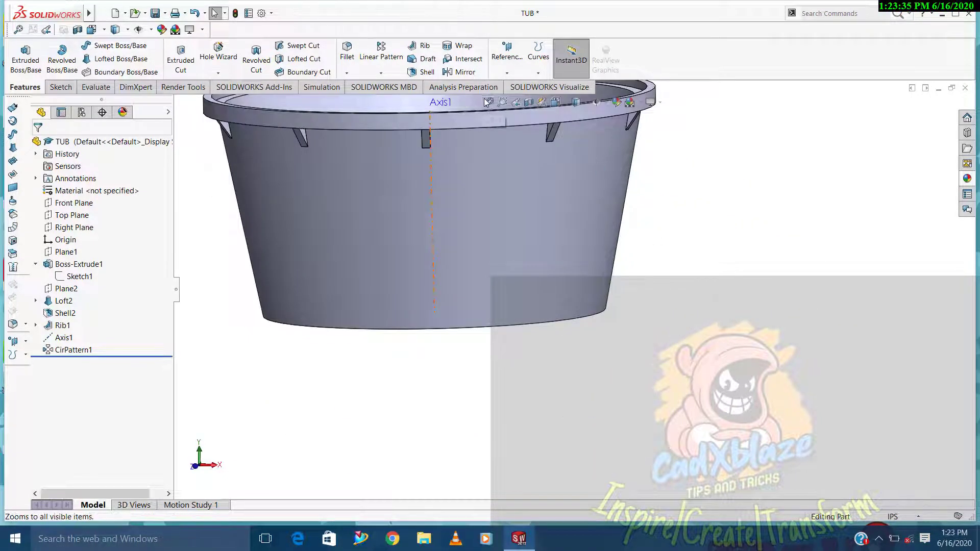
key(f)
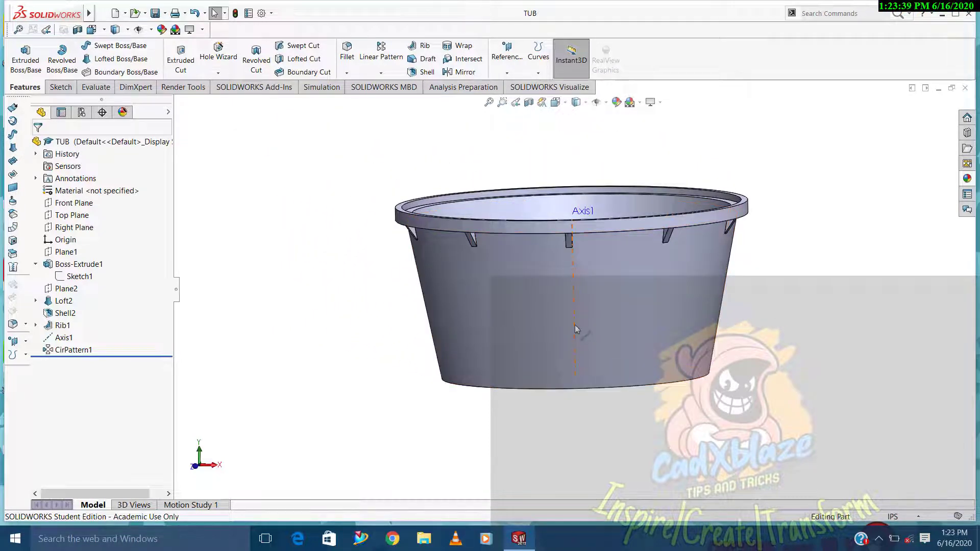
click(574, 340)
click(620, 294)
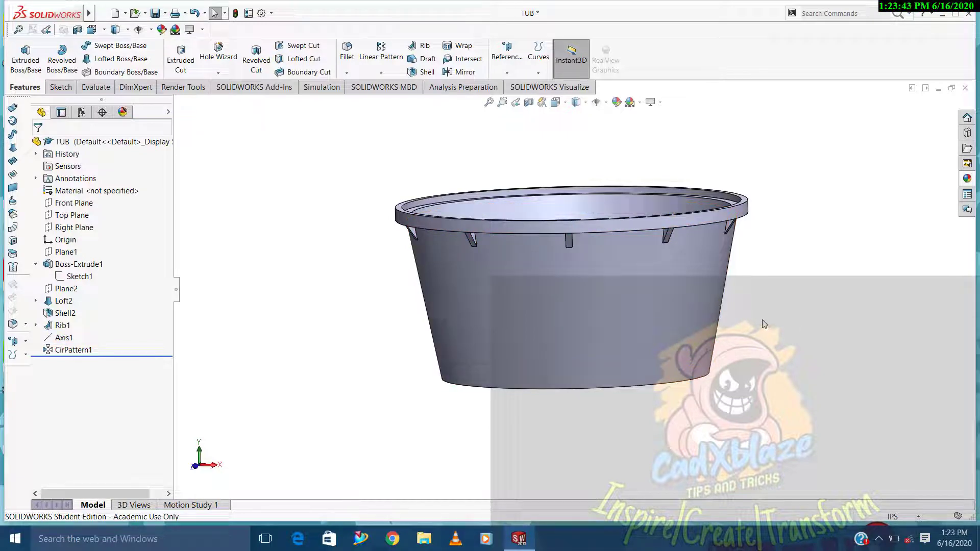
mouse_move(764, 324)
middle_down()
mouse_move(783, 214)
mouse_move(773, 196)
middle_up()
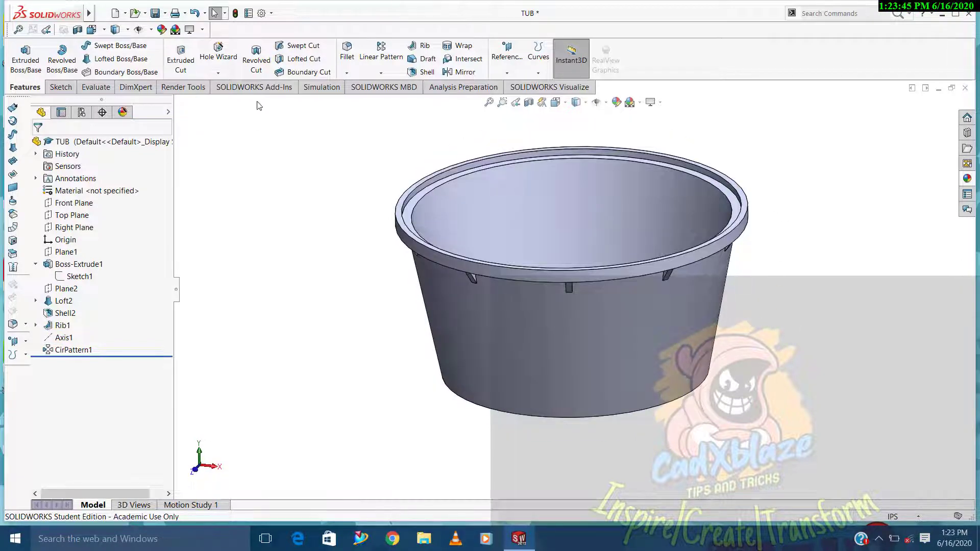
click(354, 86)
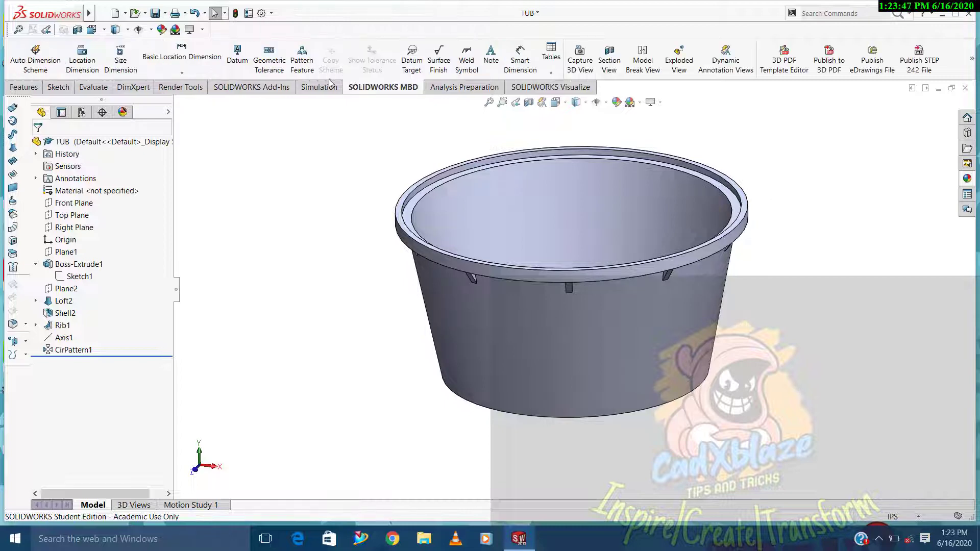
click(24, 87)
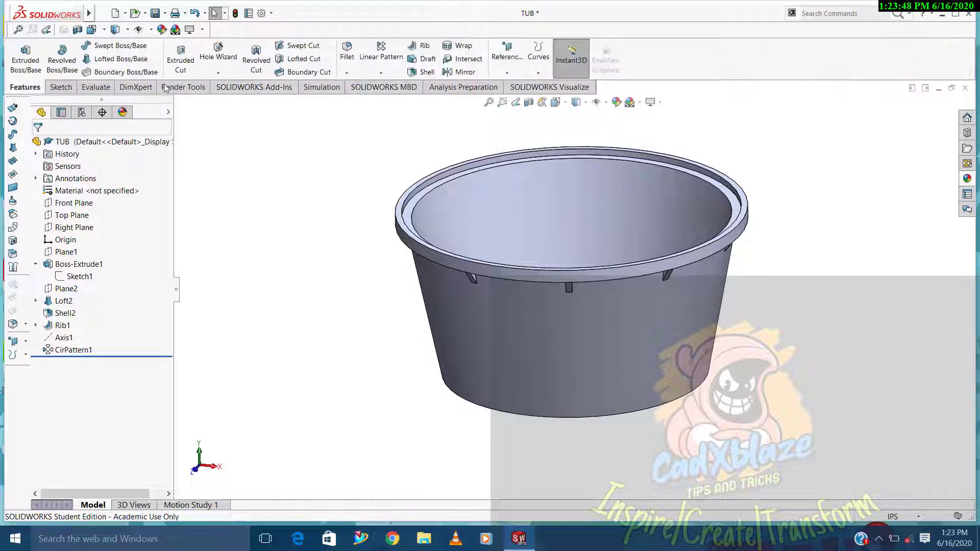
Fillet the tub's top rim edge with a 0.035 in radius
click(347, 73)
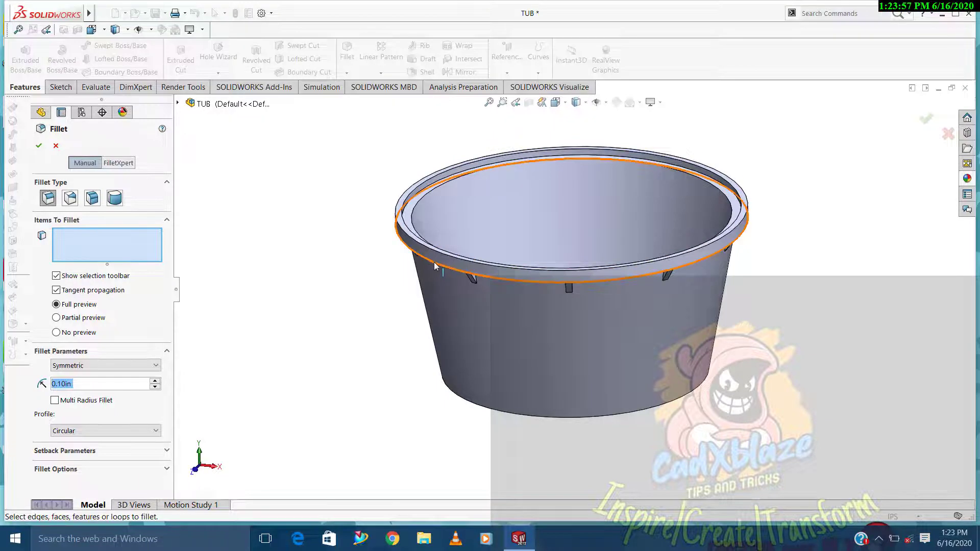
click(413, 243)
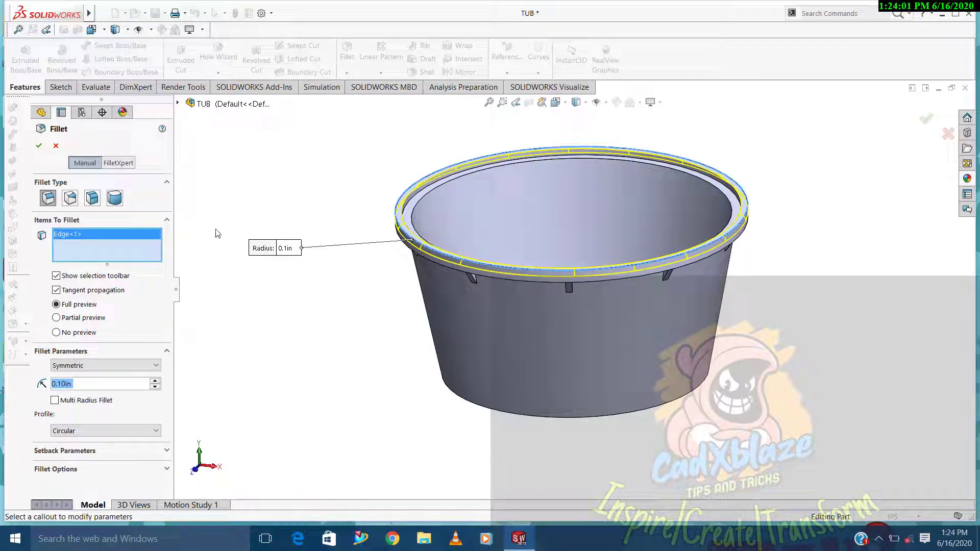
text(0.0)
text(2)
key(Return)
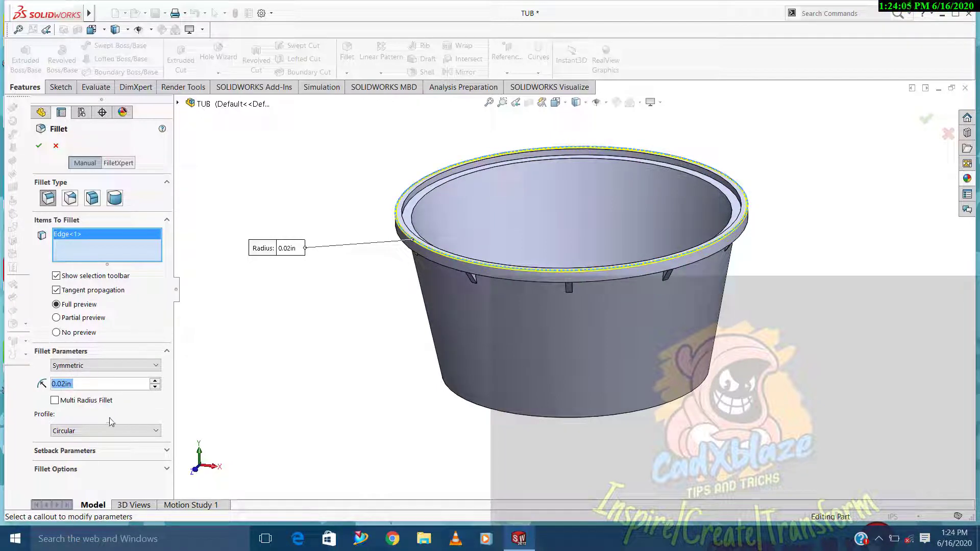
text(0.03)
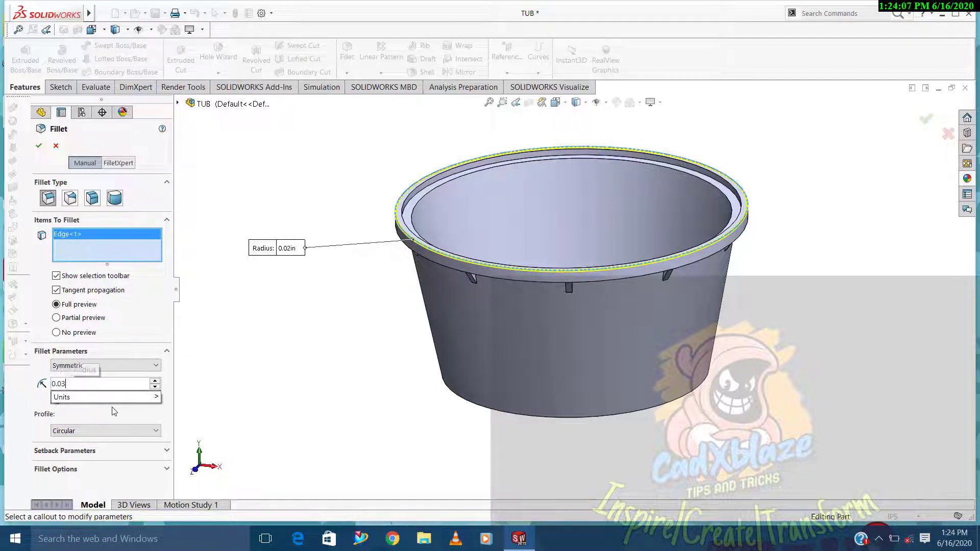
text(5)
key(Return)
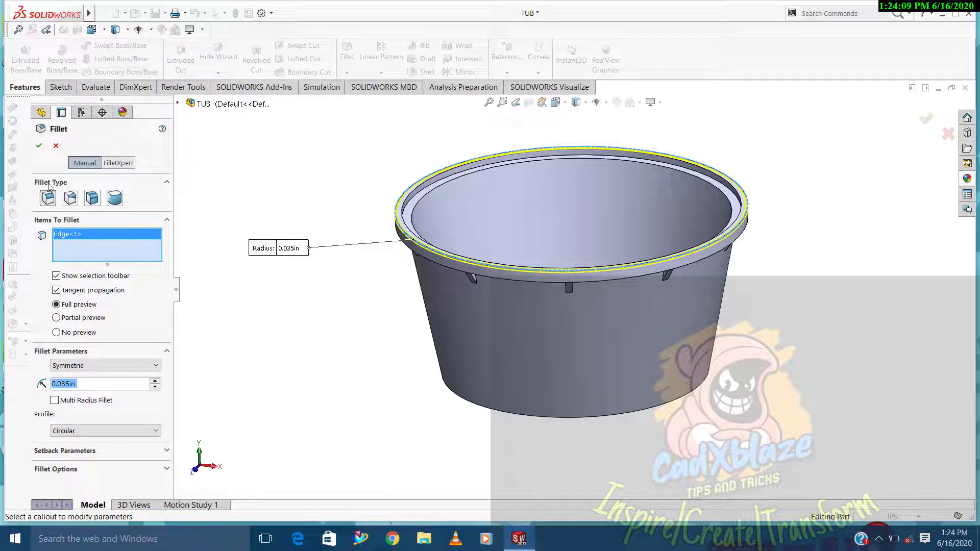
click(39, 145)
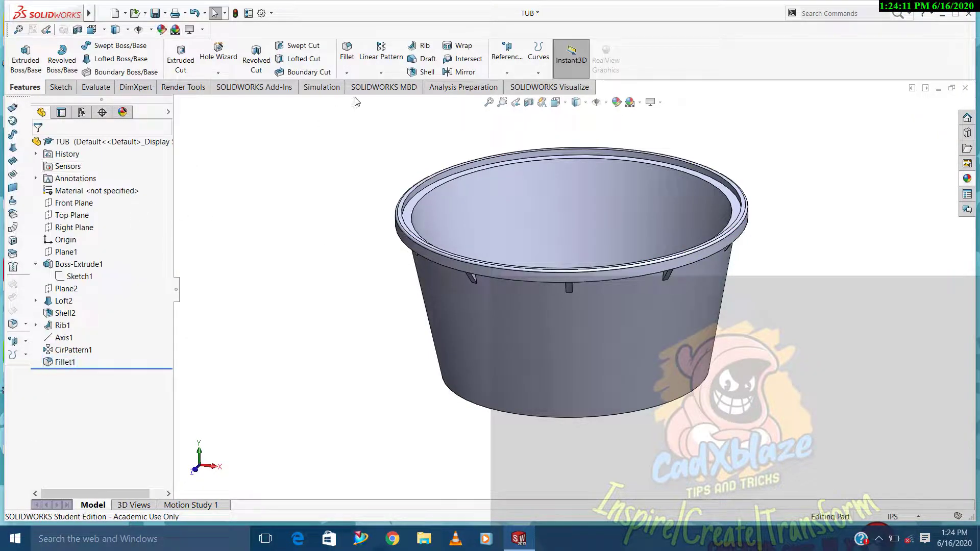
Chamfer one rim edge at 0.1 in distance and 45°
click(381, 73)
click(346, 73)
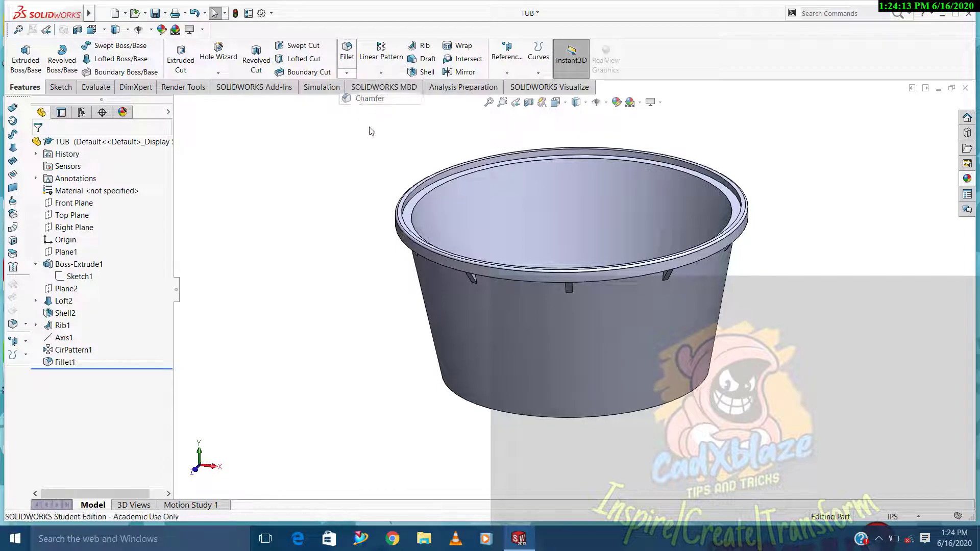
click(409, 205)
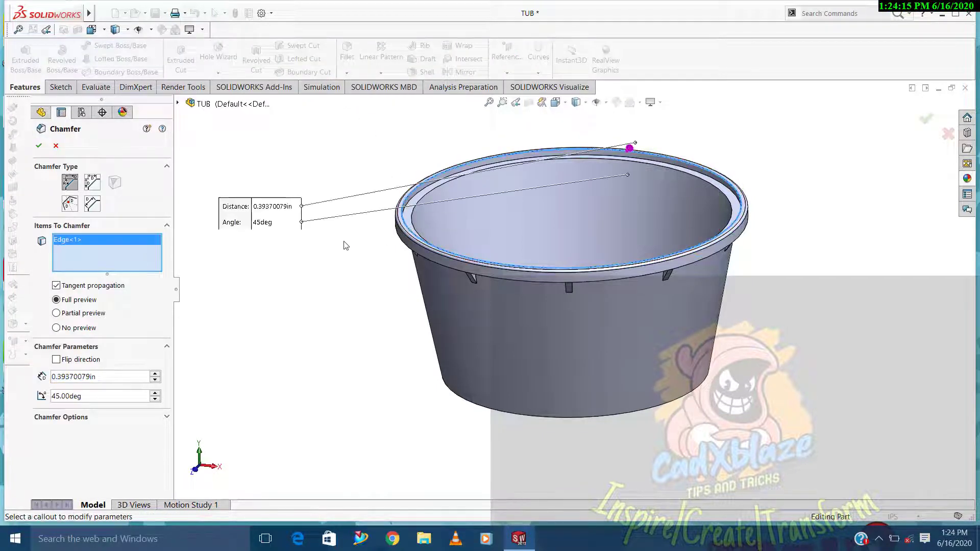
double_click(107, 377)
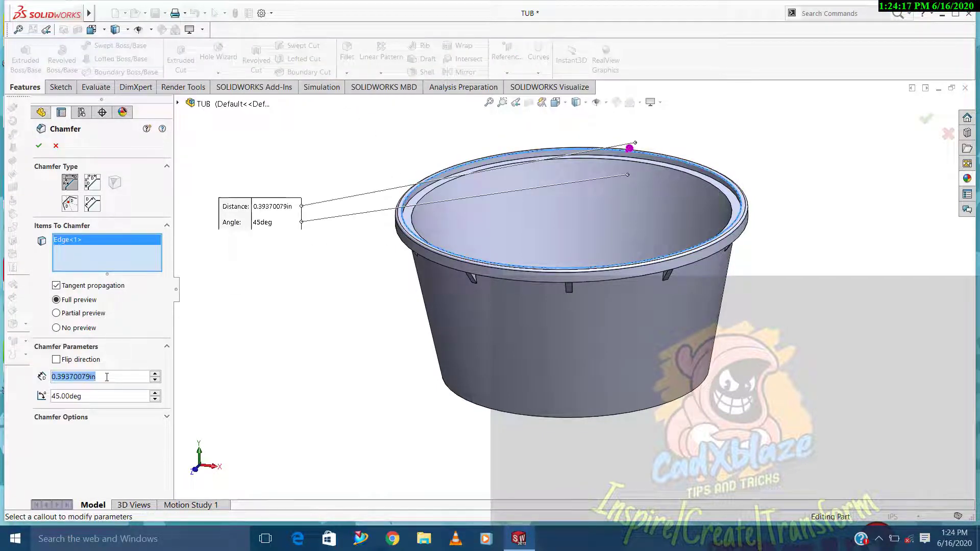
text(0.1)
key(Return)
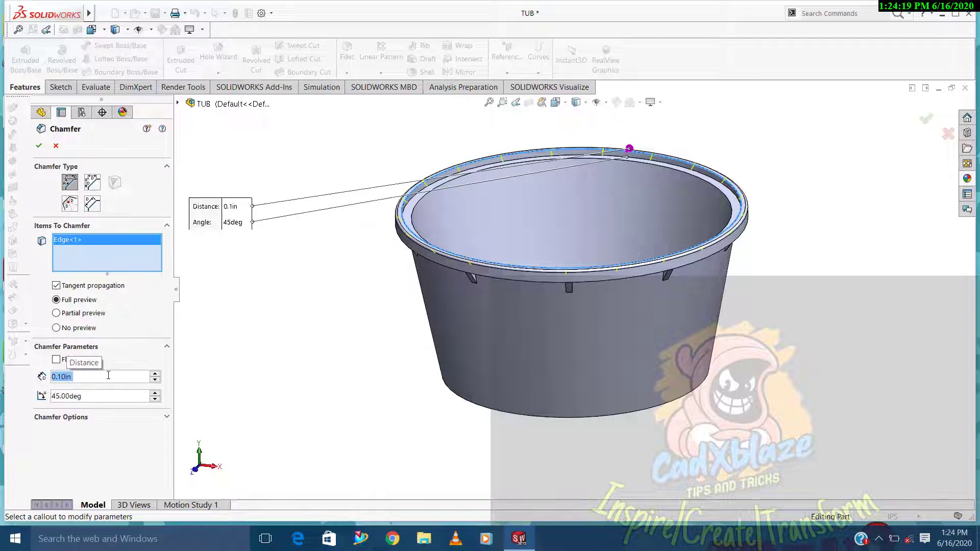
click(41, 146)
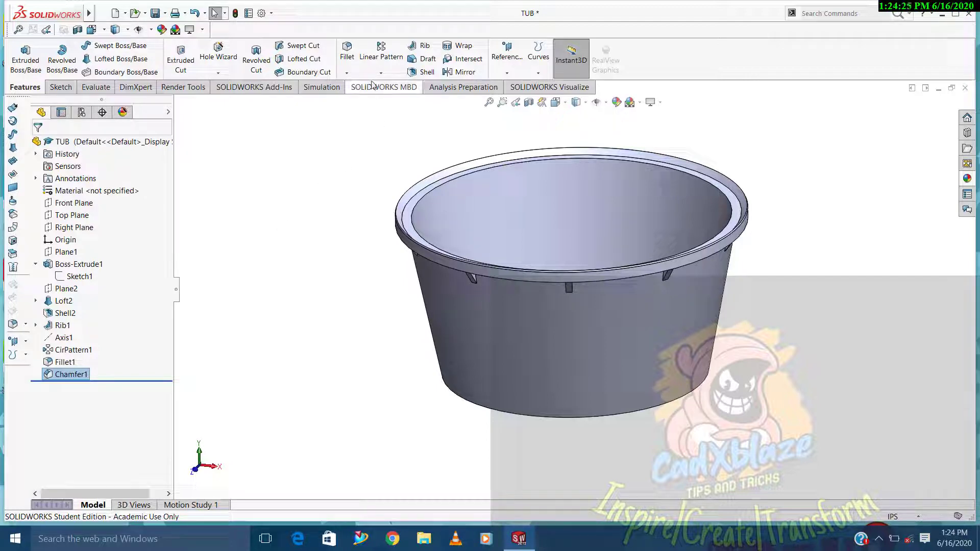
Add a second 0.1 in, 45° chamfer on the inner rim edge
click(346, 73)
click(353, 100)
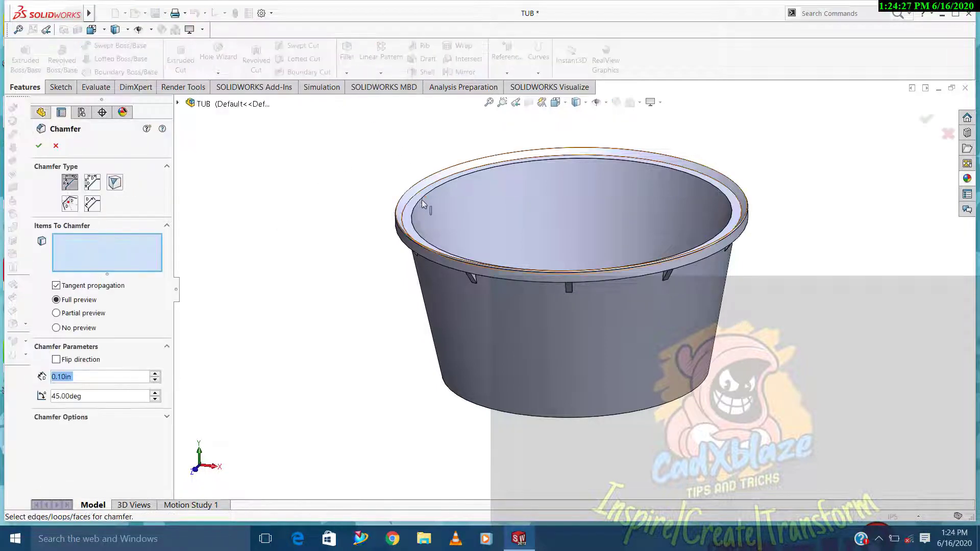
click(423, 200)
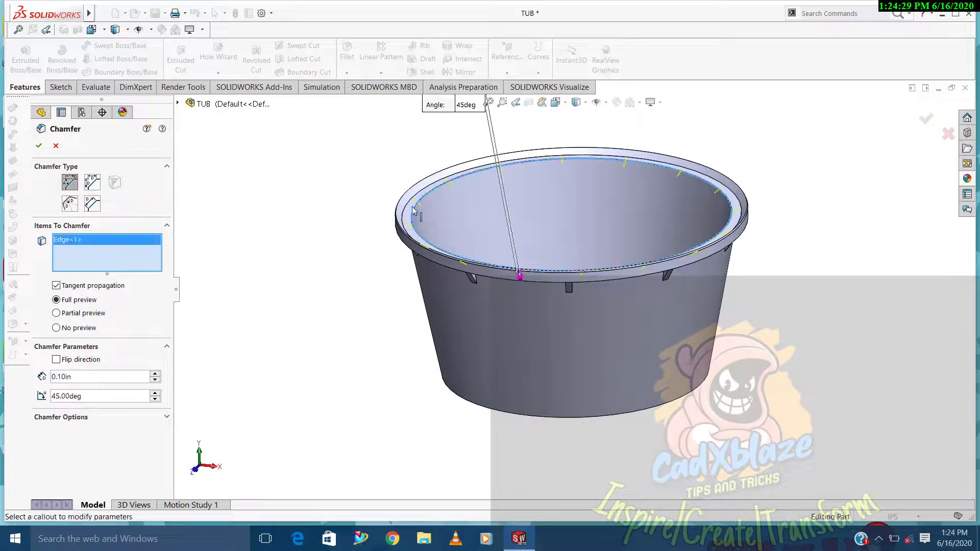
click(39, 146)
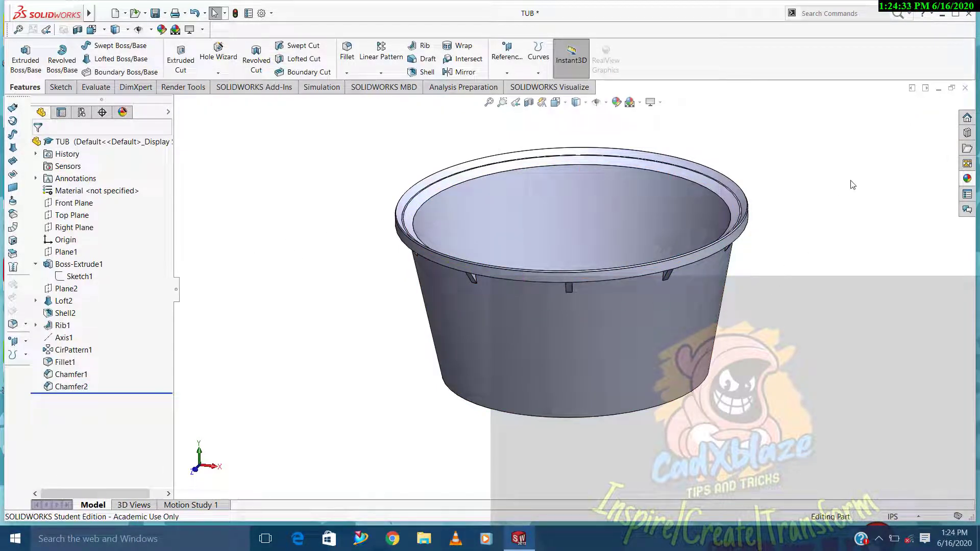
key(Up)
key(Up)
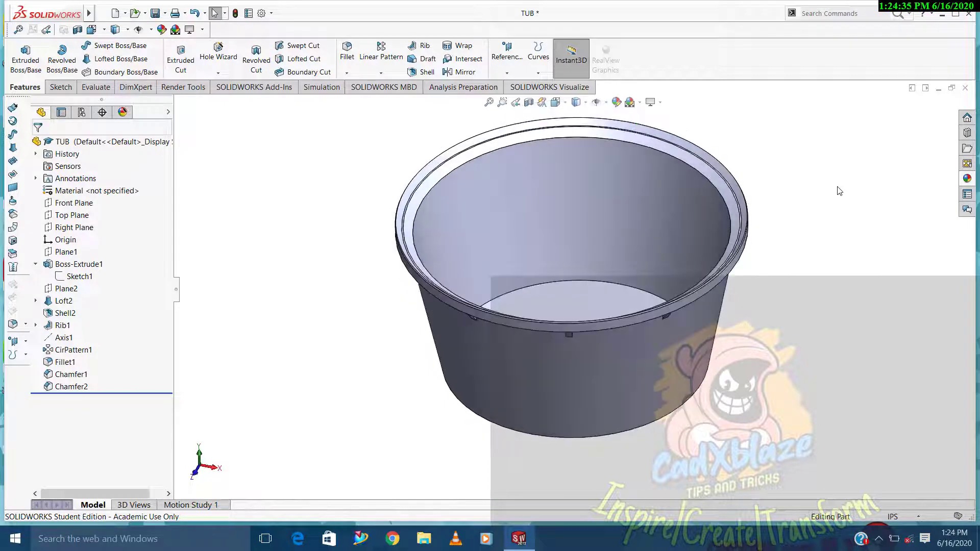
key(Down)
key(Down)
key(Down)
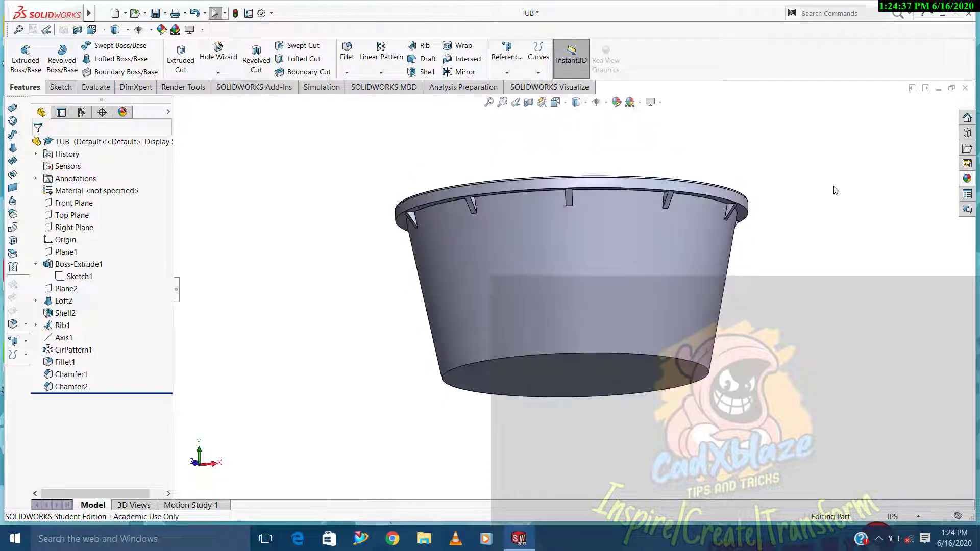
key(Down)
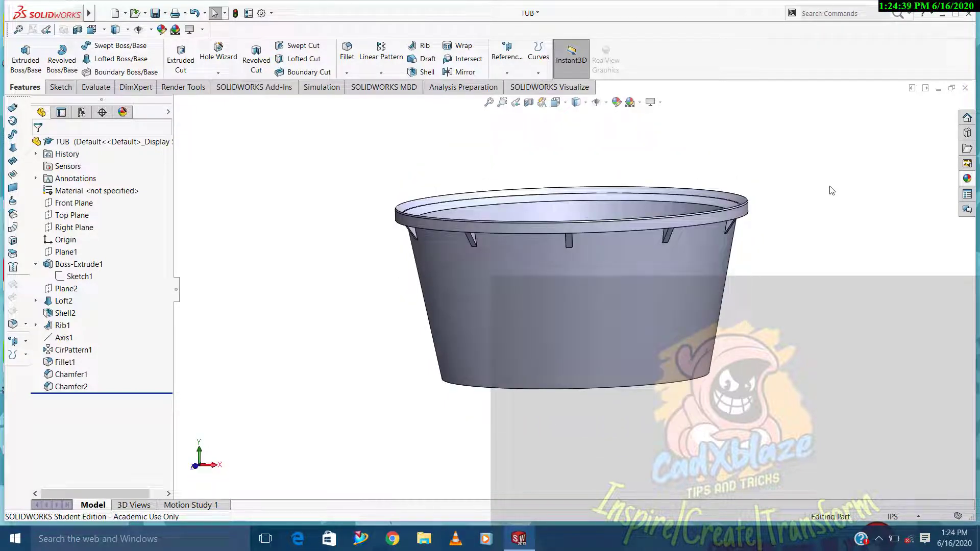
key(Up)
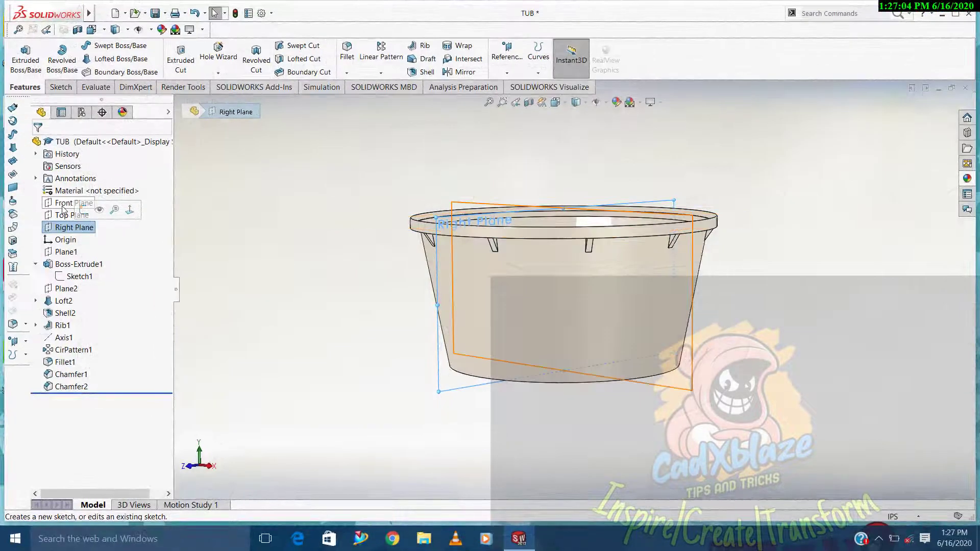
Sketch on the Front Plane, viewed normal, a roughly 0.11 in radius circle below the origin
click(73, 203)
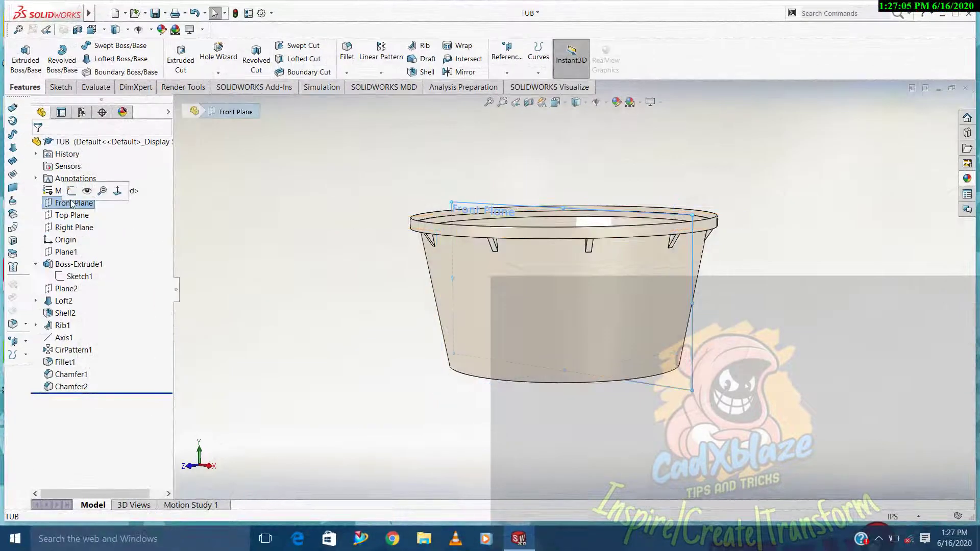
click(71, 190)
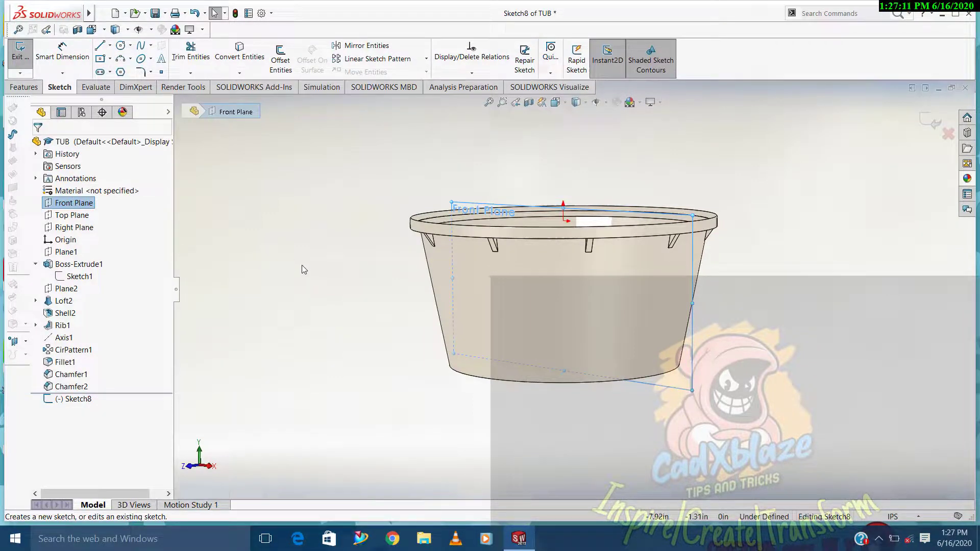
key(space)
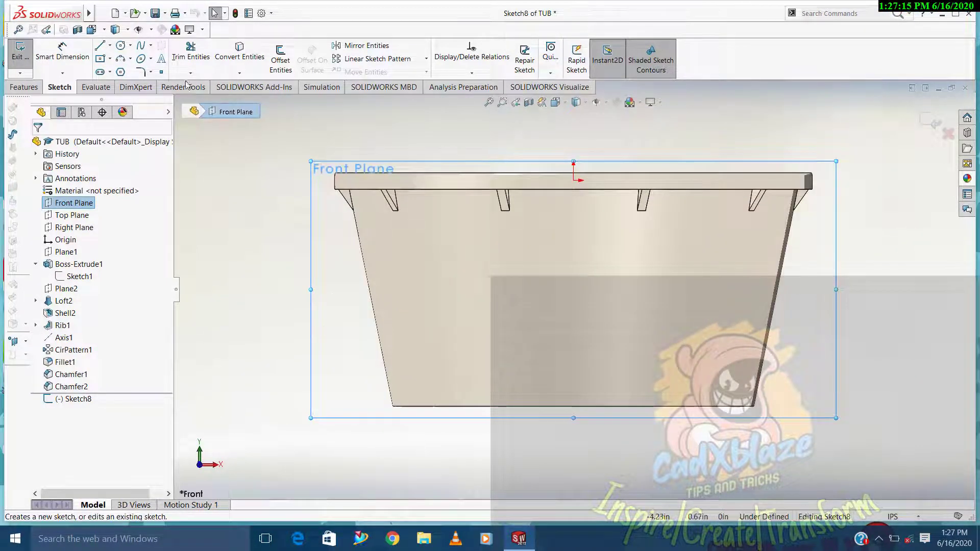
click(121, 46)
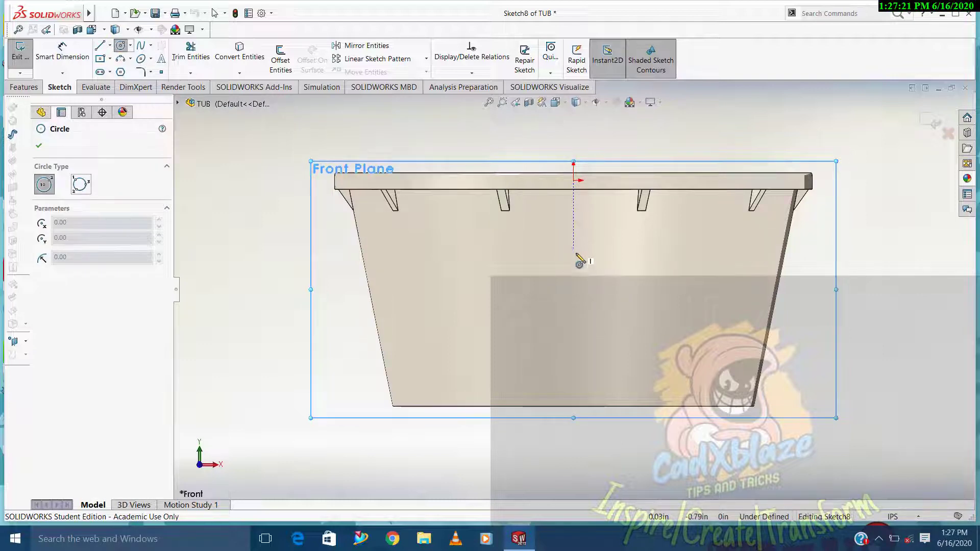
click(573, 261)
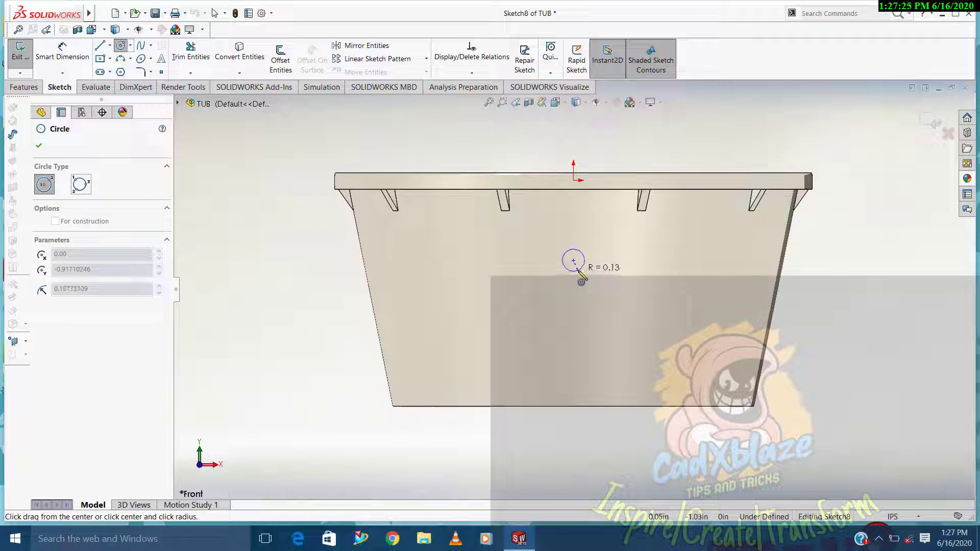
click(576, 270)
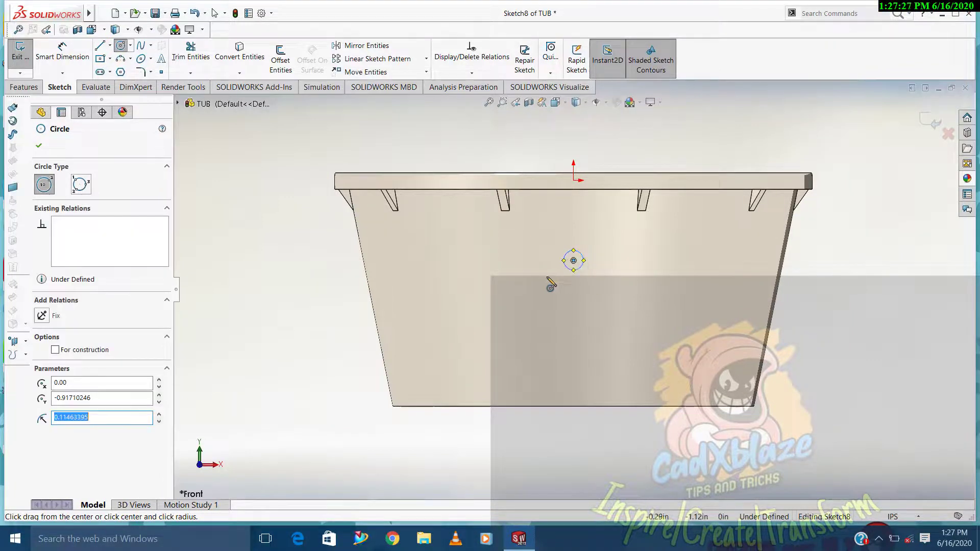
key(Escape)
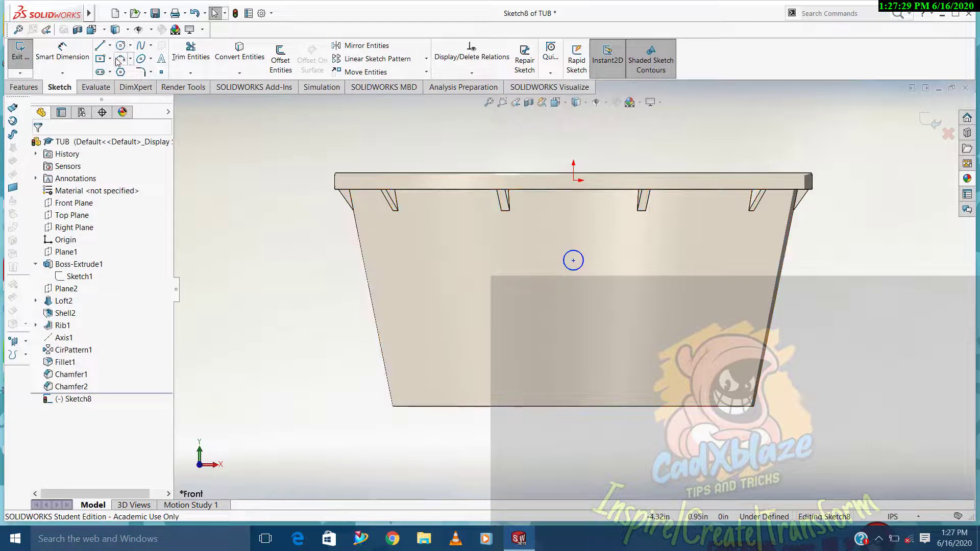
Draw a vertical centerline above the circle and two slanted lines meeting it
click(110, 44)
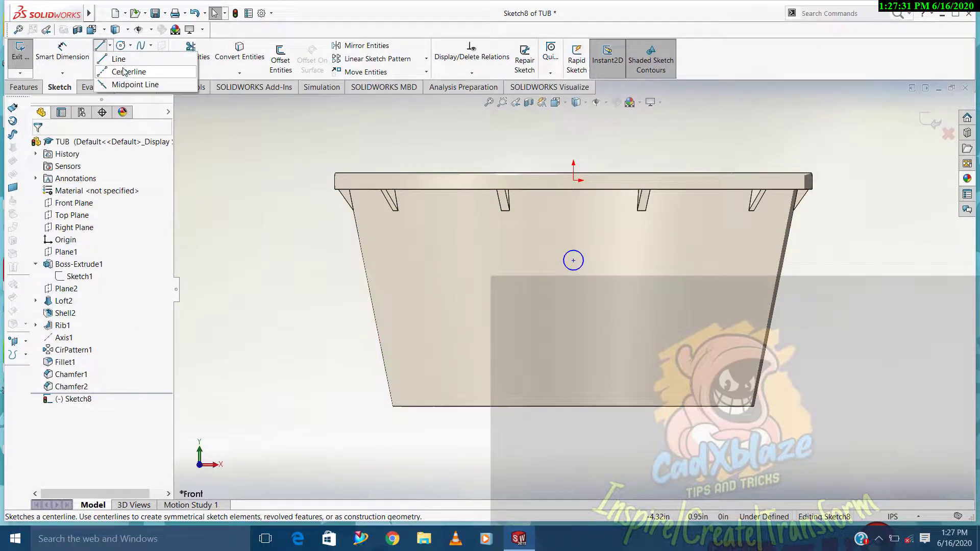
click(124, 71)
click(573, 260)
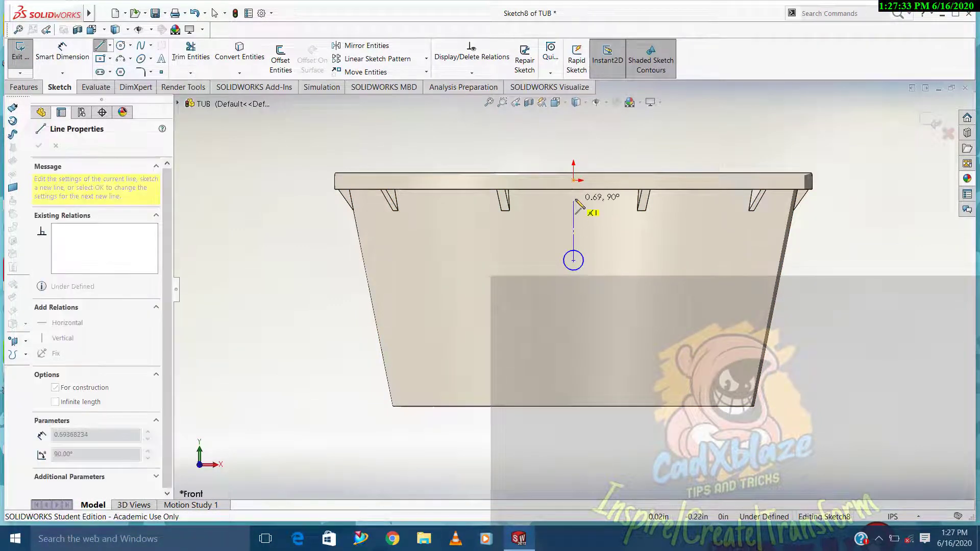
click(574, 200)
key(Escape)
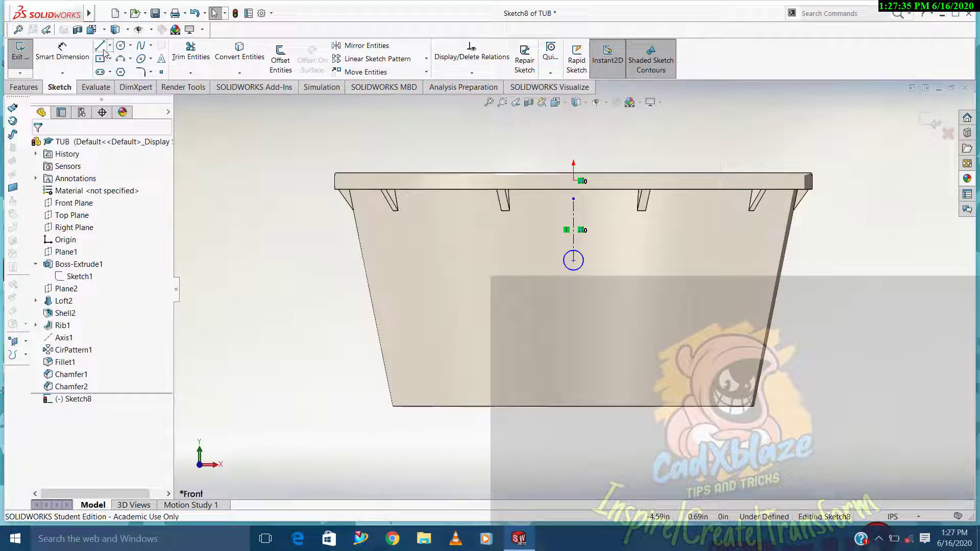
click(101, 47)
click(573, 233)
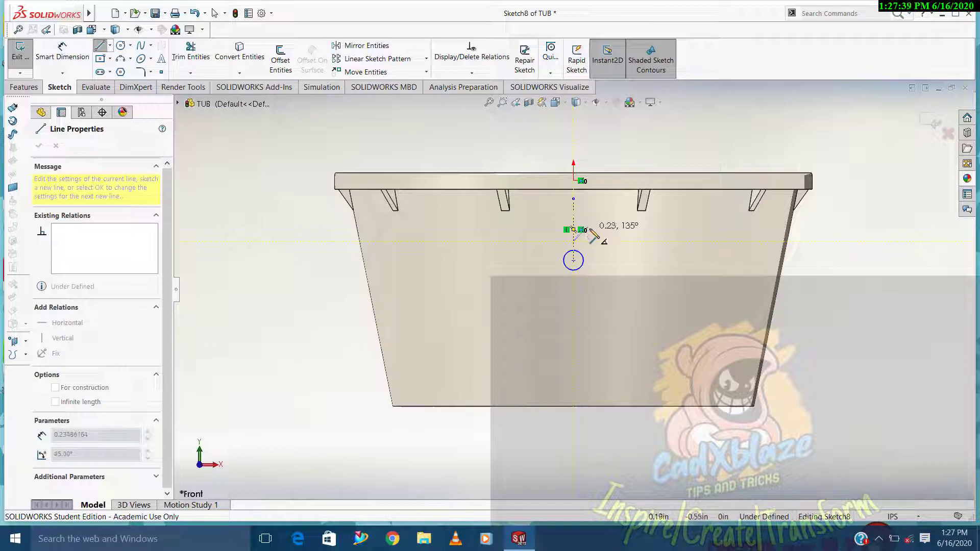
click(588, 228)
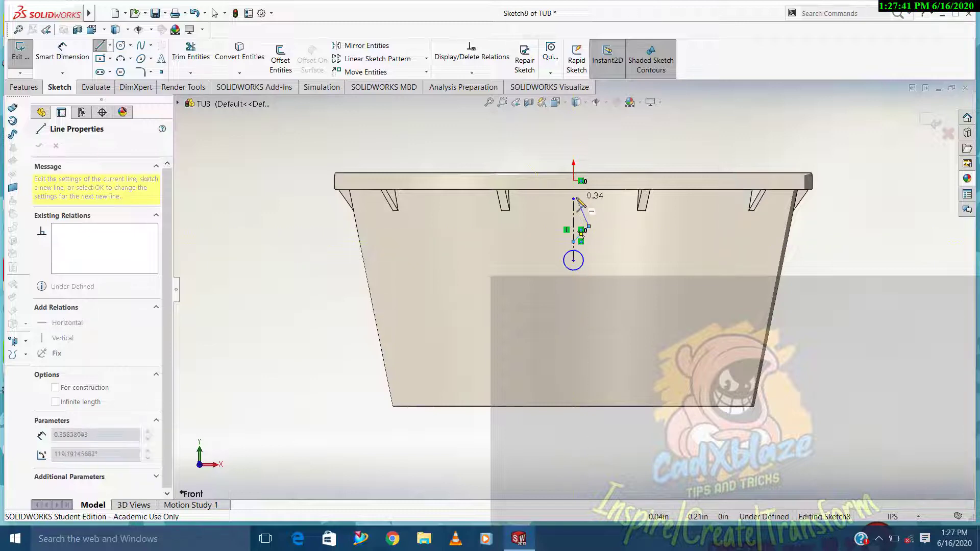
click(573, 199)
key(Escape)
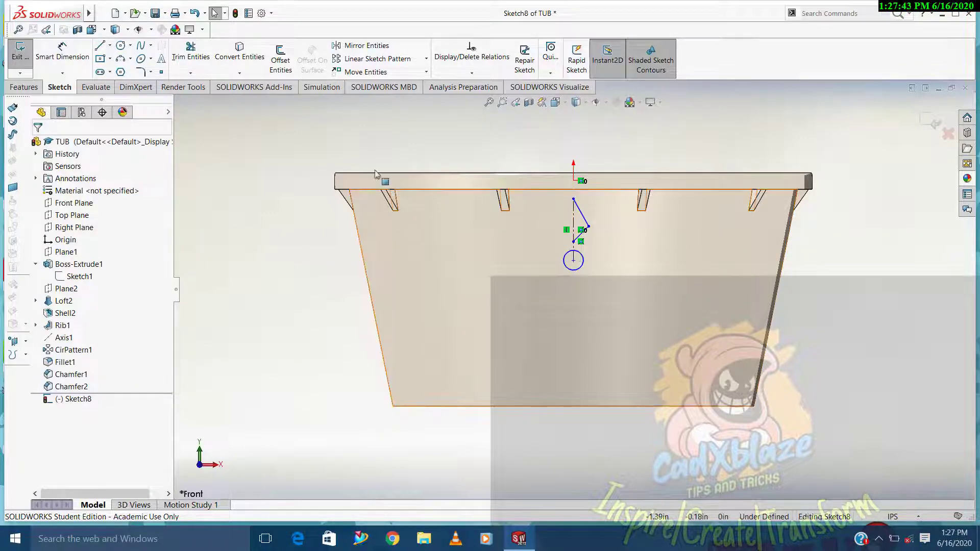
Mirror the two slanted lines across the centerline to close the diamond
click(367, 46)
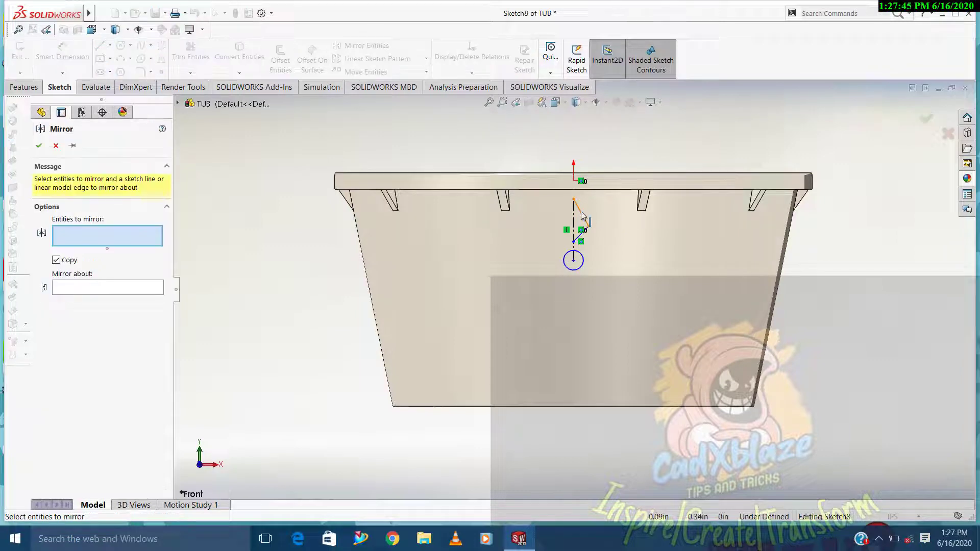
click(583, 234)
click(582, 214)
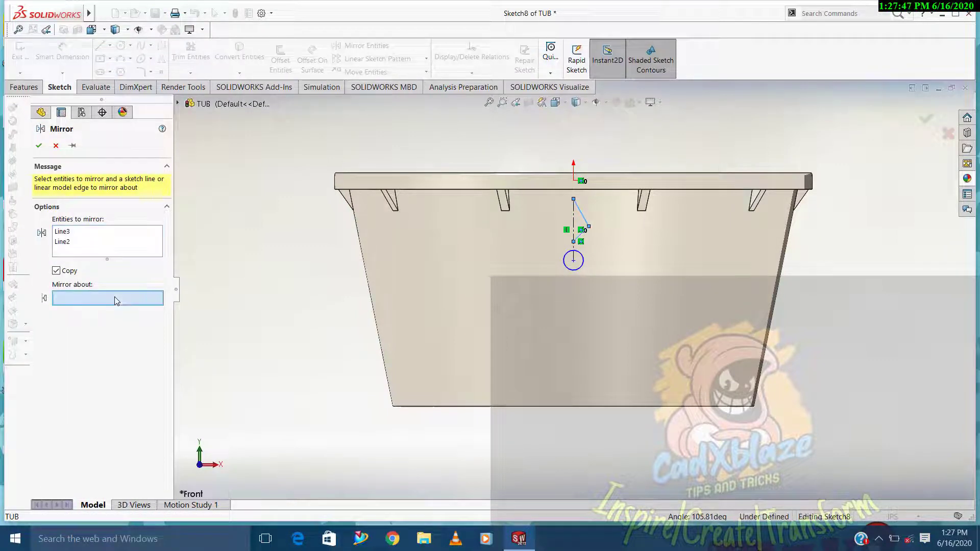
right_click(559, 215)
click(573, 217)
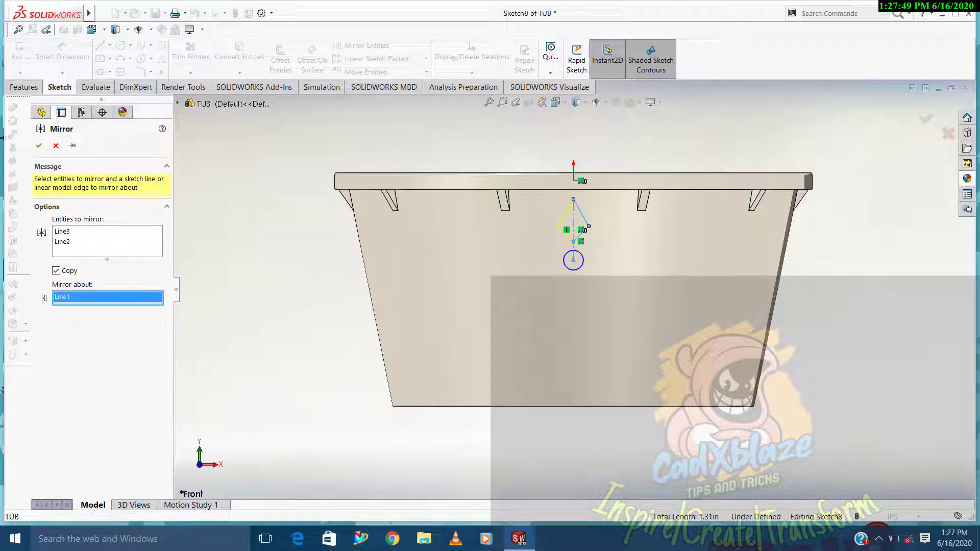
click(41, 146)
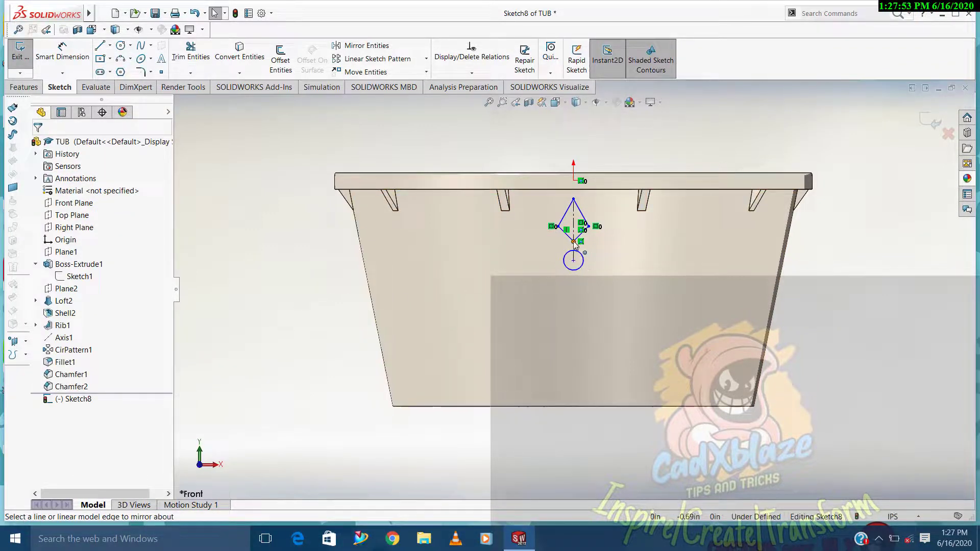
Drag the diamond's bottom and left vertices to slim it into a narrow kite
click(573, 259)
mouse_move(575, 260)
mouse_down()
mouse_move(575, 247)
mouse_move(573, 272)
mouse_move(573, 256)
mouse_up()
key(Escape)
click(574, 260)
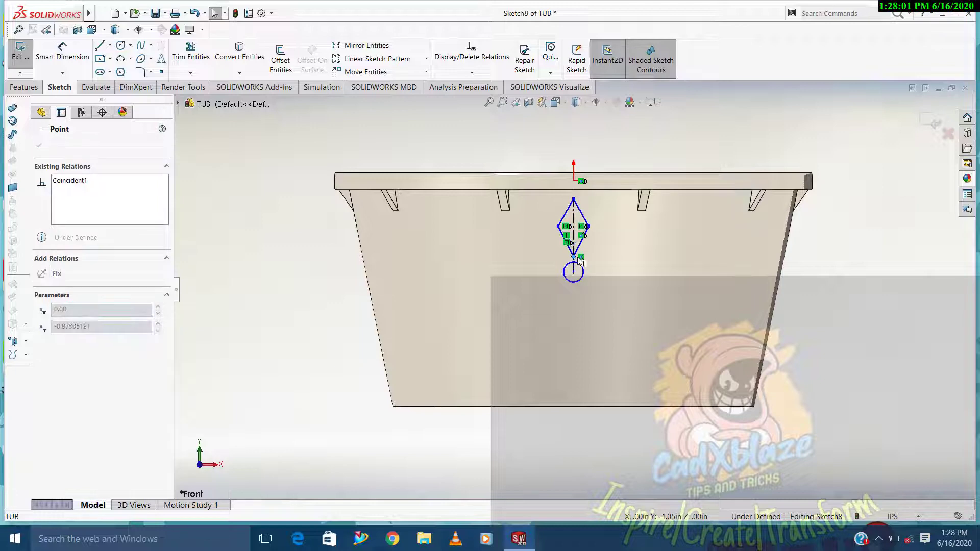
key(Escape)
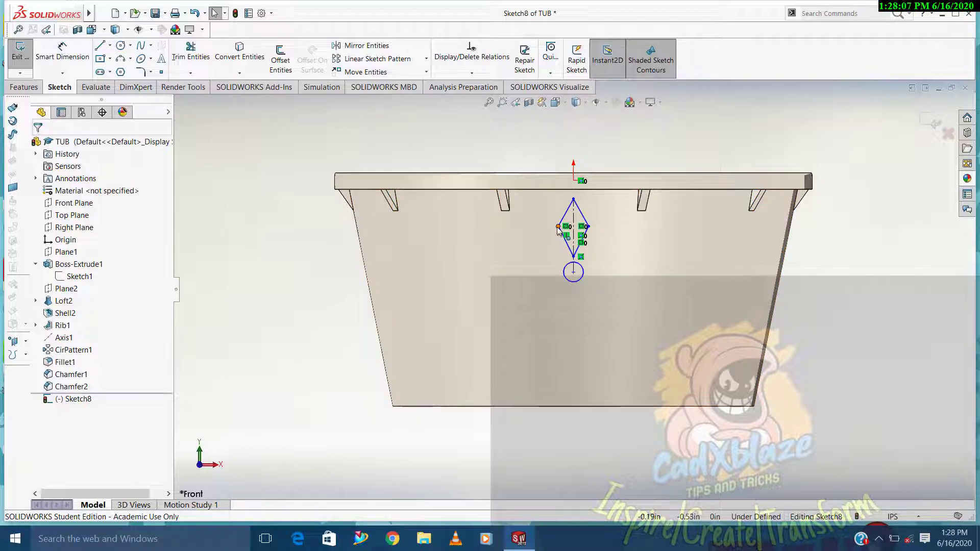
drag(557, 226, 562, 241)
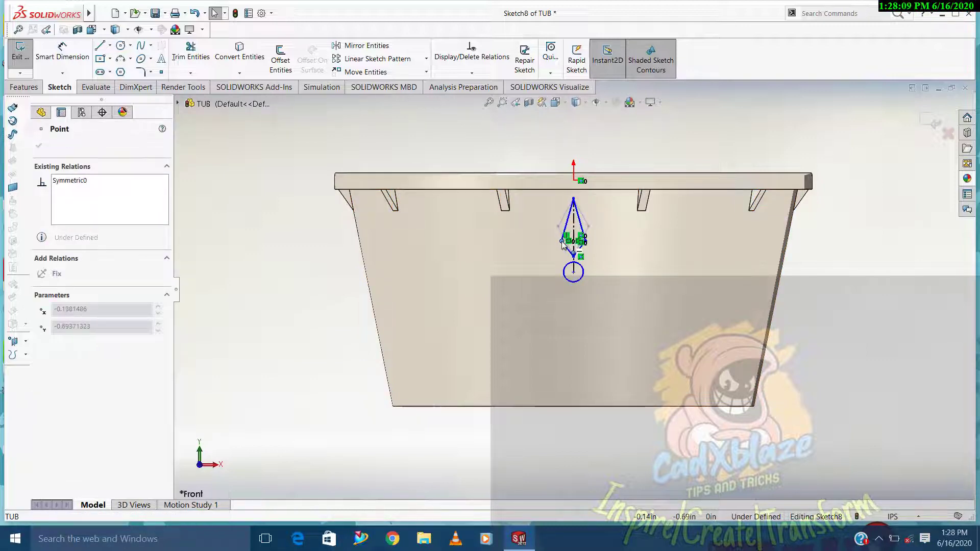
drag(562, 244, 562, 242)
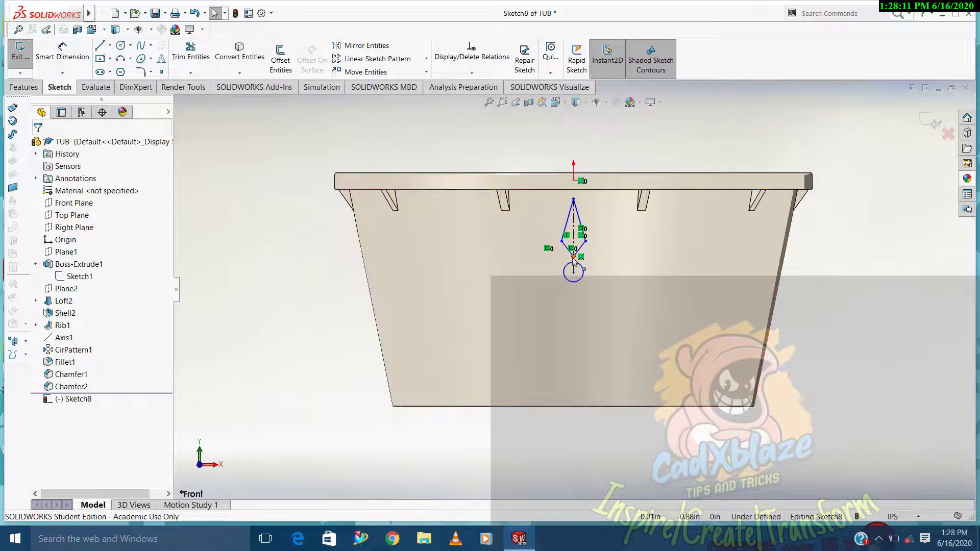
Raise the spoke's bottom vertex and add a small circle just below it, moved up toward the tip
click(574, 258)
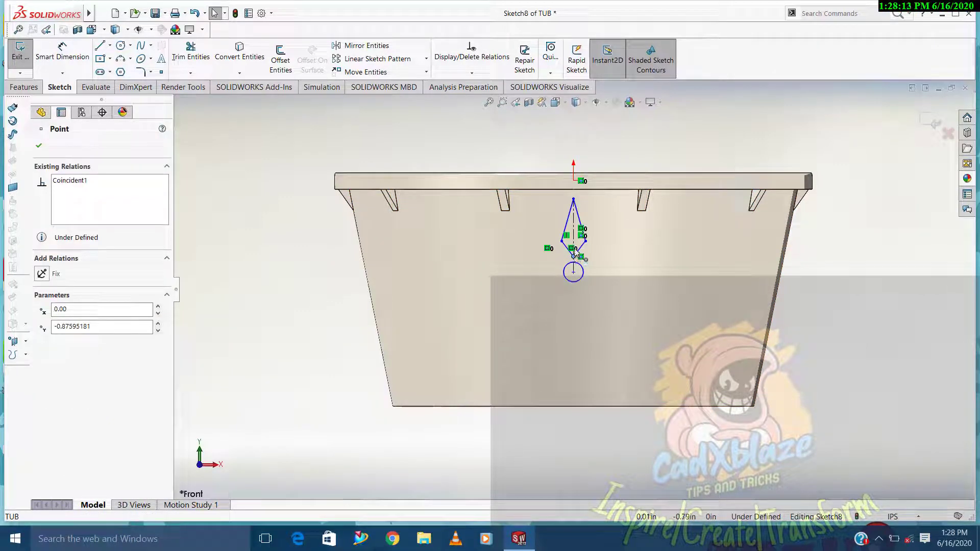
drag(574, 249, 578, 259)
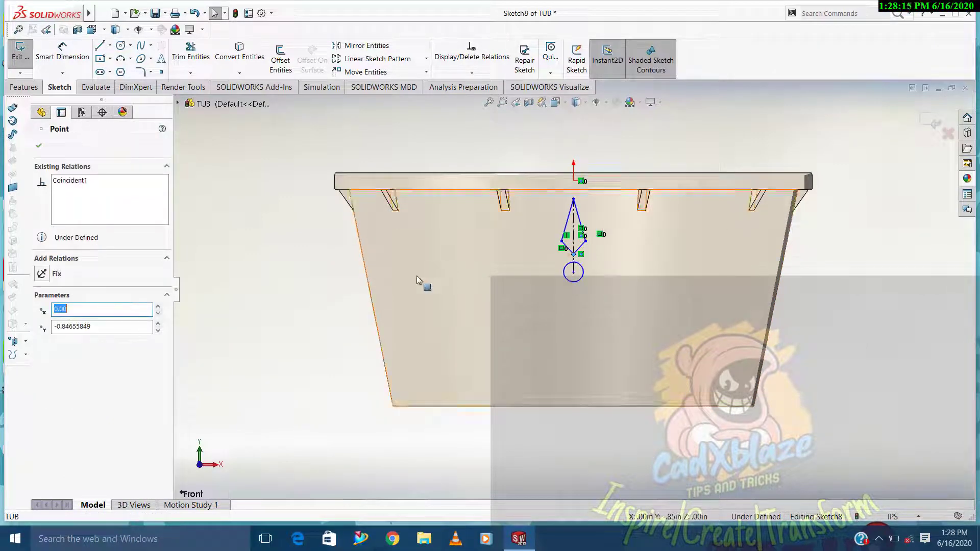
click(573, 272)
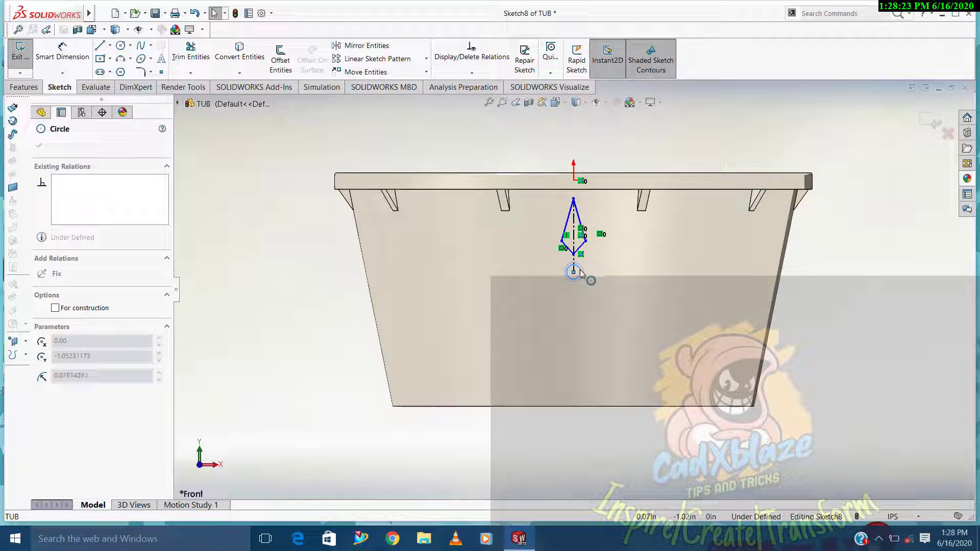
click(580, 274)
key(Escape)
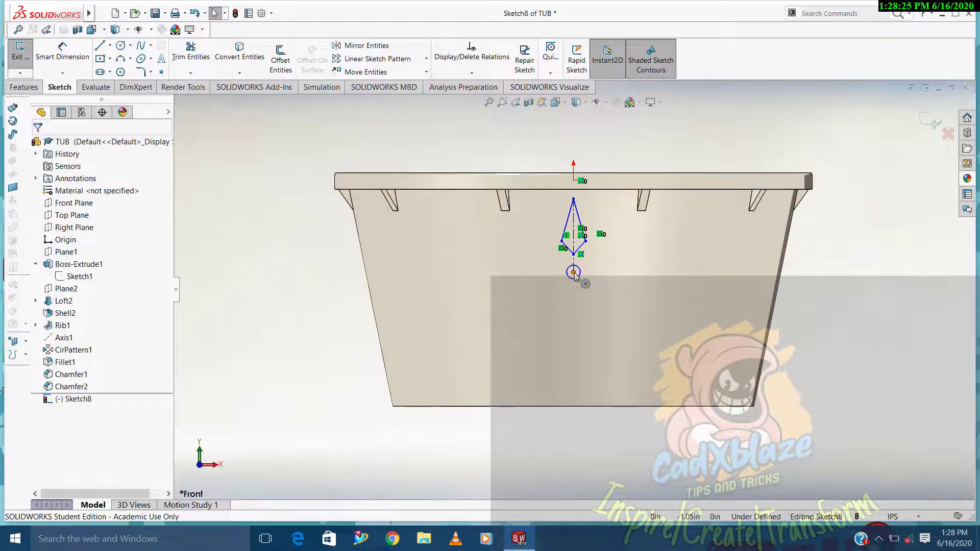
click(573, 273)
drag(573, 272, 579, 268)
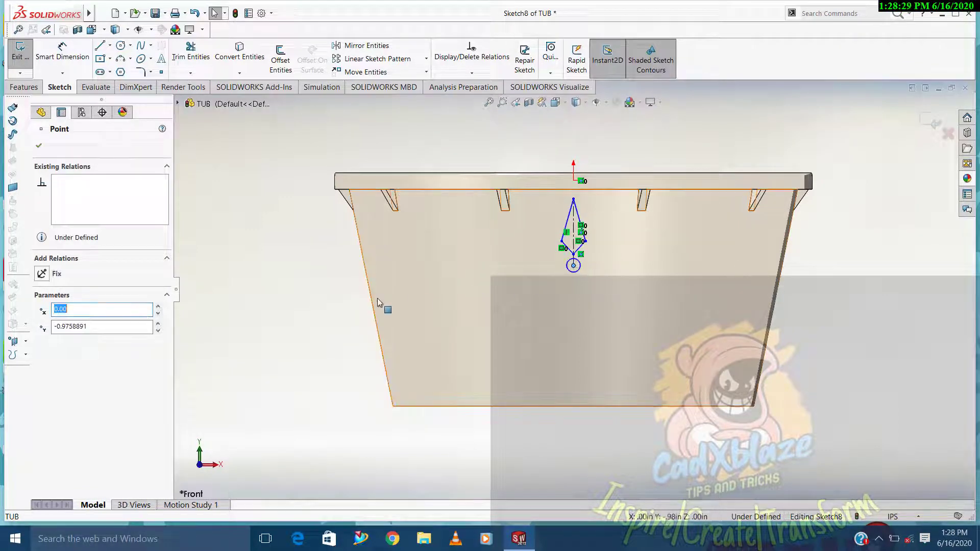
click(303, 305)
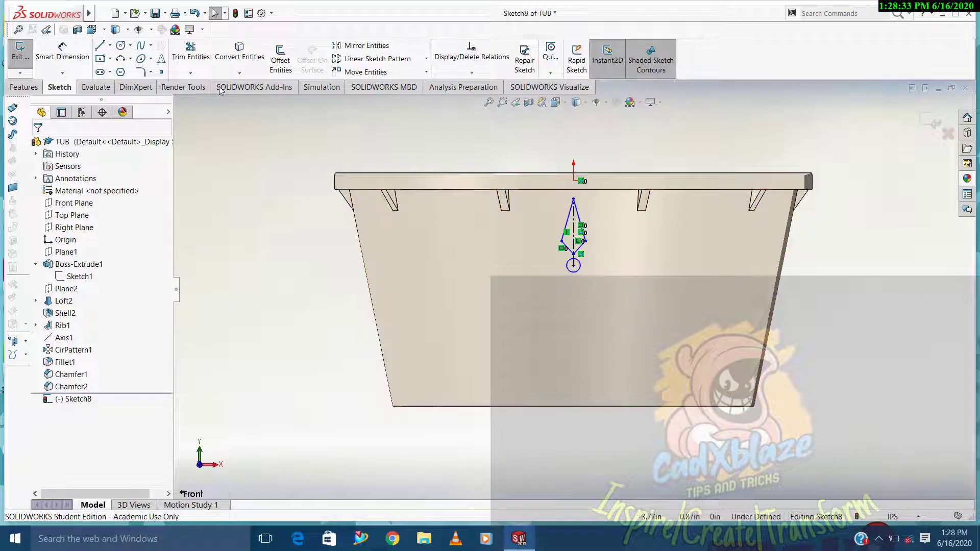
Place a sketch point at the small circle's centre
click(162, 72)
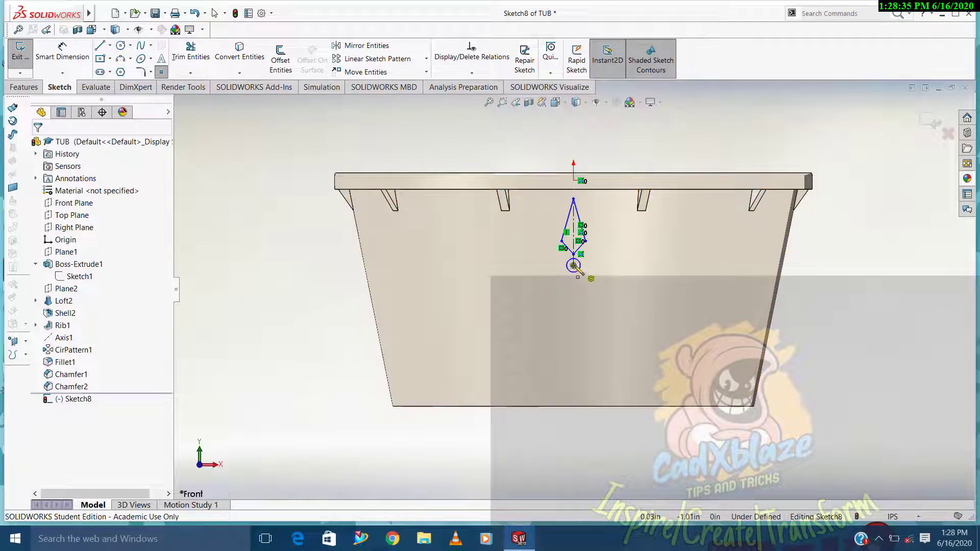
click(573, 266)
key(Escape)
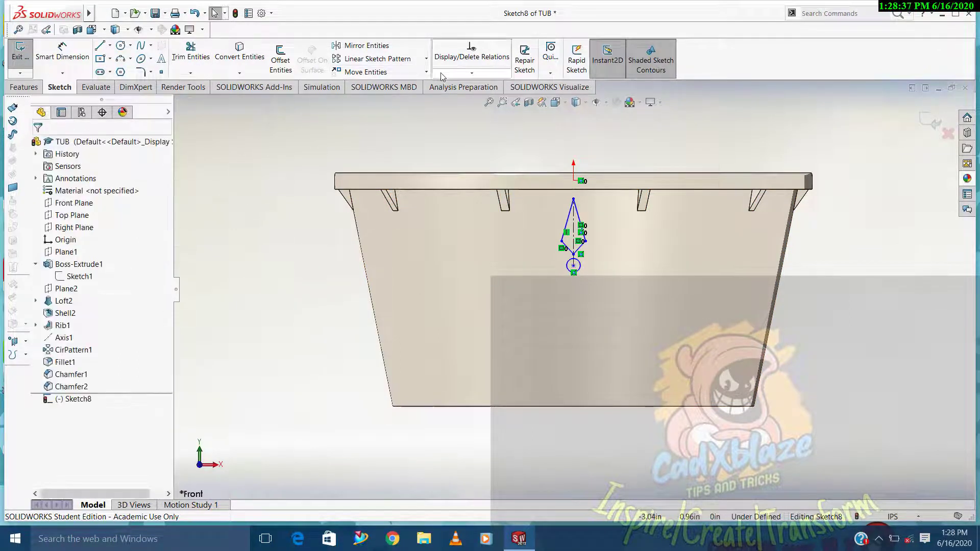
Circular-pattern the four spoke lines 6 times around the centre point, excluding the circle
click(426, 60)
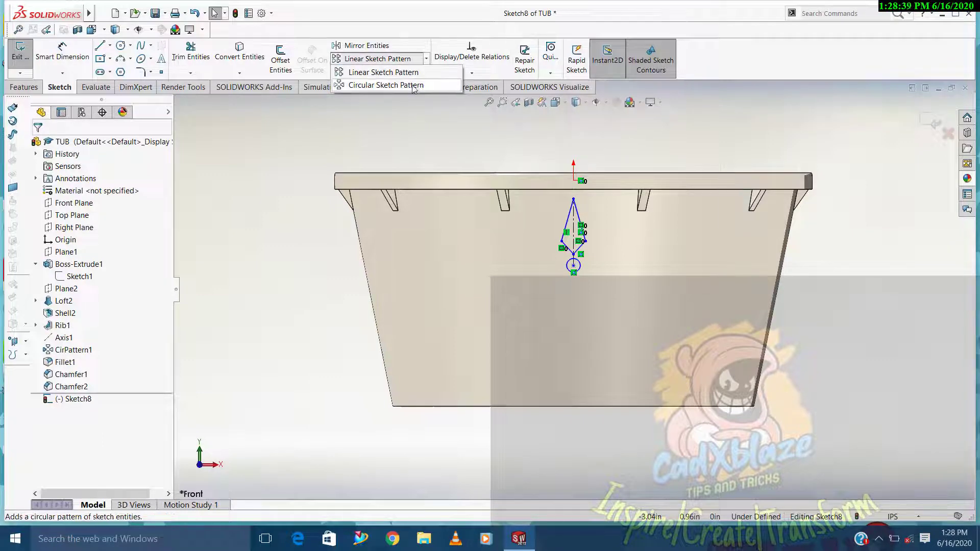
click(385, 84)
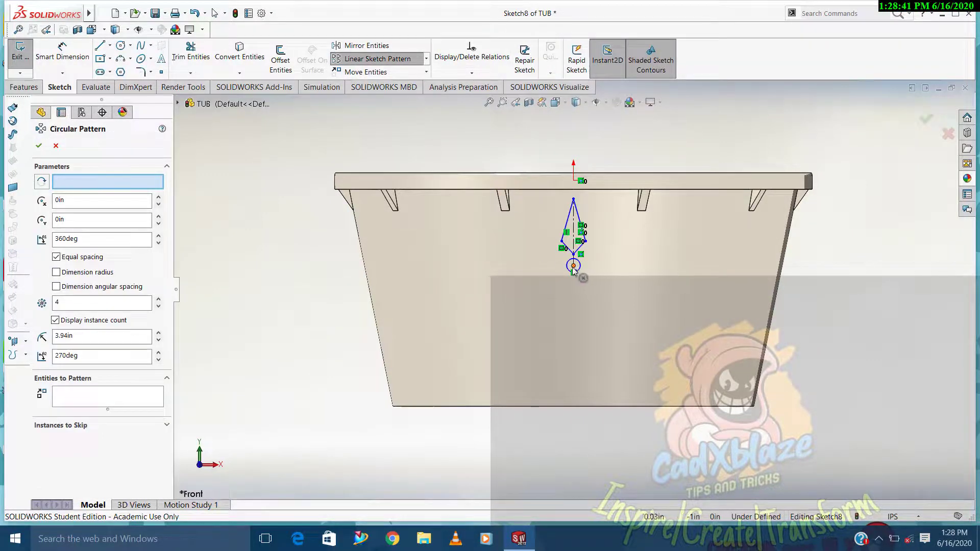
click(91, 180)
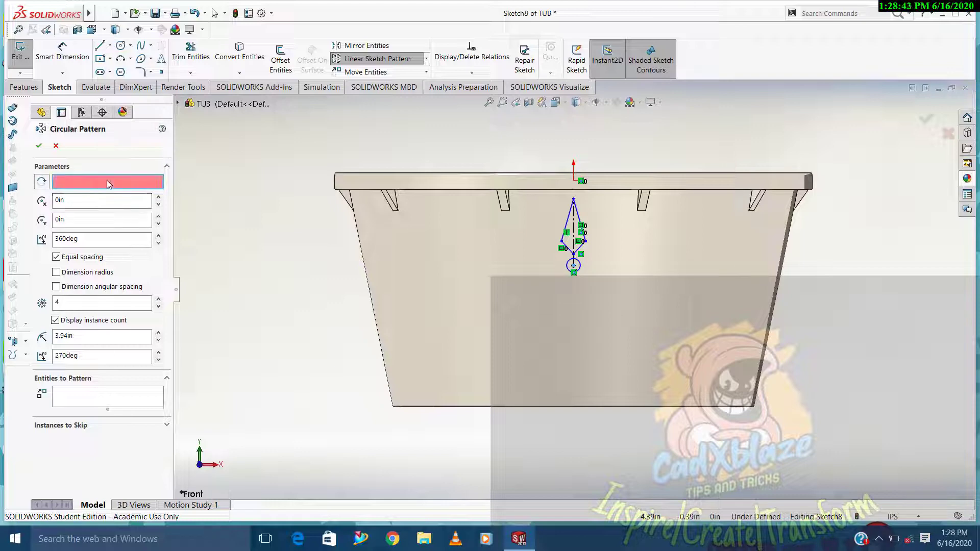
click(573, 265)
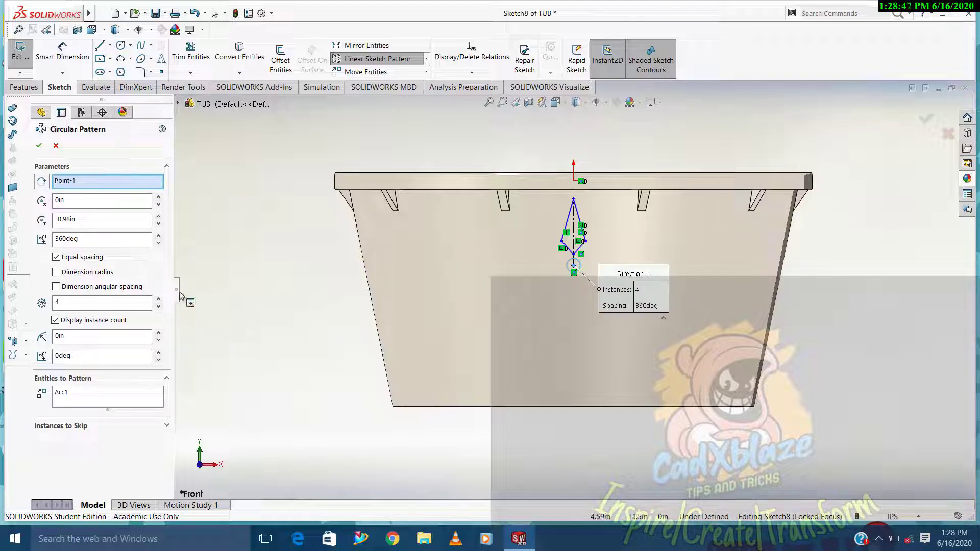
right_click(105, 397)
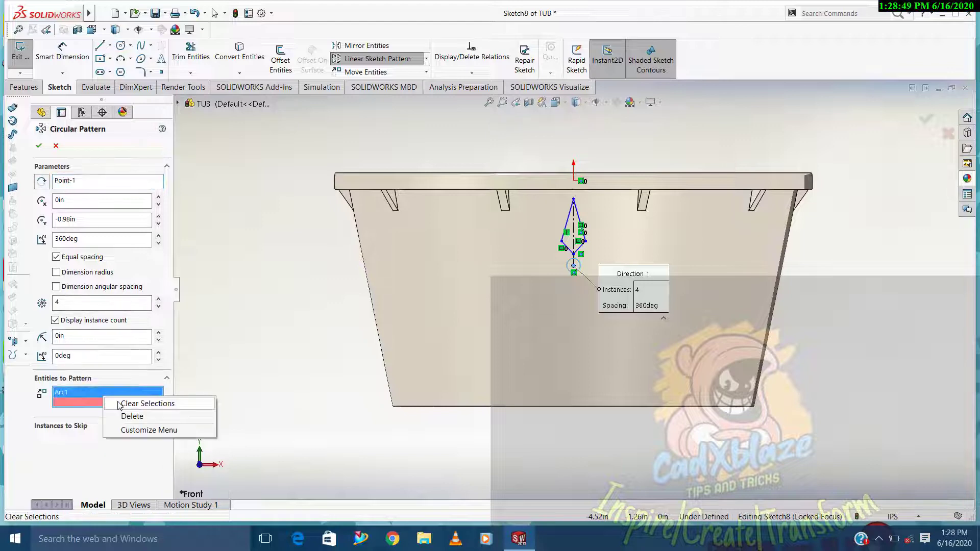
click(119, 404)
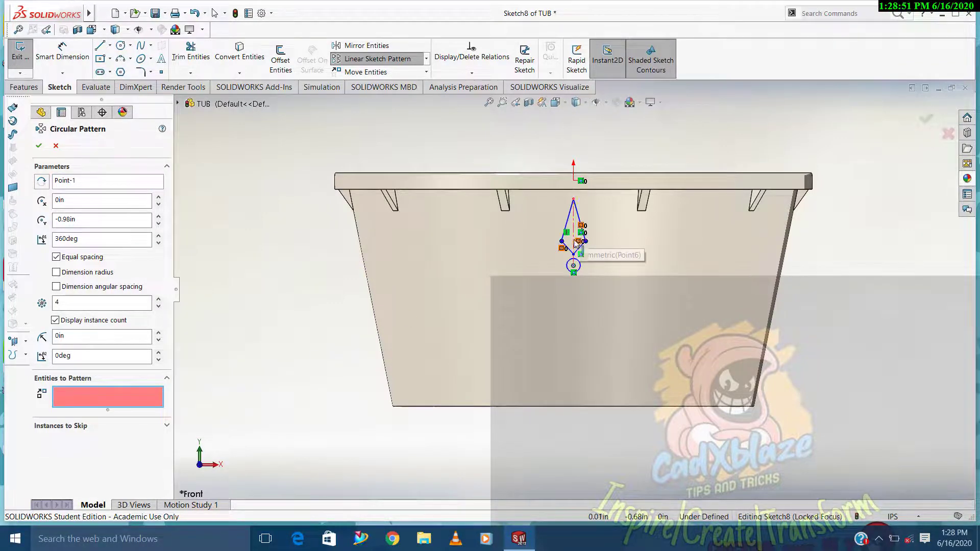
click(575, 249)
text(6)
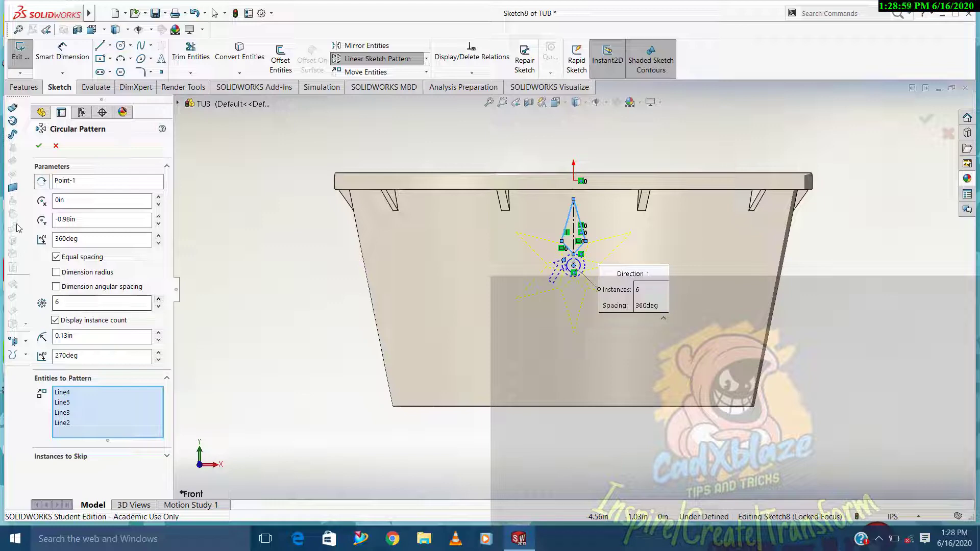
click(39, 146)
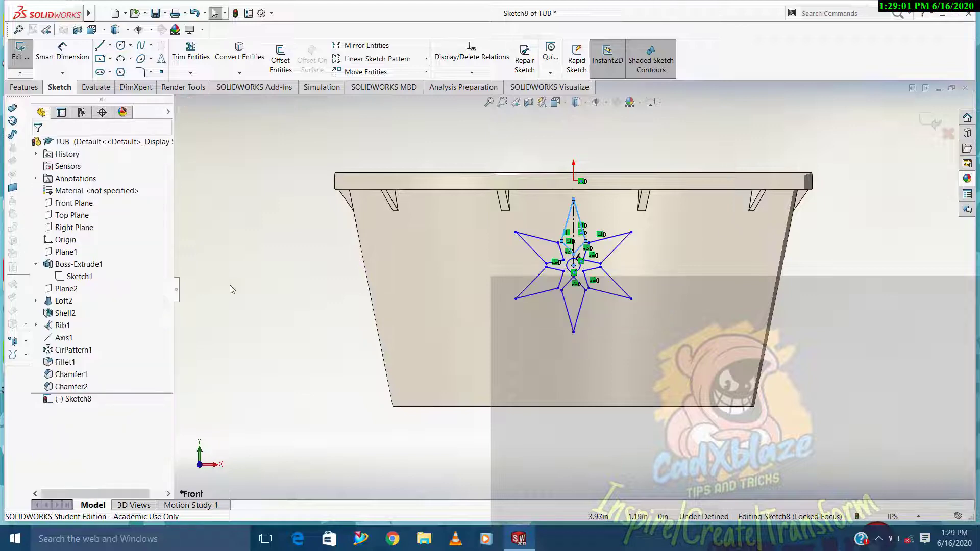
key(Escape)
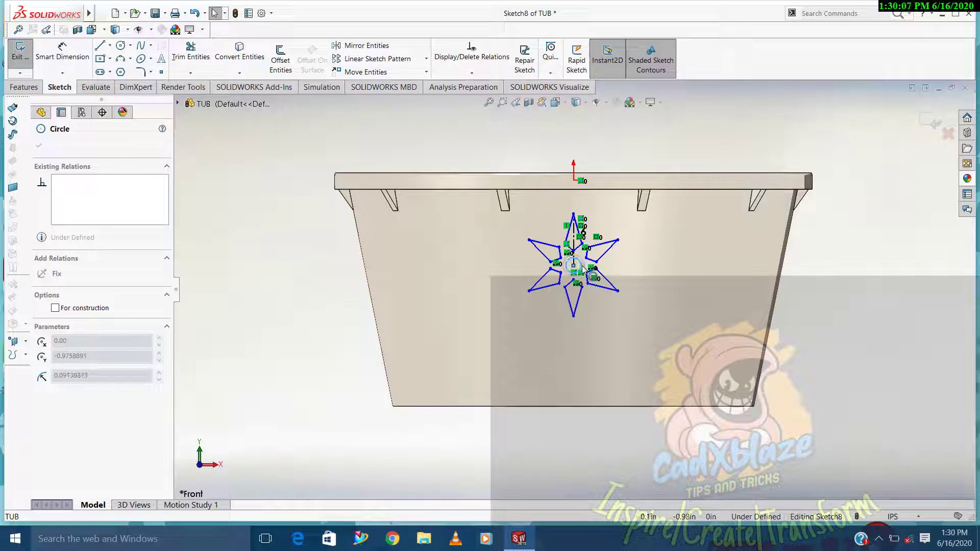
Finalise the 0.0928 in radius centre circle and switch the display to Cartoon
click(582, 269)
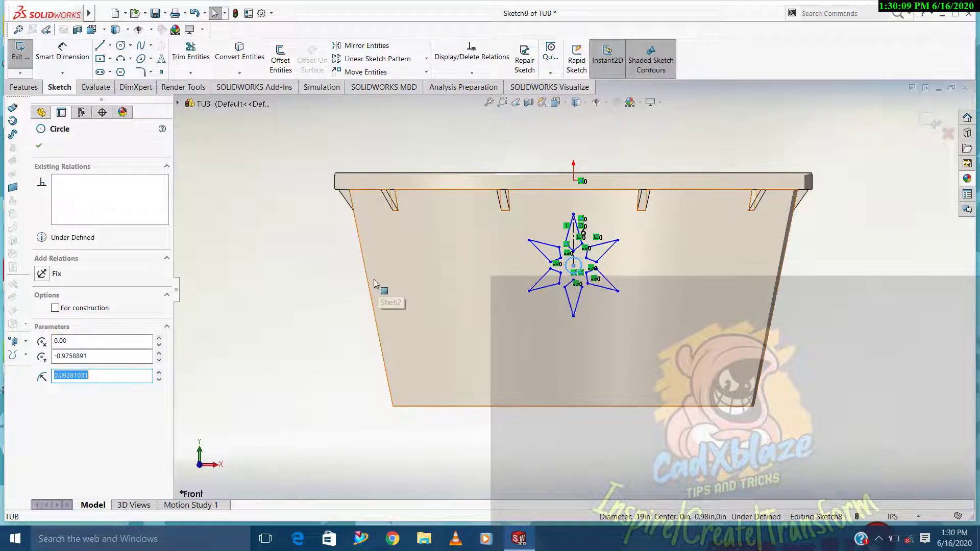
key(Escape)
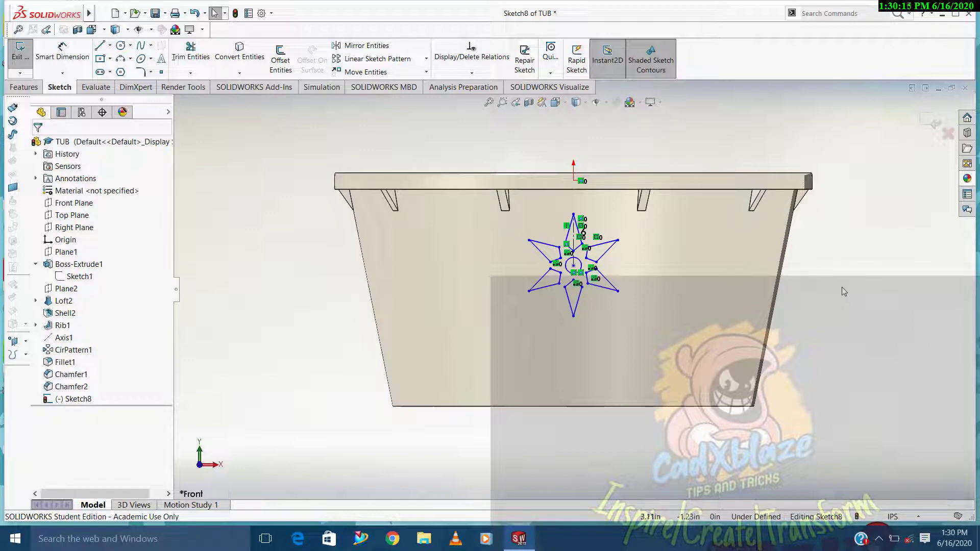
click(661, 100)
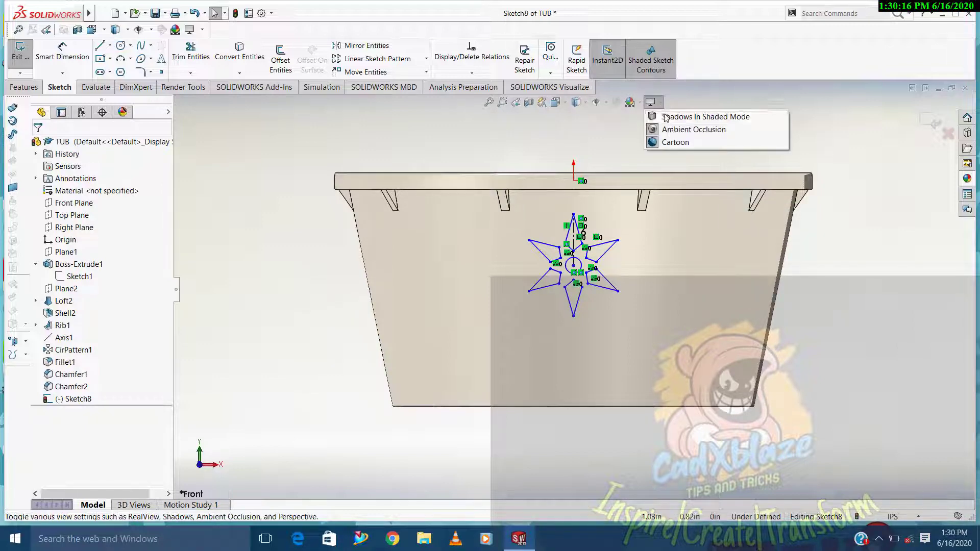
click(676, 143)
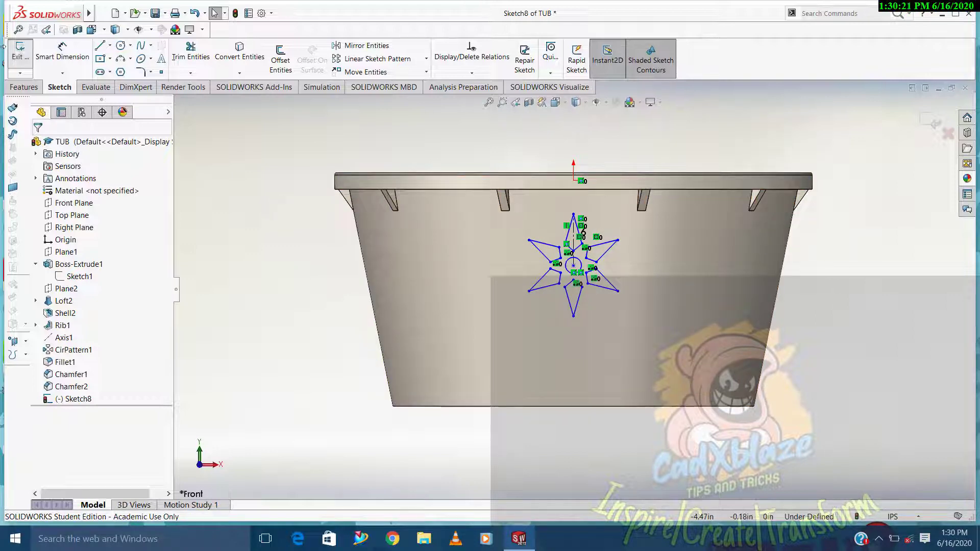
Exit the star sketch, tilt the view into the tub, and start a new reference Plane
click(19, 60)
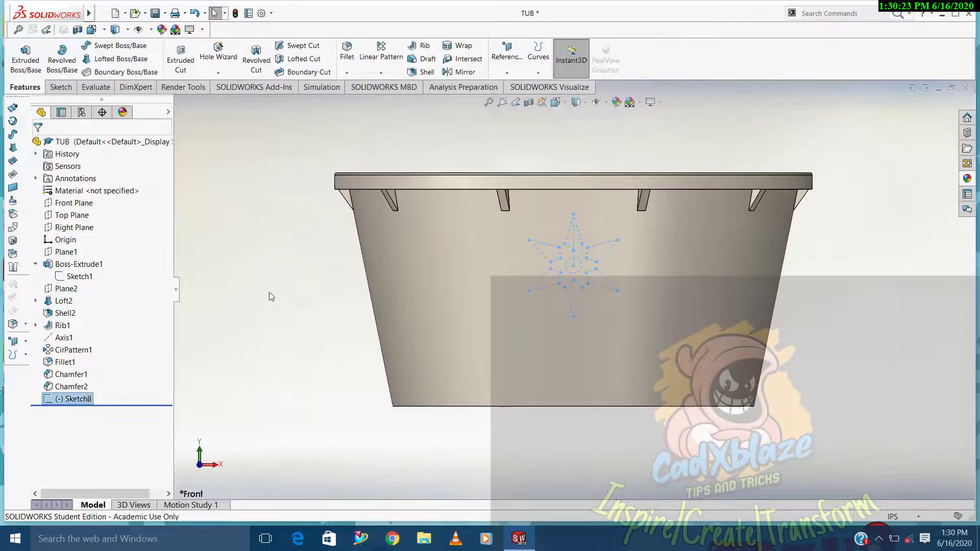
click(271, 306)
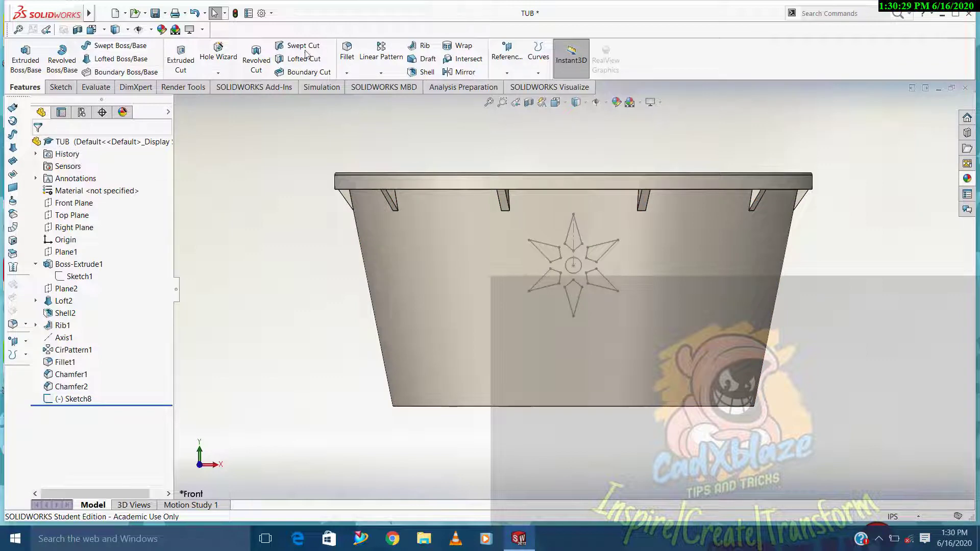
click(507, 70)
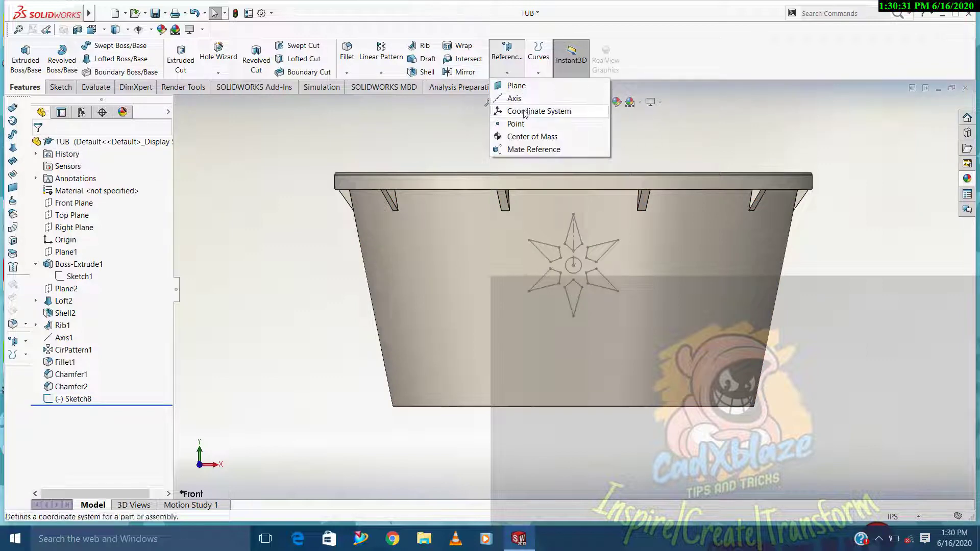
click(206, 109)
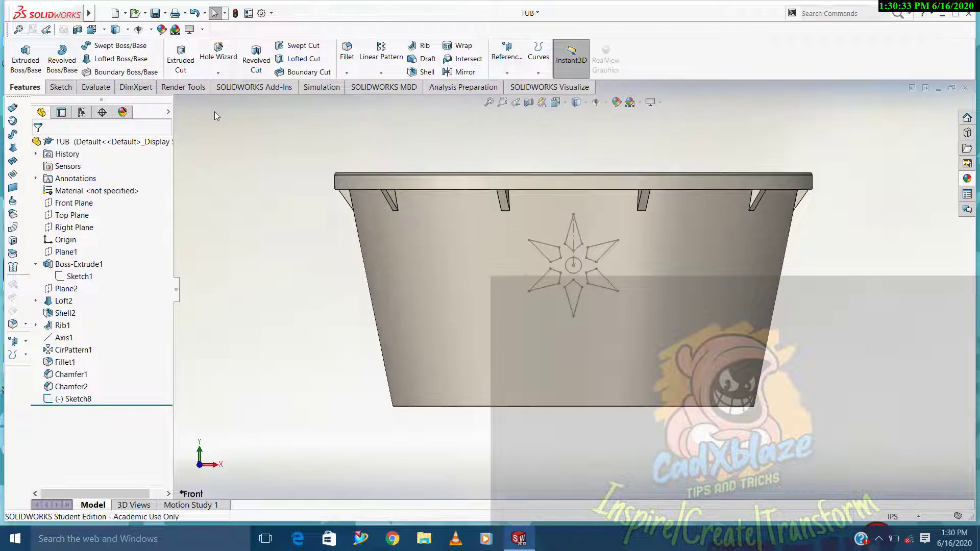
key(Down)
key(Down)
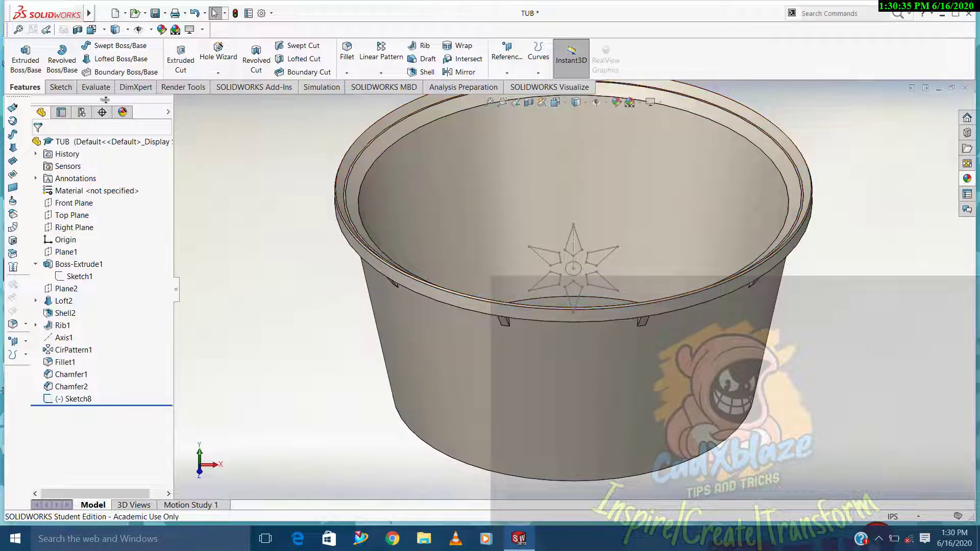
click(507, 72)
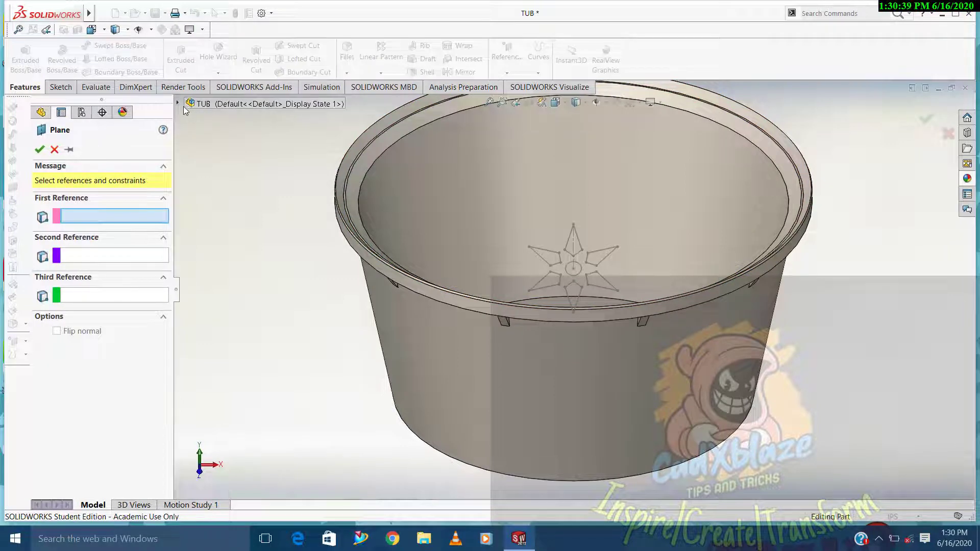
Create Plane3 offset 2.50in from the Front Plane
click(177, 104)
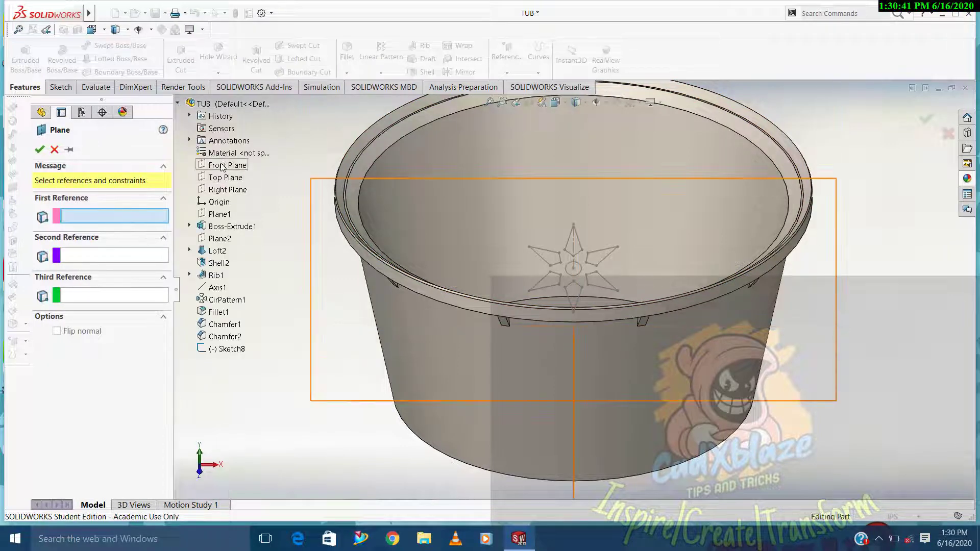
click(227, 165)
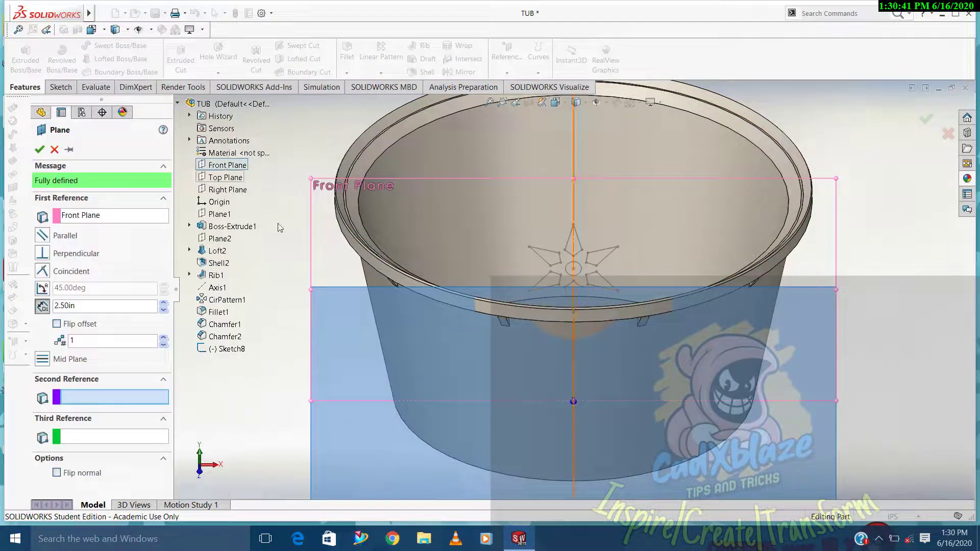
click(38, 149)
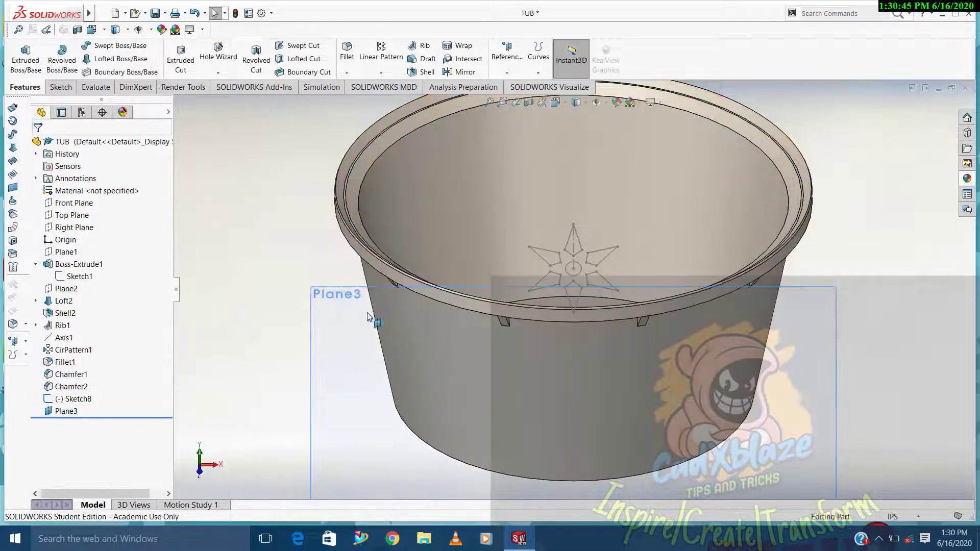
Start a sketch on Plane3 and Convert Entities with Select chain, clearing the first picks
click(399, 299)
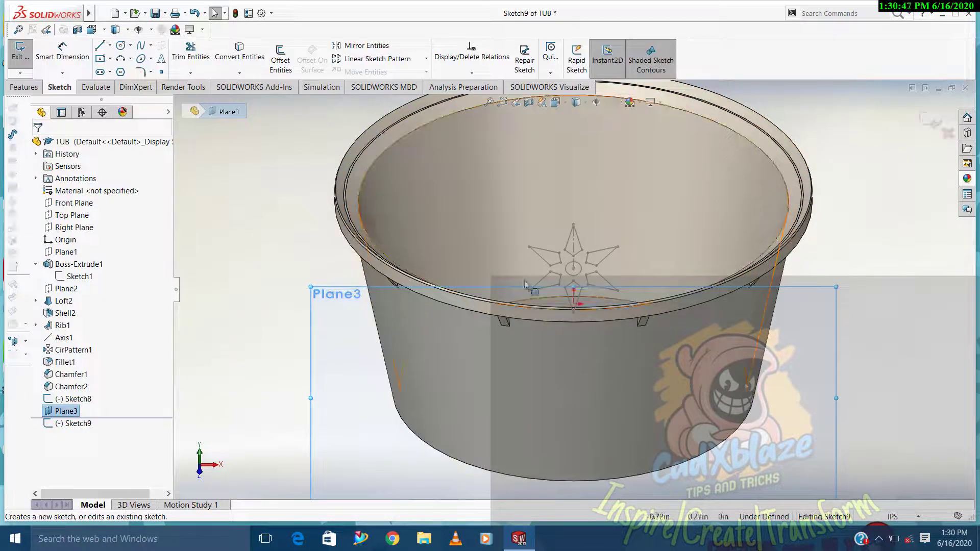
click(240, 53)
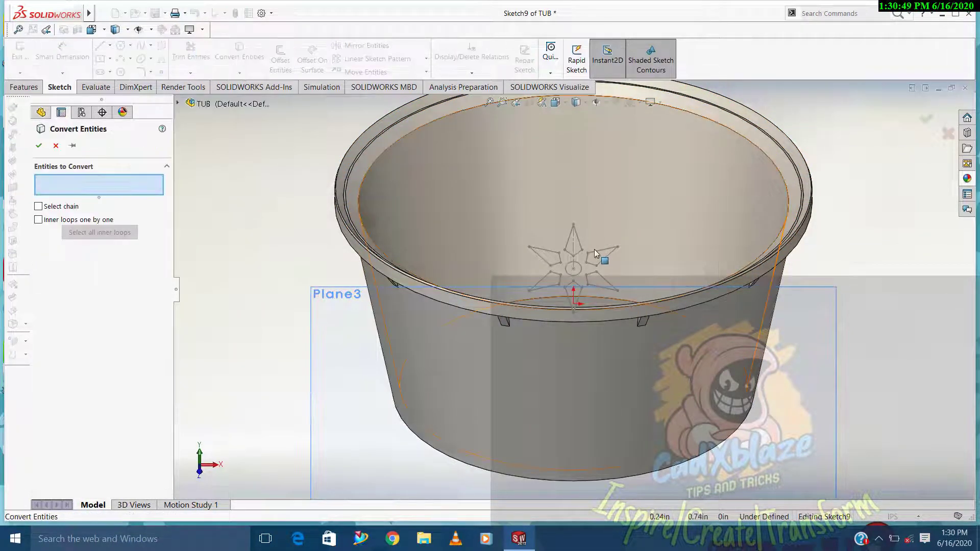
click(593, 250)
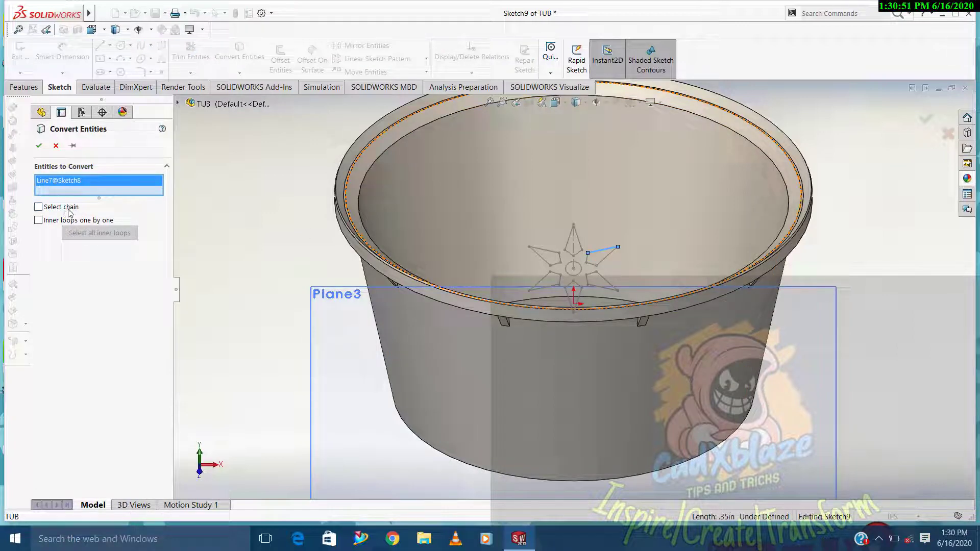
click(70, 208)
click(571, 254)
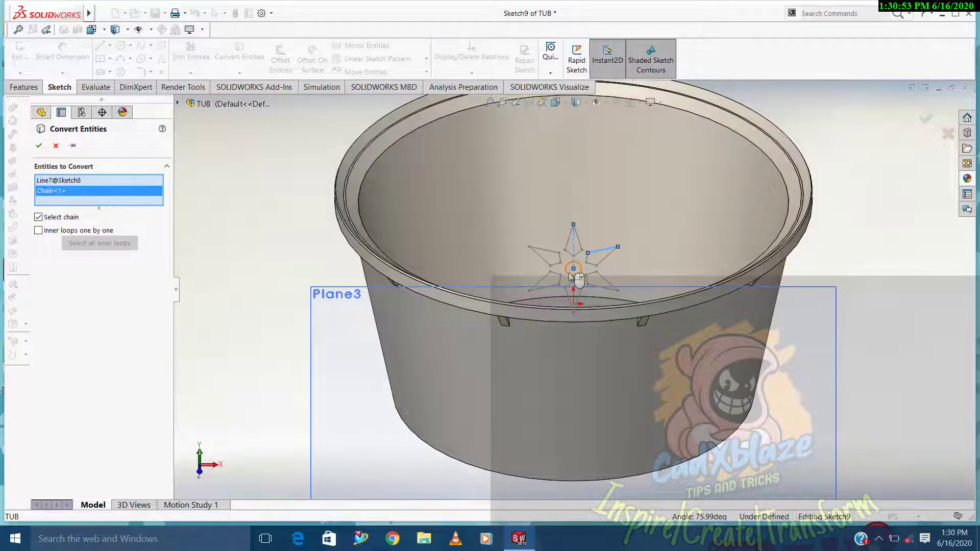
click(570, 276)
click(553, 278)
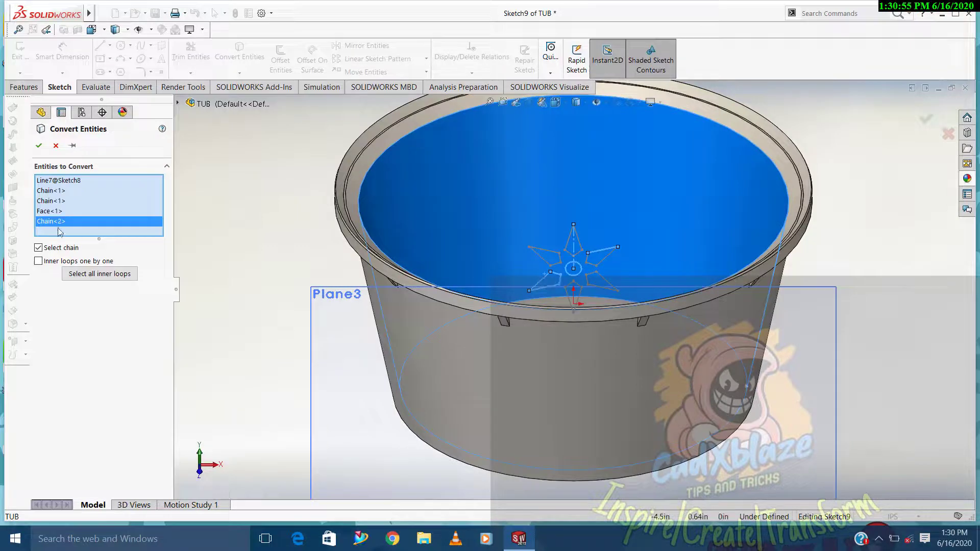
right_click(57, 207)
click(82, 212)
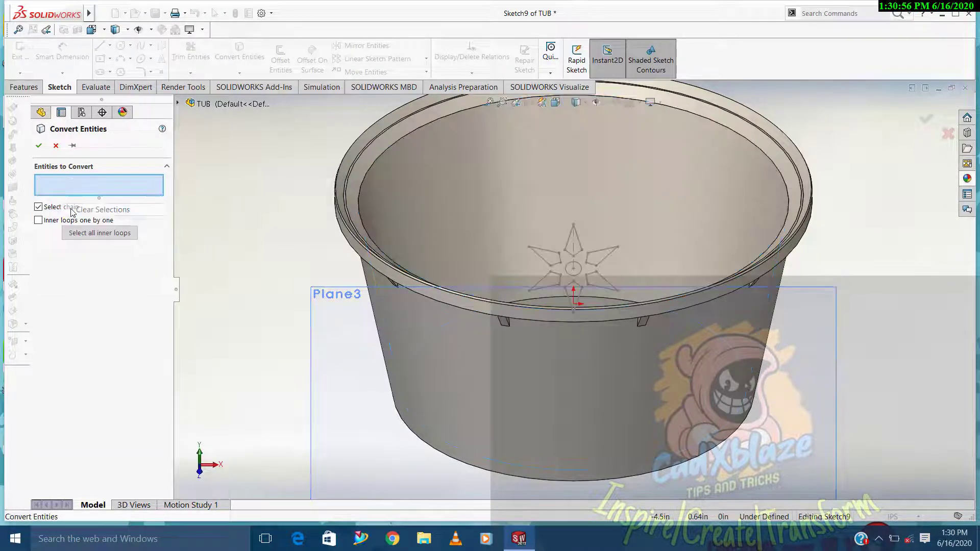
Expand the feature tree, re-pick star segments, then clear the mistaken picks
click(178, 104)
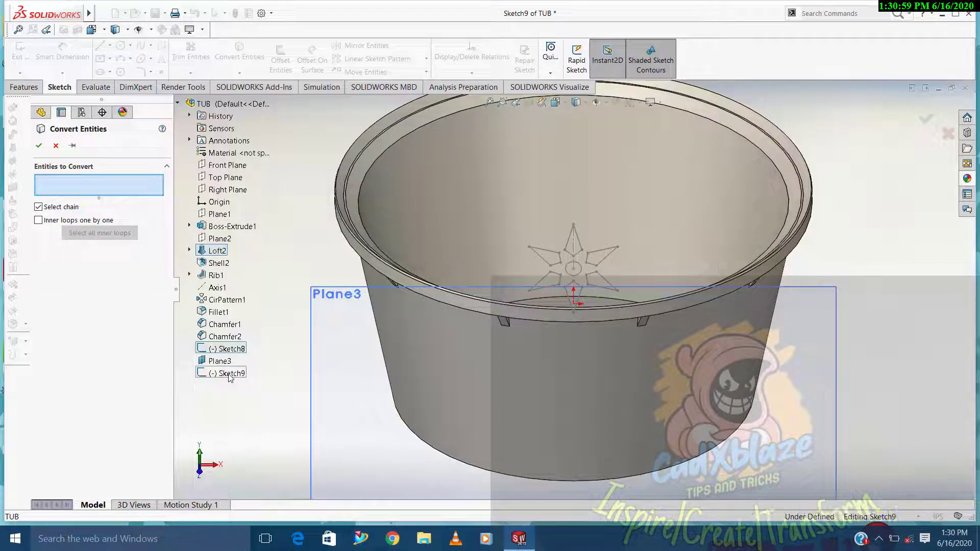
click(600, 278)
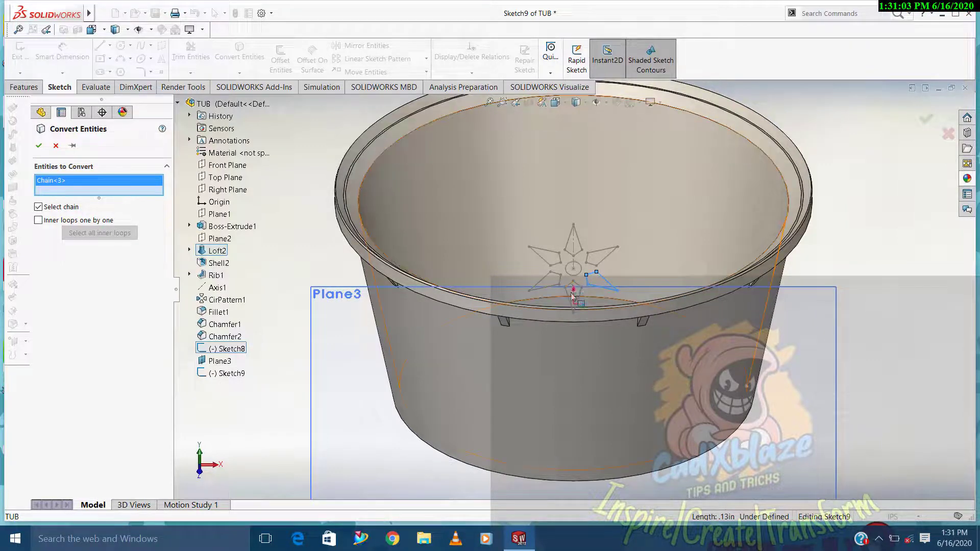
click(595, 261)
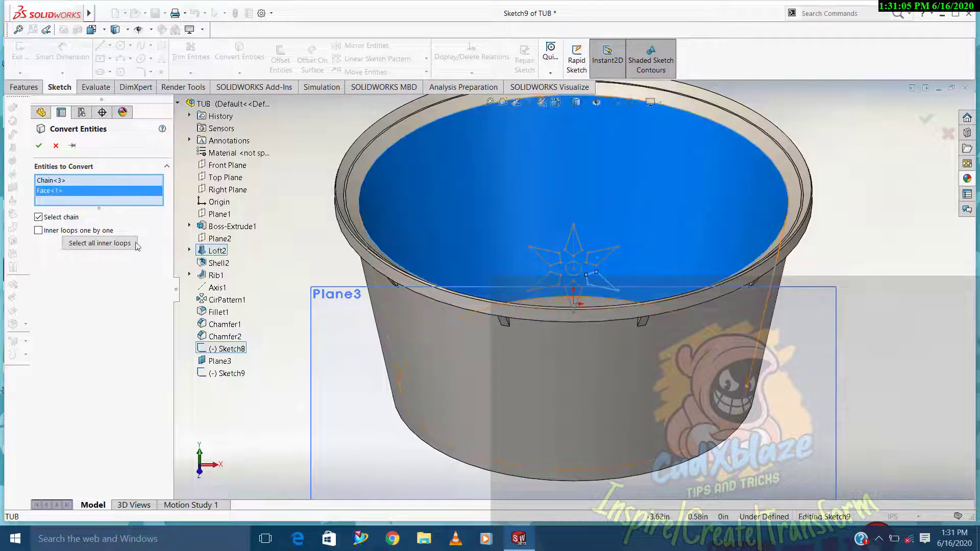
right_click(70, 189)
click(105, 195)
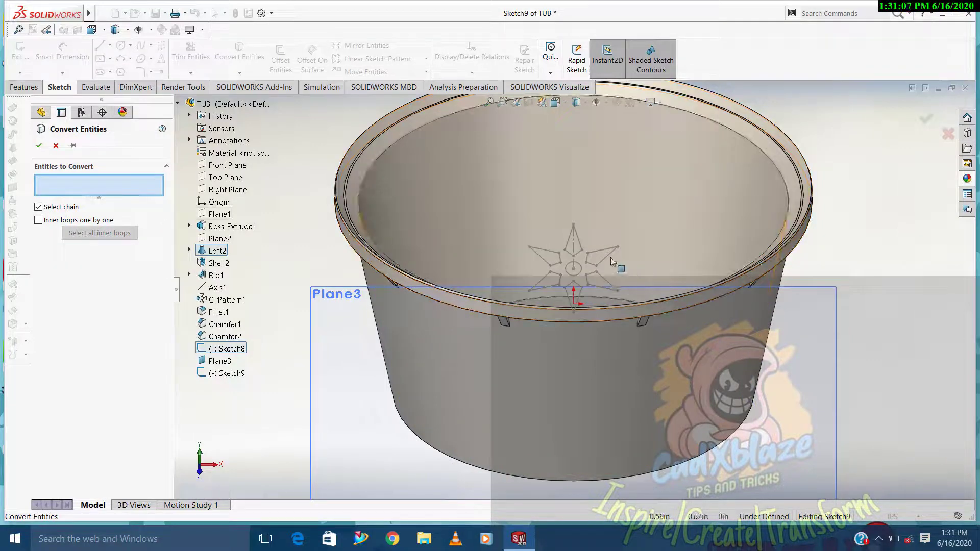
Convert Sketch8's centre point and all eight star arms into Sketch9
click(572, 264)
click(574, 261)
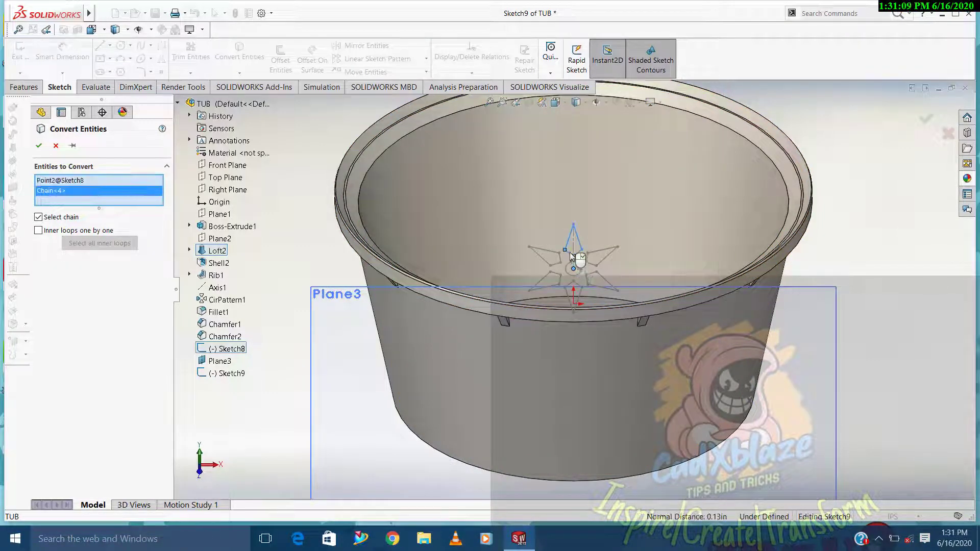
click(601, 262)
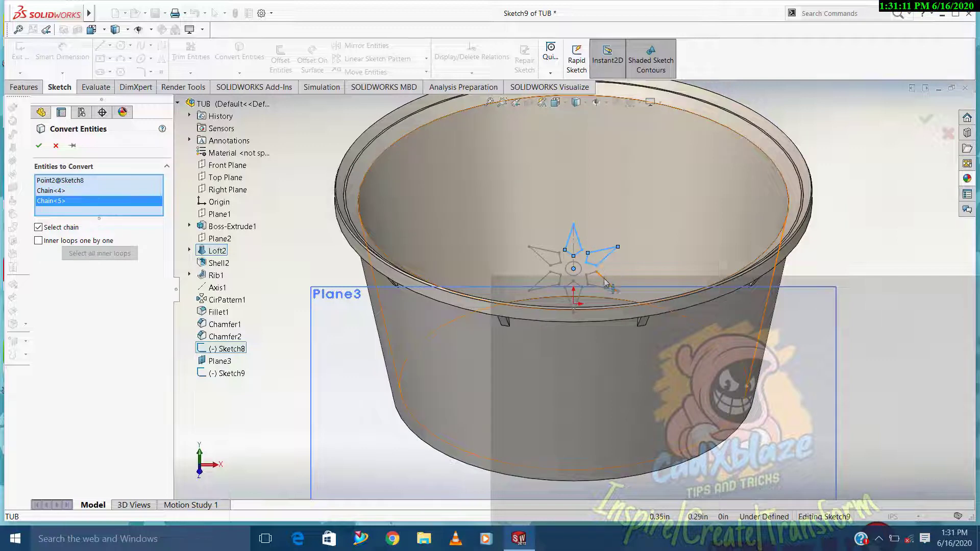
click(608, 282)
click(547, 280)
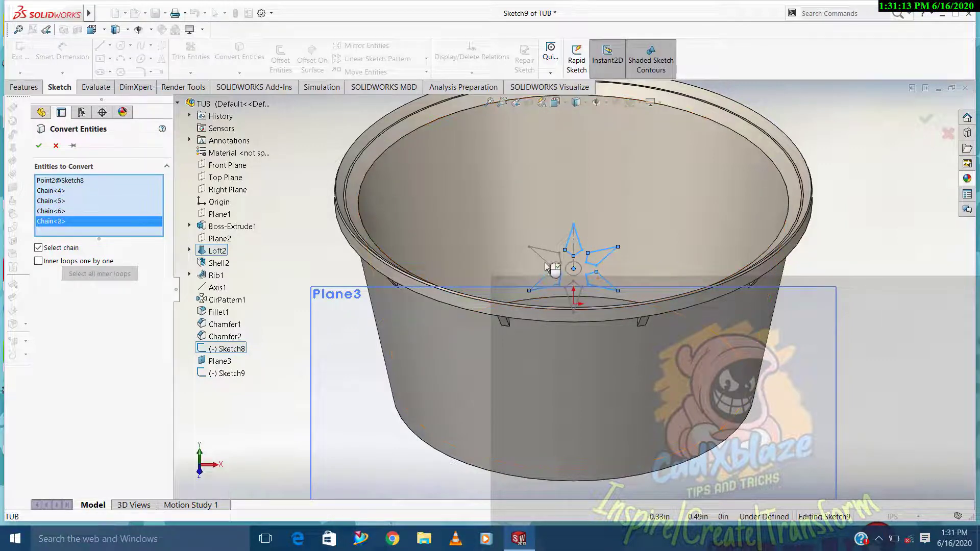
click(556, 271)
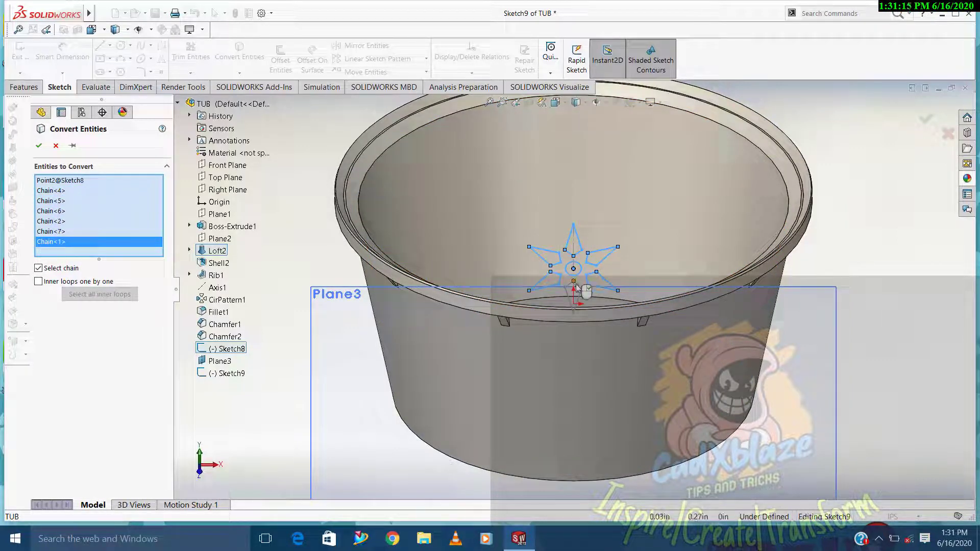
click(580, 288)
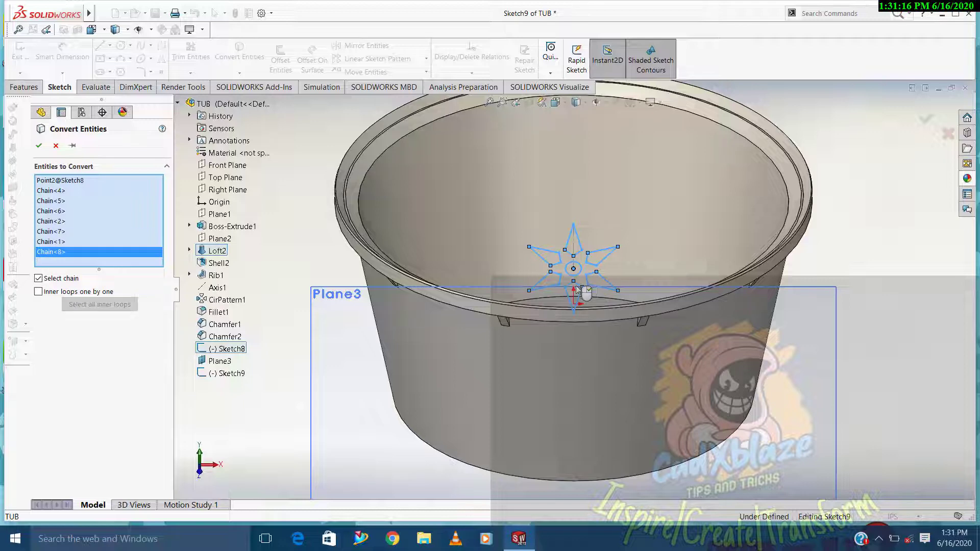
click(40, 147)
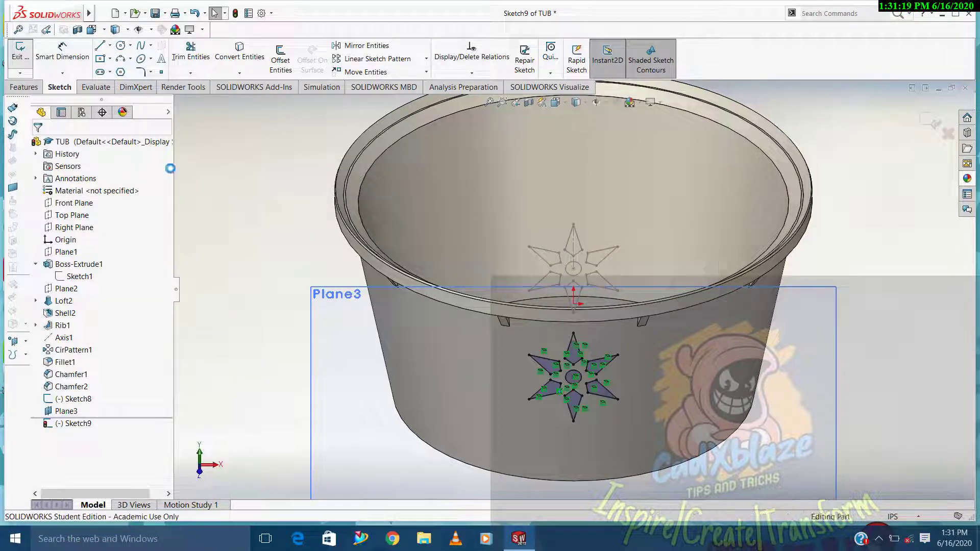
Hide Sketch8 and Plane3 and switch to Front view
click(74, 399)
click(89, 392)
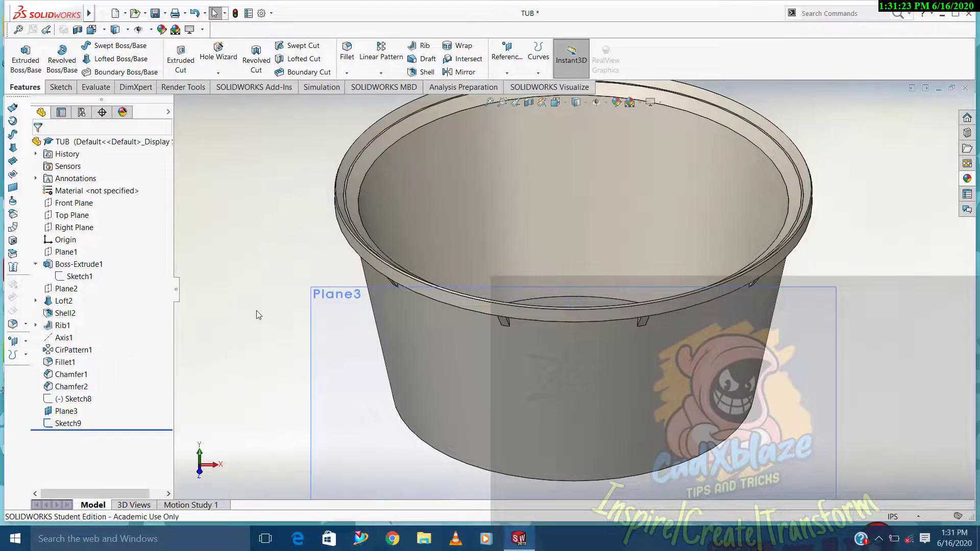
click(312, 316)
click(327, 266)
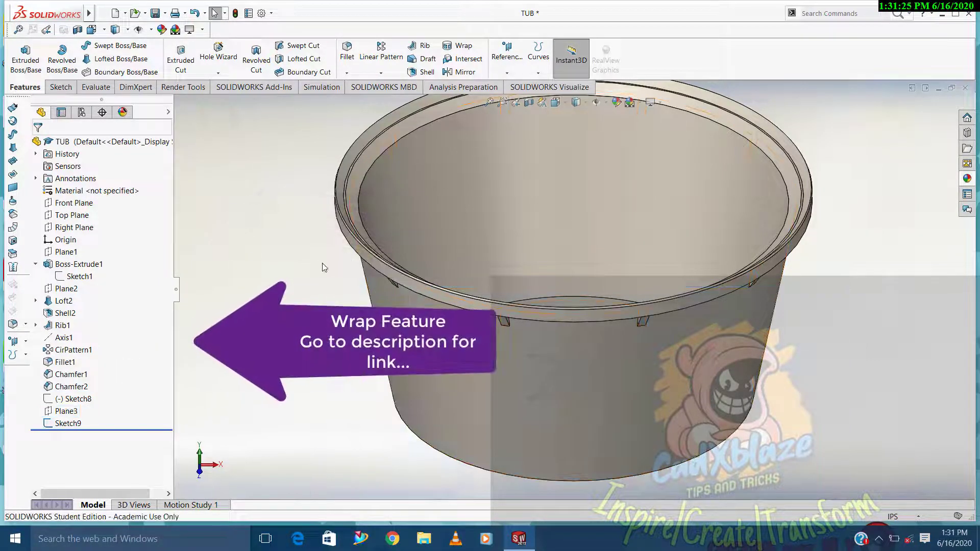
key(ctrl+1)
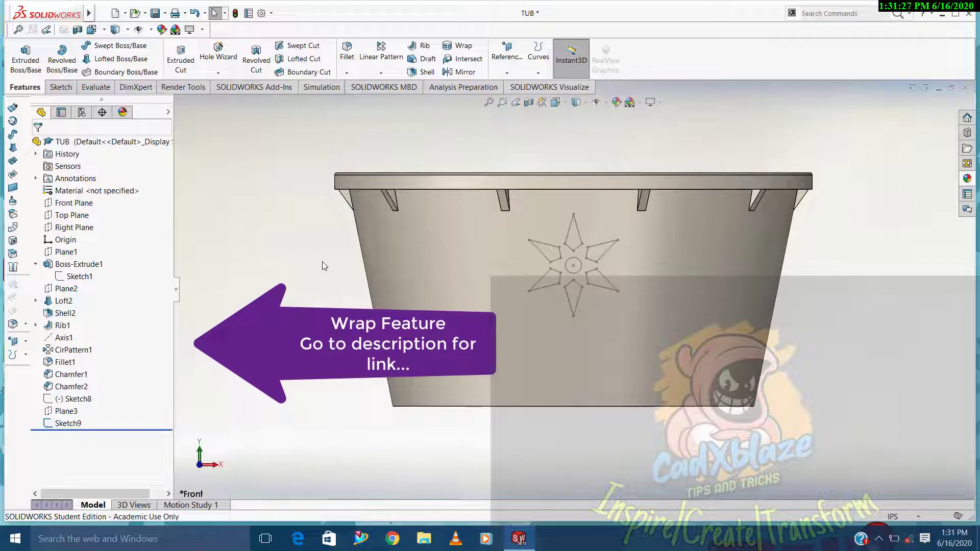
Wrap Sketch9's star onto the tub's front face at 0.10in depth as Wrap1
click(168, 13)
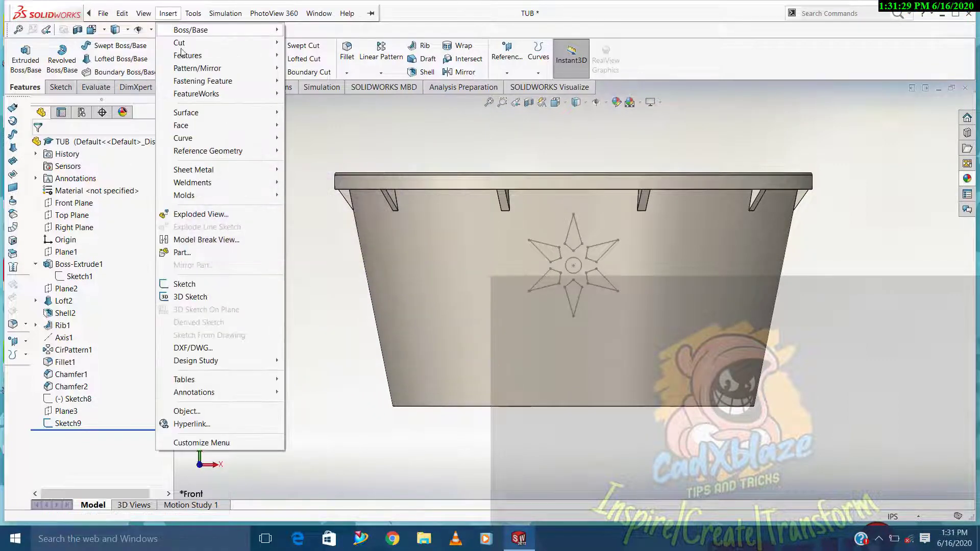
mouse_move(188, 56)
click(306, 257)
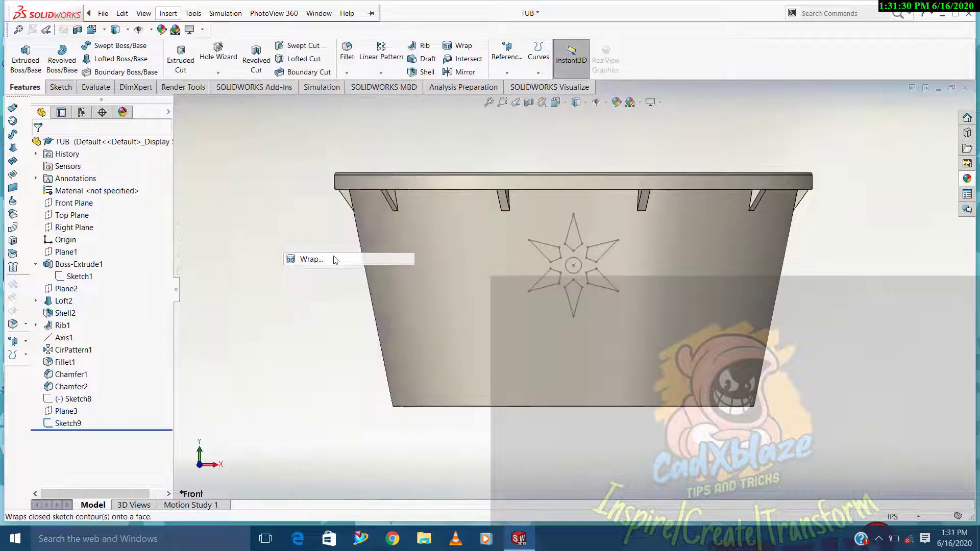
click(584, 284)
click(386, 296)
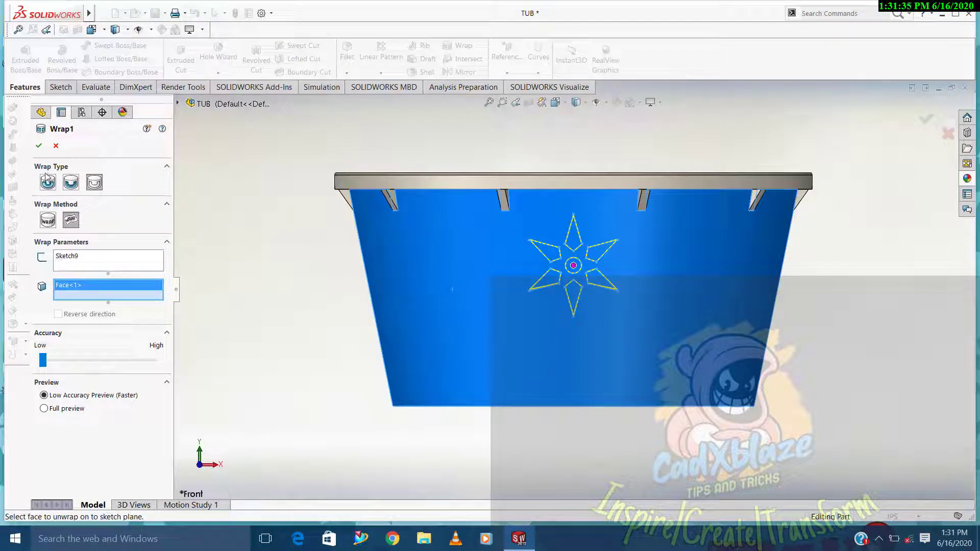
double_click(97, 315)
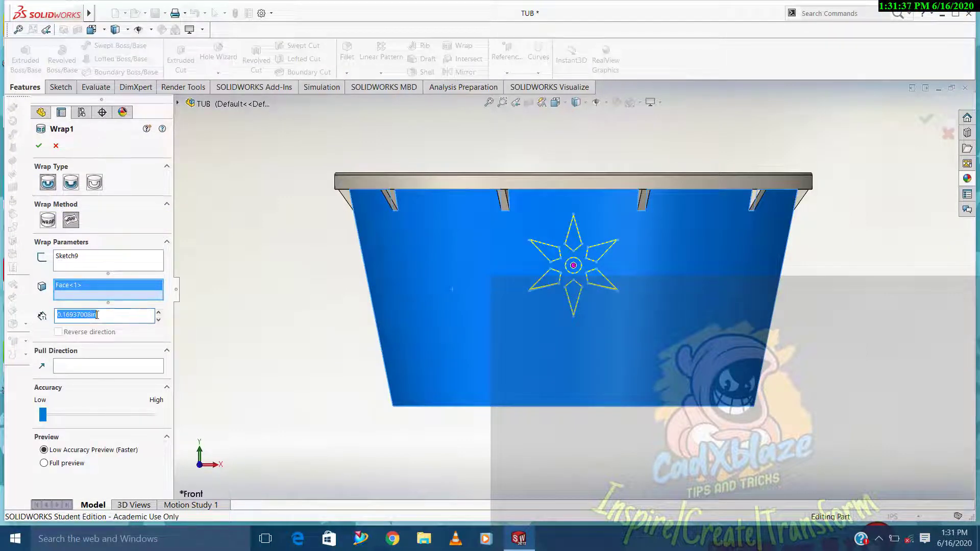
text(0)
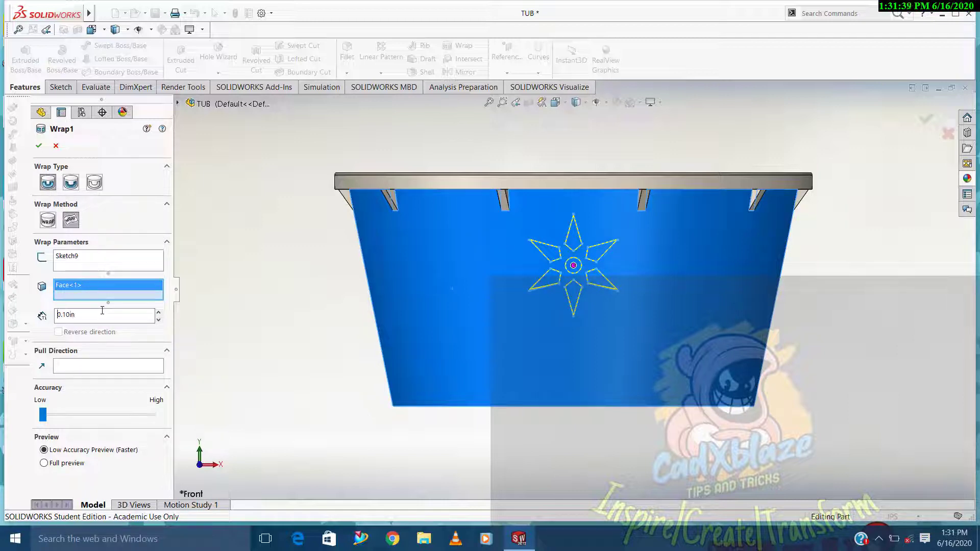
click(38, 146)
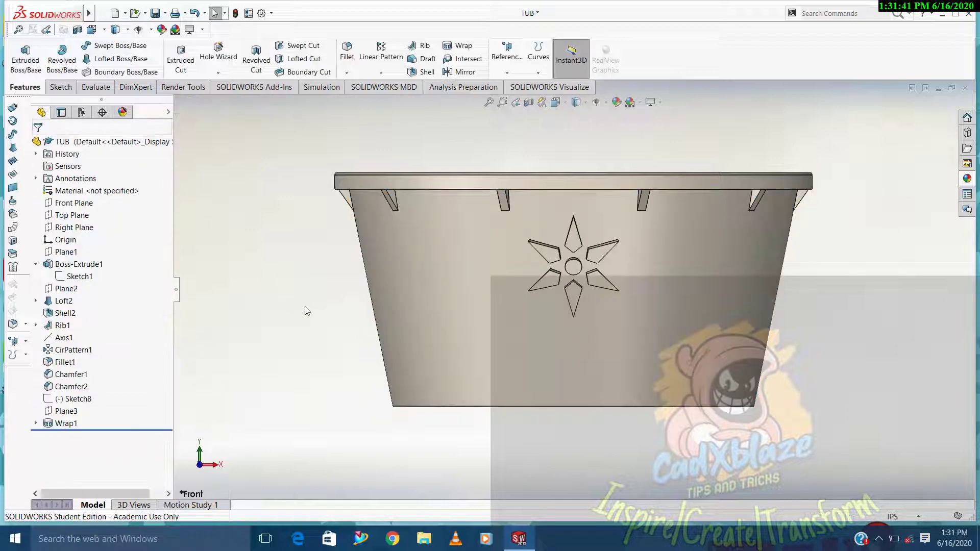
Inspect the star's depth, edit Wrap1 to 0.05in thickness, and return to Front view
key(Right)
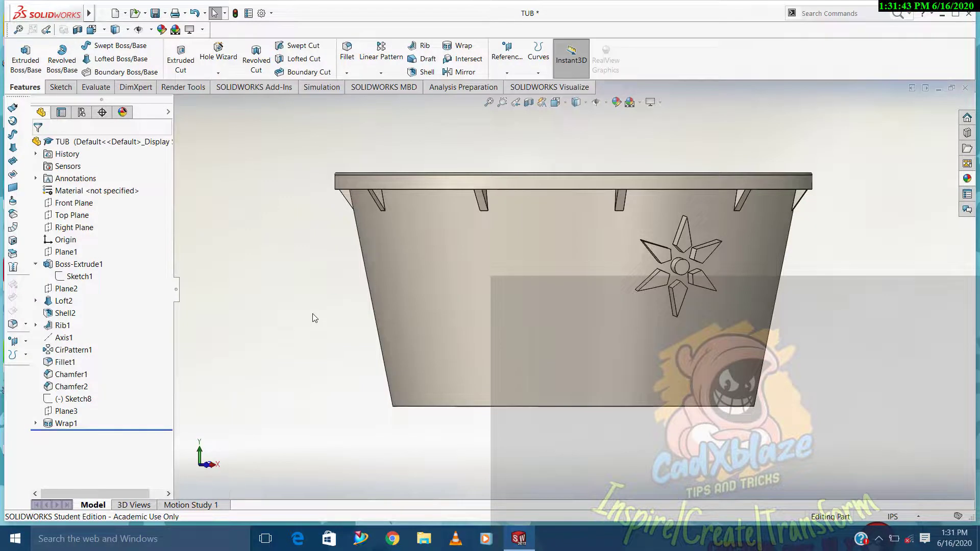
key(Right)
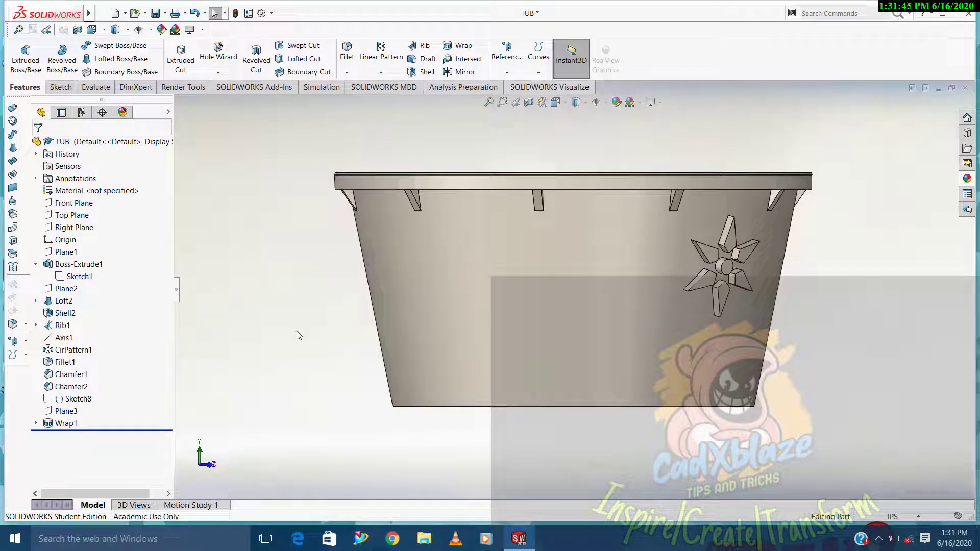
key(Left)
key(Left)
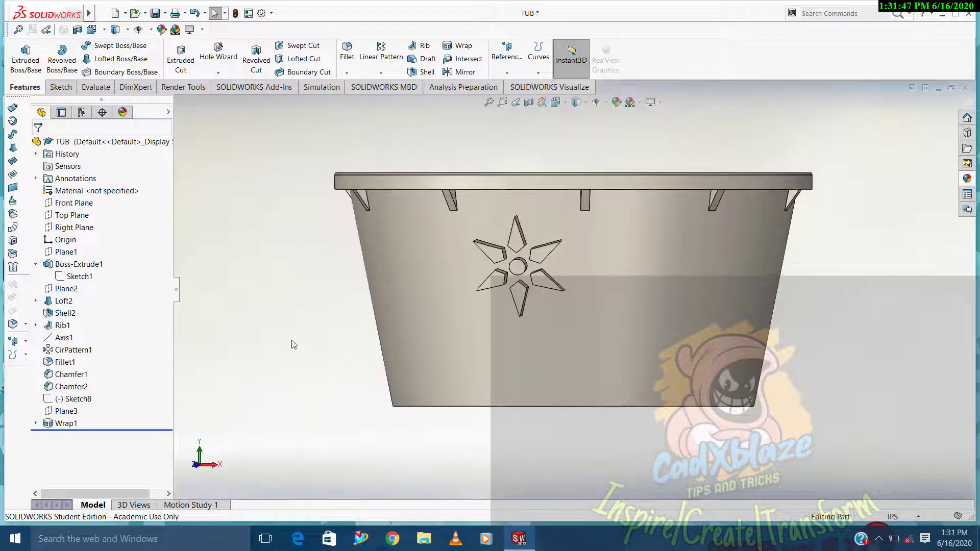
key(Left)
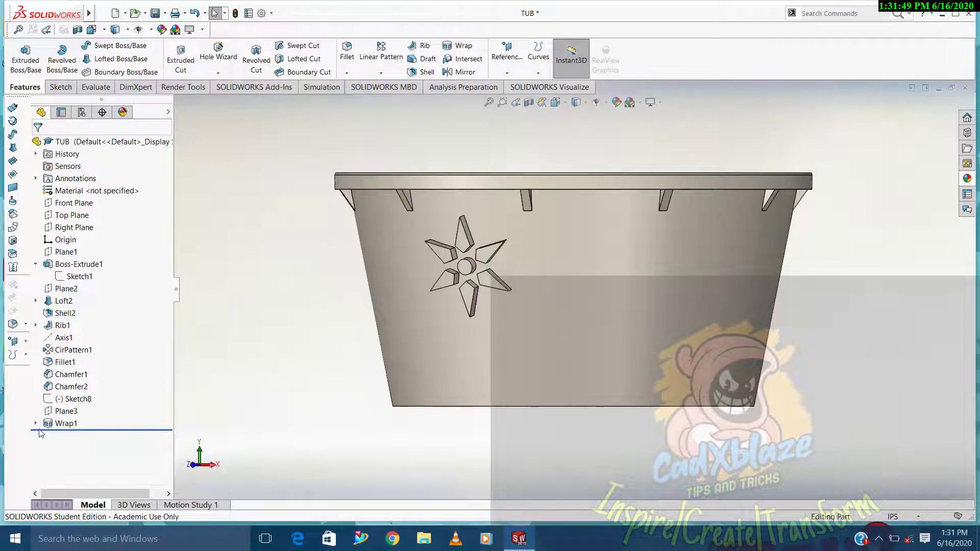
click(54, 423)
click(58, 398)
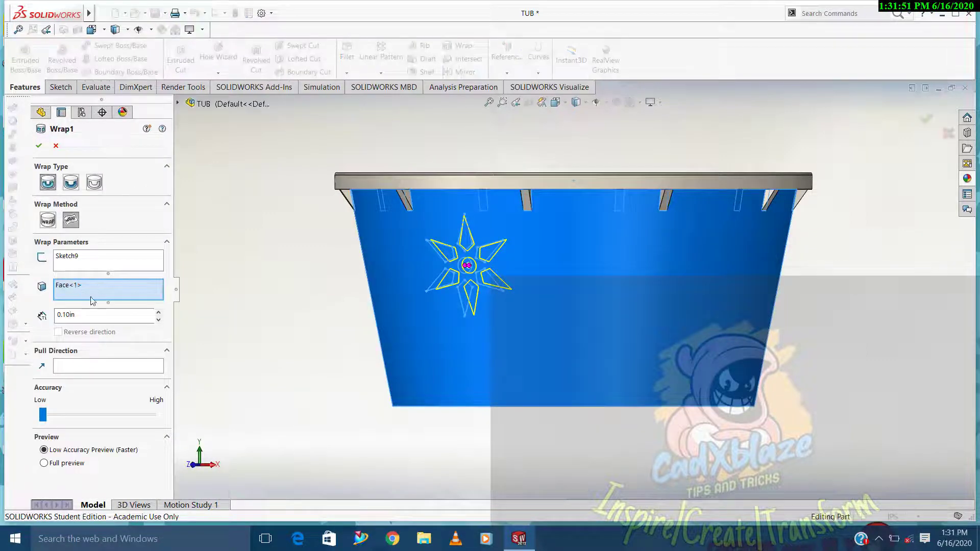
click(91, 319)
text(0.05)
click(39, 145)
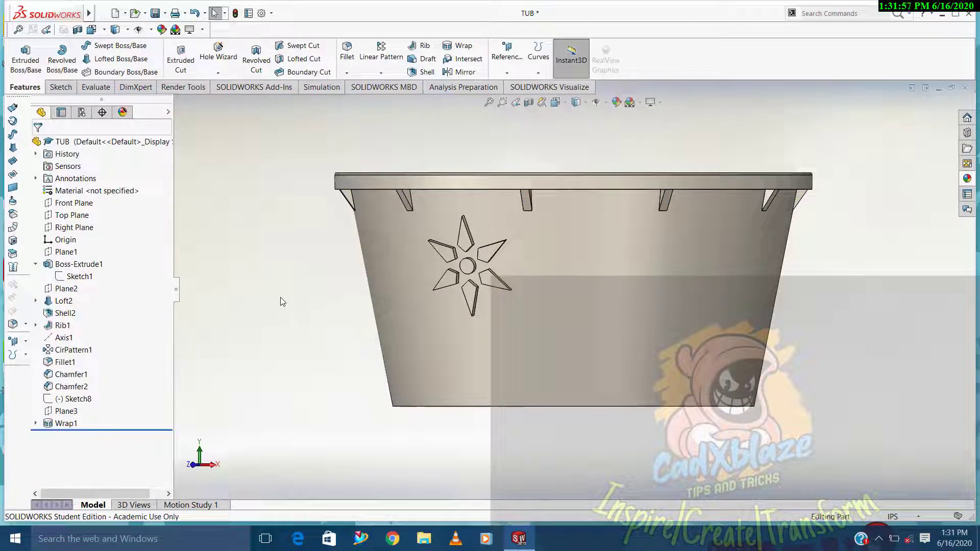
key(ctrl+1)
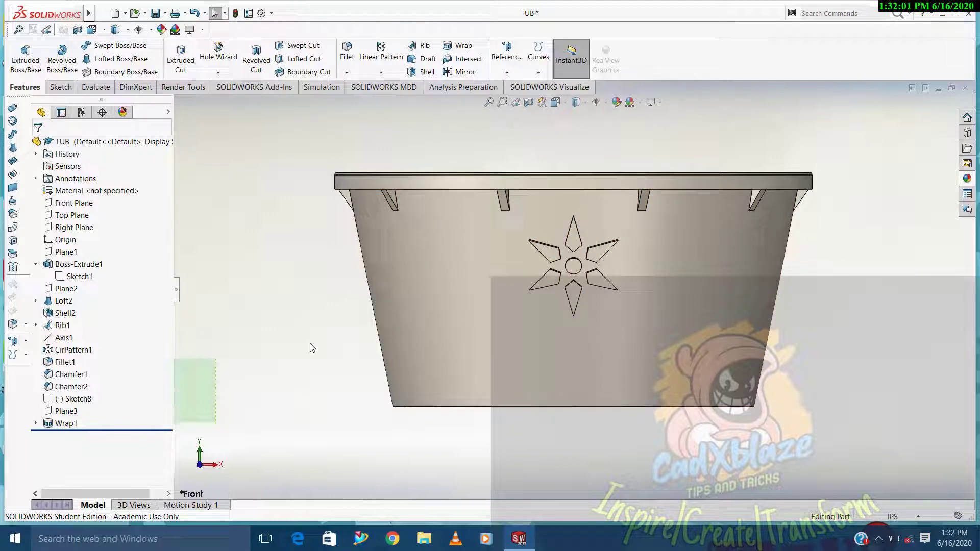
Explore Wrap1's appearance options, cancelling an accidental colour change to the whole tub
click(62, 423)
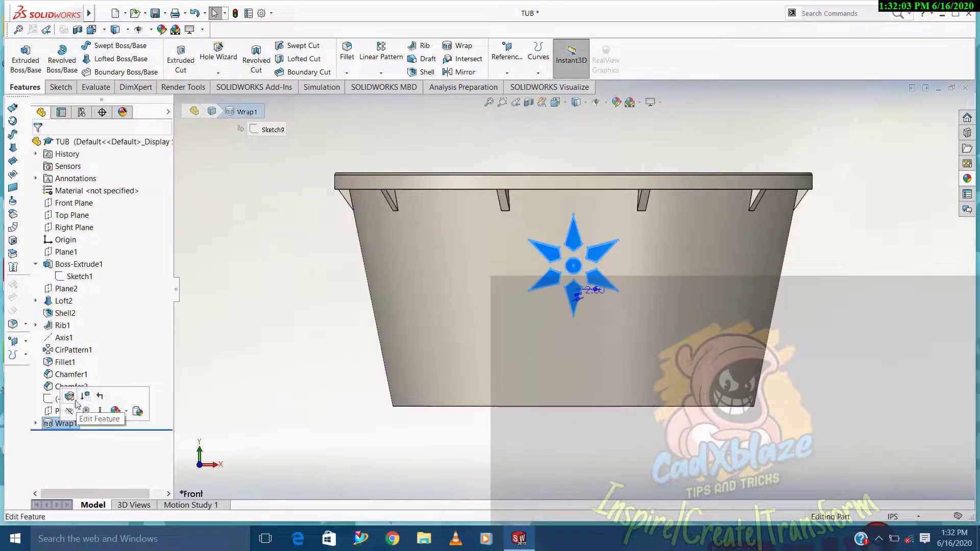
click(127, 417)
click(84, 426)
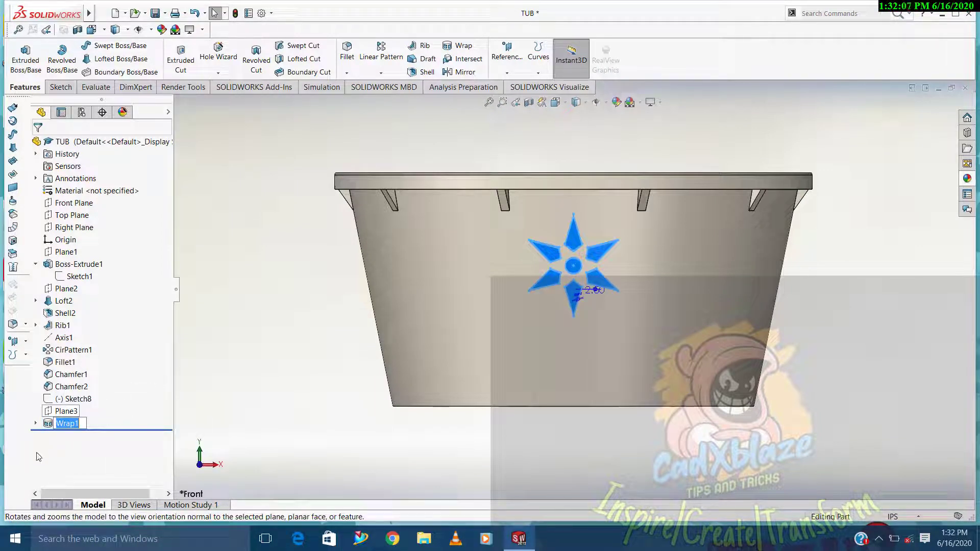
click(46, 427)
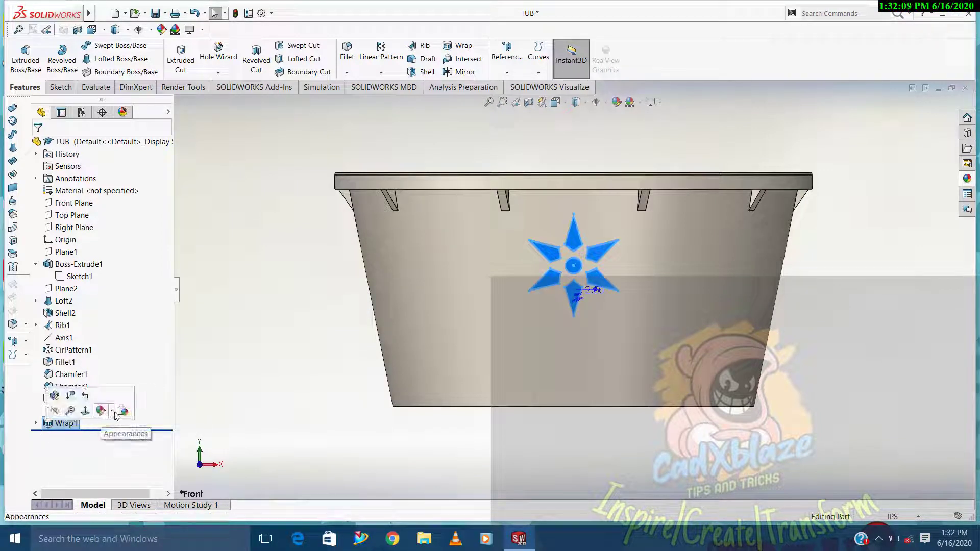
click(71, 423)
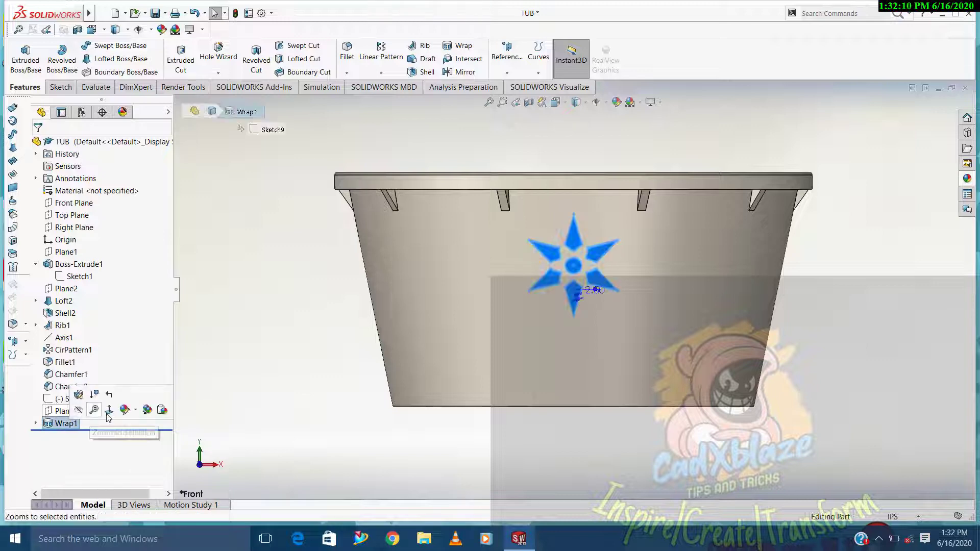
click(136, 410)
click(139, 445)
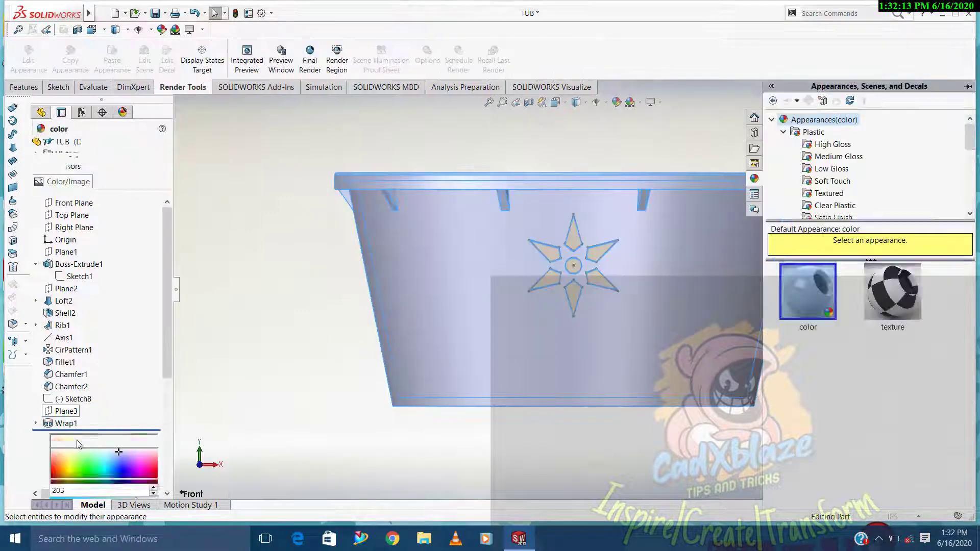
click(61, 146)
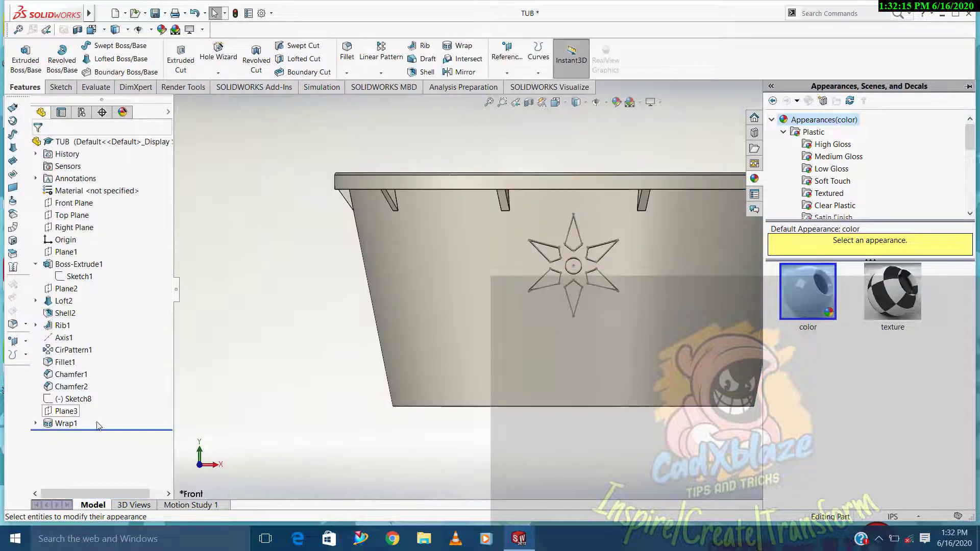
Give only the Wrap1 star a cyan appearance
click(57, 425)
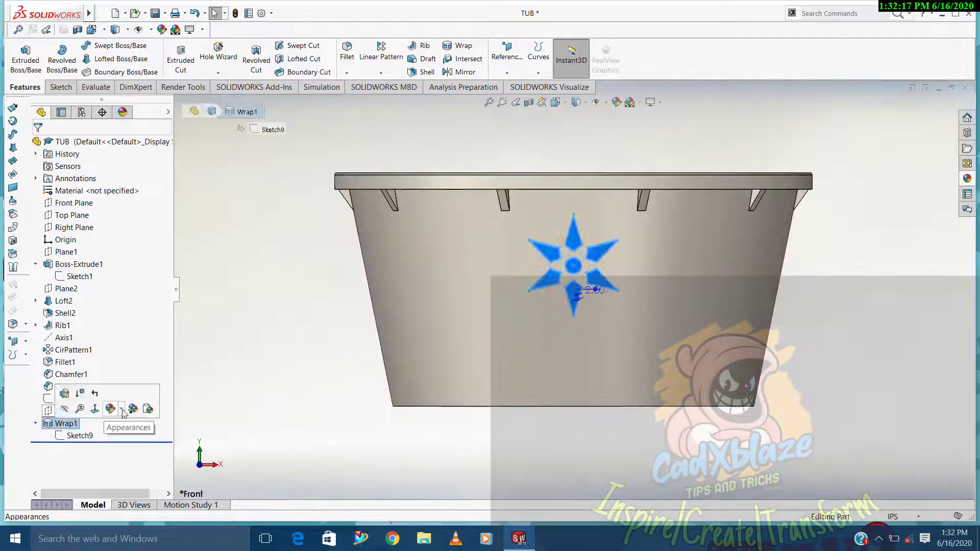
click(121, 408)
click(124, 437)
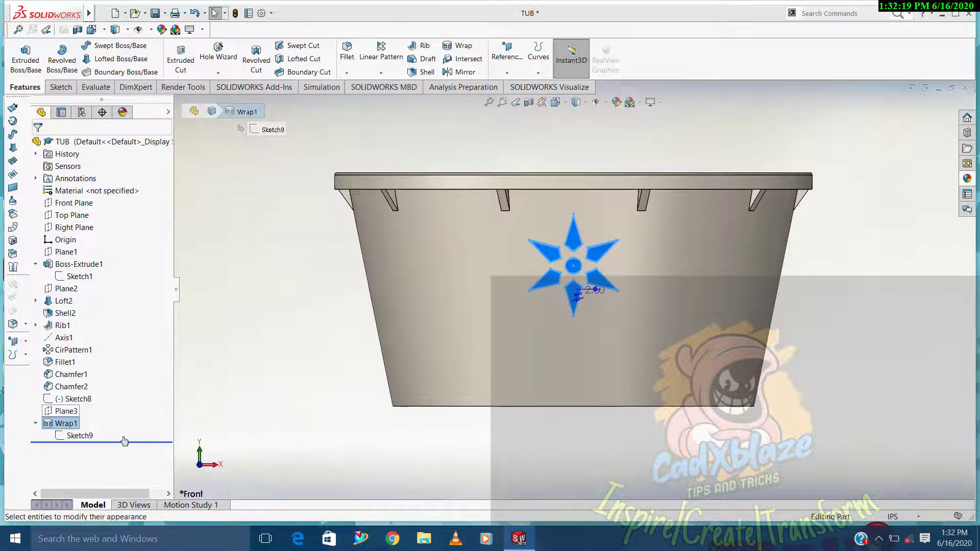
click(93, 402)
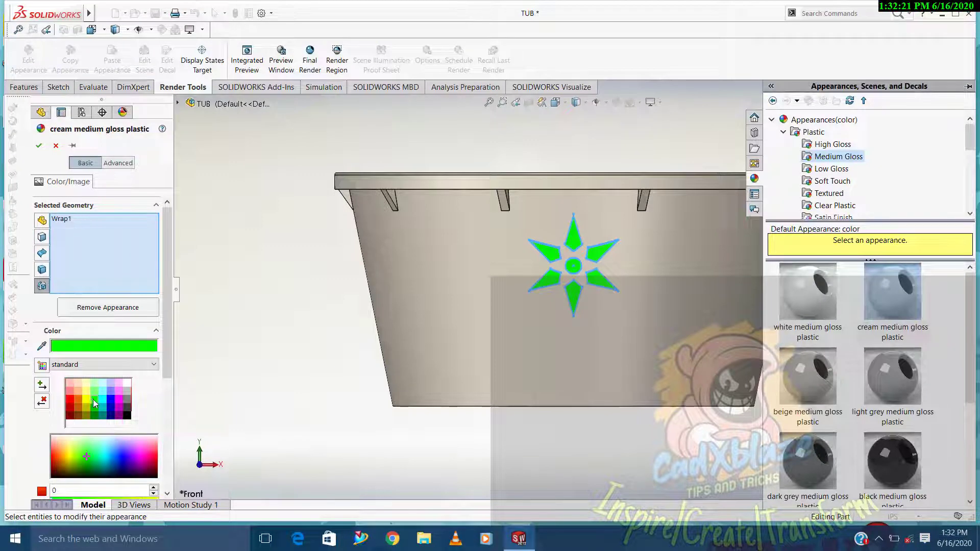
click(104, 398)
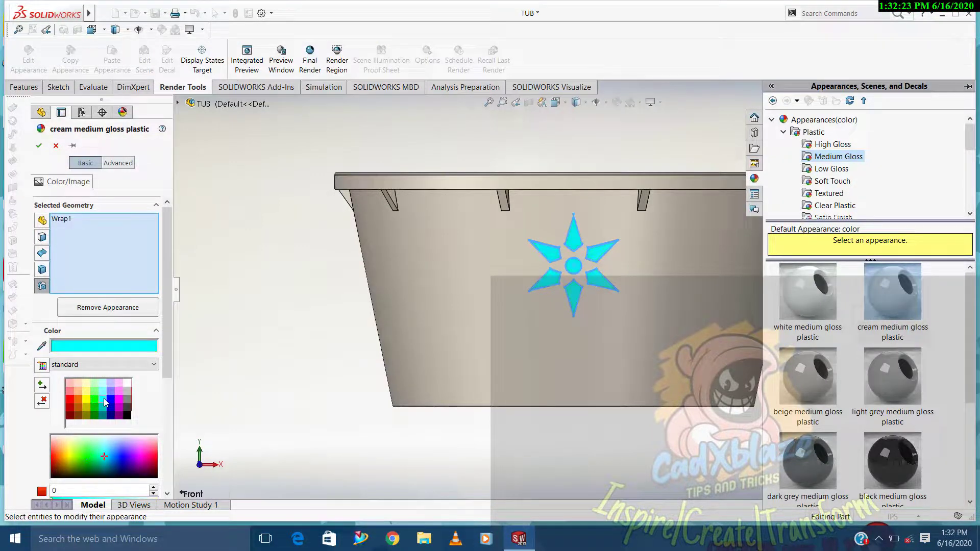
click(39, 147)
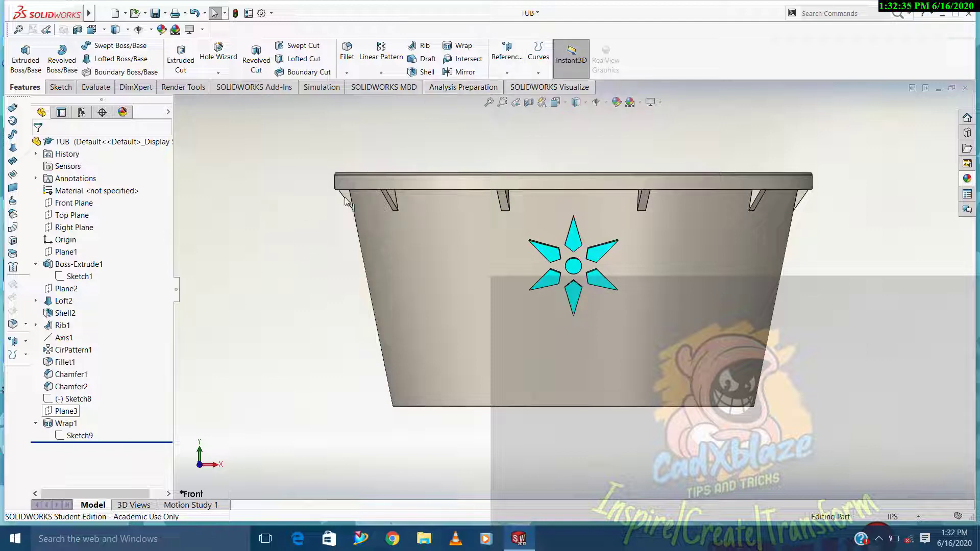
Circular-pattern Wrap1 around Axis1, reducing the instance count to 6 over 360 degrees
click(507, 72)
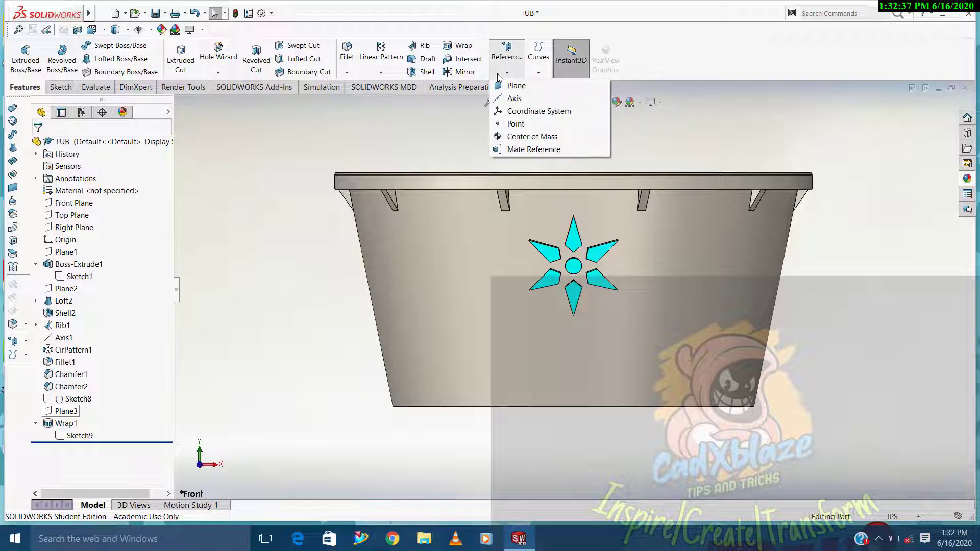
click(381, 73)
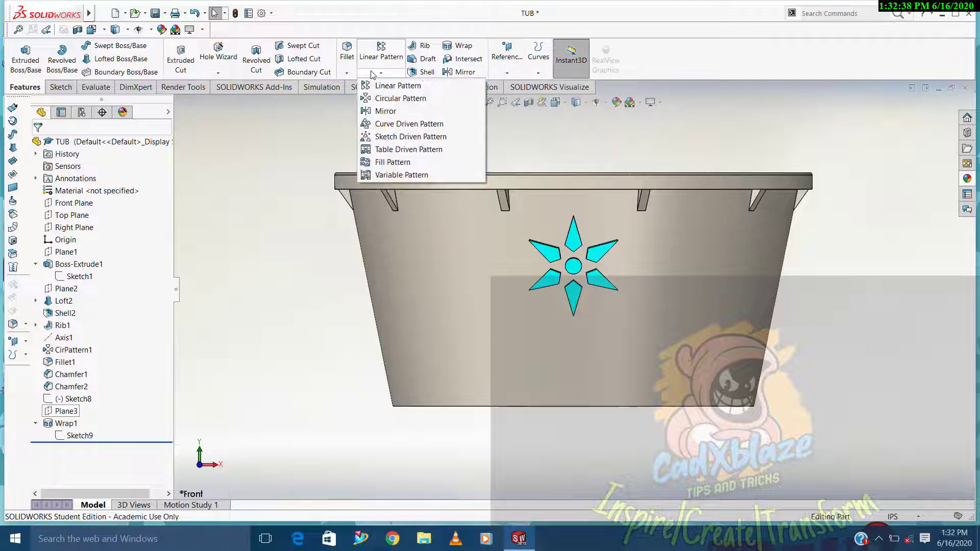
click(399, 98)
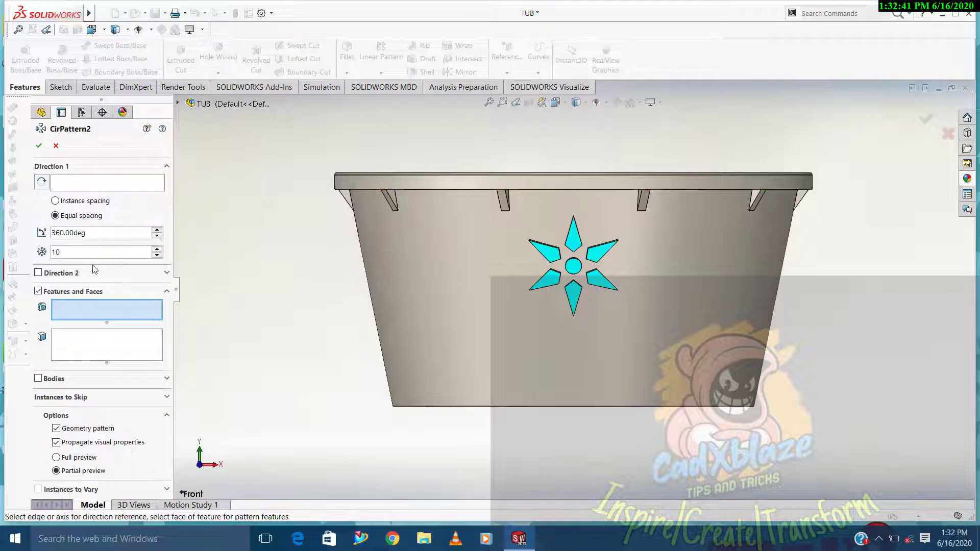
click(178, 103)
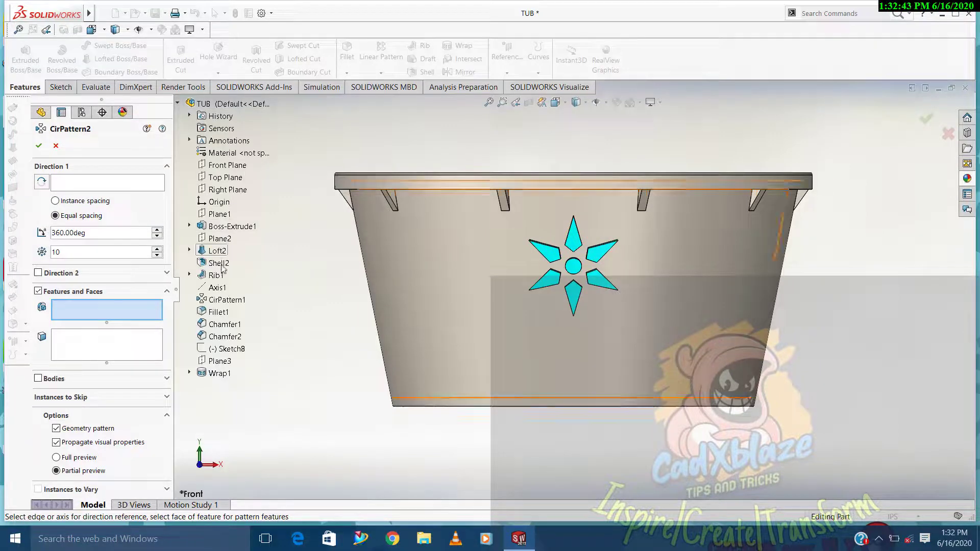
click(217, 288)
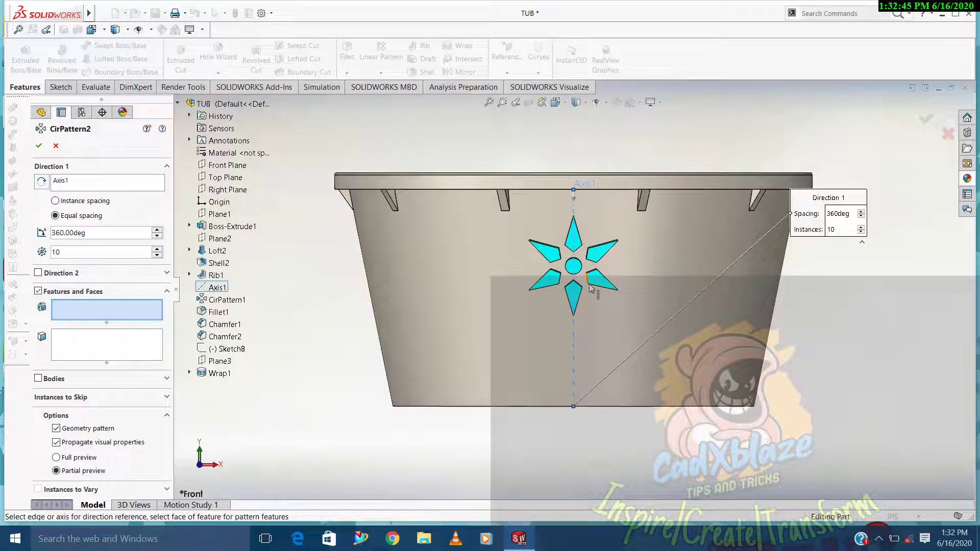
click(219, 373)
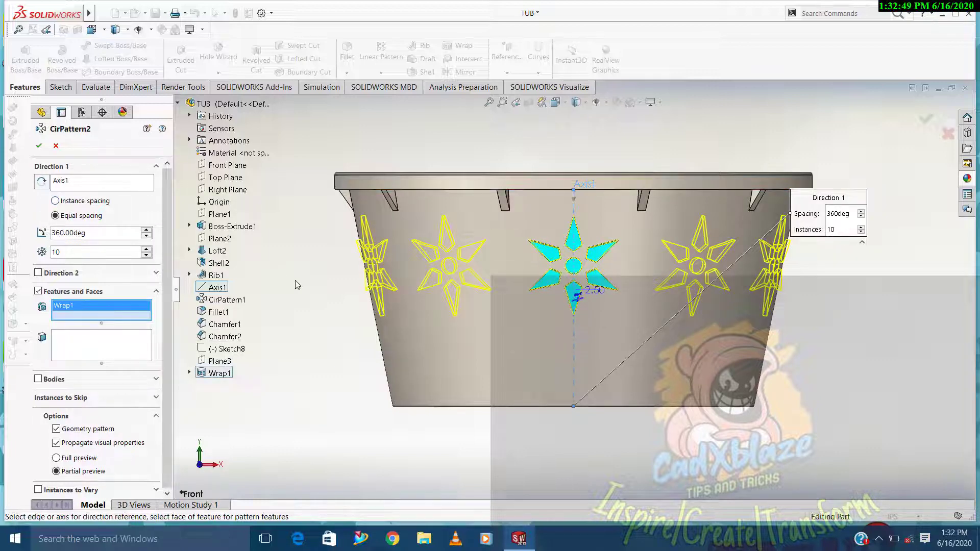
click(146, 256)
click(146, 256)
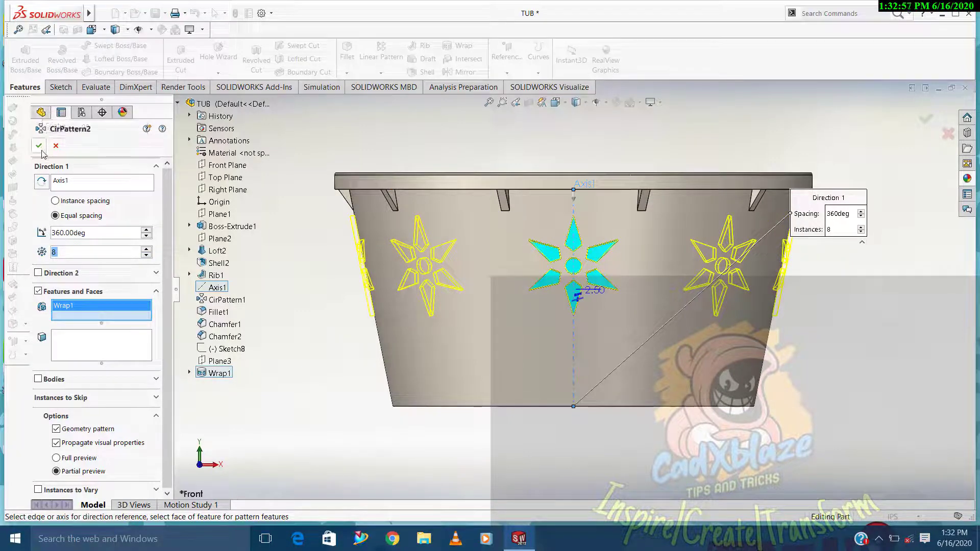
click(147, 256)
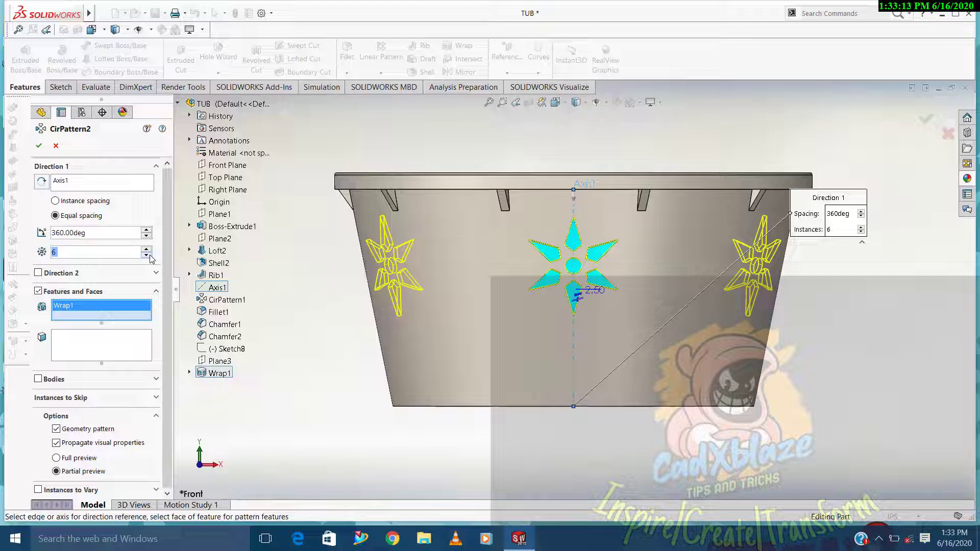
Accept the six-instance, 360° circular pattern of the star and turn the view to inspect it
click(38, 147)
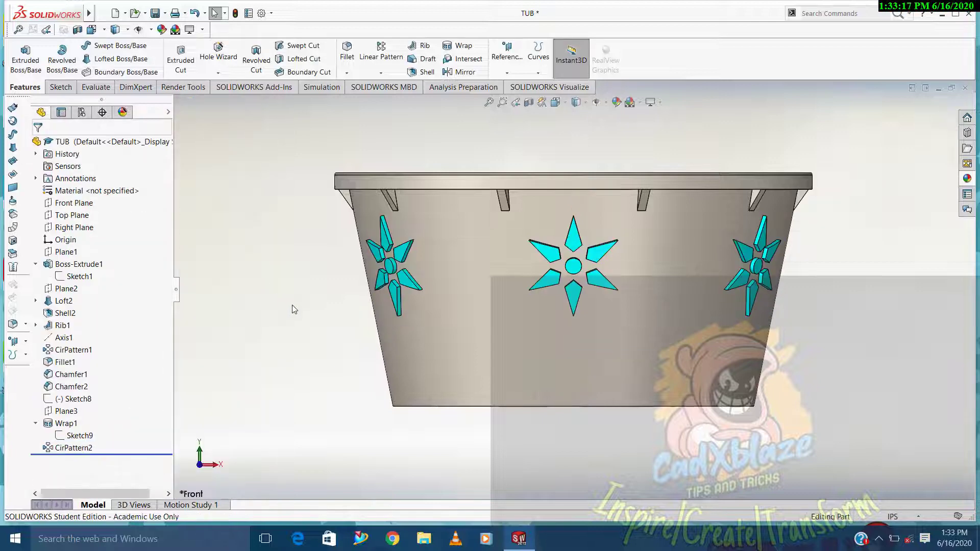
key(Right)
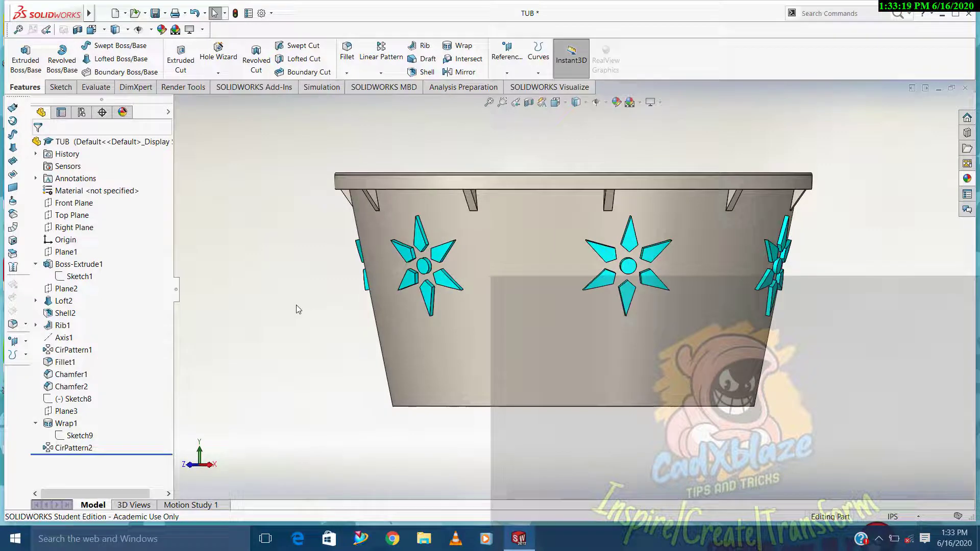
key(Right)
key(Right)
key(Right)
key(Right)
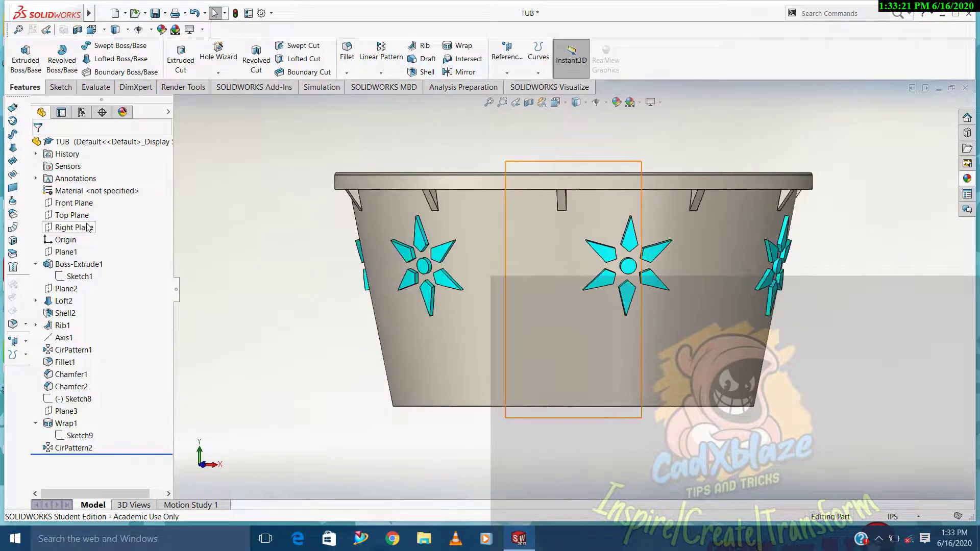
click(89, 227)
Start a sketch on the Right Plane and view it face-on
click(97, 210)
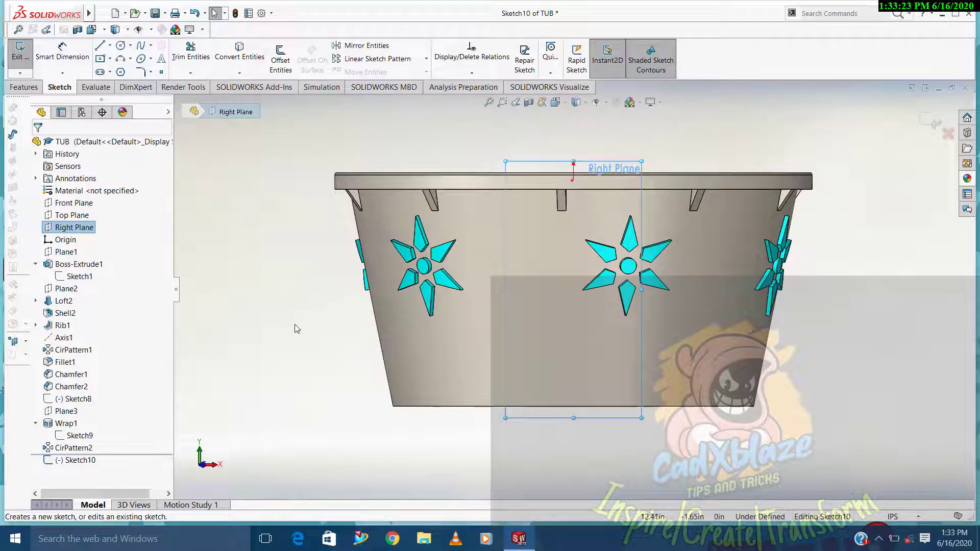
key(space)
click(396, 414)
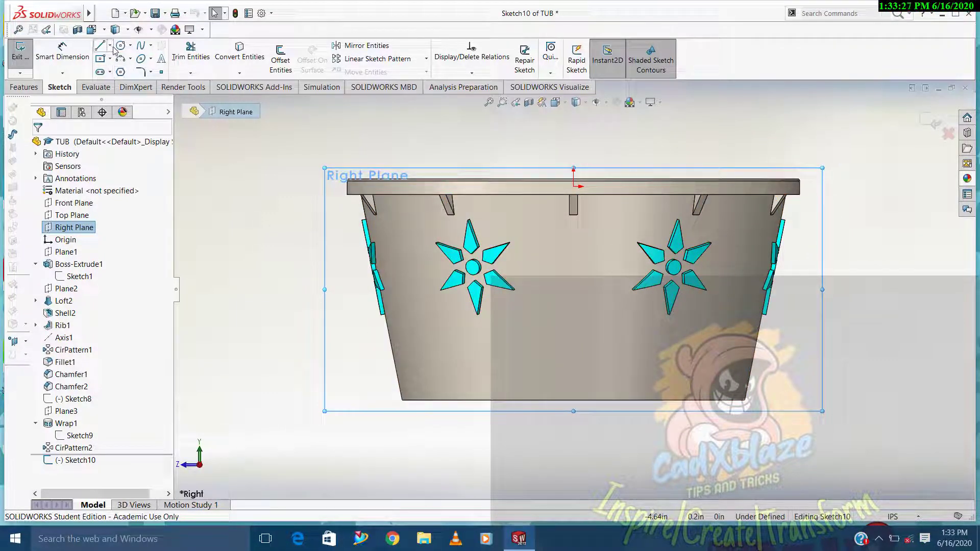
Draw a 2.98 in vertical line down from the origin through the tub's middle
click(109, 46)
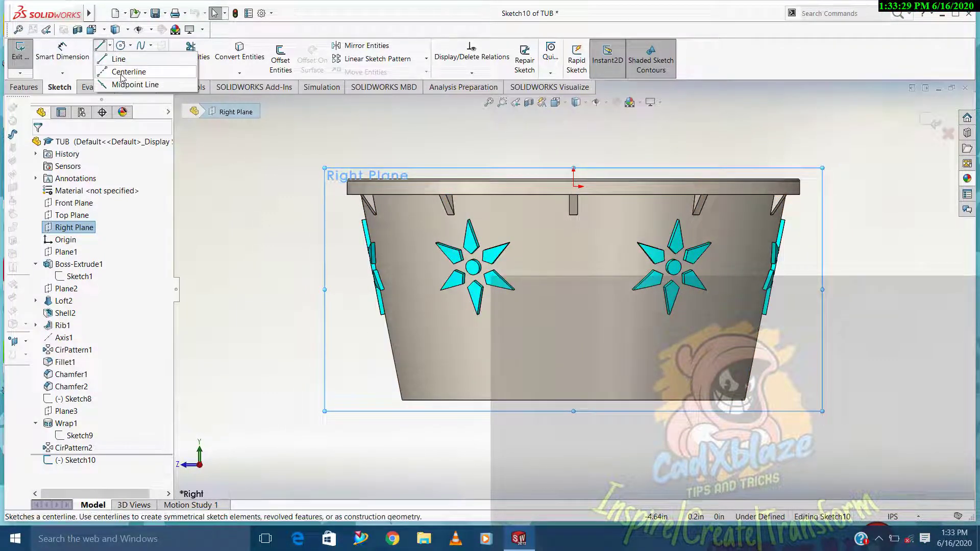
key(Escape)
click(150, 72)
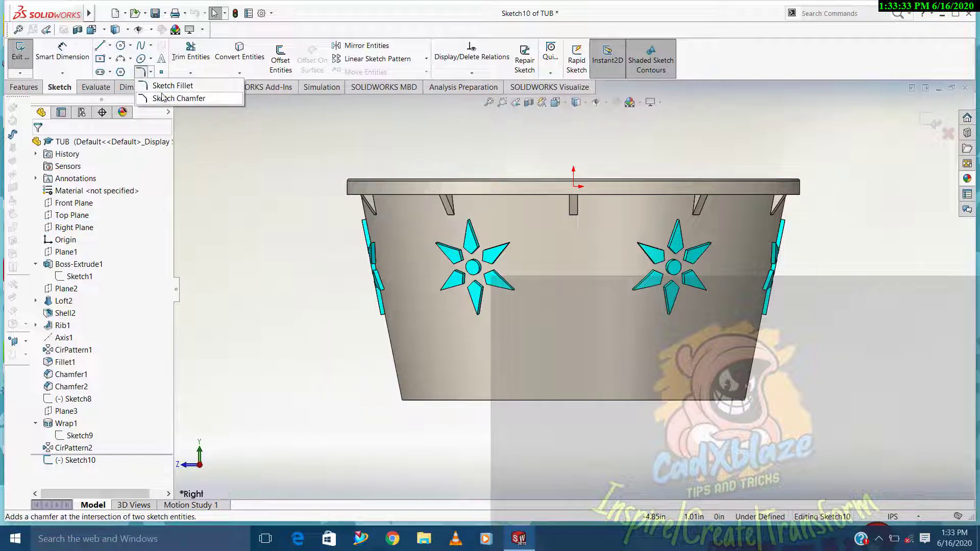
click(100, 45)
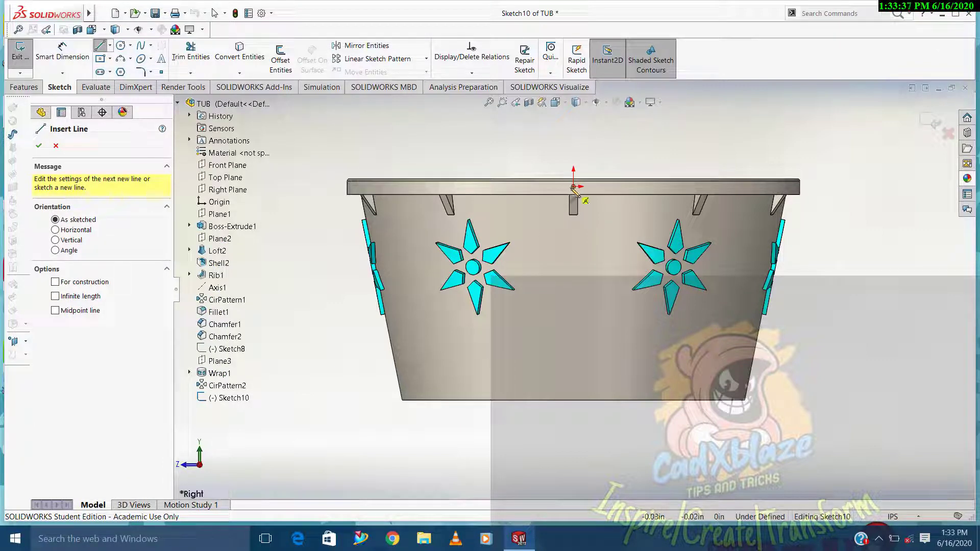
drag(575, 187, 574, 433)
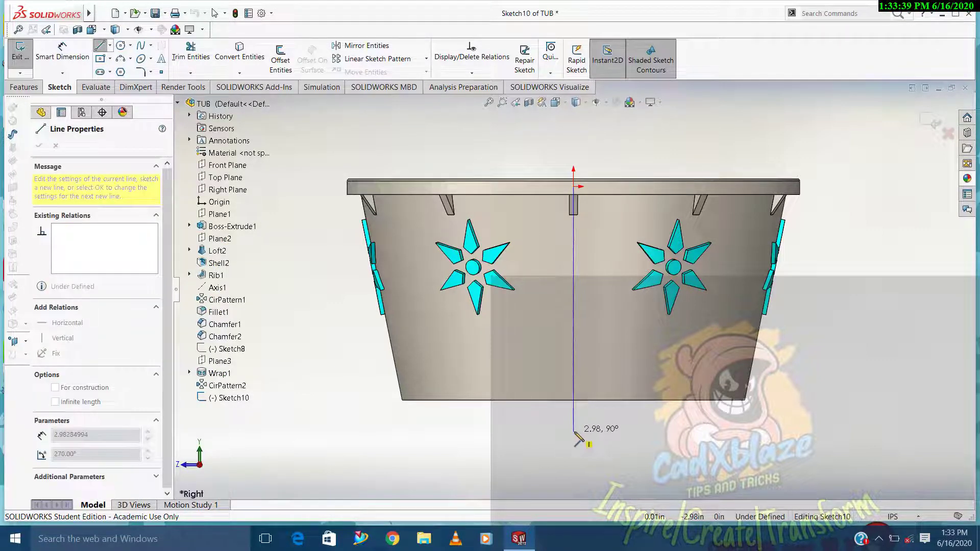
key(Escape)
click(573, 225)
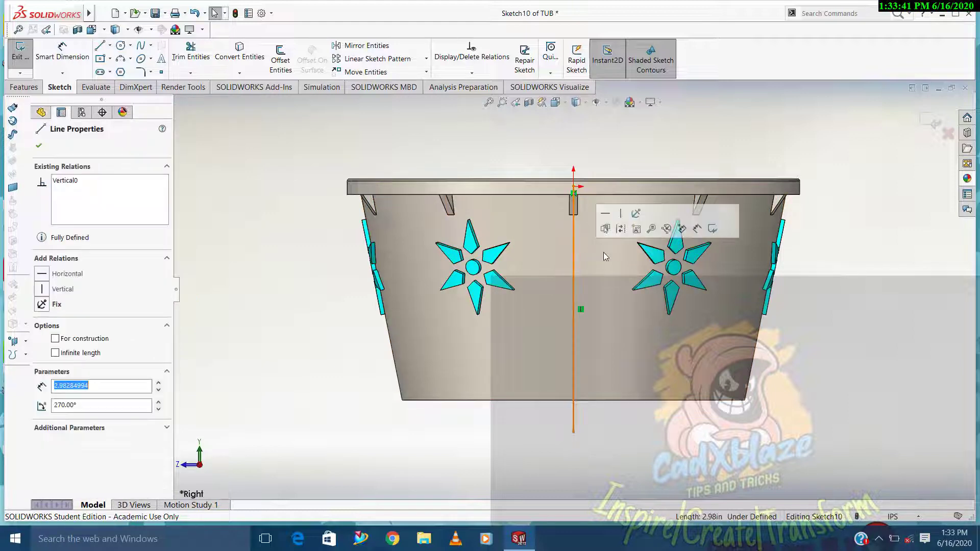
click(622, 219)
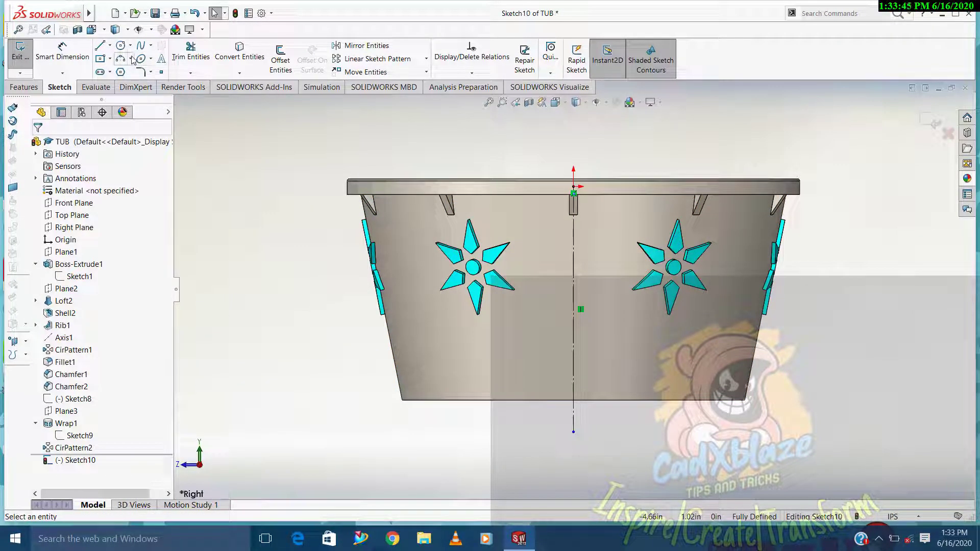
click(131, 59)
Sketch a three-point arc left of the centreline and adjust its endpoints
click(148, 95)
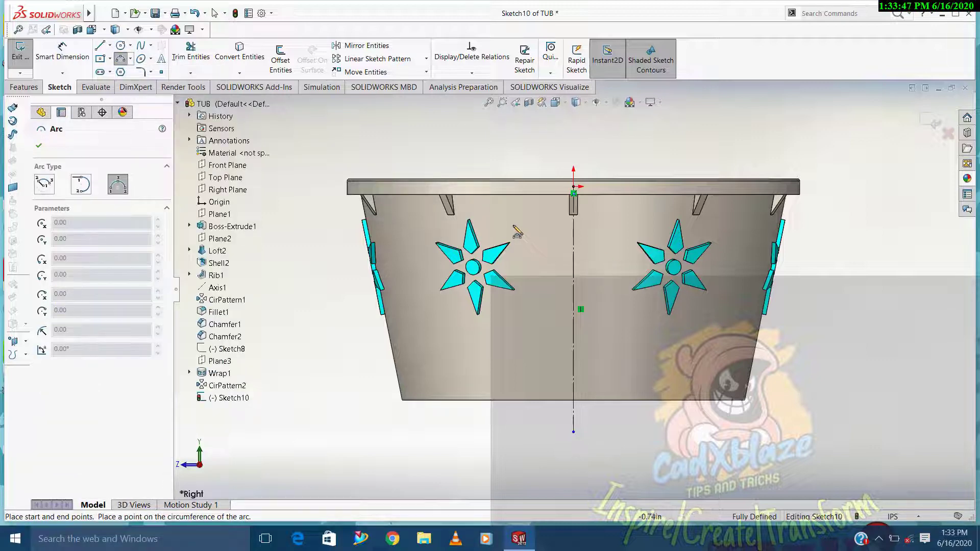
click(513, 218)
click(545, 280)
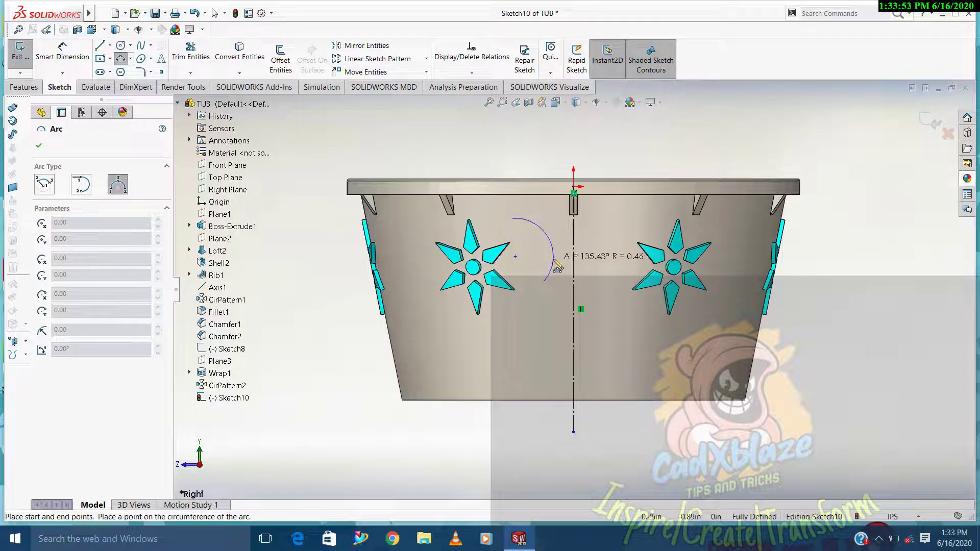
click(546, 257)
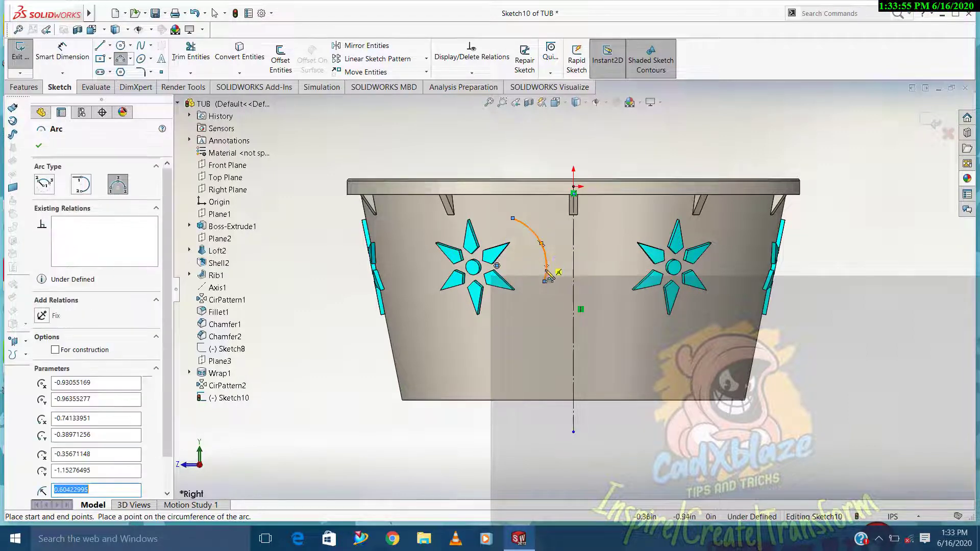
key(Escape)
mouse_move(545, 279)
mouse_down()
mouse_move(561, 249)
mouse_move(557, 262)
mouse_up()
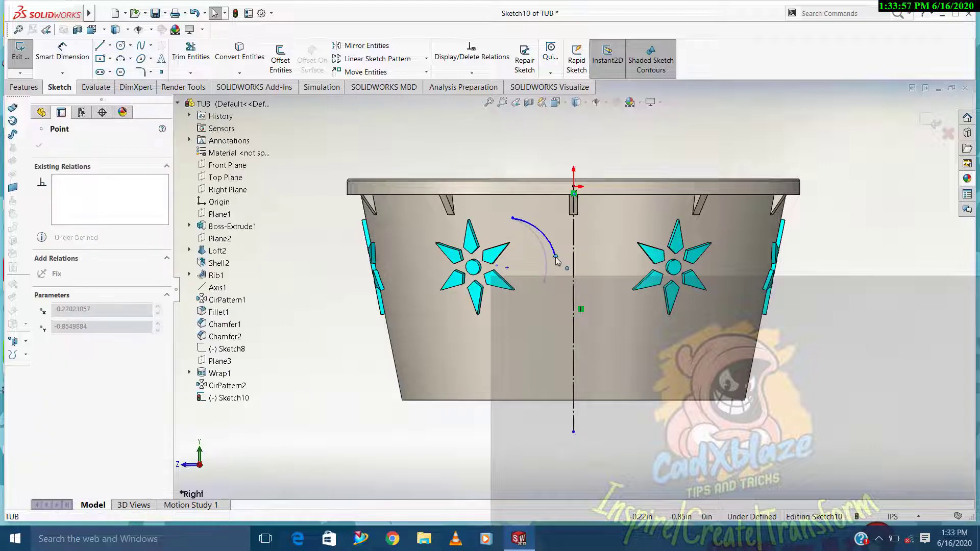
drag(512, 219, 510, 219)
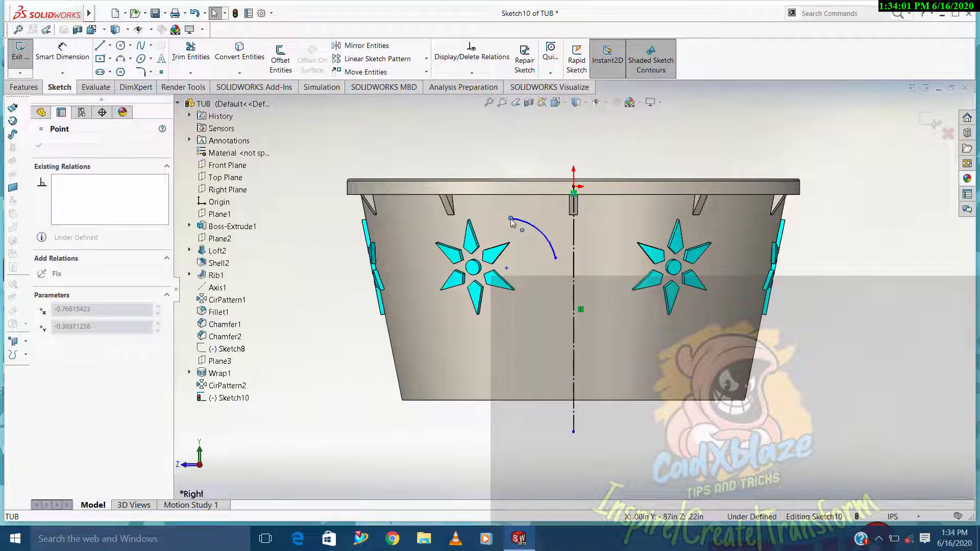
key(Escape)
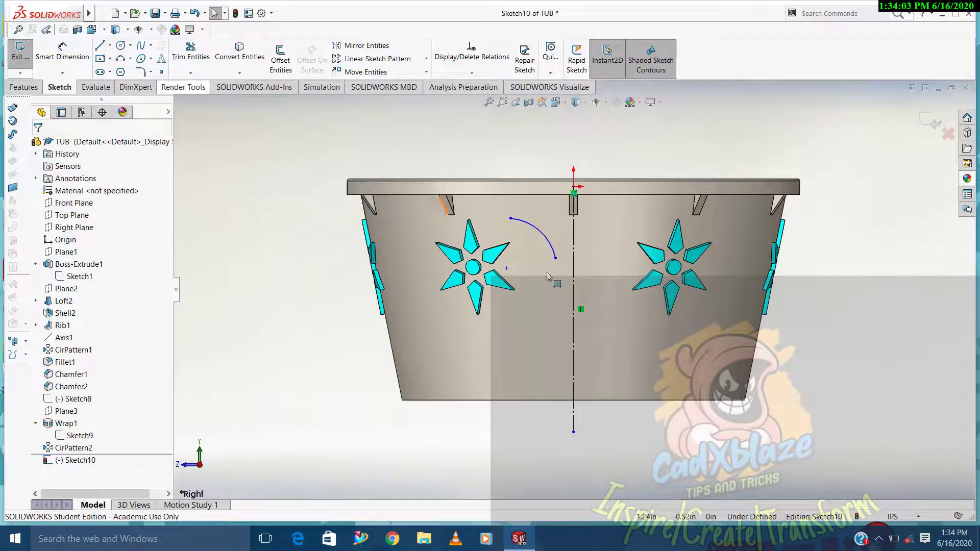
drag(556, 258, 566, 268)
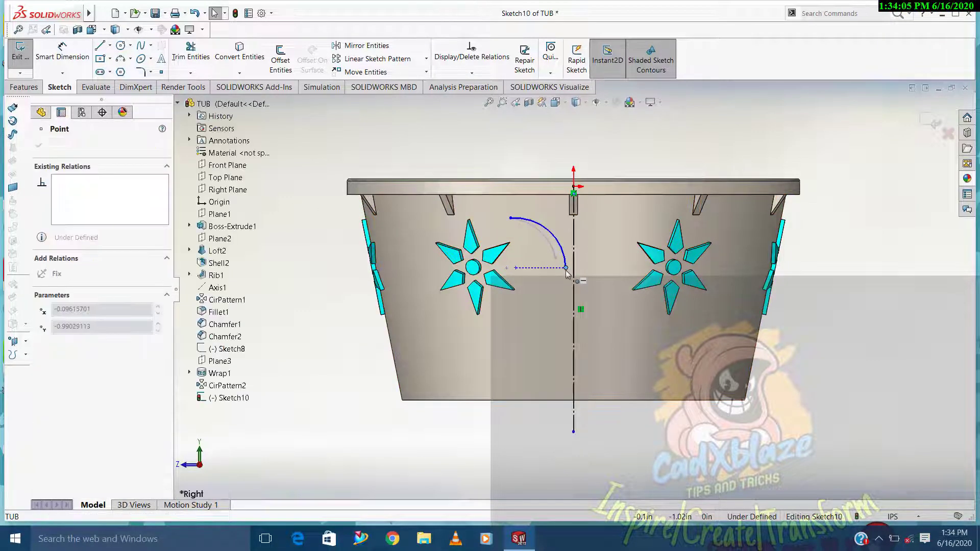
drag(511, 219, 504, 234)
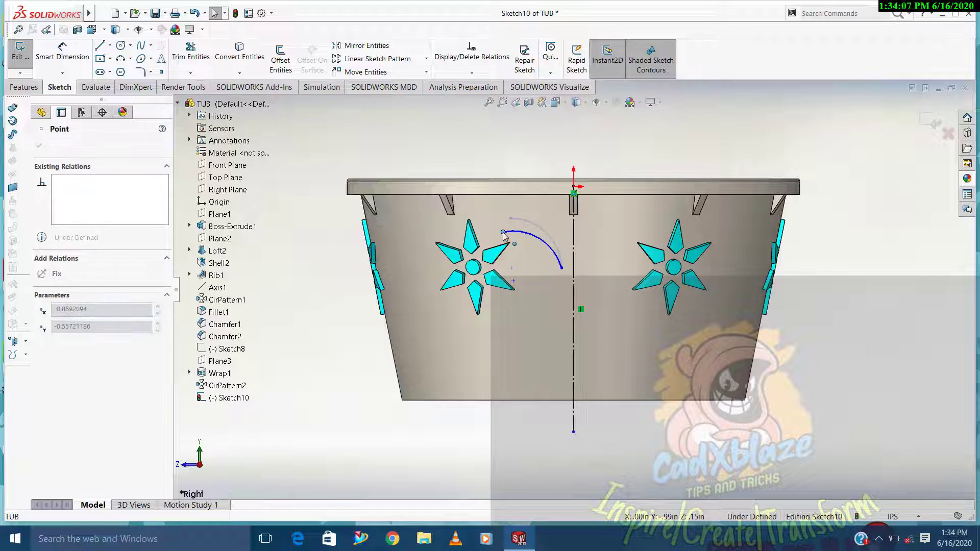
drag(561, 268, 548, 260)
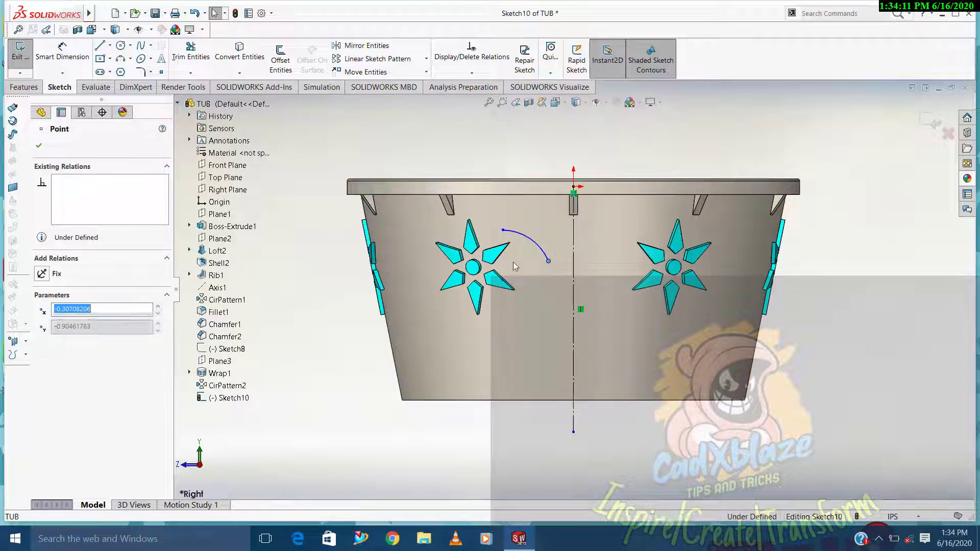
click(316, 209)
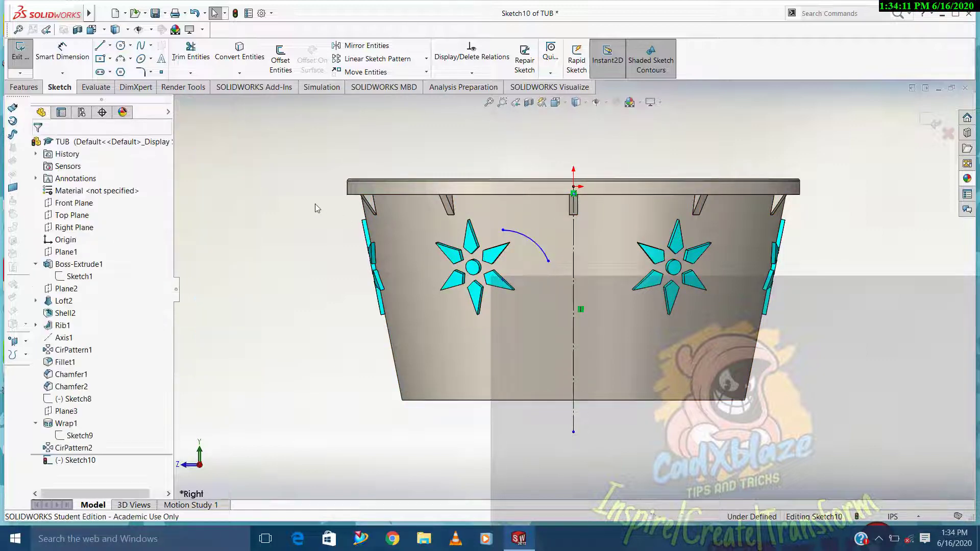
Add a second arc from the first arc's end down onto the vertical line
click(130, 58)
click(153, 97)
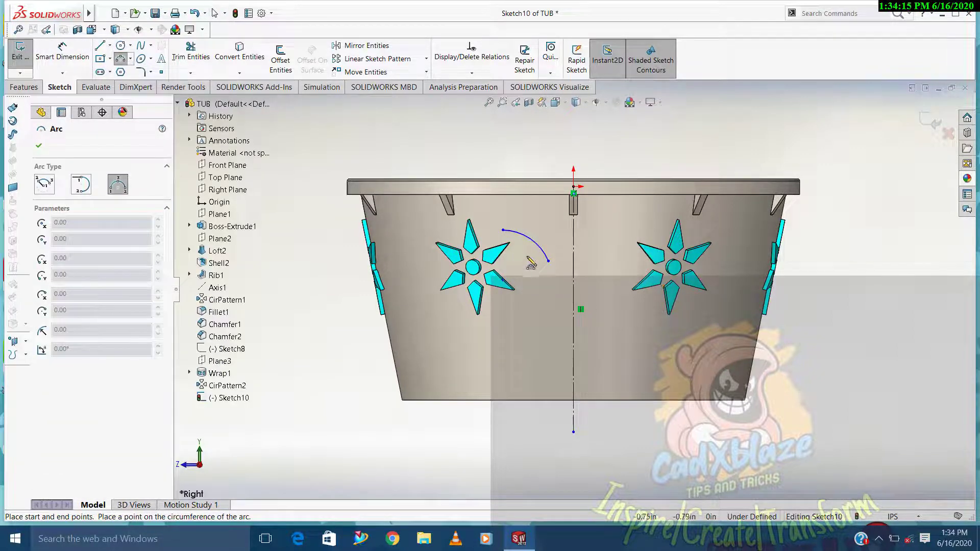
click(549, 261)
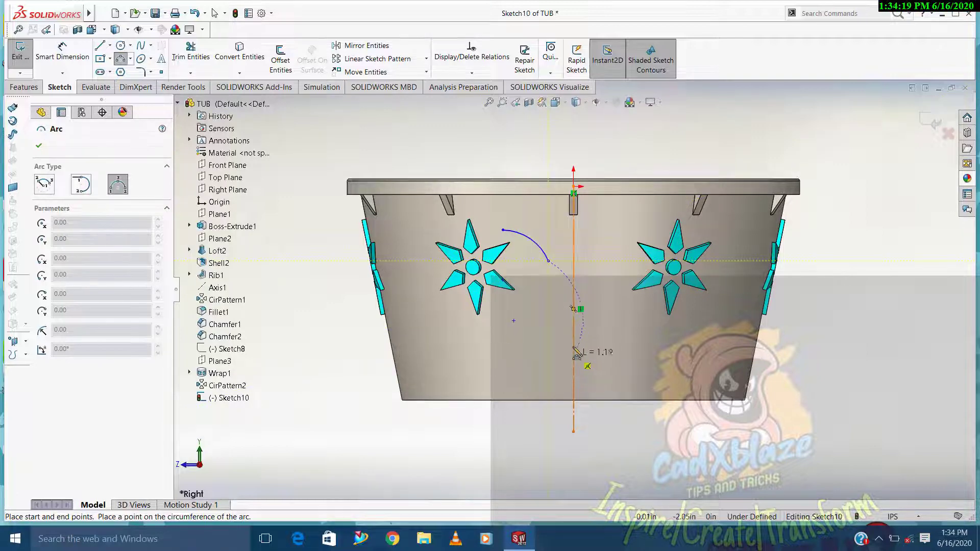
click(573, 342)
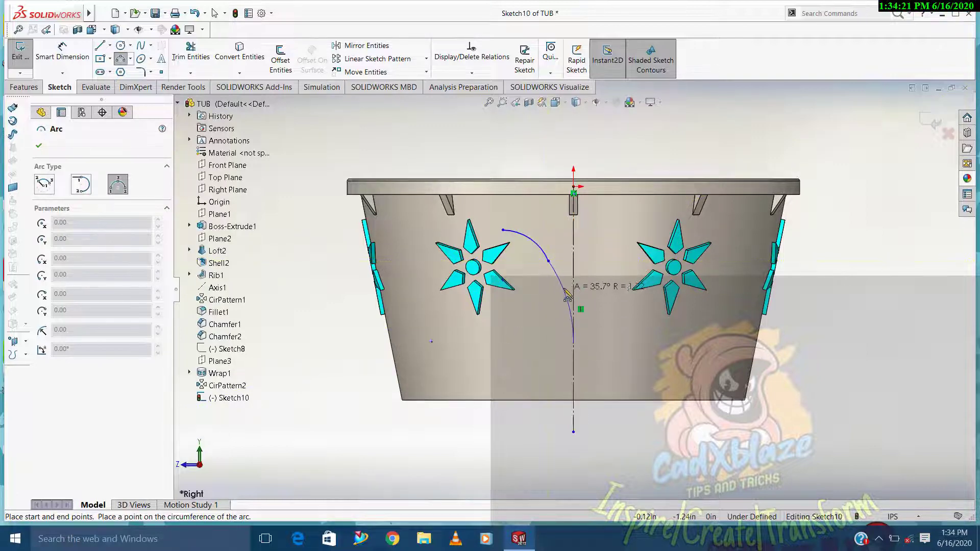
click(563, 296)
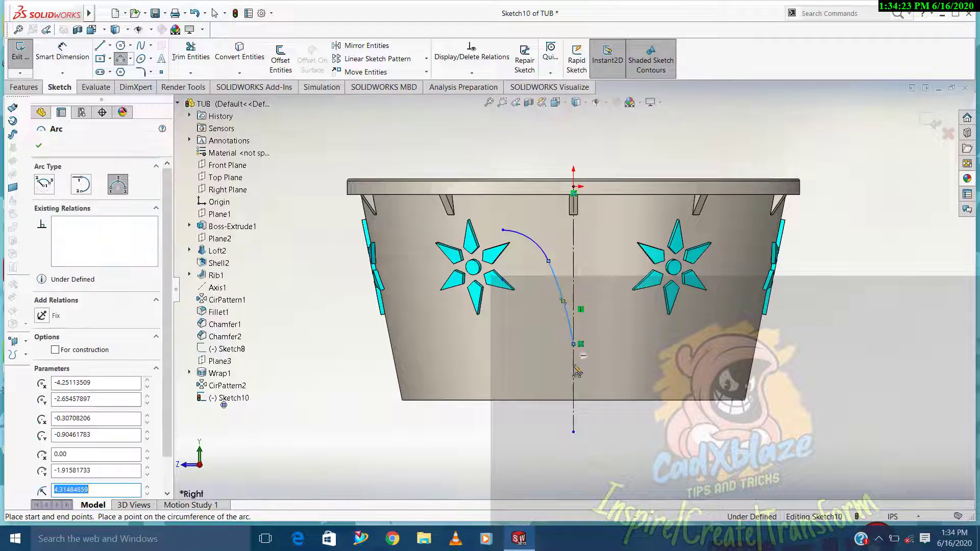
key(Escape)
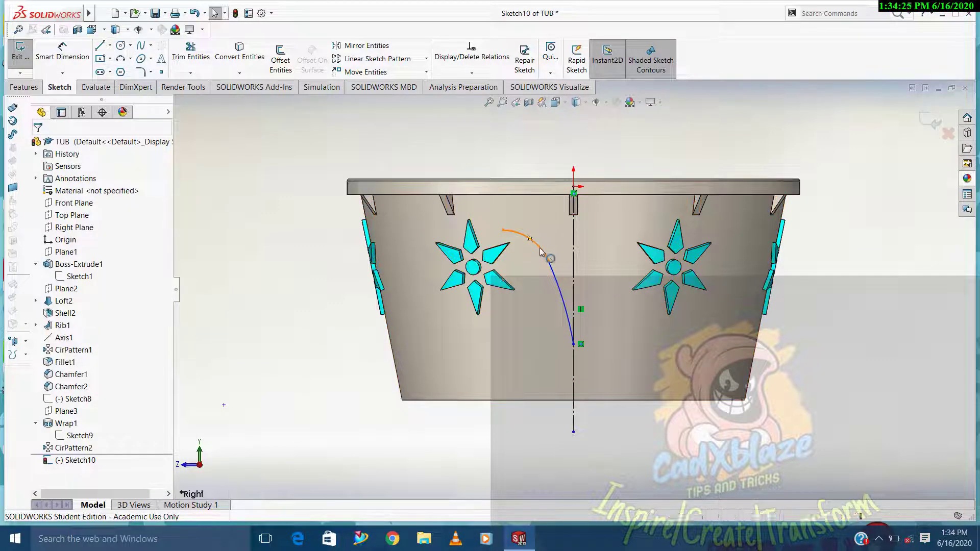
Make the two arcs tangent to each other
click(533, 240)
ctrl+click(551, 266)
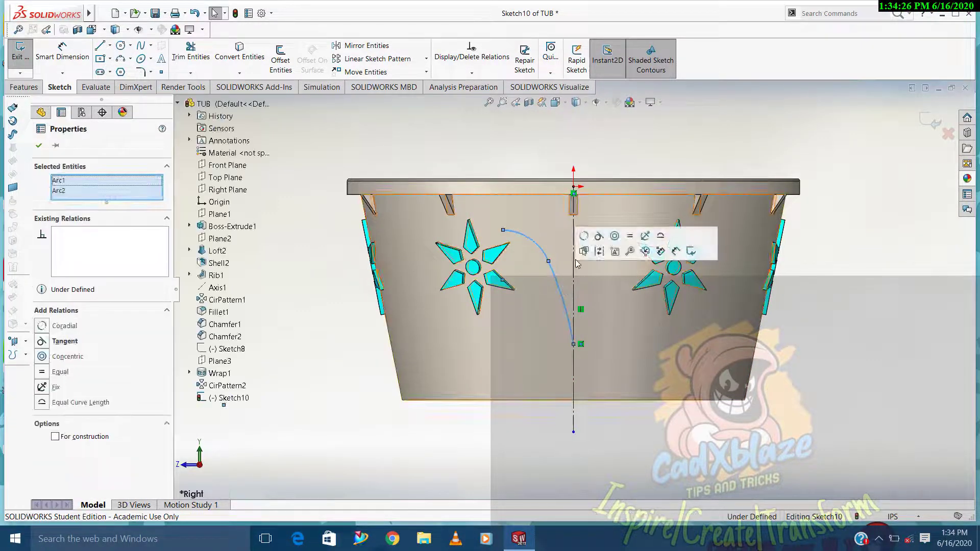
click(599, 235)
click(457, 140)
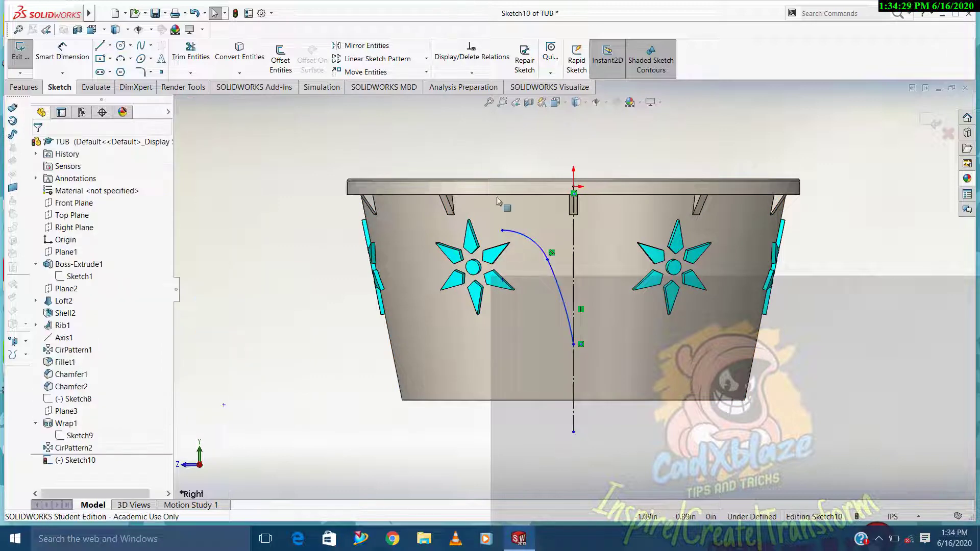
Mirror Arc1 and Arc2 about the vertical centreline Line1
click(360, 45)
click(535, 249)
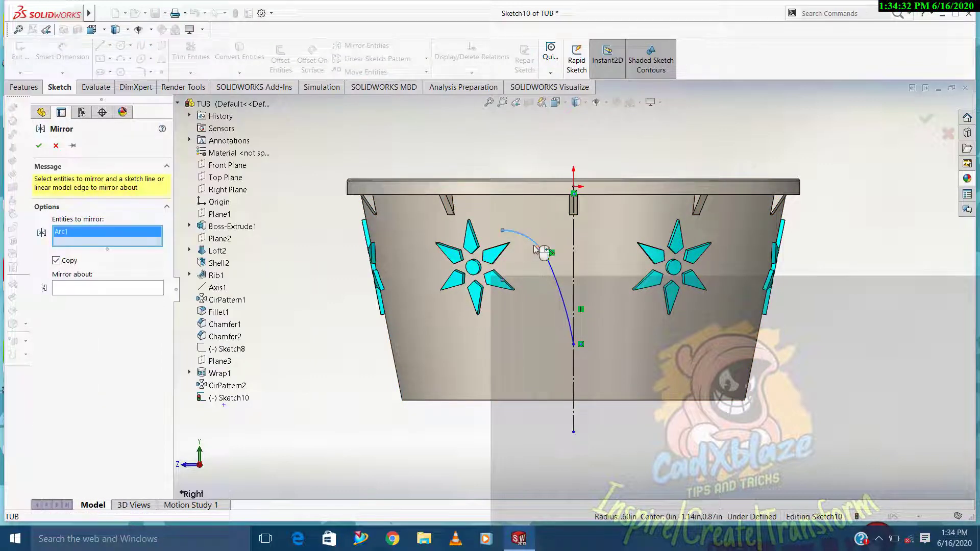
click(554, 283)
click(83, 302)
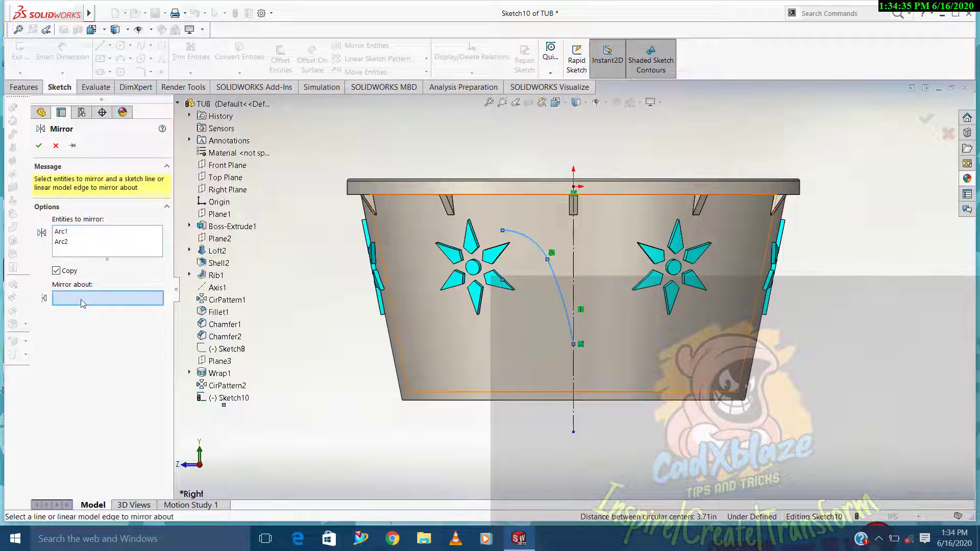
click(575, 258)
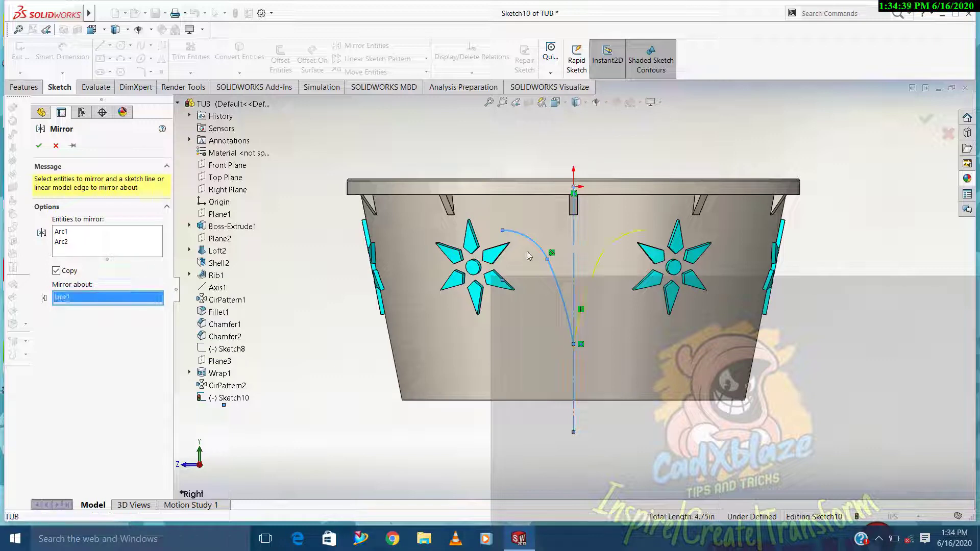
click(39, 149)
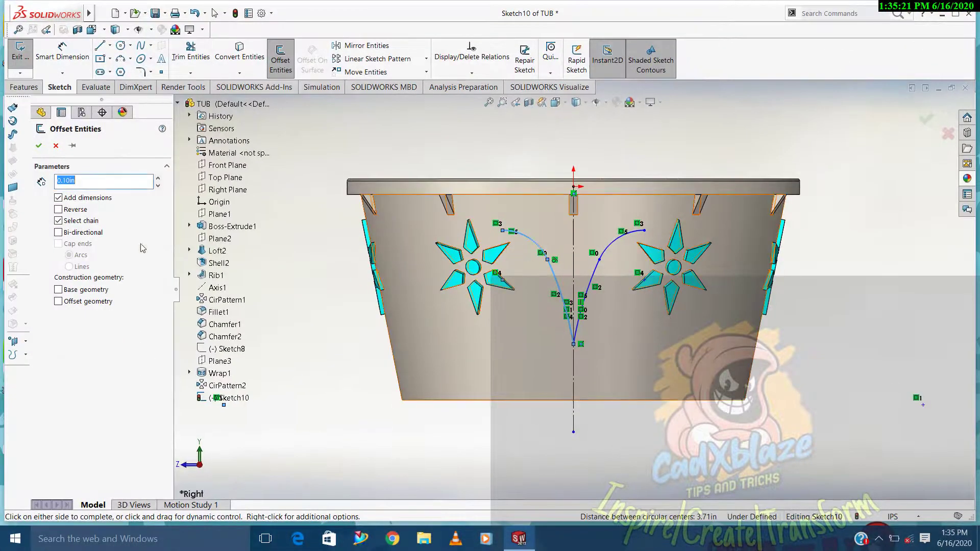
Offset the V-shaped arc chain 0.05 in toward its reversed, inner side
click(58, 210)
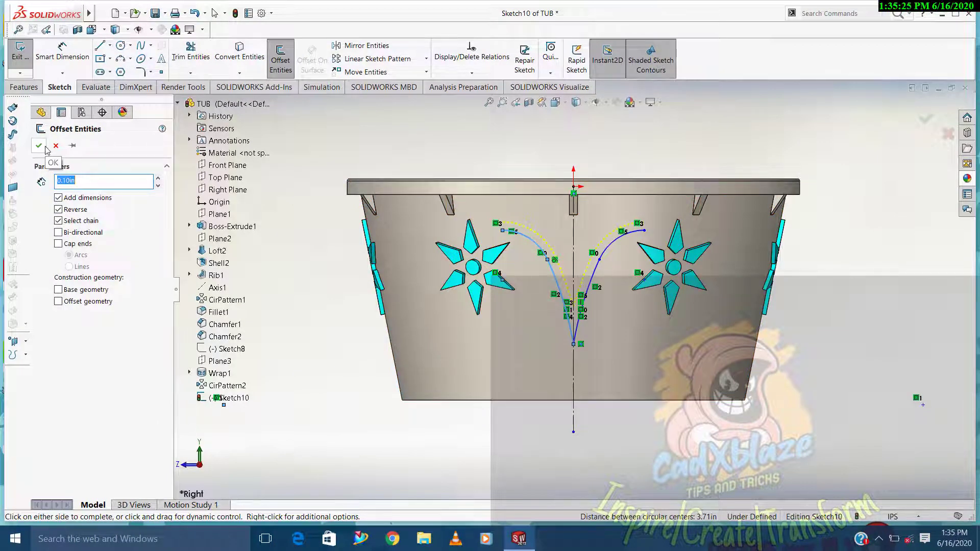
text(0)
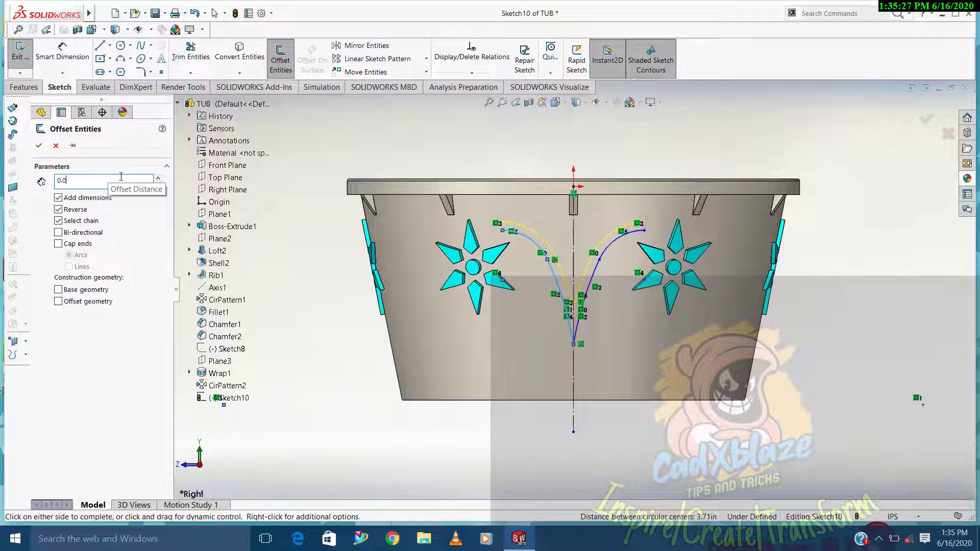
click(39, 147)
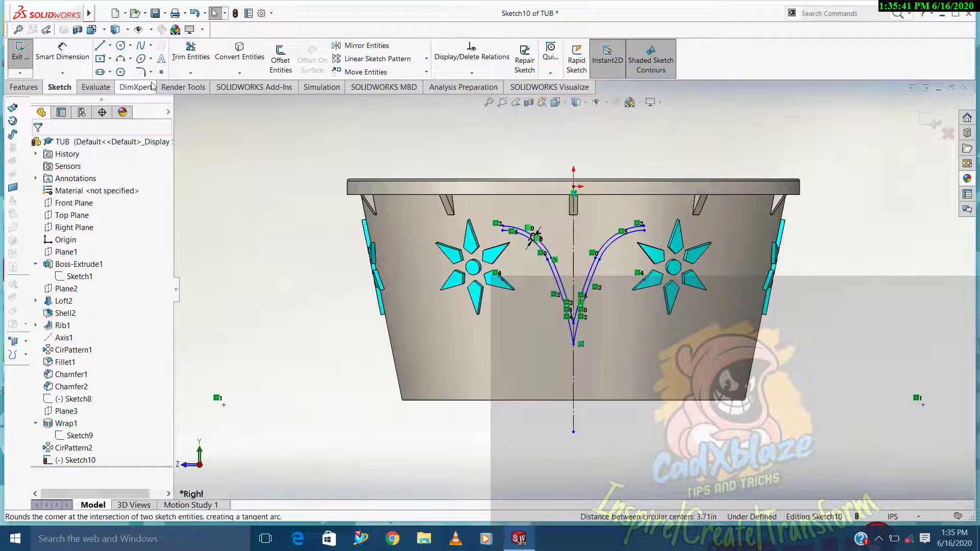
Draw a four-sided diamond centred on the centreline inside the V
click(120, 72)
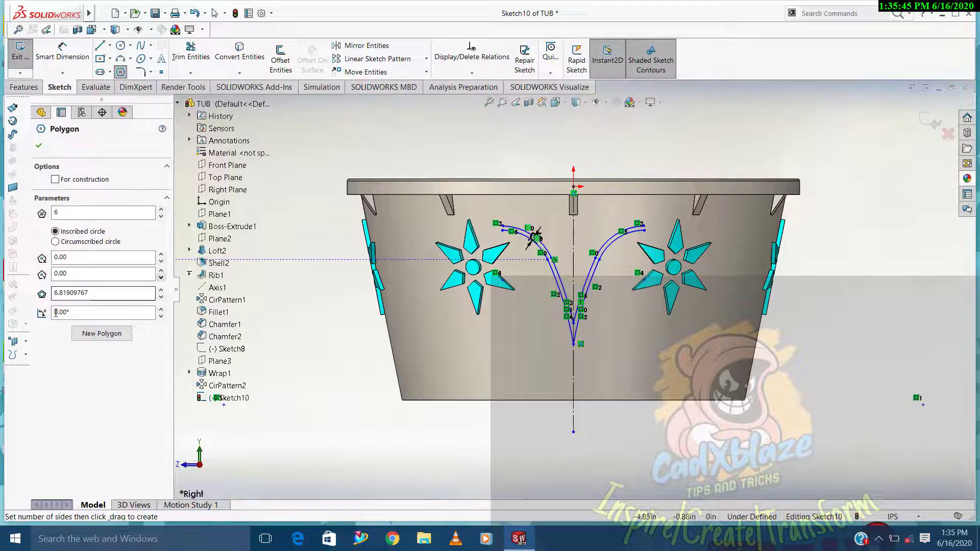
click(161, 216)
click(161, 216)
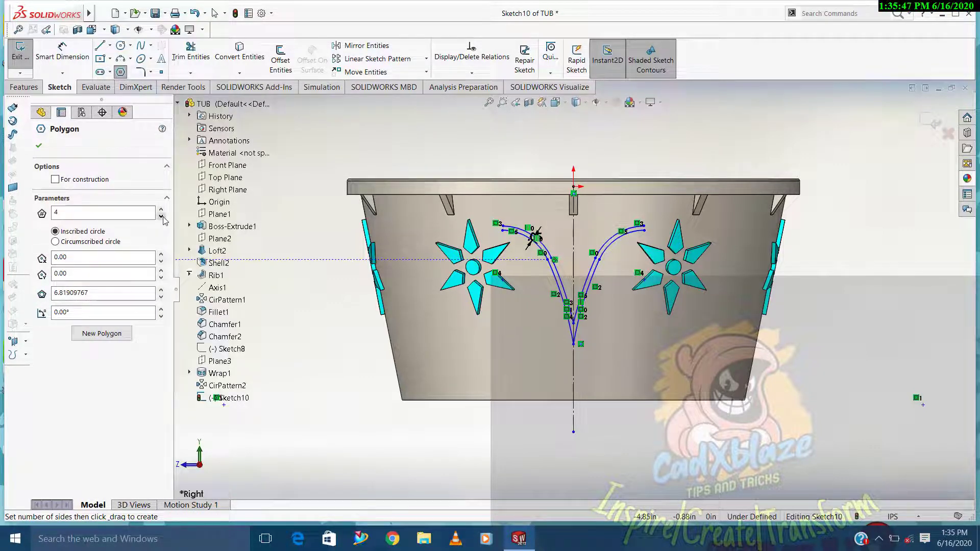
click(574, 243)
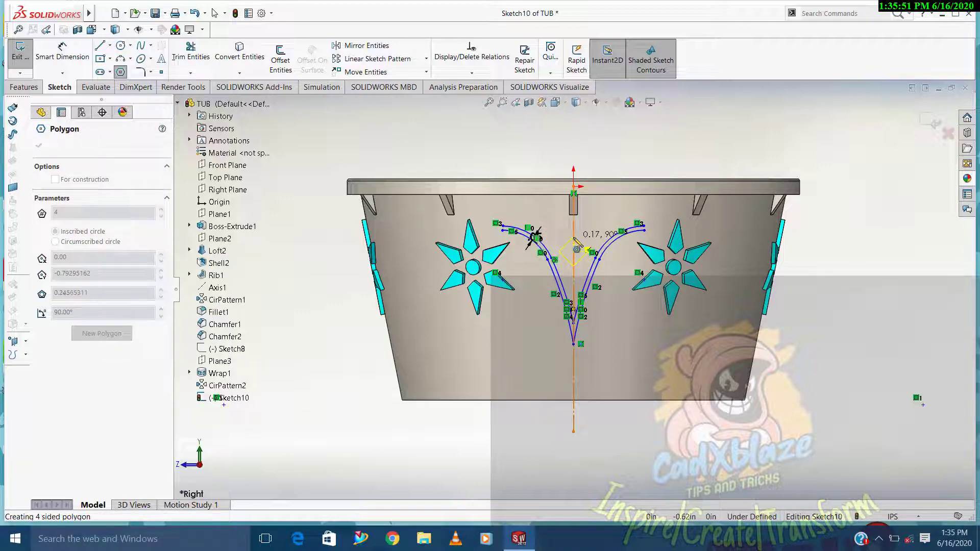
click(576, 240)
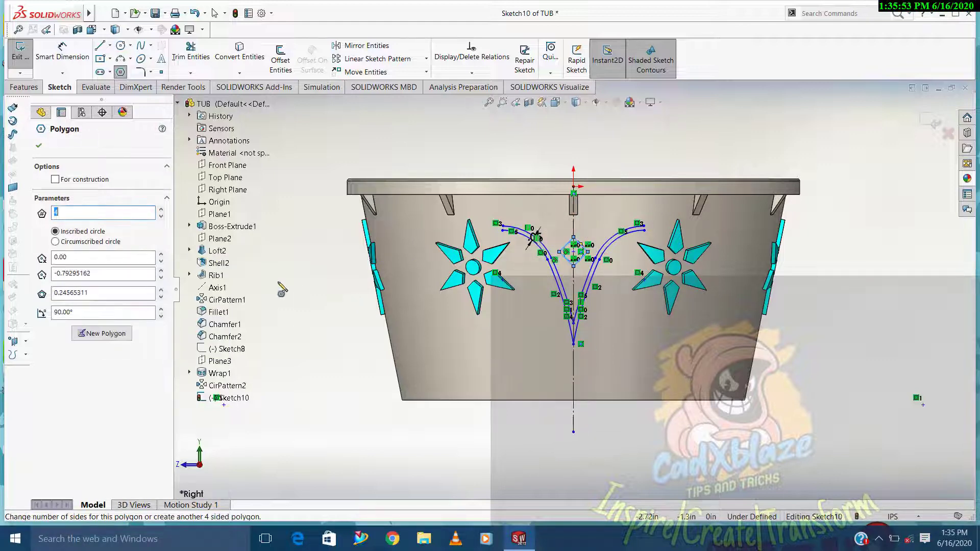
click(40, 146)
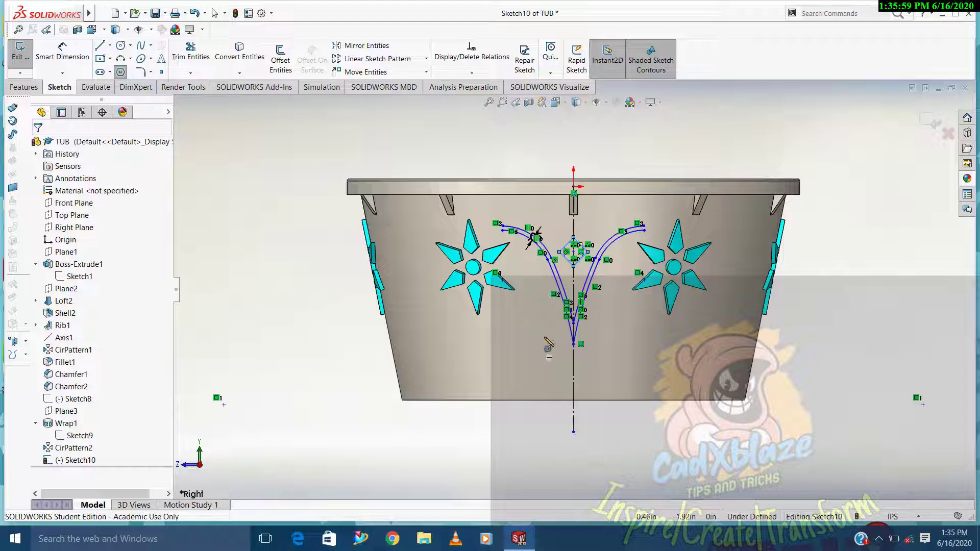
Draw a small diamond near the tub's bottom, left of the centreline
click(552, 382)
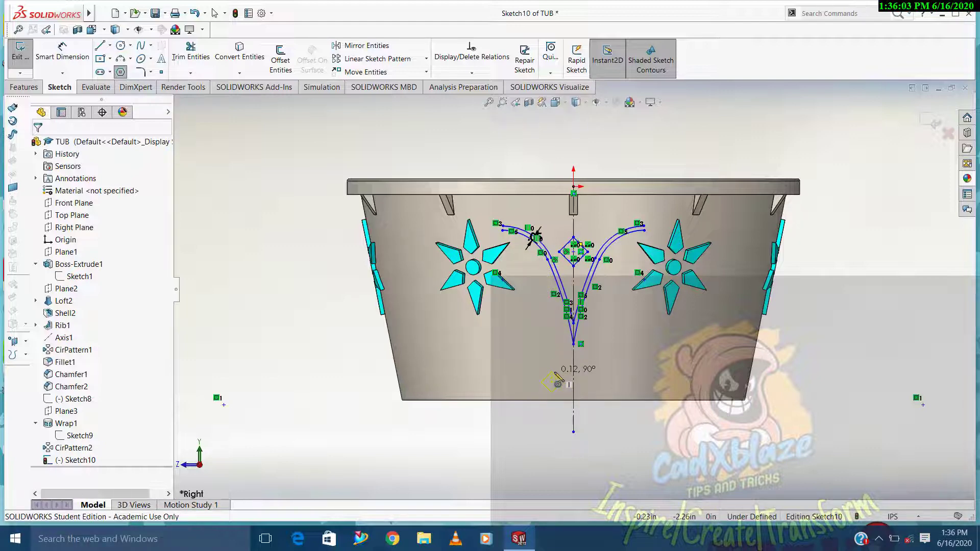
click(556, 377)
key(Escape)
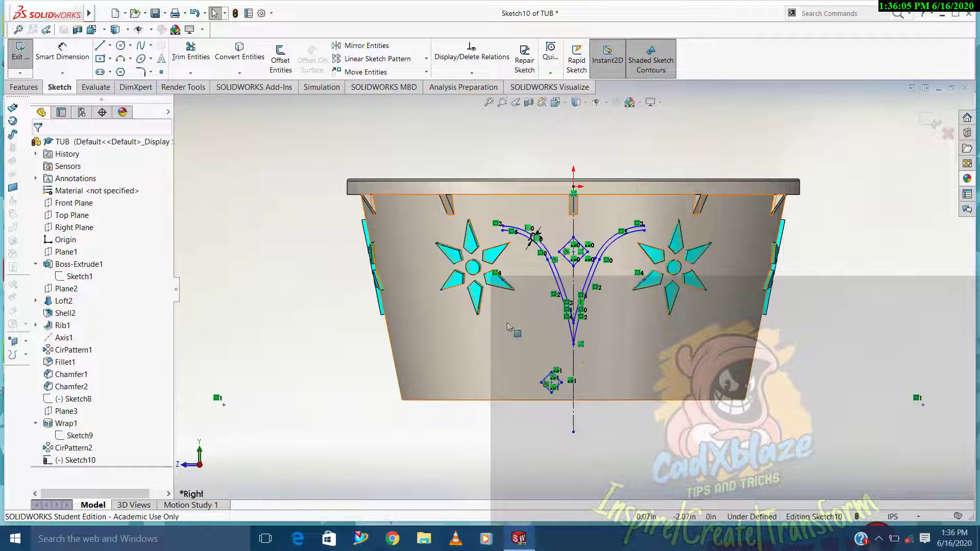
click(367, 45)
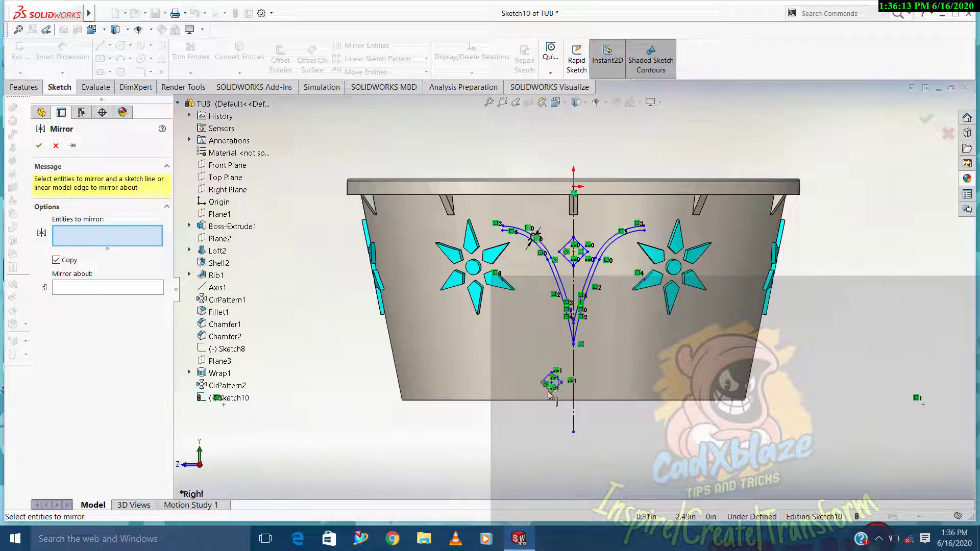
Mirror the small bottom diamond about Line1 to the right side
click(550, 392)
click(545, 382)
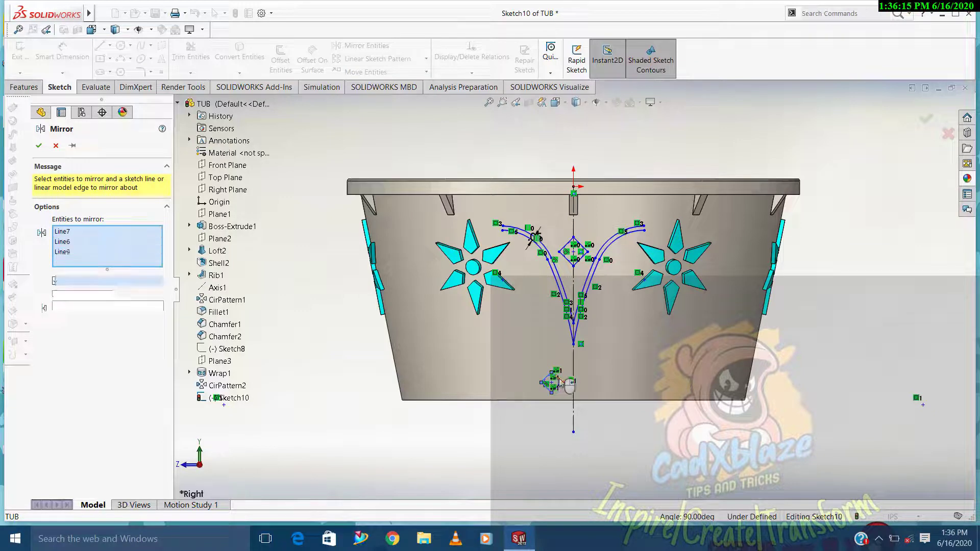
click(557, 377)
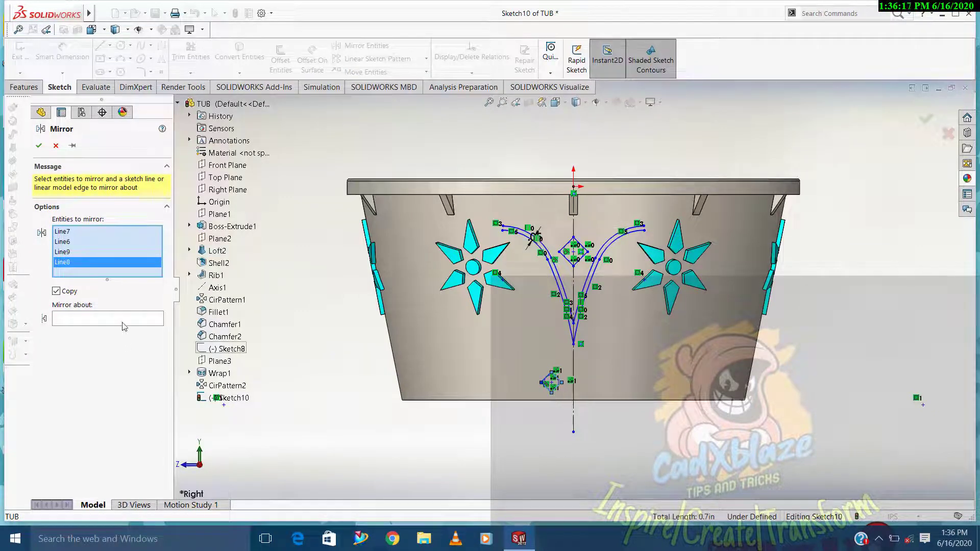
click(154, 321)
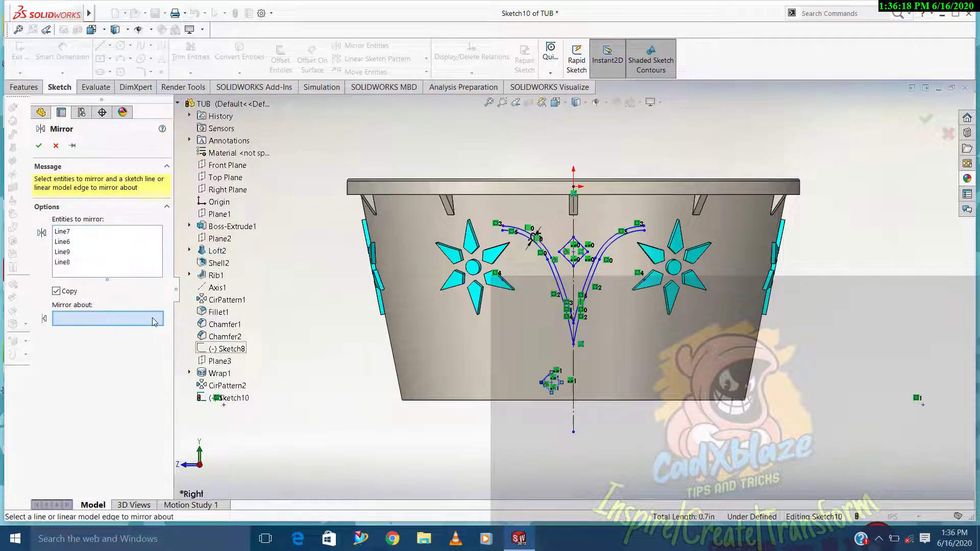
click(574, 362)
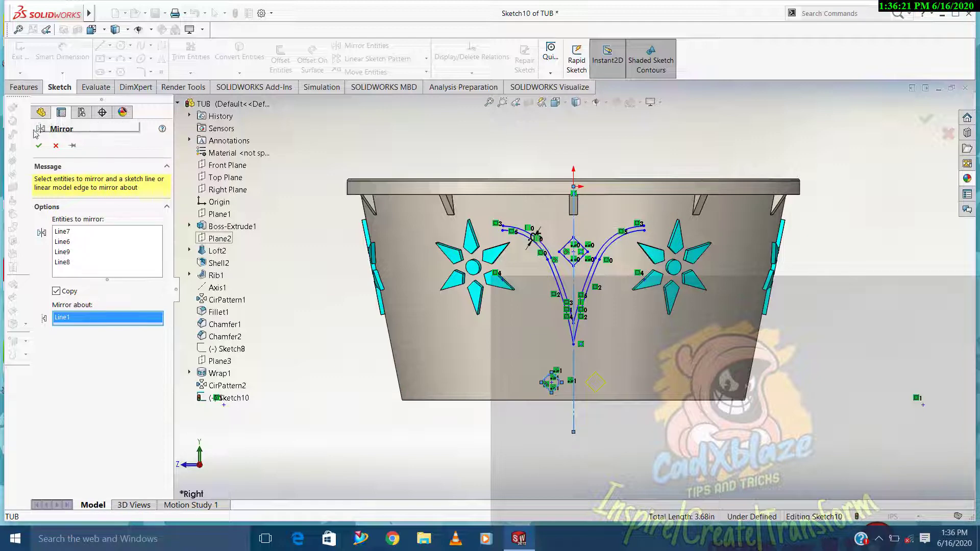
click(38, 146)
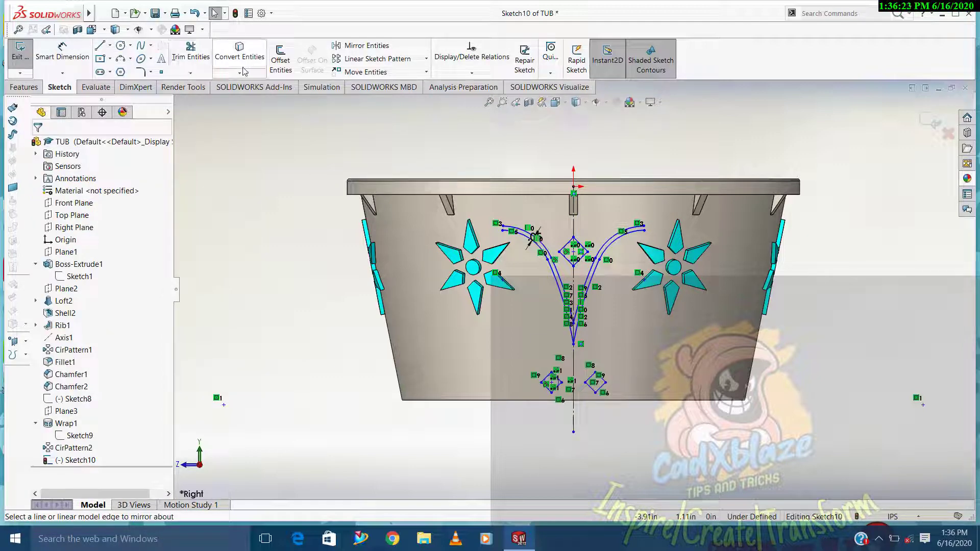
Draw another four-sided diamond on the centreline between the pair
click(120, 72)
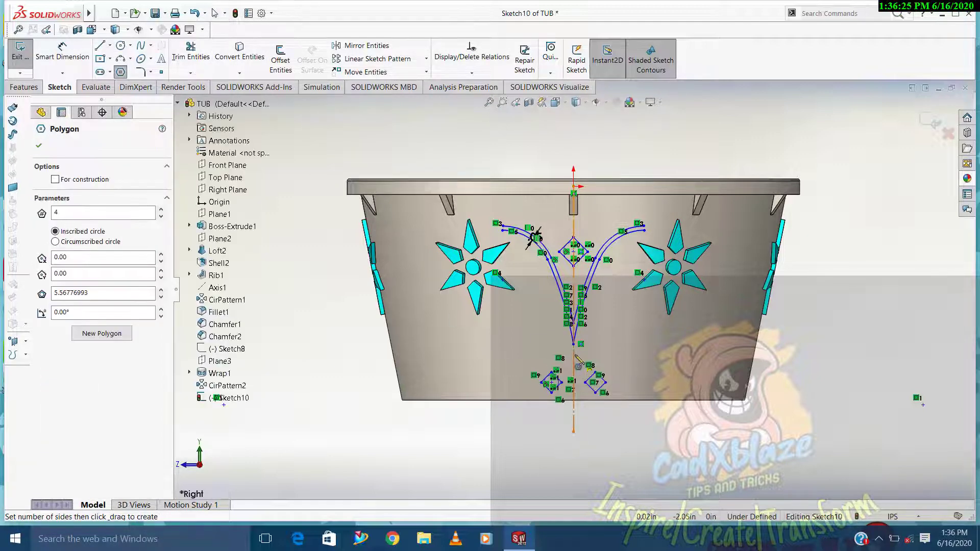
drag(573, 364, 578, 381)
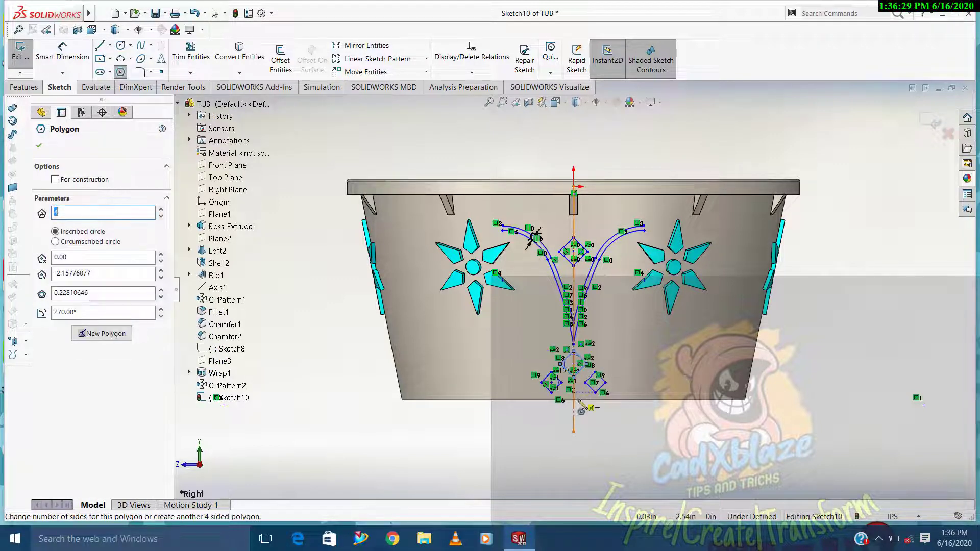
key(Escape)
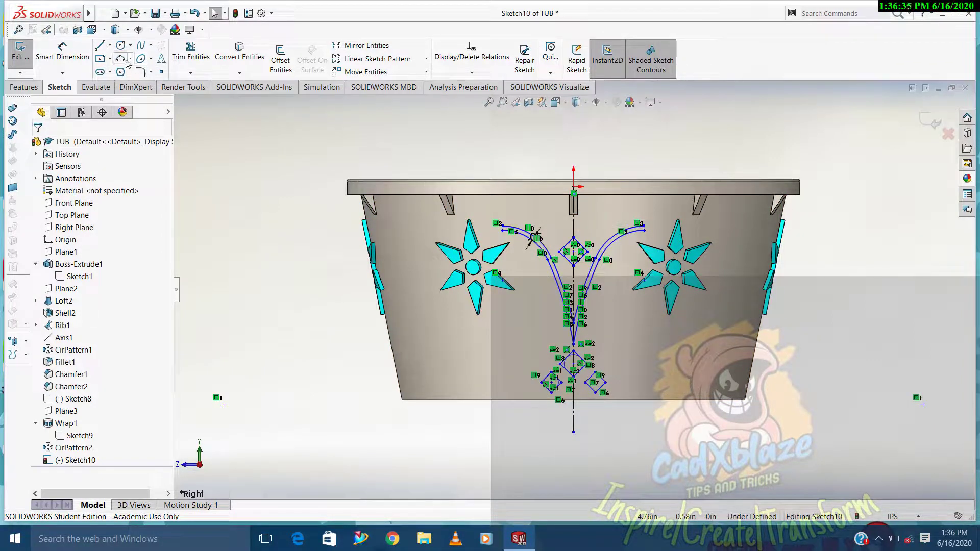
key(Return)
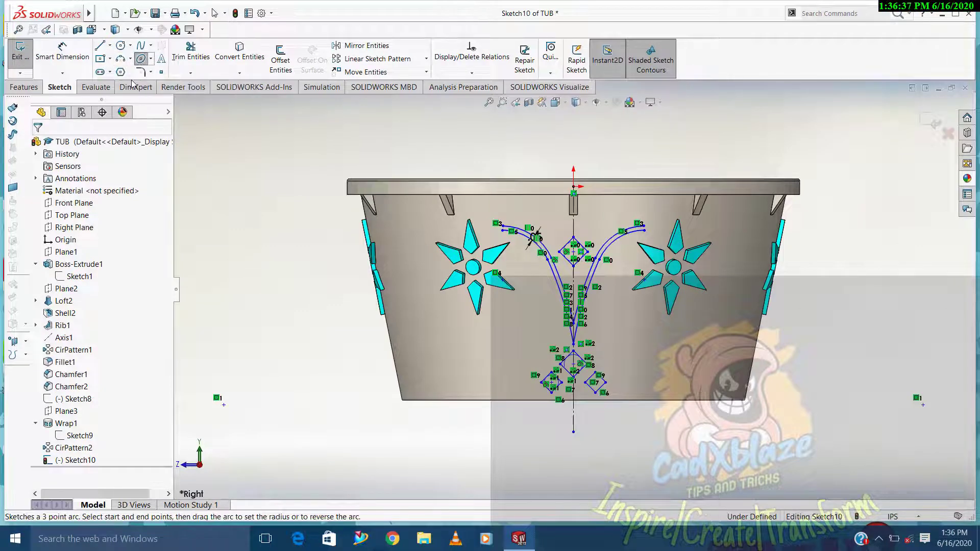
Add small three-point arc curls at the left and right ends of the stroke
click(128, 62)
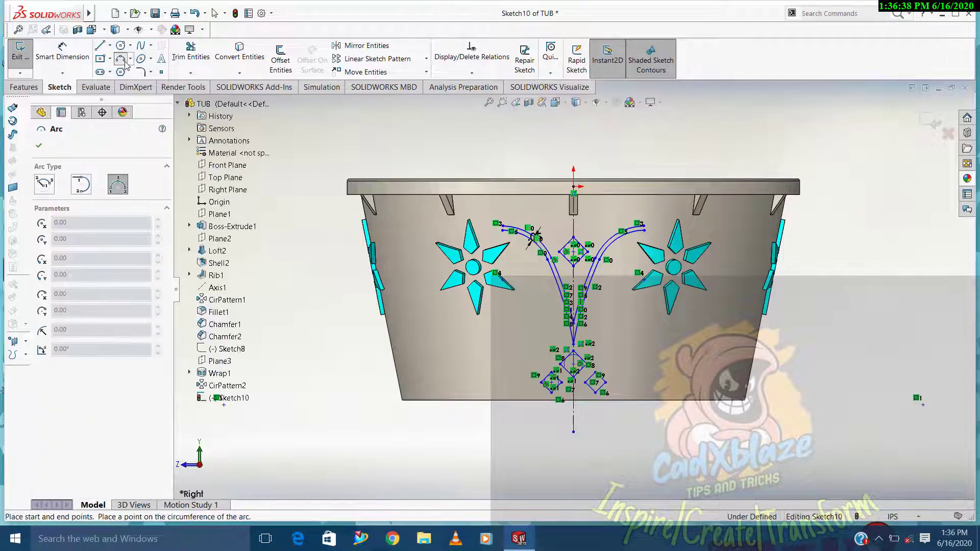
click(531, 228)
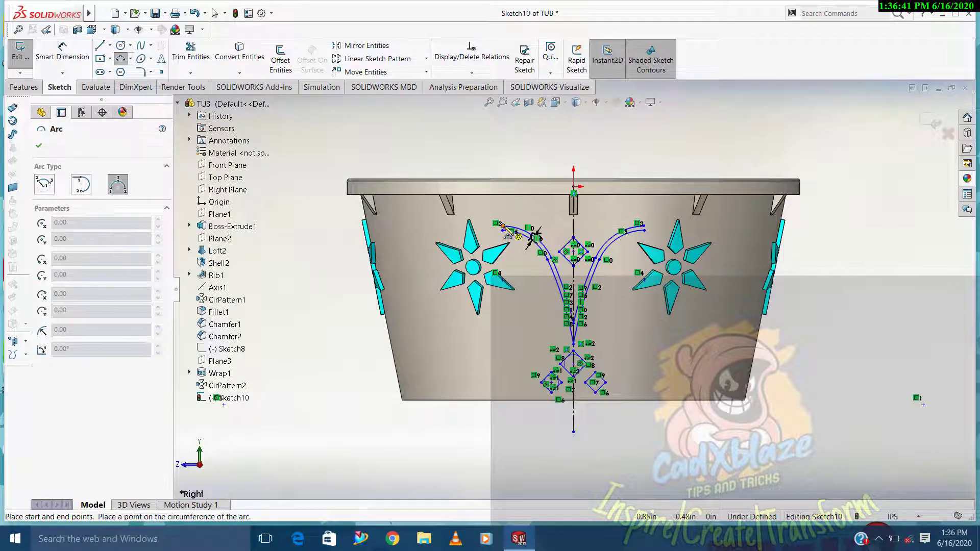
click(492, 235)
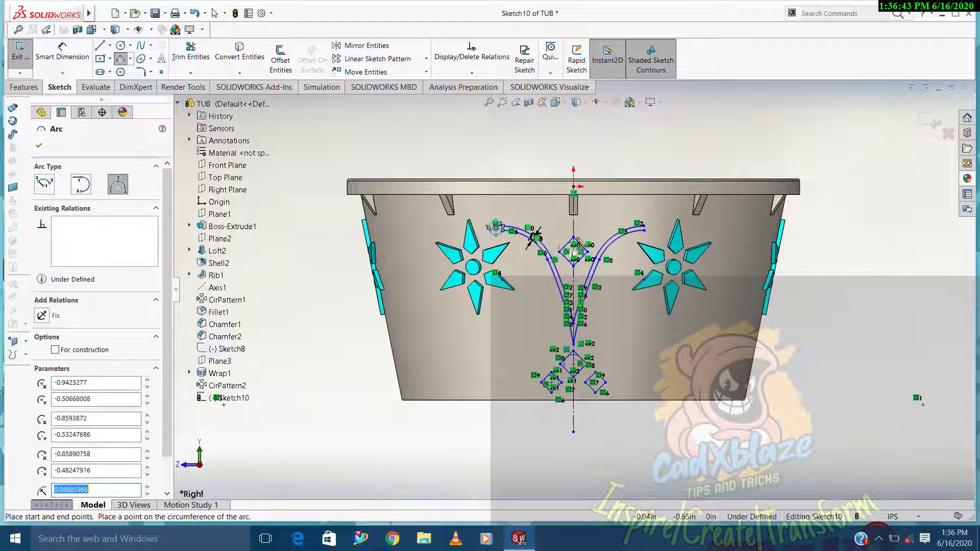
click(648, 228)
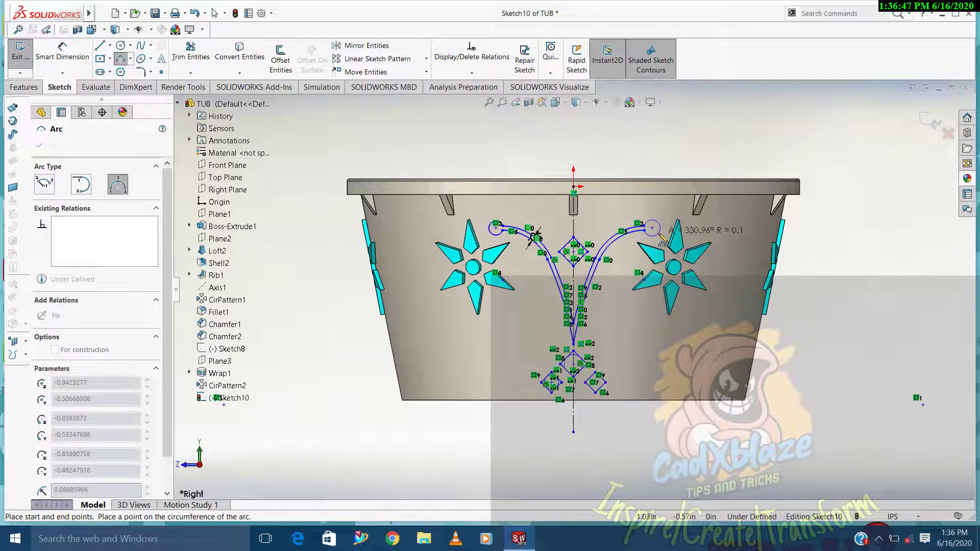
click(657, 236)
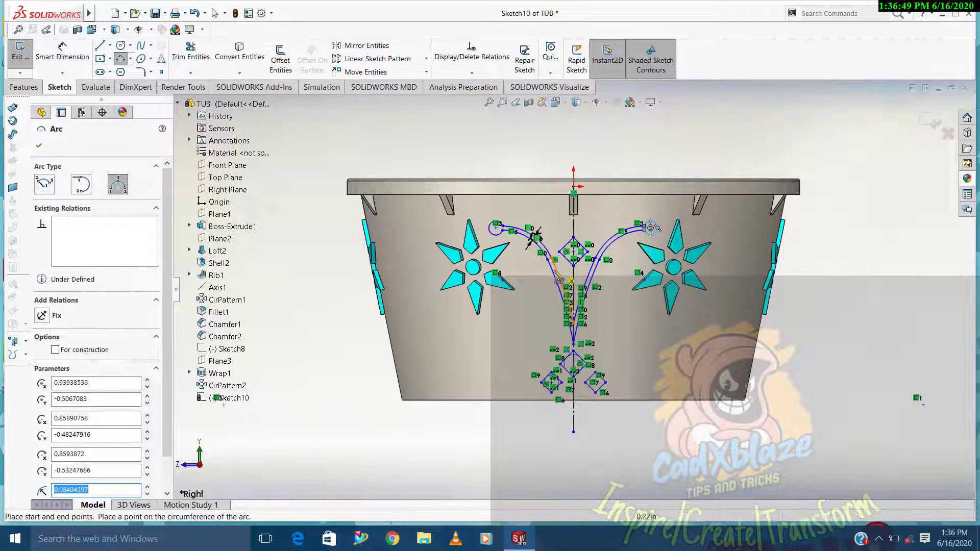
key(Escape)
Dimension both end circles with a 0.09 in radius
click(62, 51)
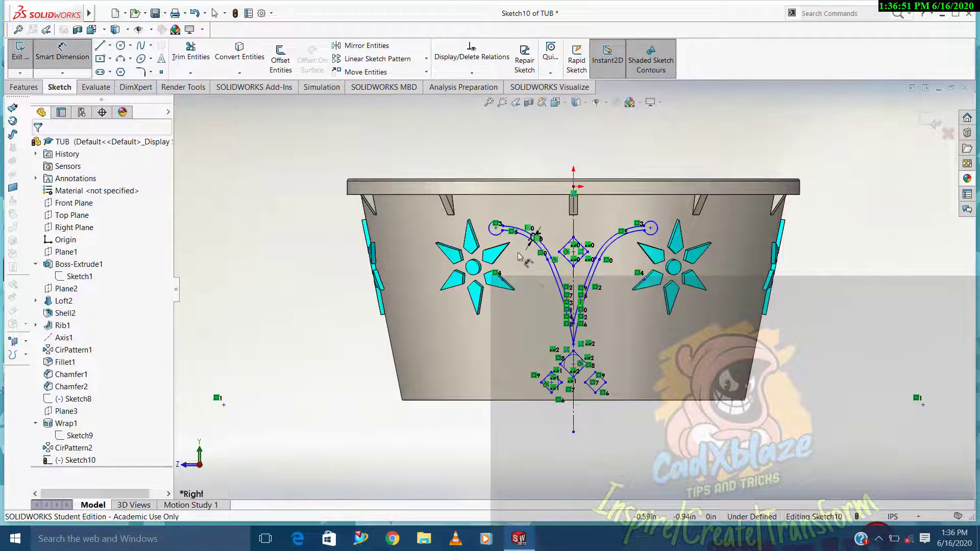
click(495, 227)
click(483, 170)
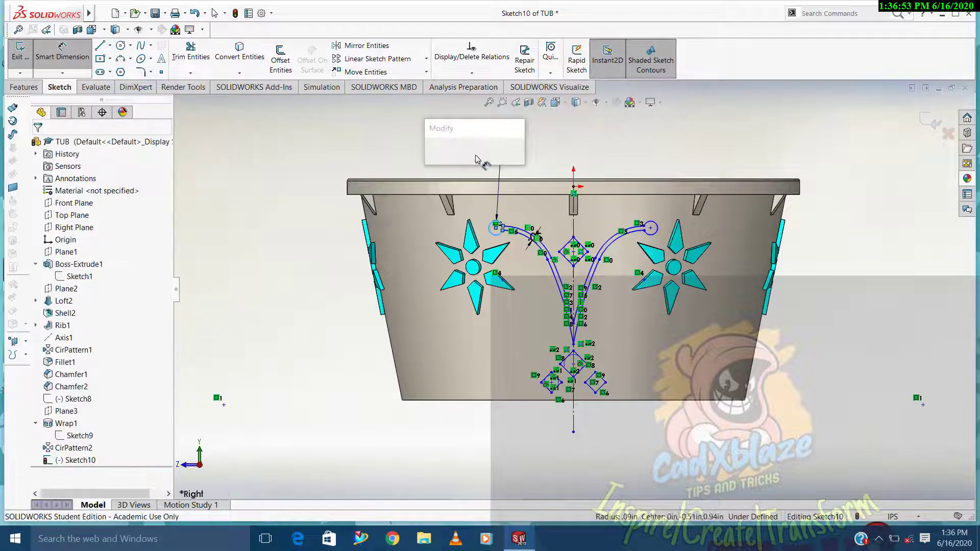
text(0.)
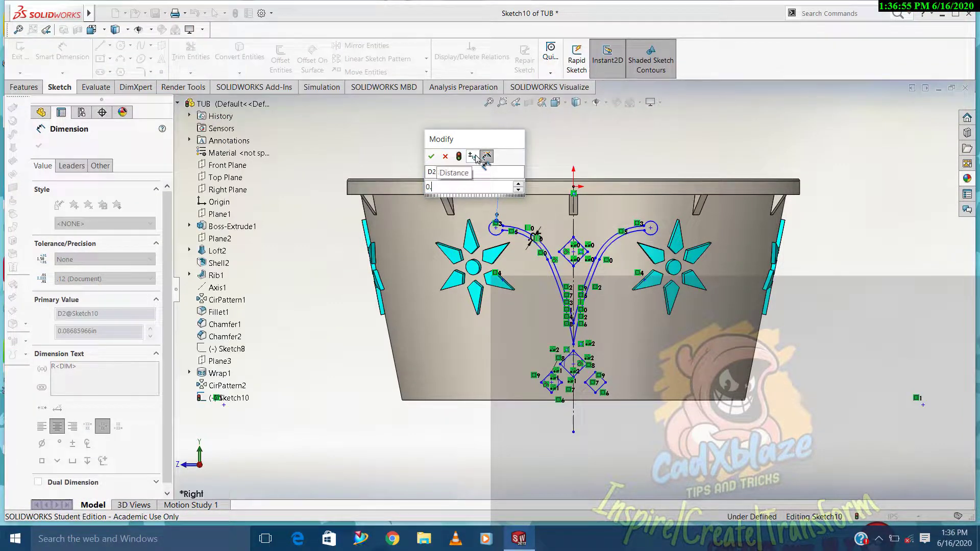
text(09)
key(Return)
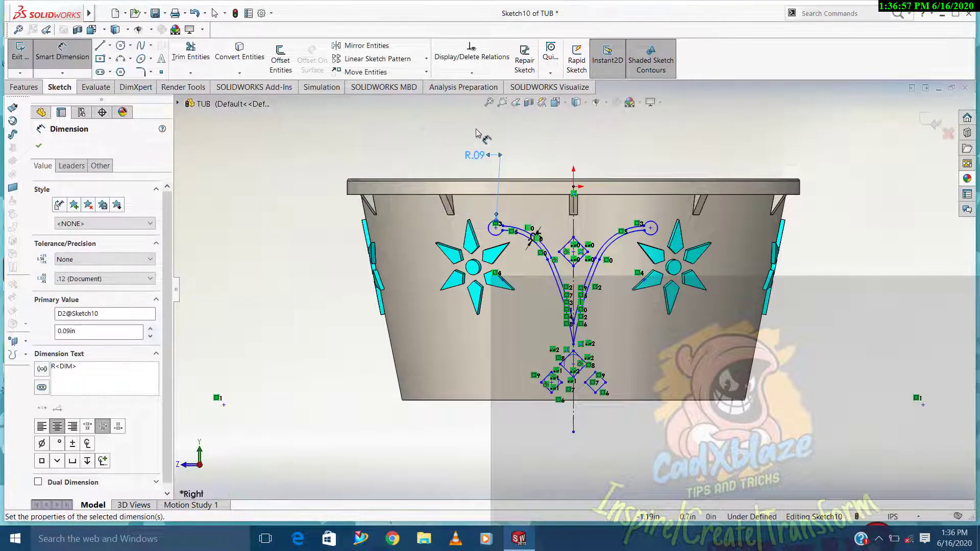
click(657, 228)
click(659, 140)
text(0)
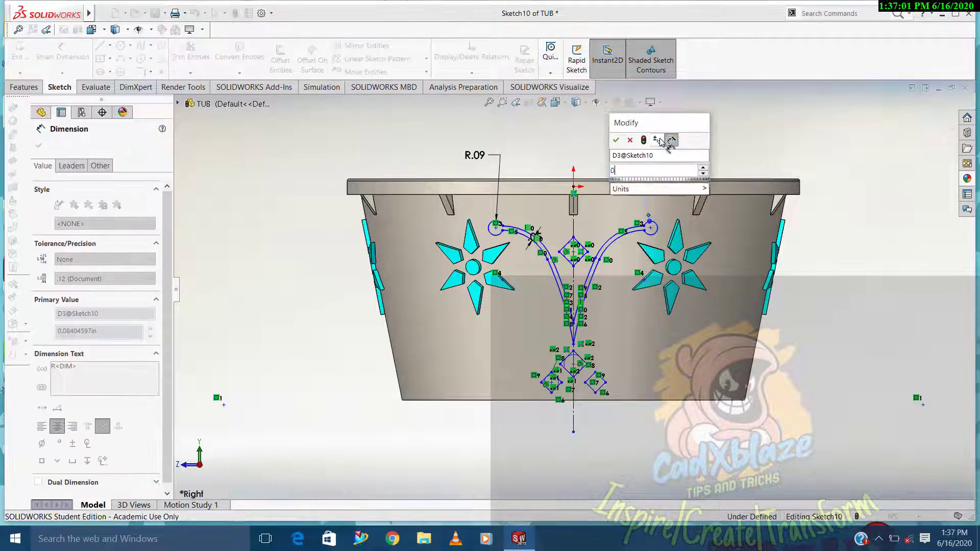
text(.09)
key(Return)
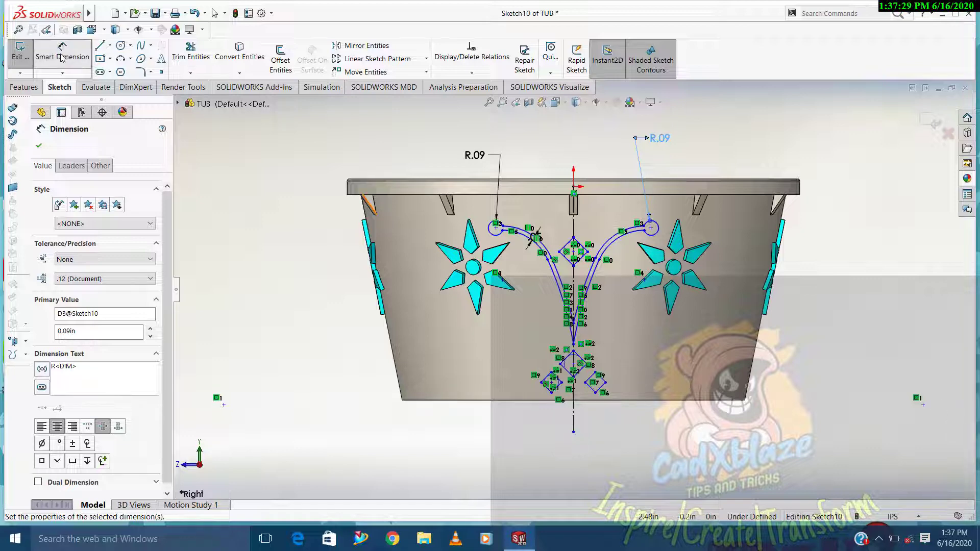
Exit Sketch10 and browse the Insert menu without choosing anything
click(20, 54)
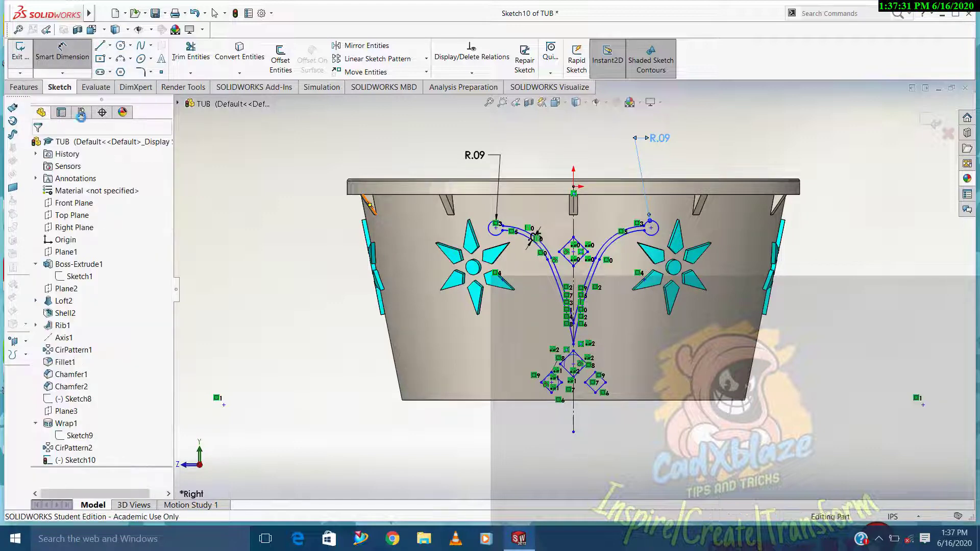
click(240, 221)
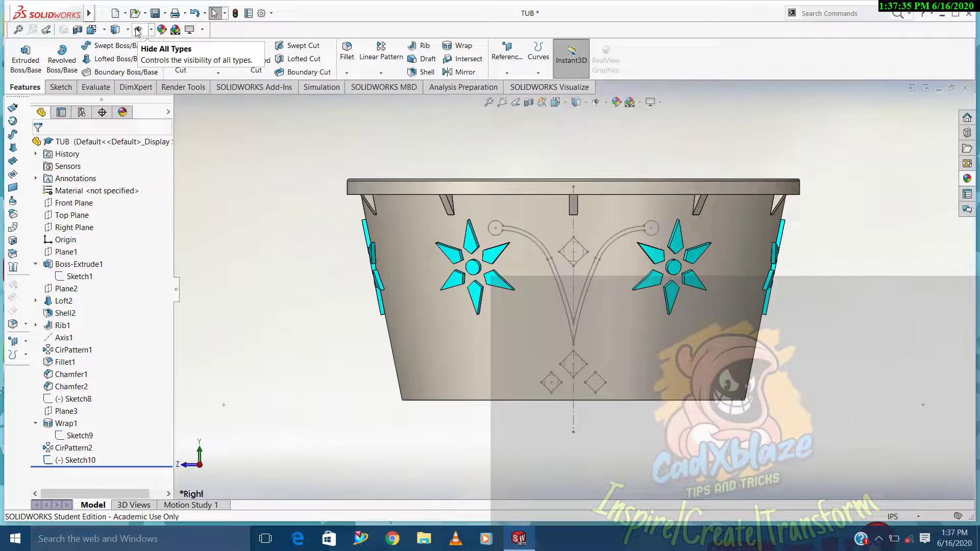
click(103, 13)
mouse_move(168, 13)
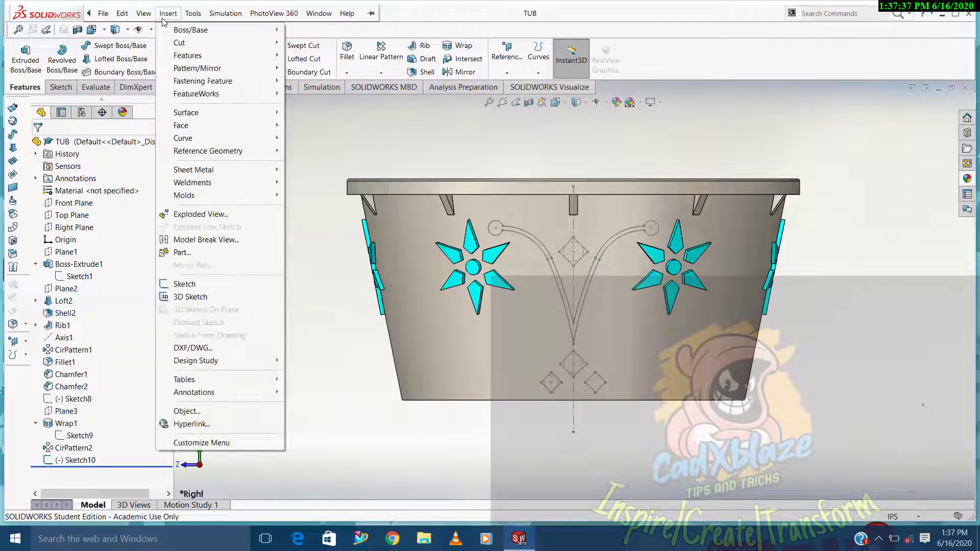
click(314, 135)
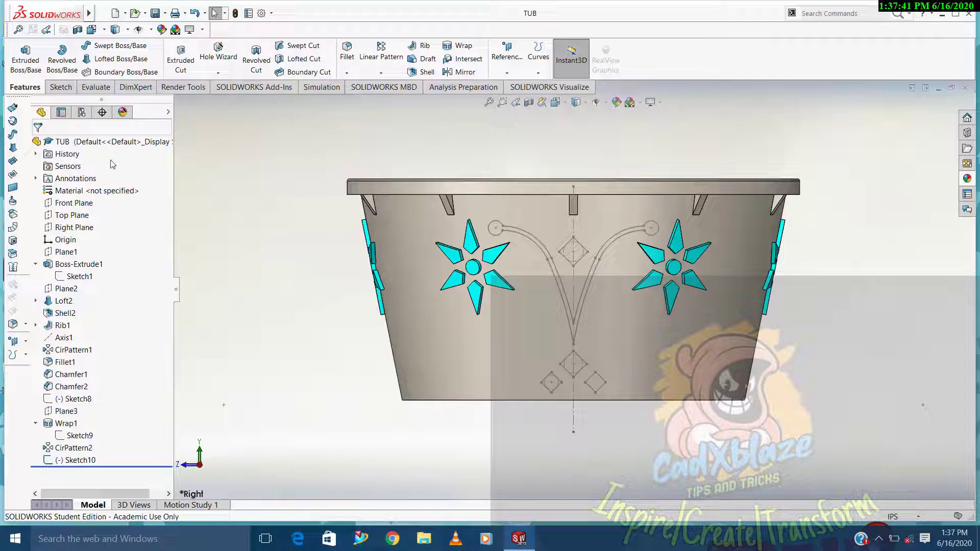
Create Plane4 offset 2.50 in from the Right Plane
click(74, 227)
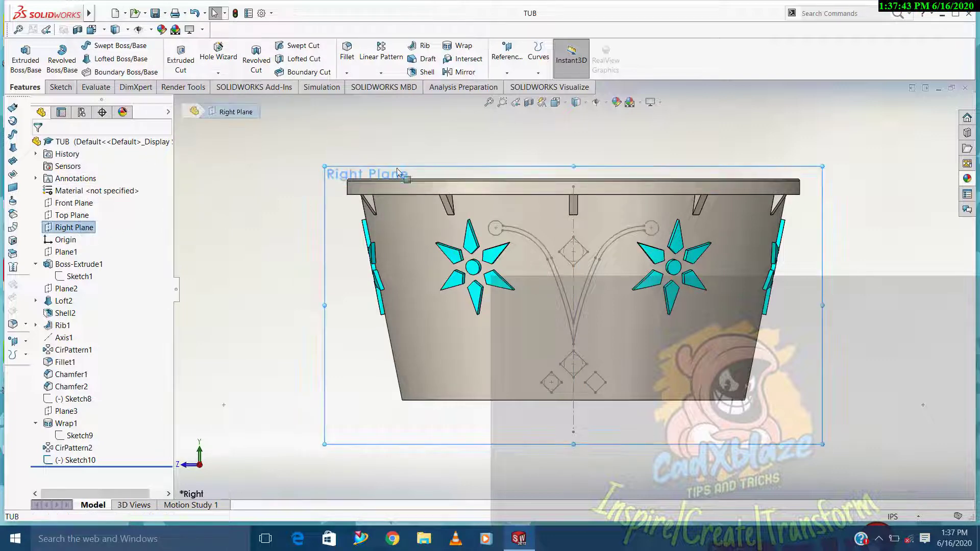
click(506, 72)
click(577, 79)
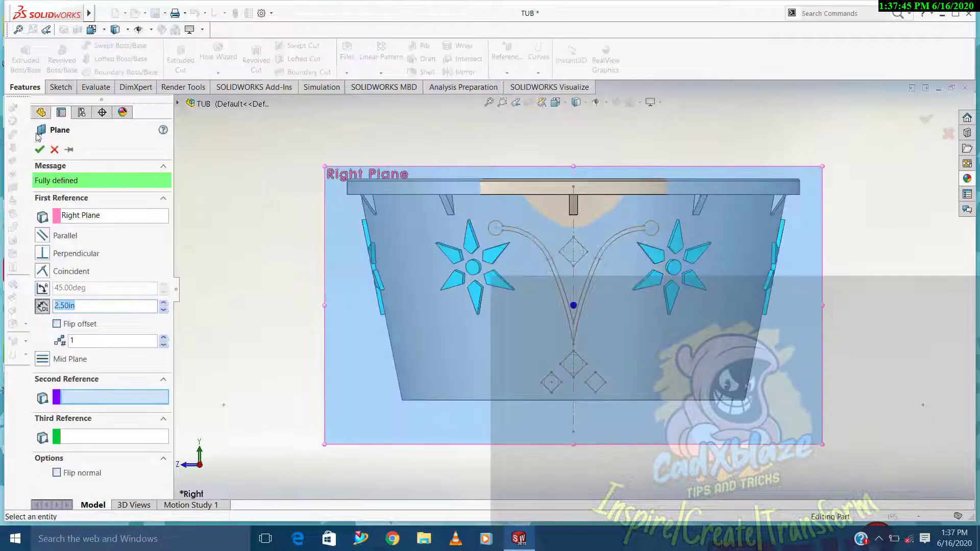
click(39, 149)
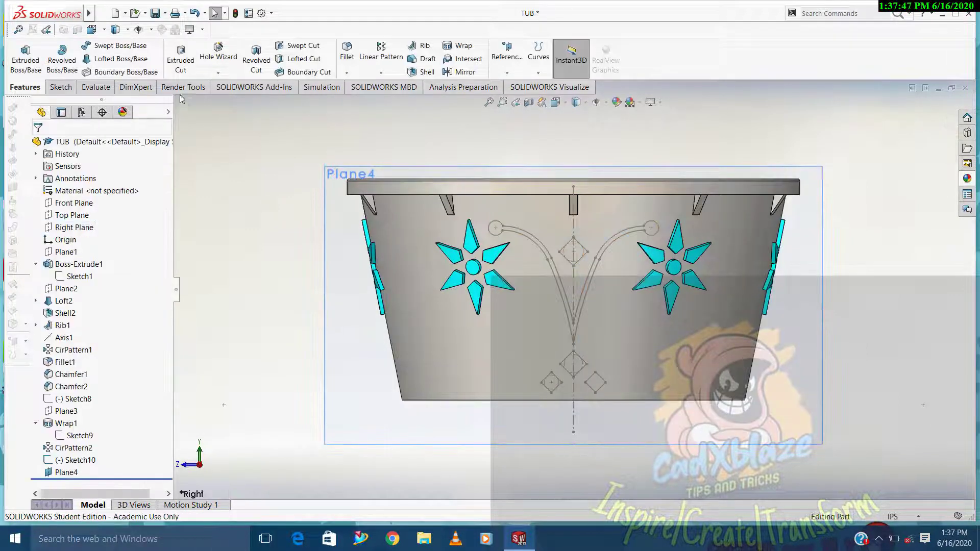
click(168, 13)
mouse_move(187, 55)
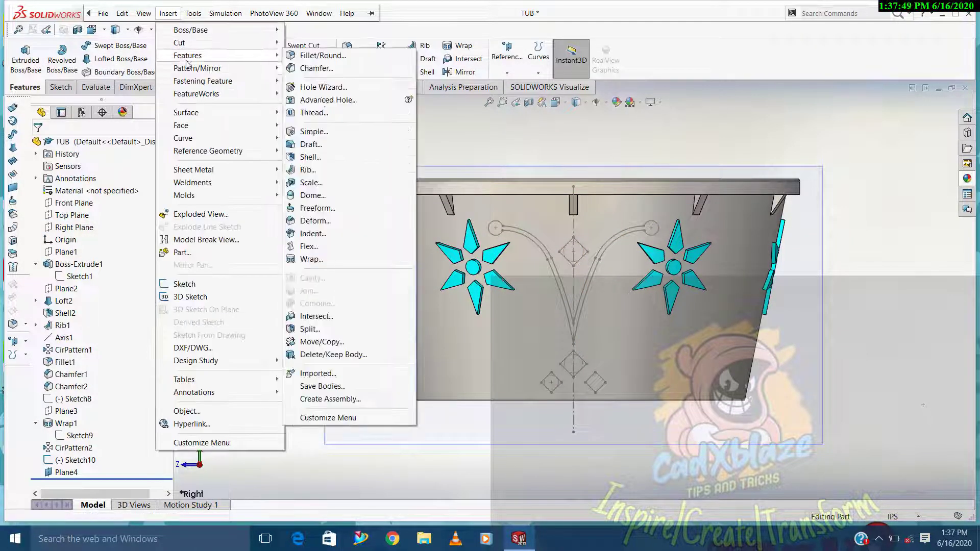
click(310, 259)
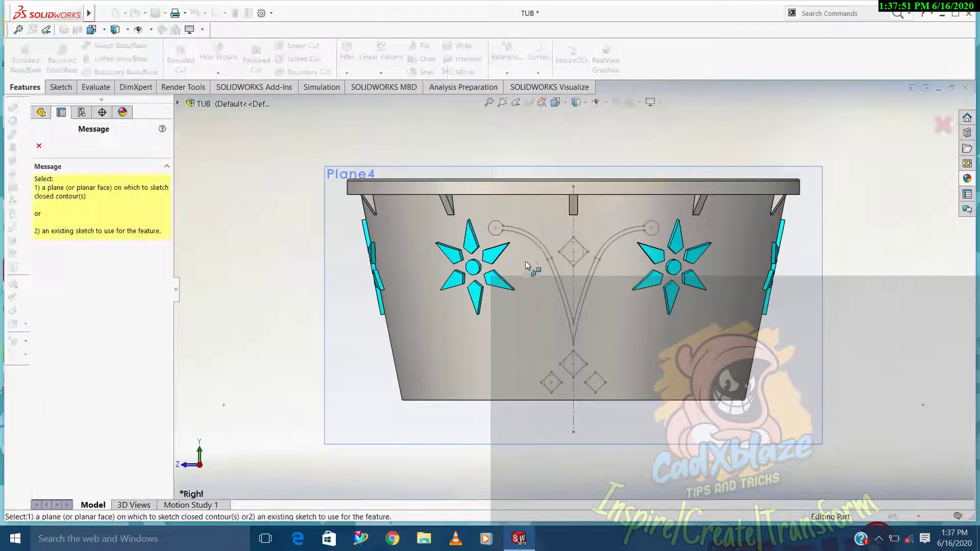
click(528, 241)
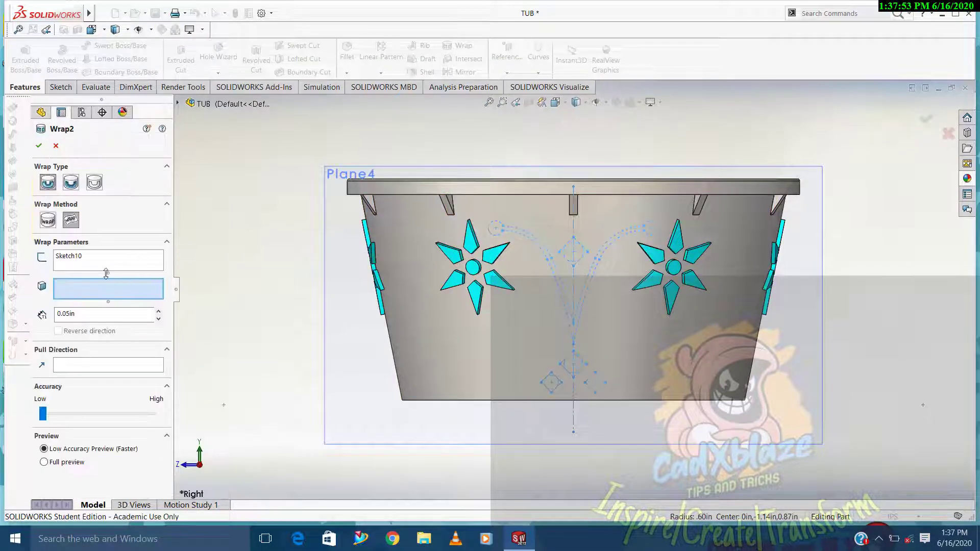
click(500, 373)
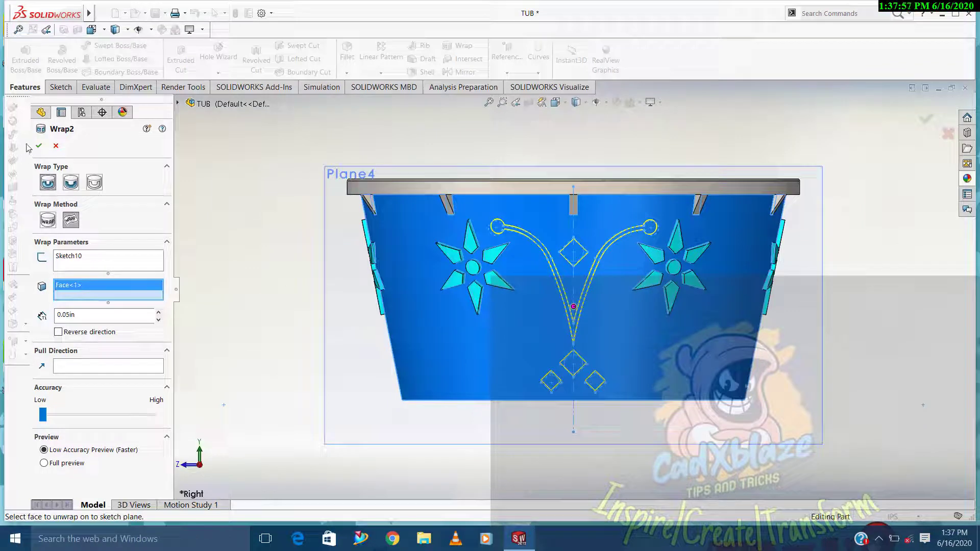
click(49, 150)
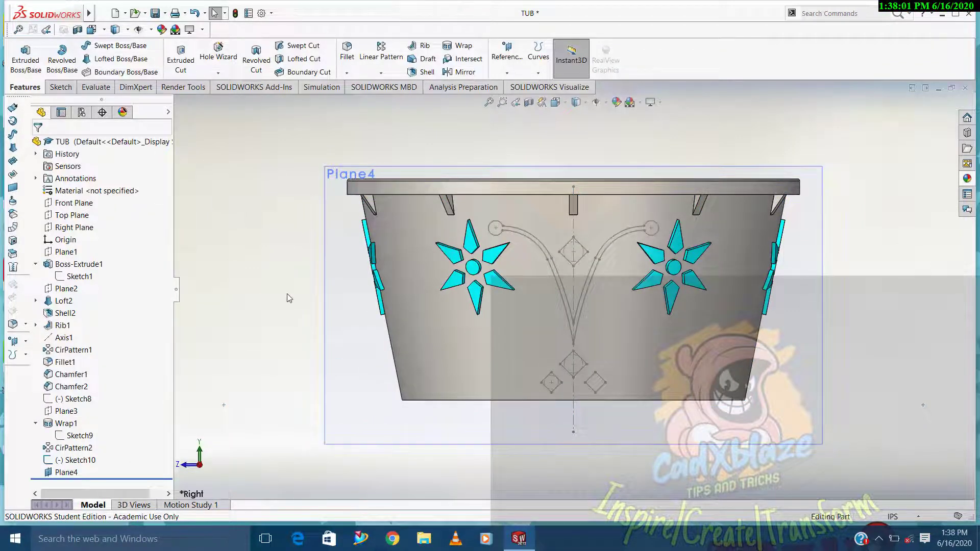
key(Down)
key(Down)
key(Down)
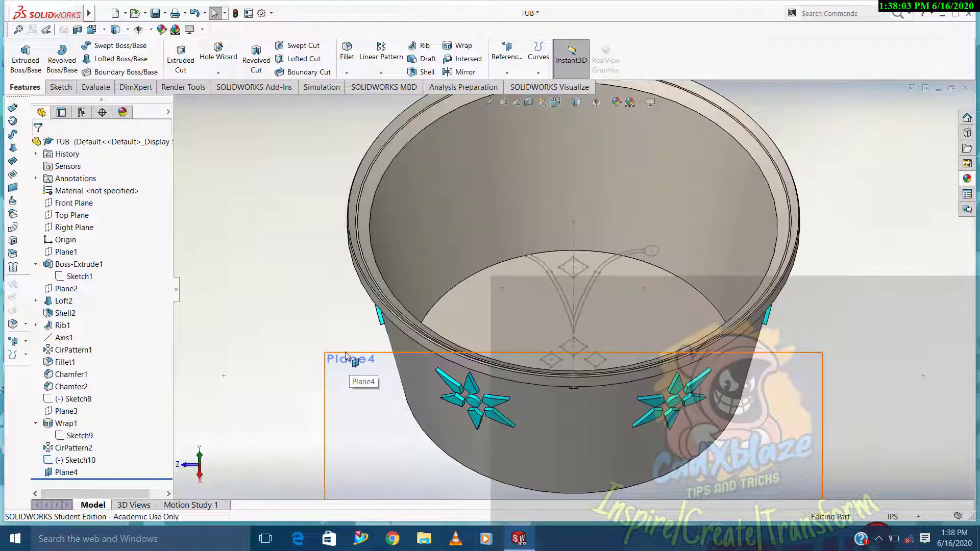
Sketch on Plane4 and convert the vine chain and all diamonds from Sketch10 into it
click(345, 355)
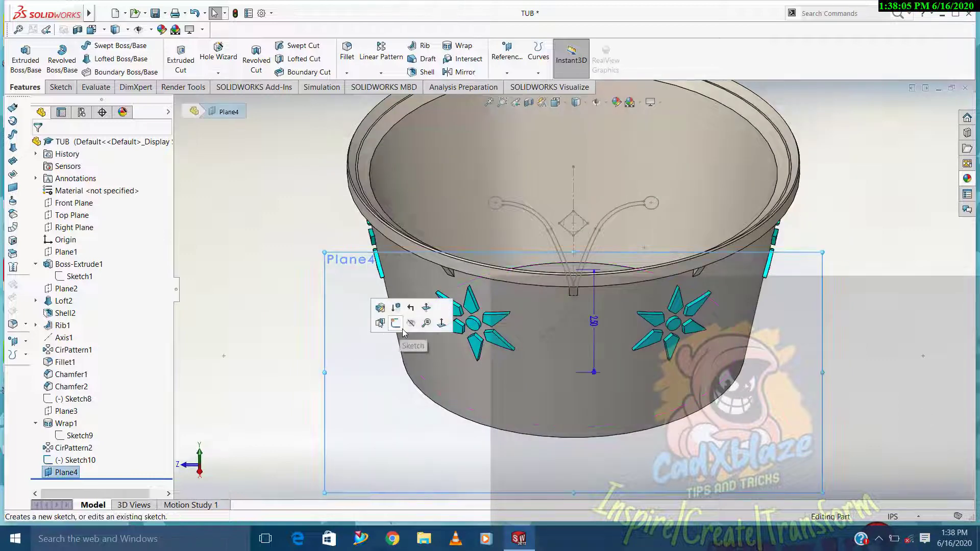
click(402, 329)
click(239, 56)
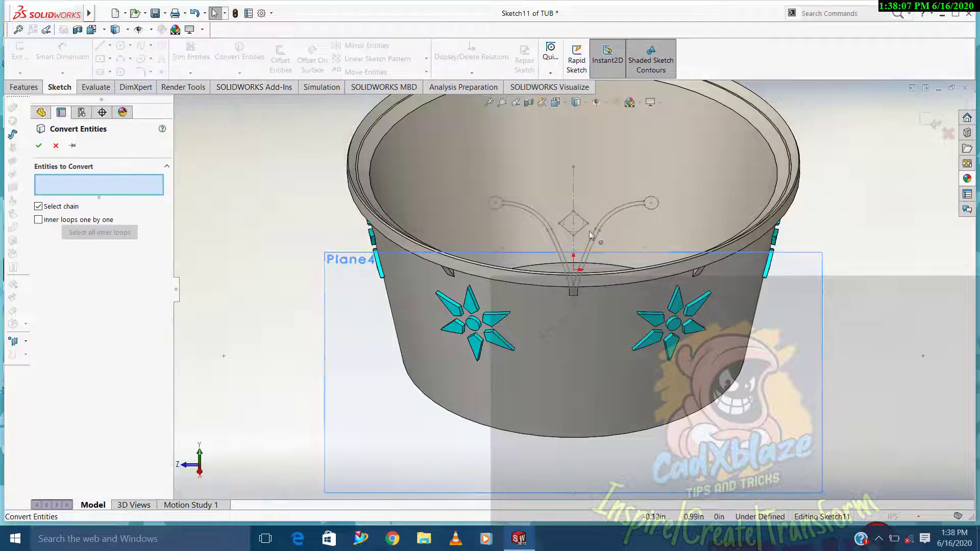
click(544, 219)
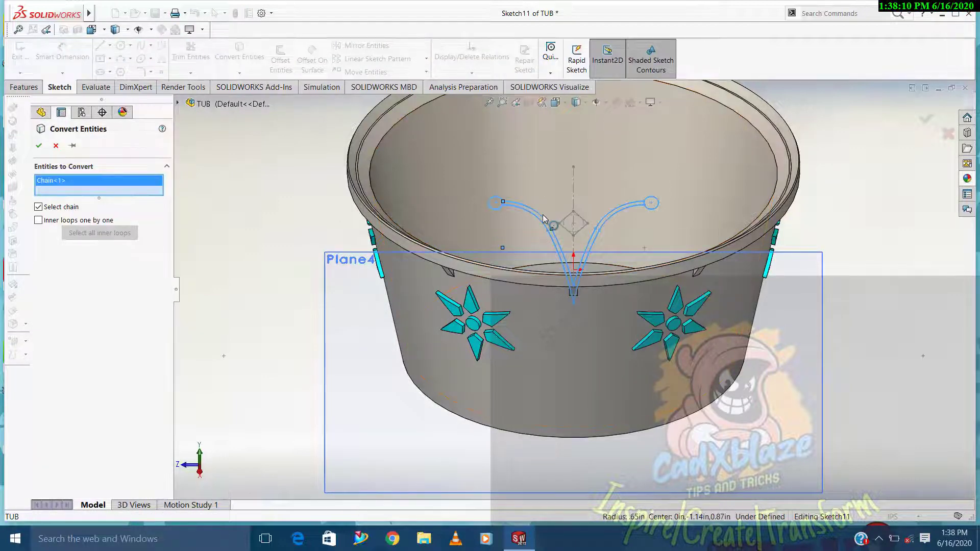
click(580, 221)
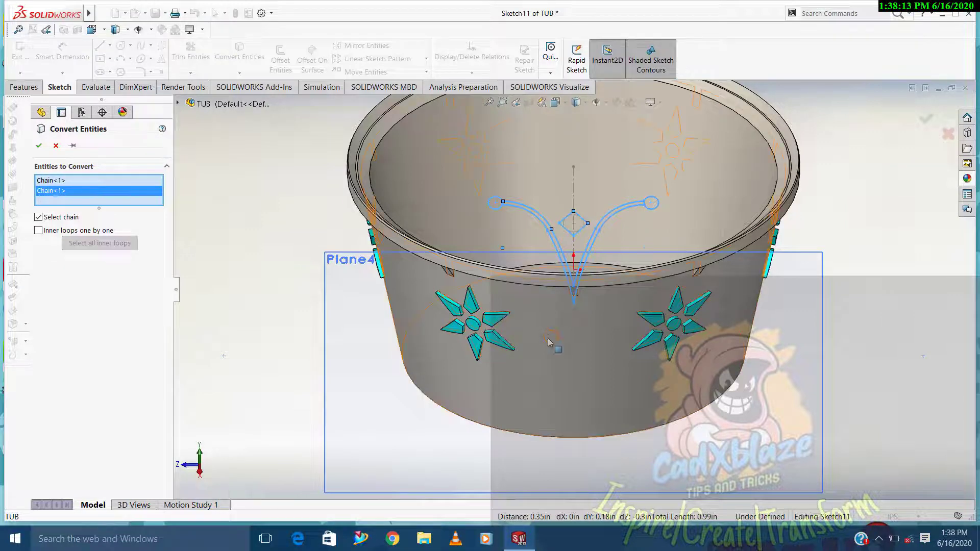
click(545, 342)
click(578, 331)
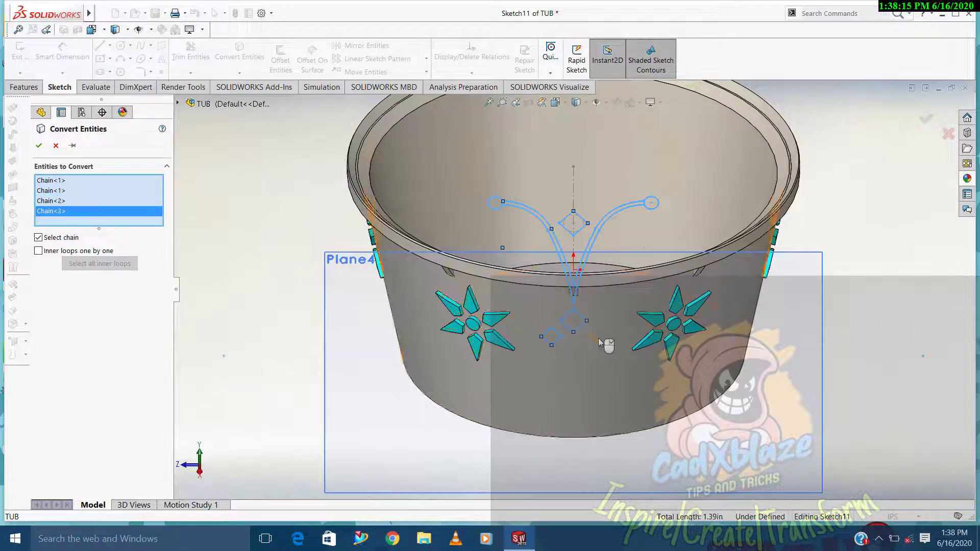
click(598, 342)
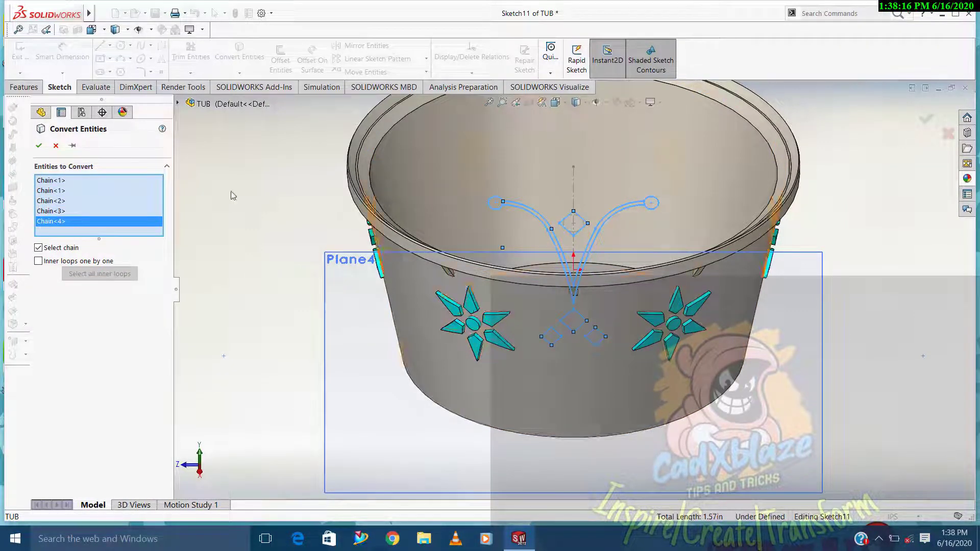
click(39, 145)
click(29, 71)
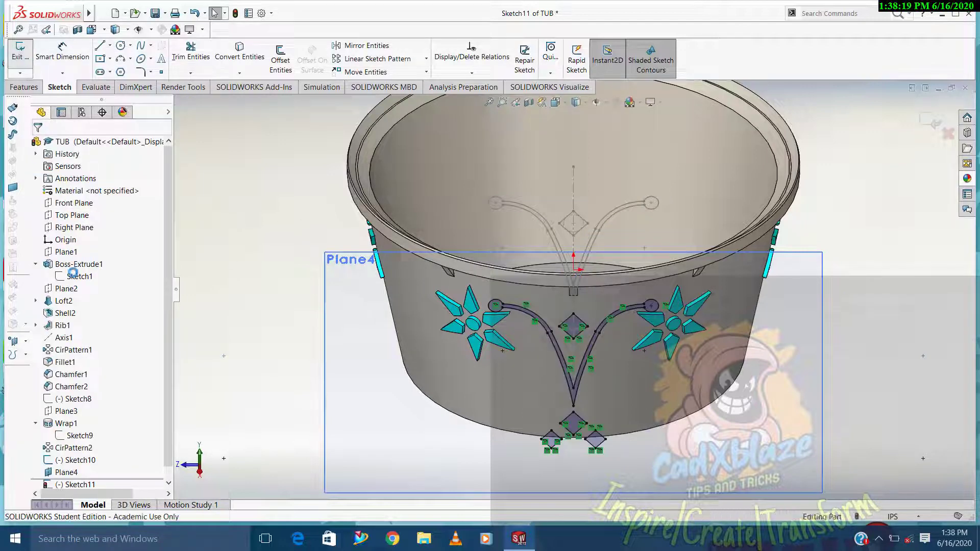
Hide Sketch10, then emboss Sketch11's vine and diamonds 0.05 in onto the outer face as Wrap2
click(82, 448)
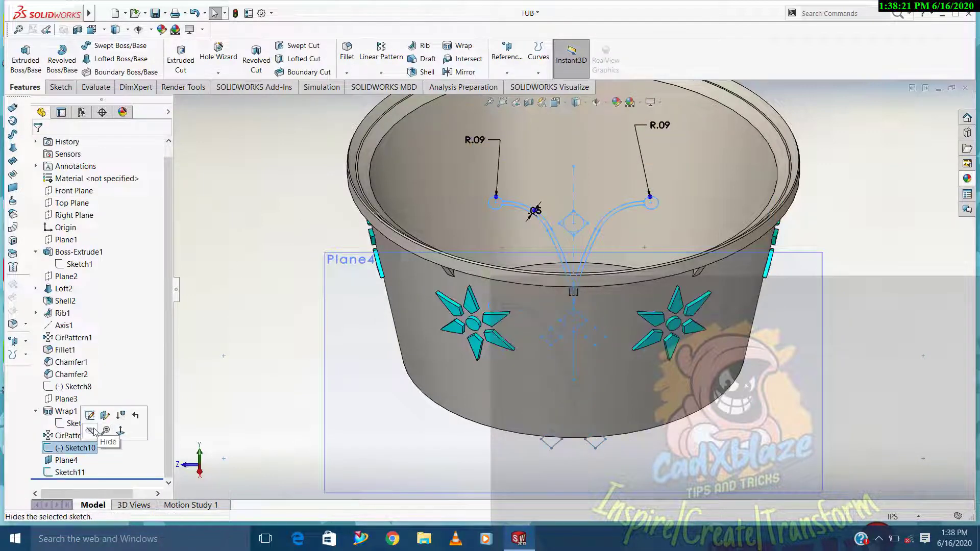
click(89, 431)
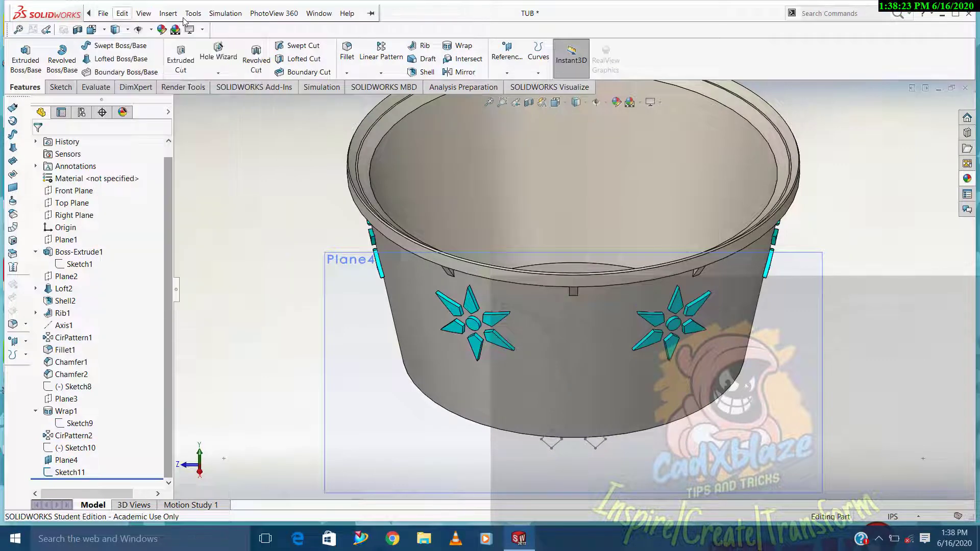
click(168, 13)
mouse_move(188, 55)
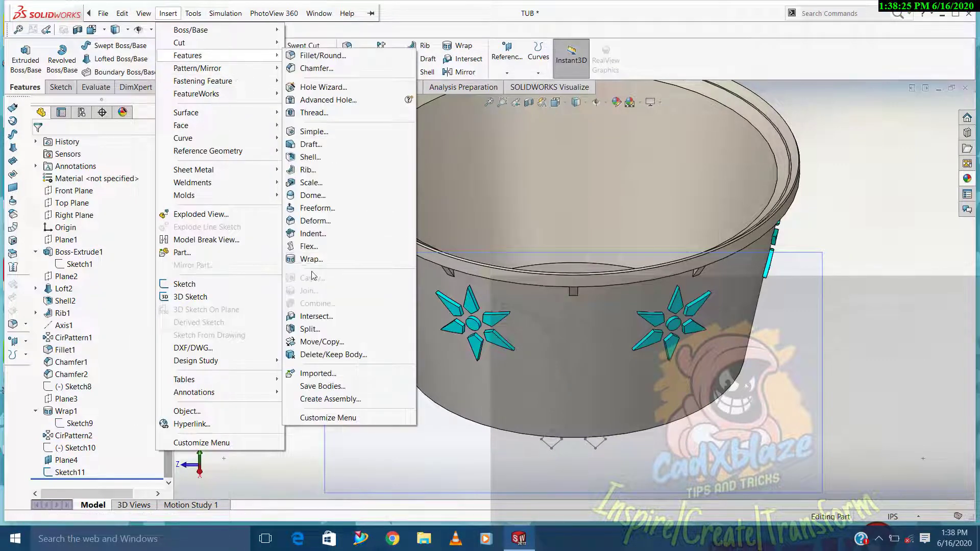
click(320, 277)
click(560, 448)
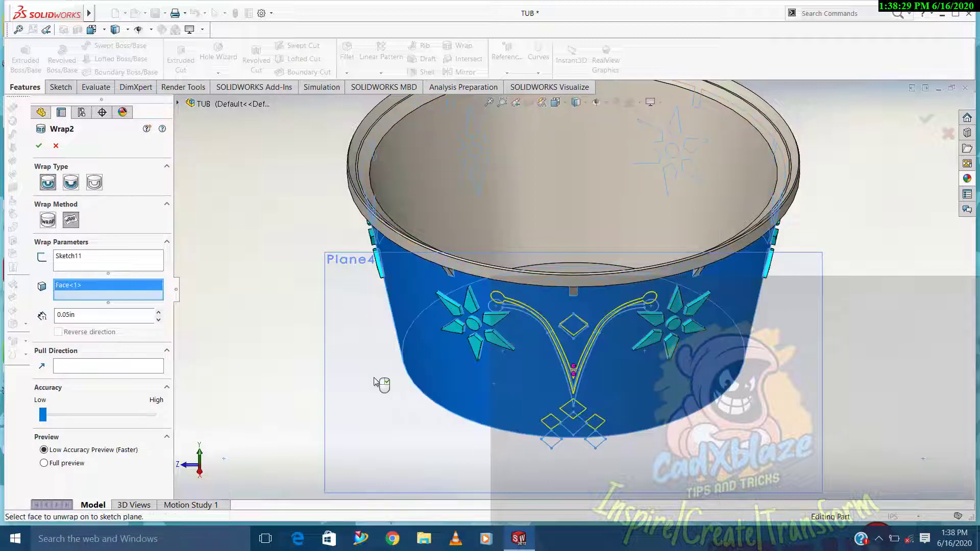
click(39, 145)
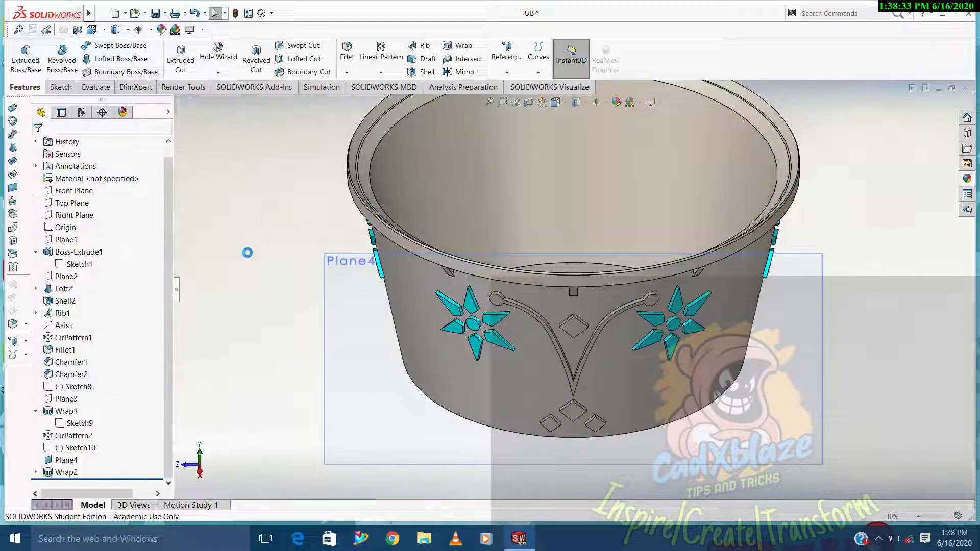
Hide Plane4 and open the colour editor for the Wrap2 ornament
middle_drag(936, 361, 893, 325)
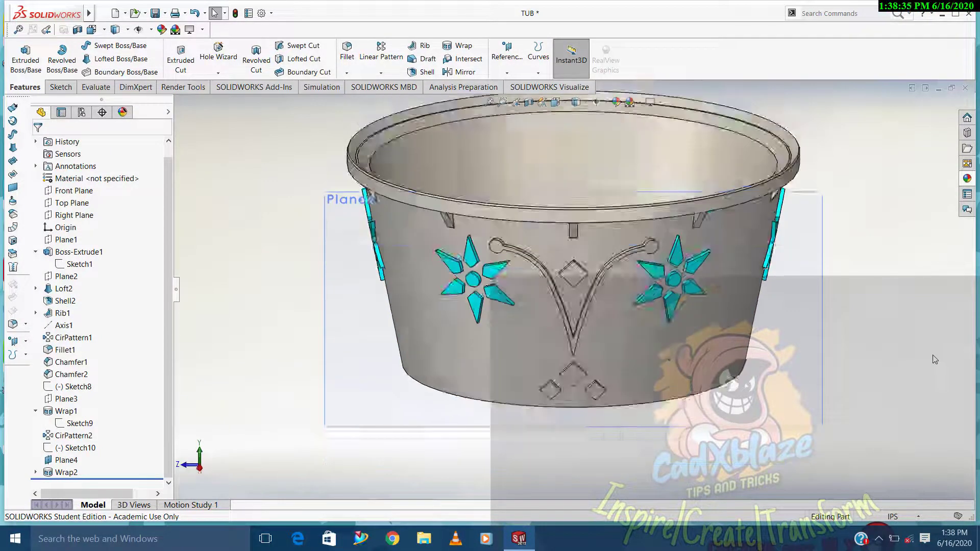
click(800, 316)
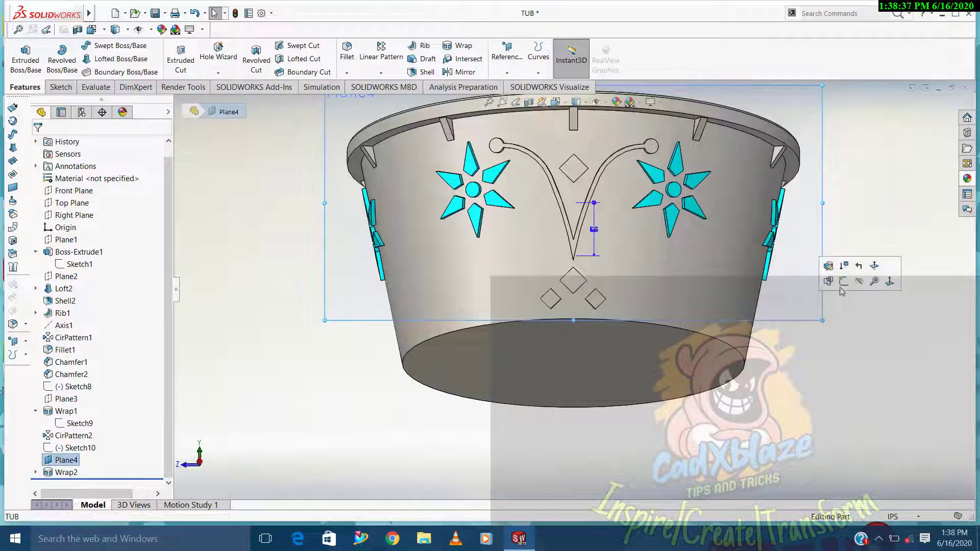
click(851, 289)
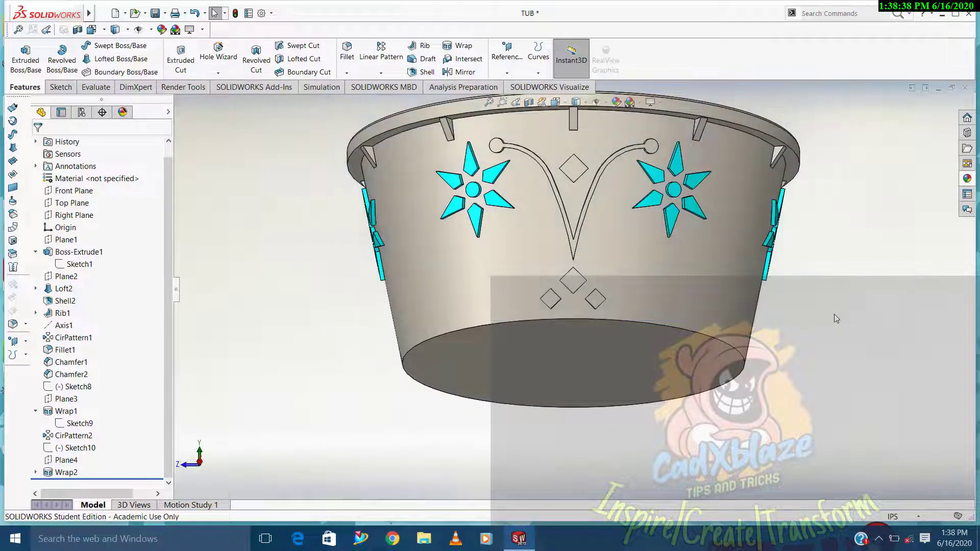
click(64, 472)
click(118, 465)
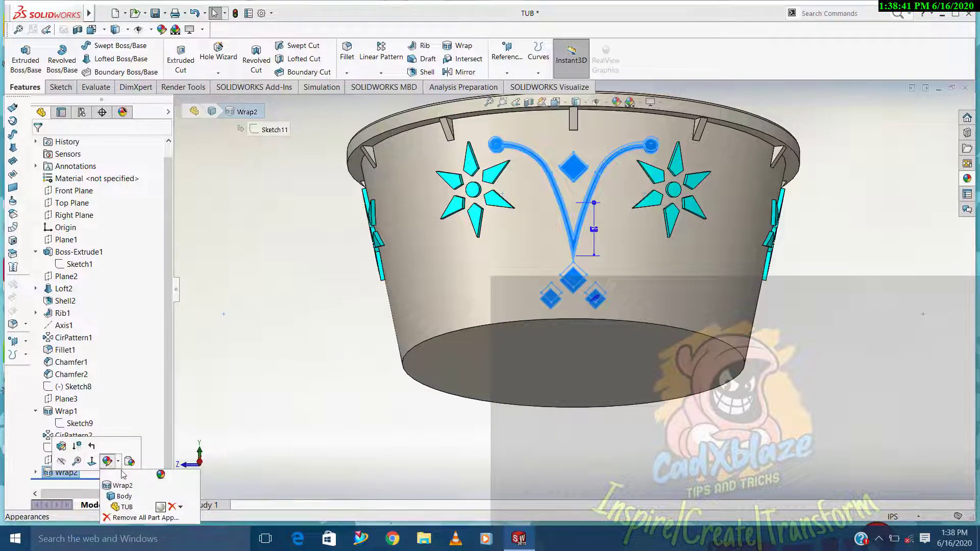
click(123, 487)
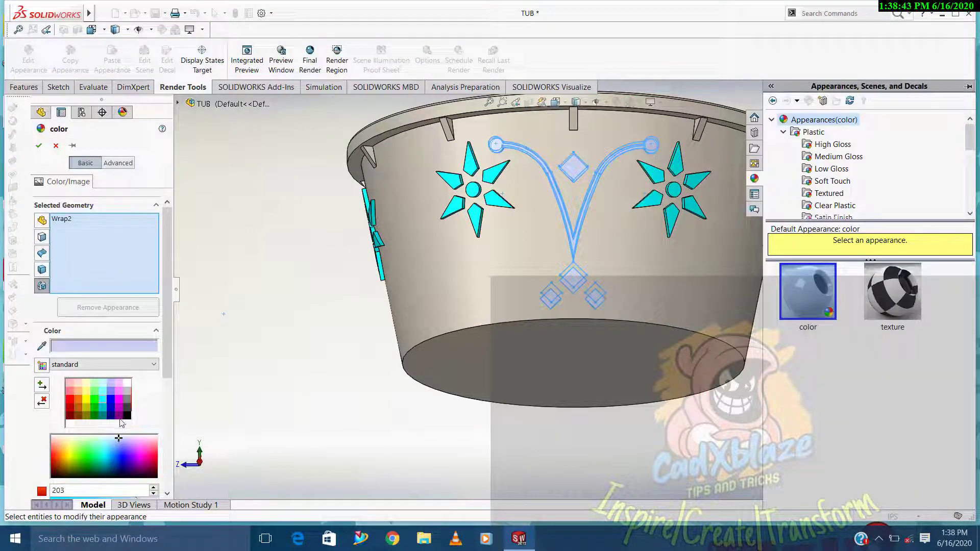
Try green, black, dark blue, teal, yellow and orange, then make the ornament red
click(94, 404)
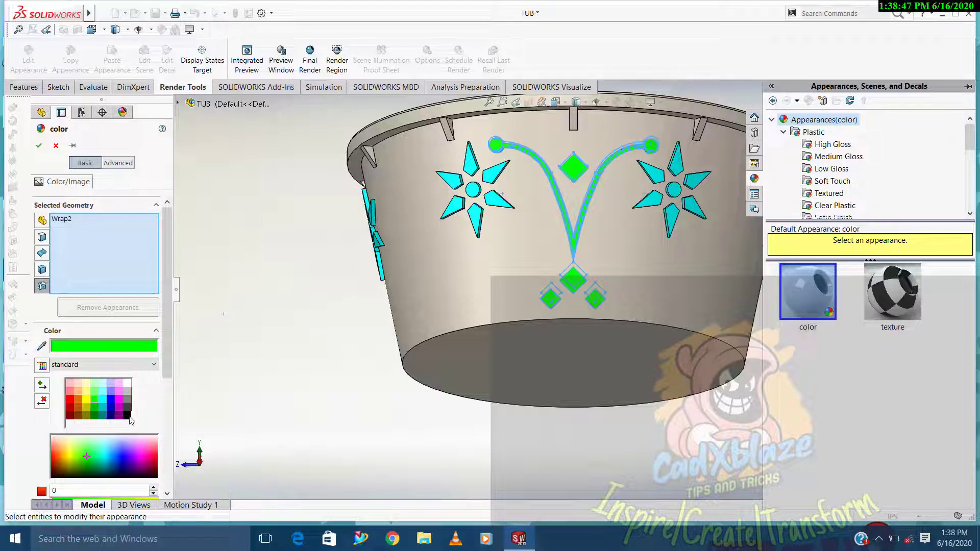
click(128, 415)
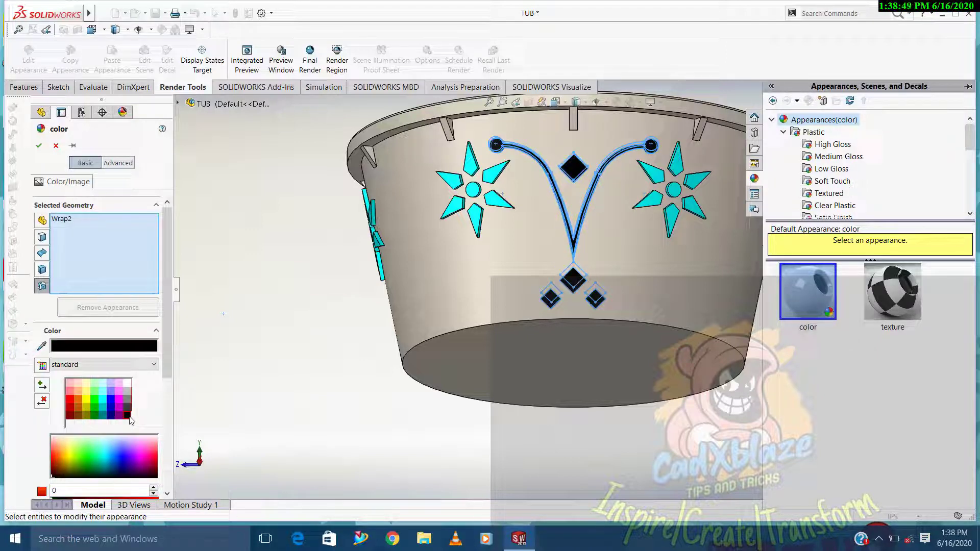
click(118, 416)
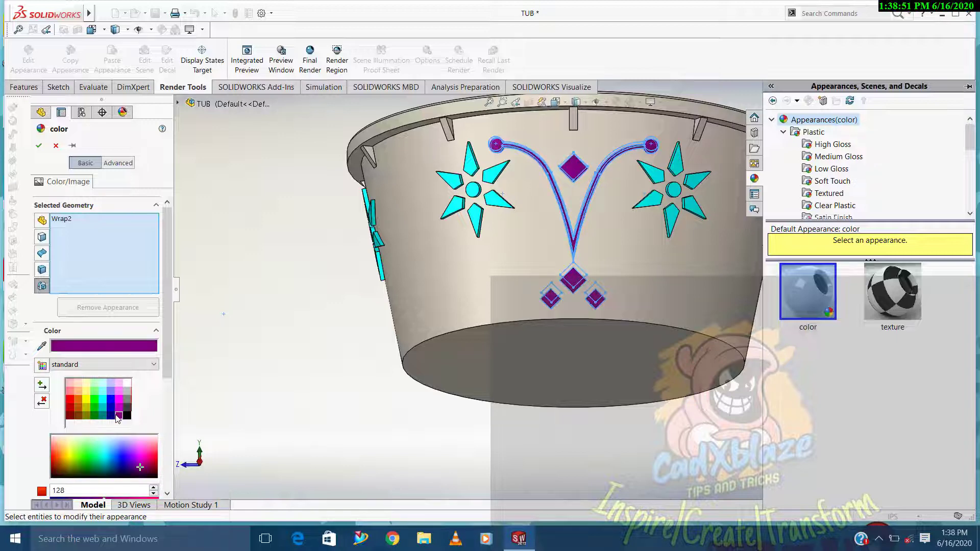
click(101, 416)
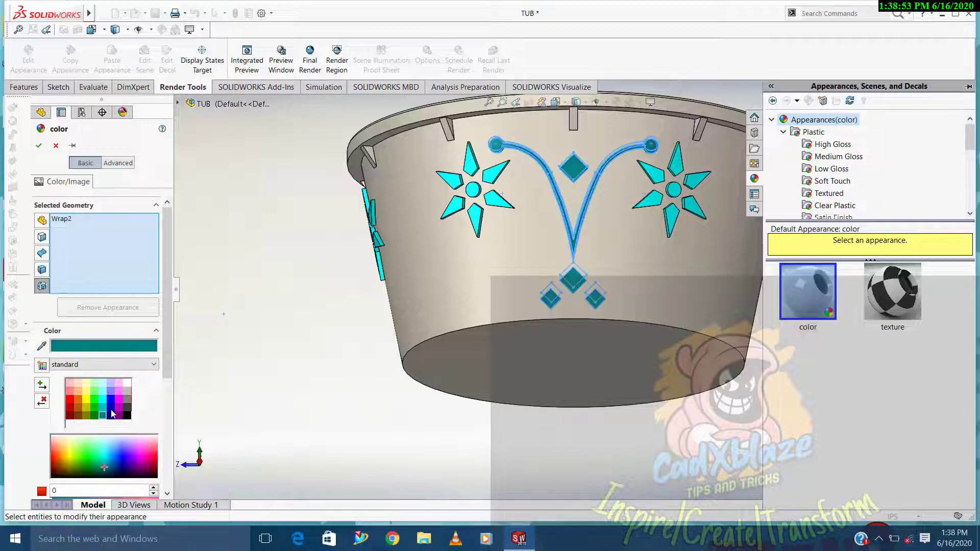
click(95, 407)
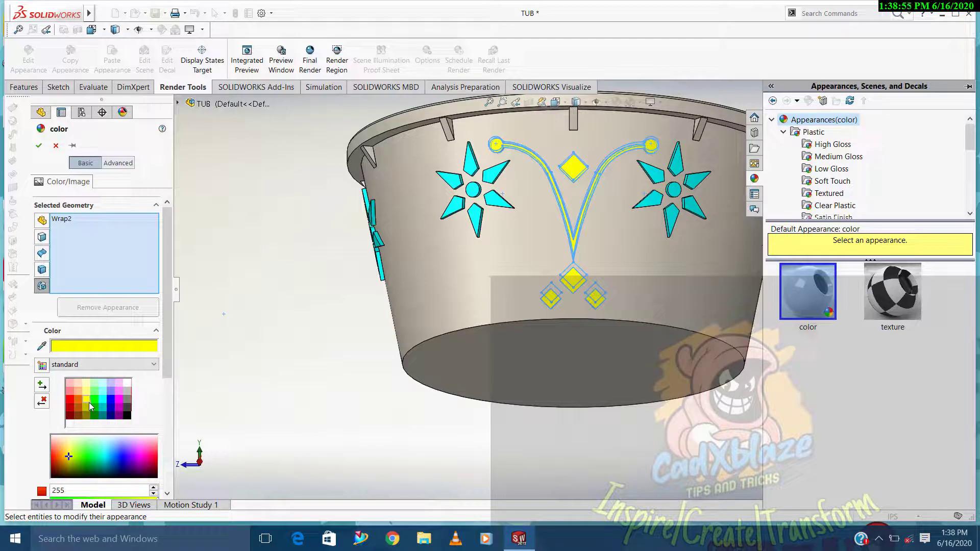
click(78, 397)
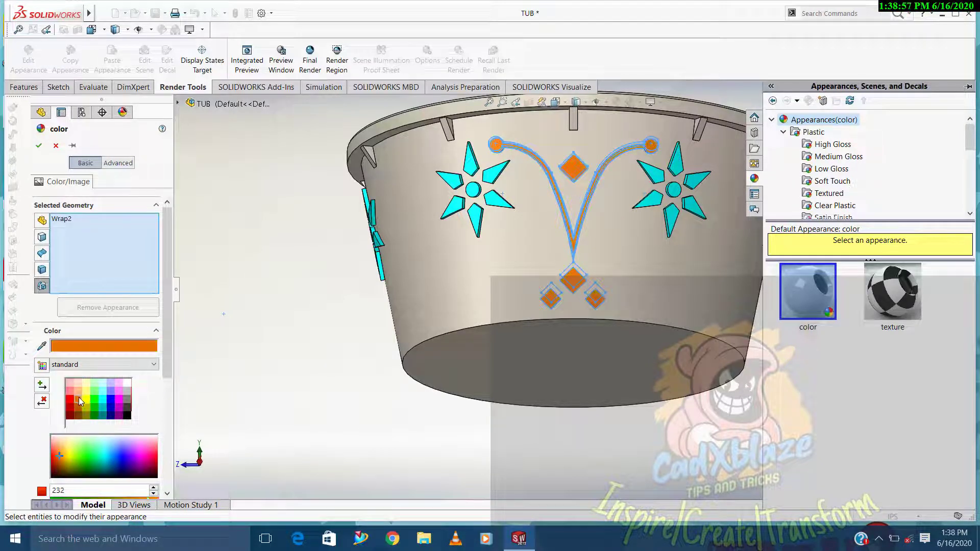
click(71, 401)
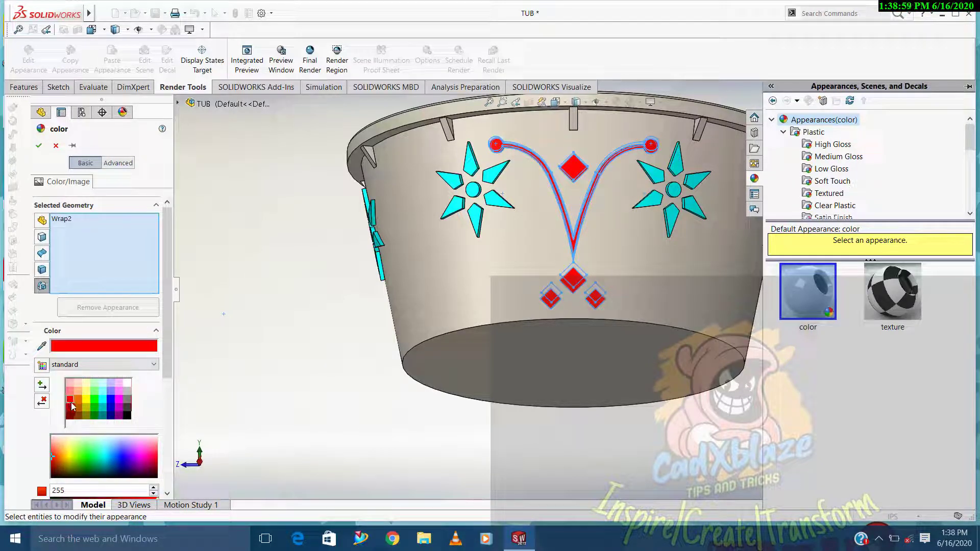
click(38, 145)
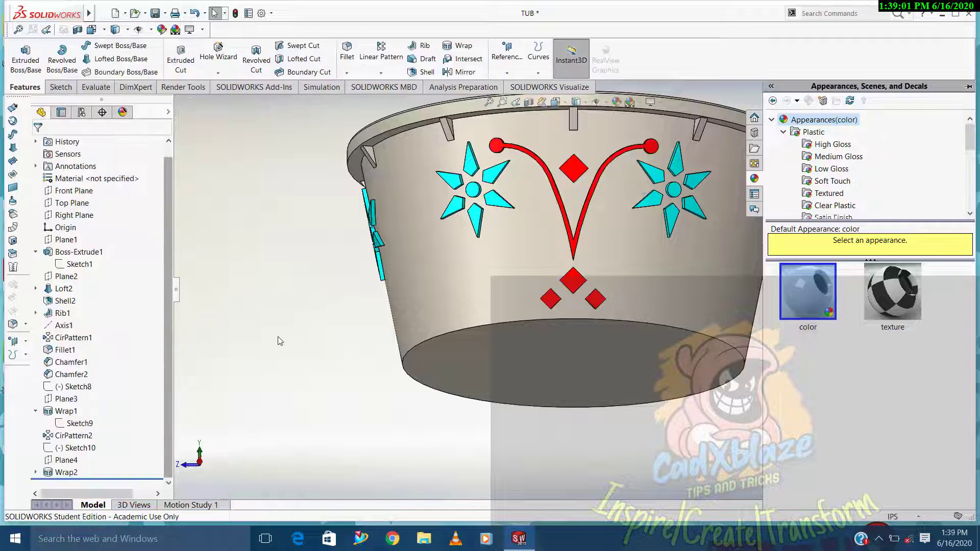
Switch to the front view and bring up appearance options for the middle diamond
key(ctrl+1)
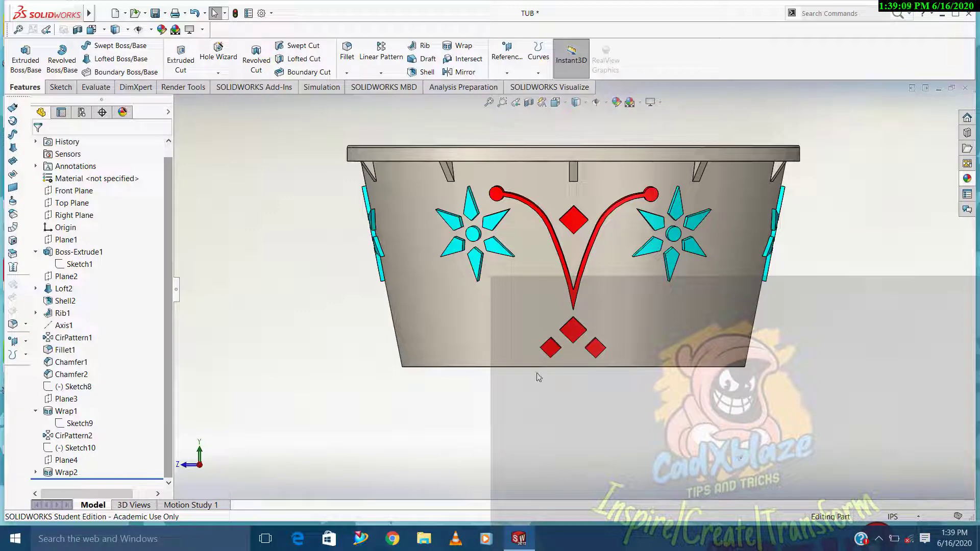
click(573, 331)
click(664, 281)
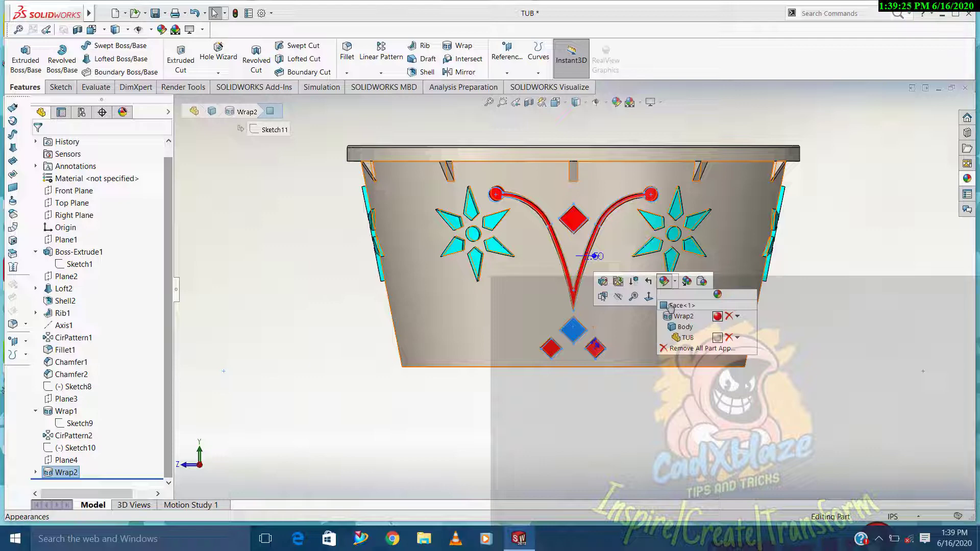
Apply yellow to only the upper middle diamond face, leaving the rest red
click(639, 458)
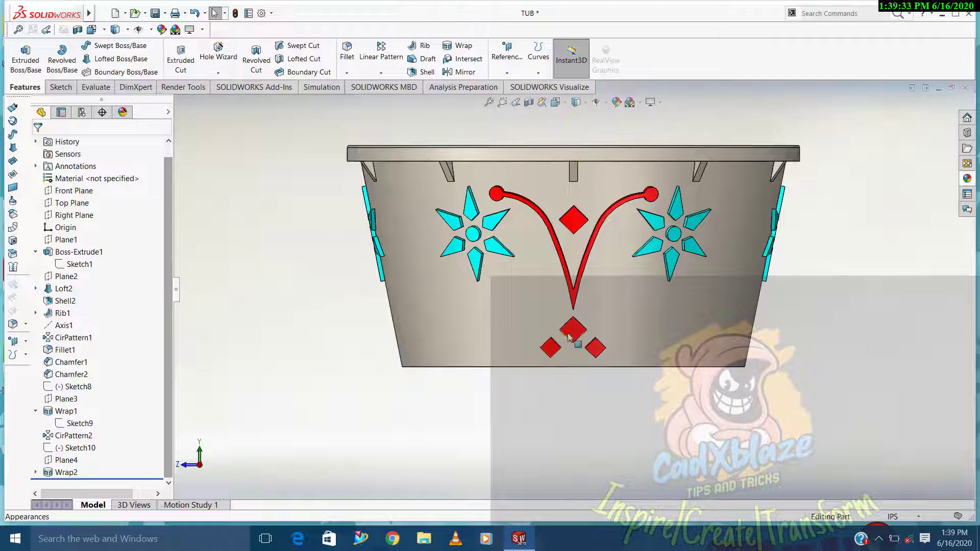
click(574, 223)
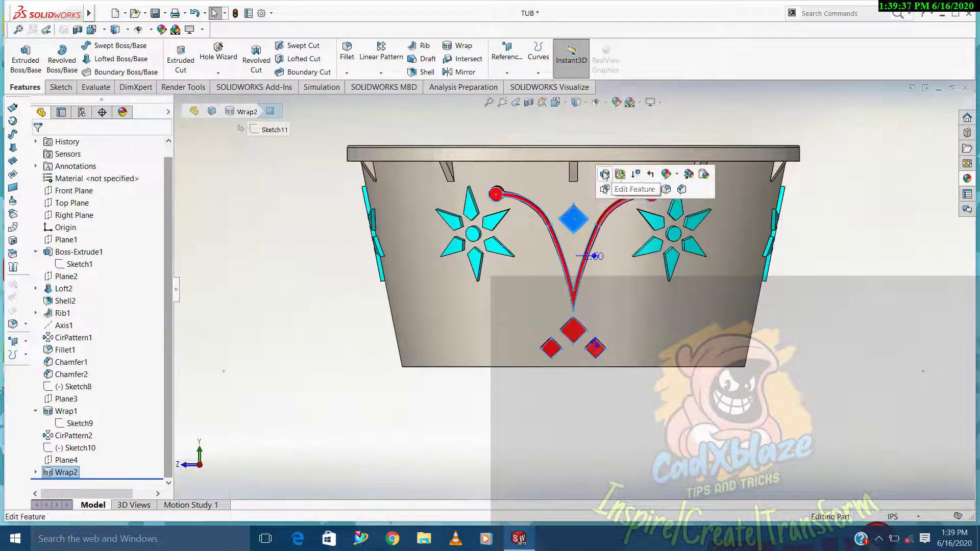
click(677, 174)
click(684, 198)
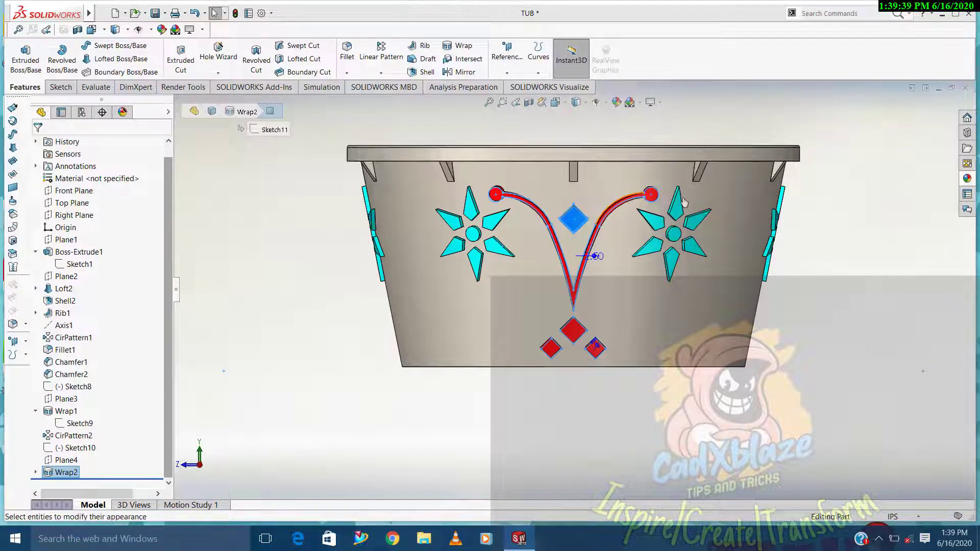
click(86, 401)
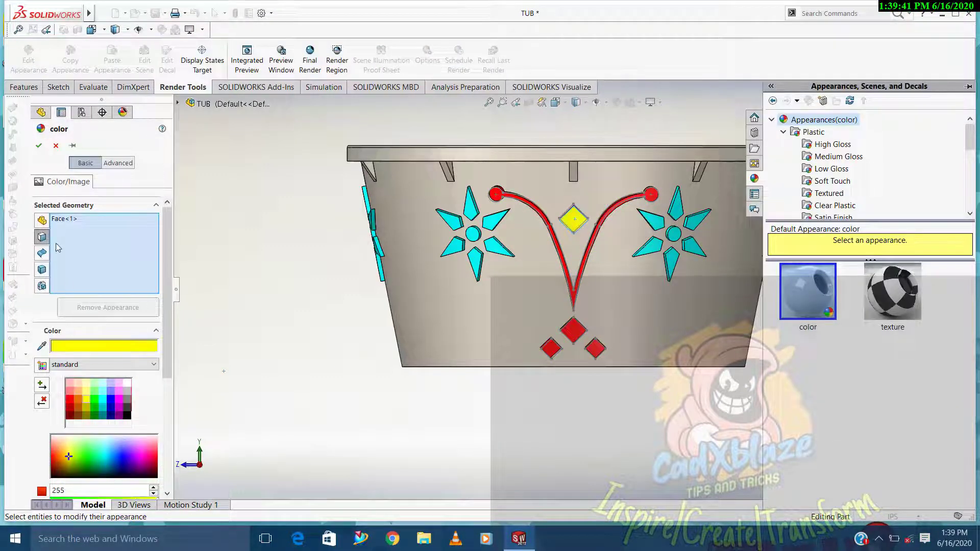
click(39, 145)
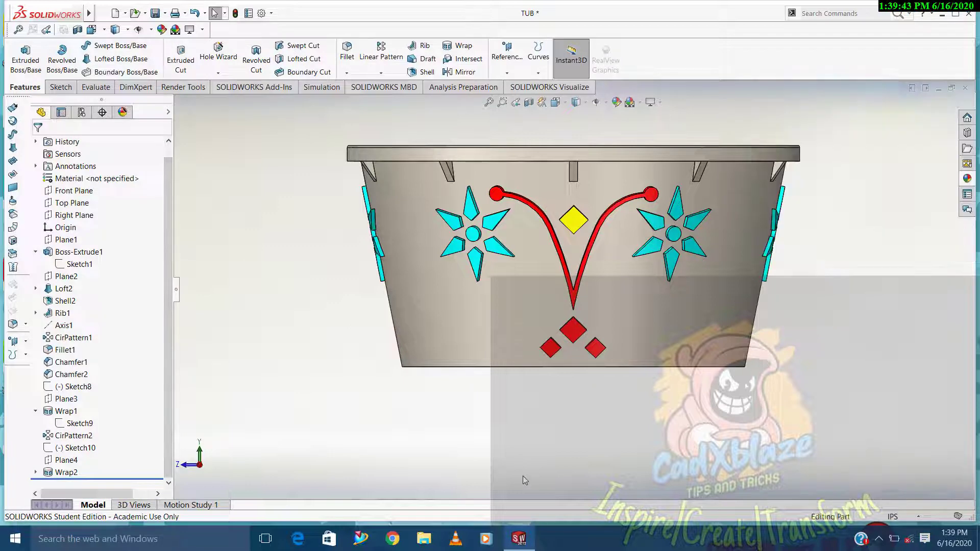
key(Right)
key(Right)
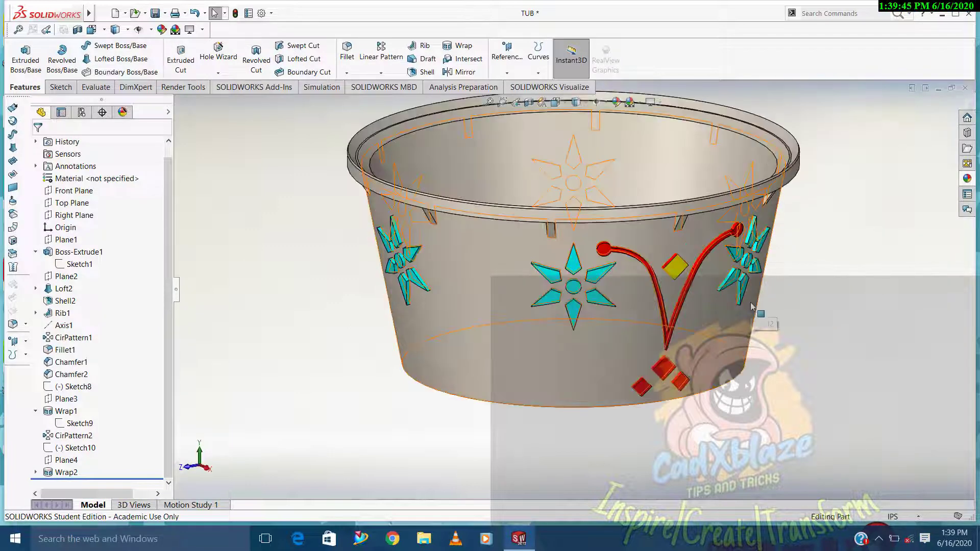
key(Down)
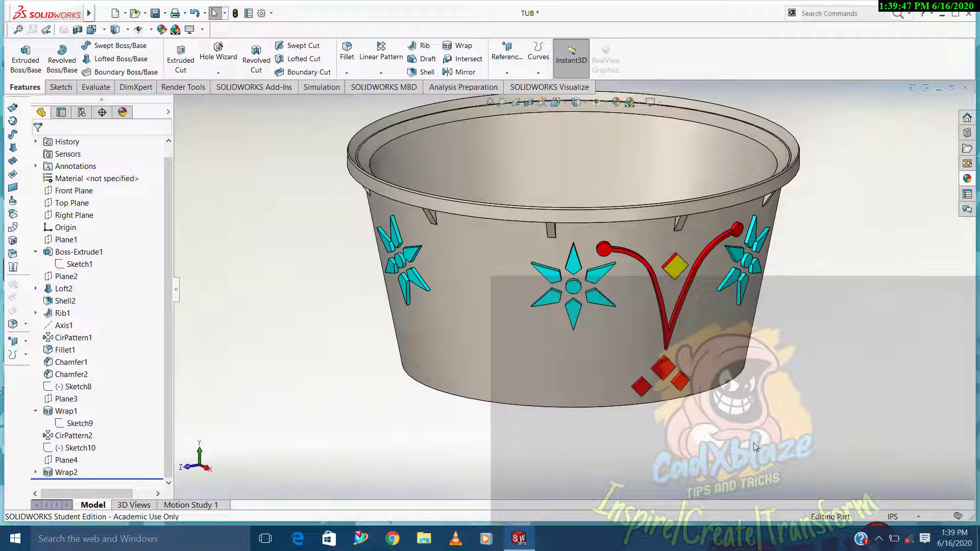
key(ctrl+4)
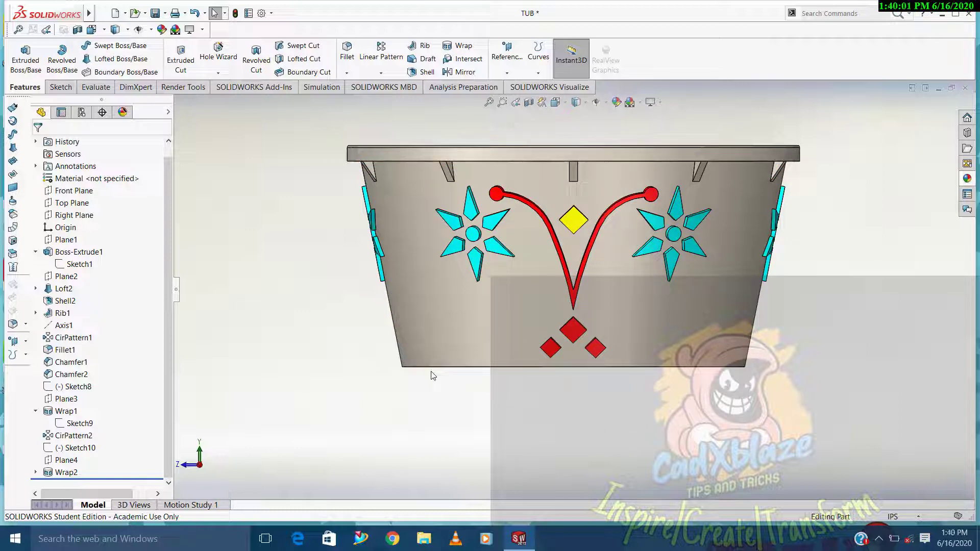
Save the TUB part with Ctrl+S
key(ctrl+s)
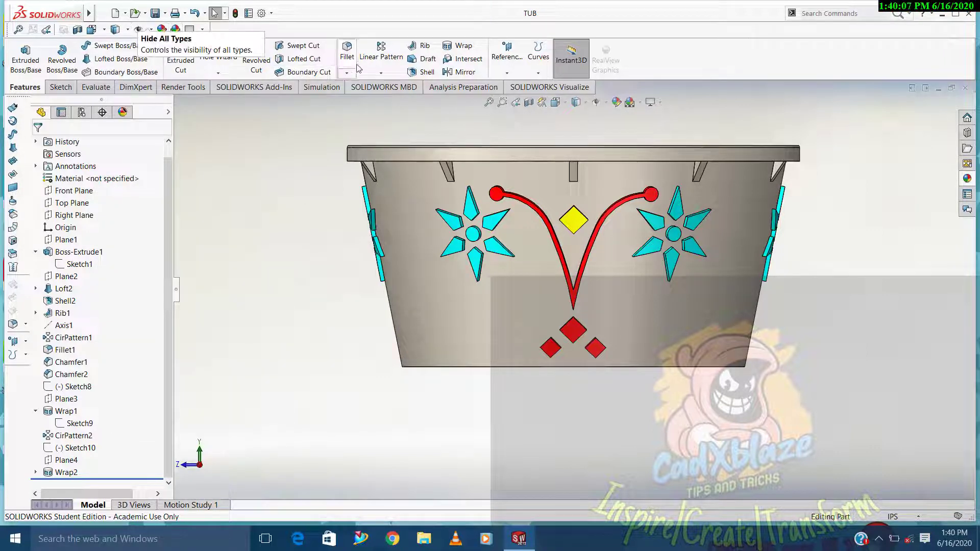
Circular-pattern Wrap2 six times, equally spaced over 360° around Axis1
click(381, 73)
click(393, 99)
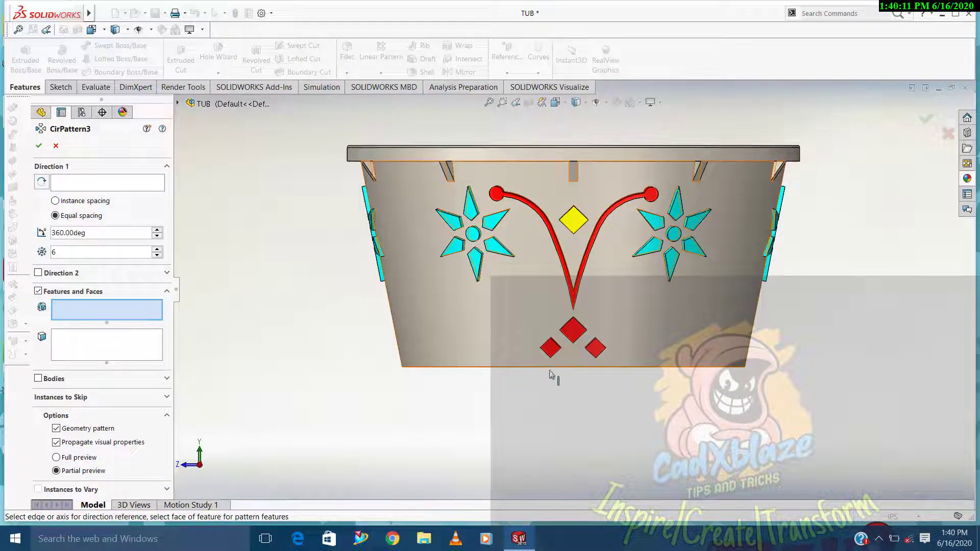
click(574, 332)
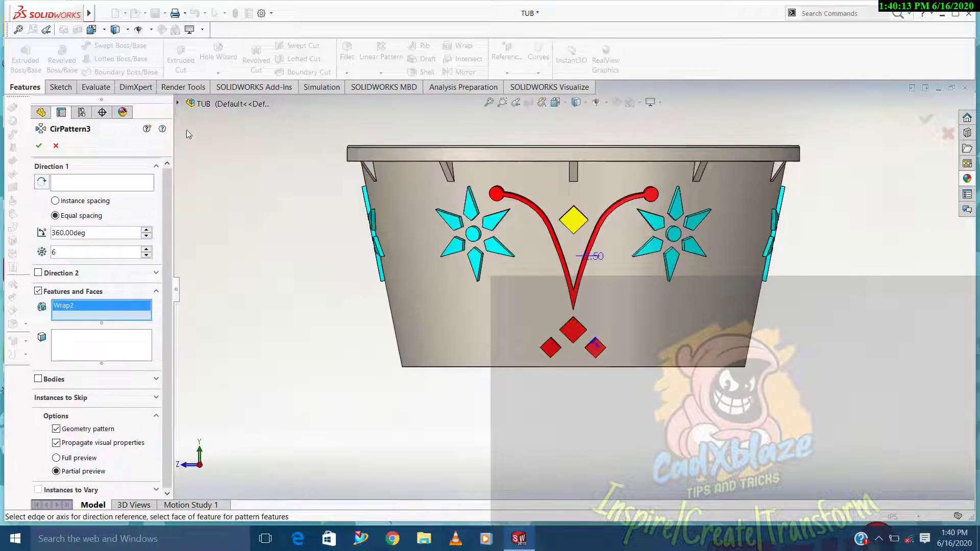
click(179, 103)
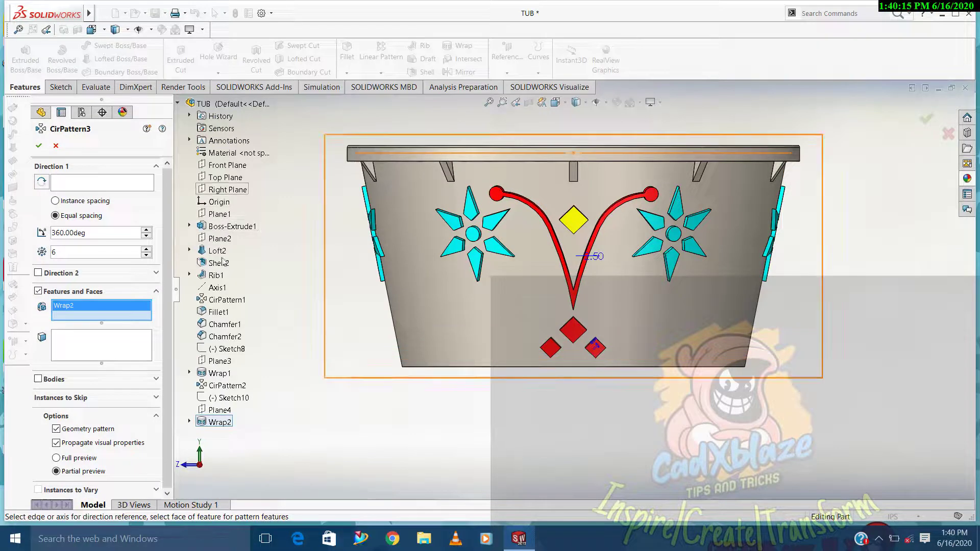
click(219, 288)
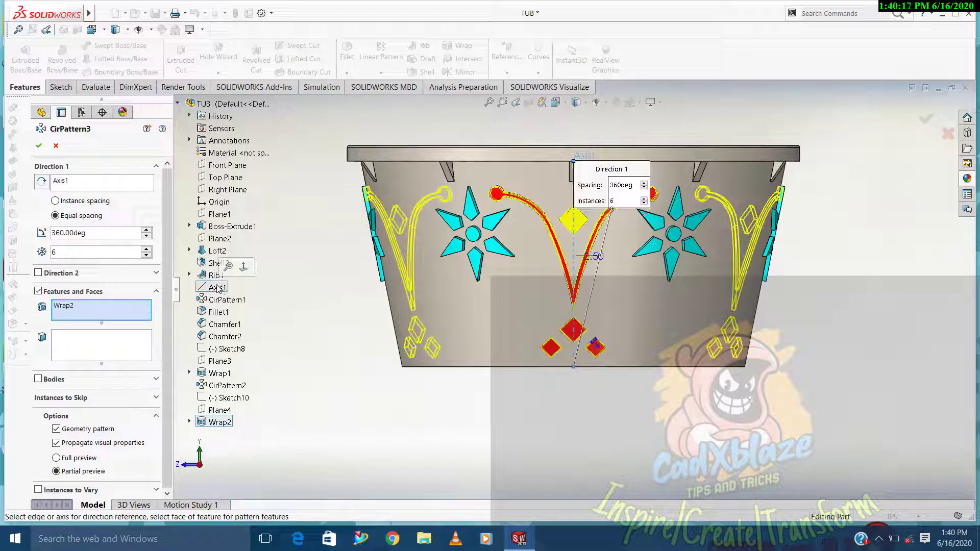
click(39, 146)
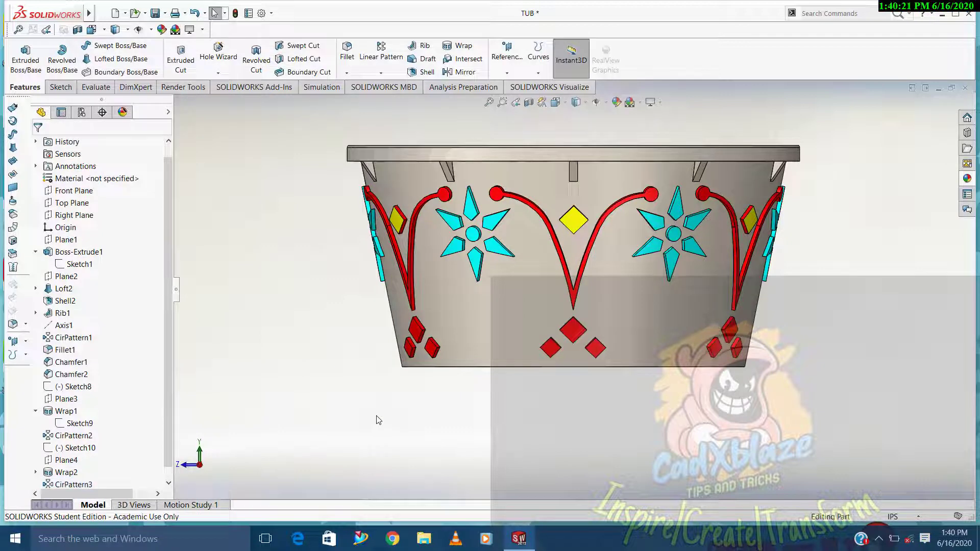
Render the tub in Cartoon style and view it from the front, tilted slightly
key(ctrl+1)
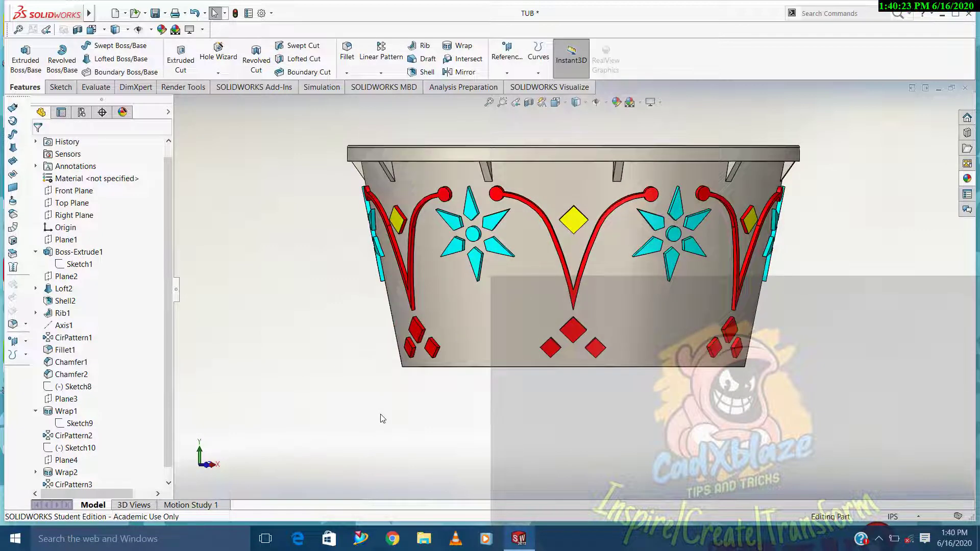
key(ctrl+7)
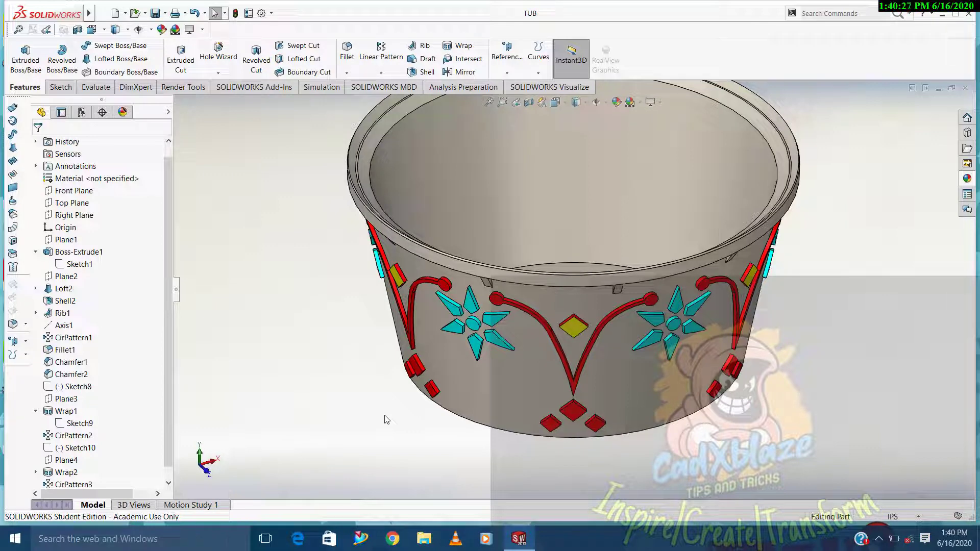
click(651, 102)
click(670, 144)
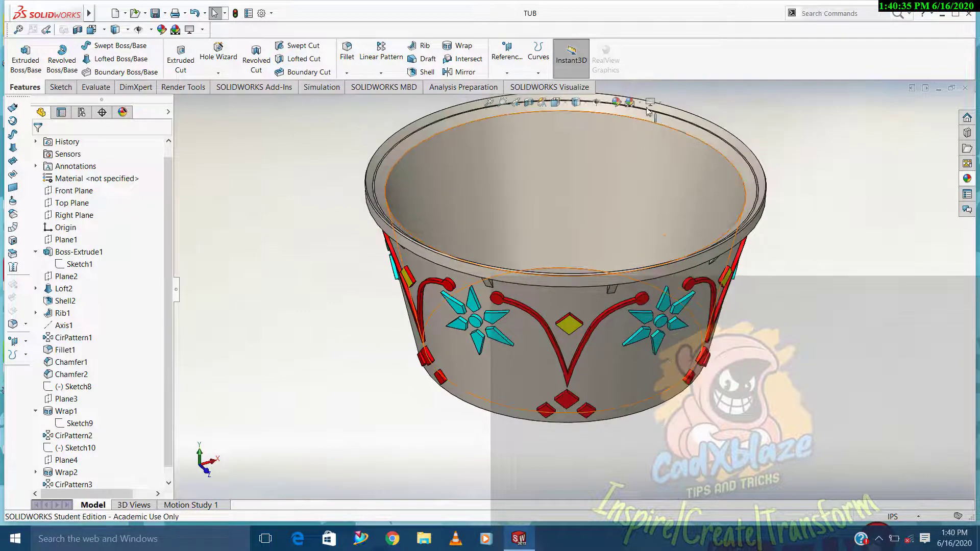
click(651, 103)
click(670, 155)
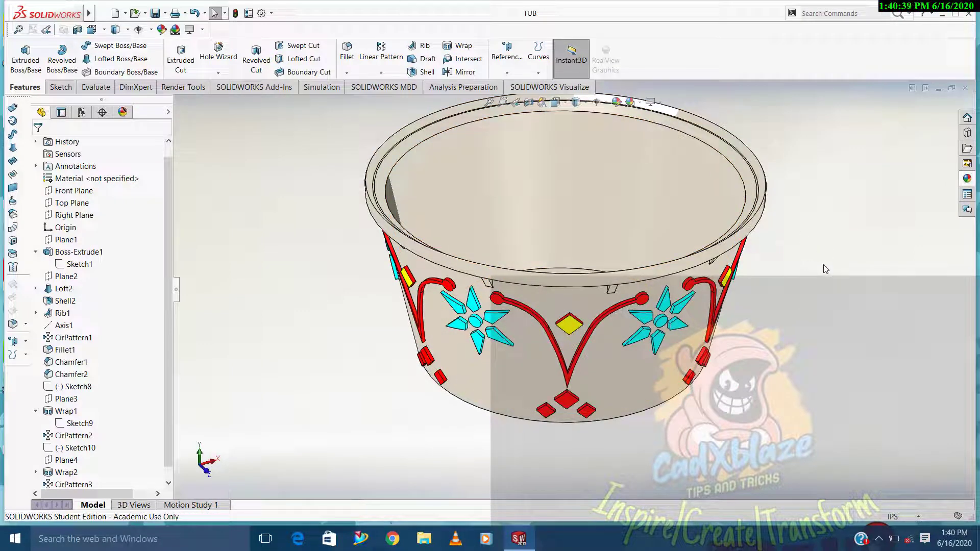
key(ctrl+1)
key(Down)
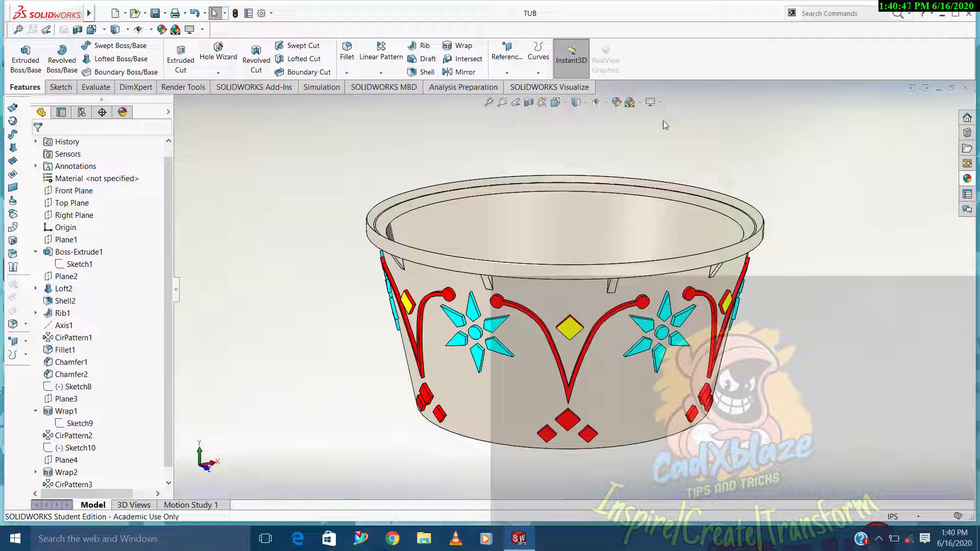
Turn off cartoon shading and orbit to see the tub's underside
click(662, 106)
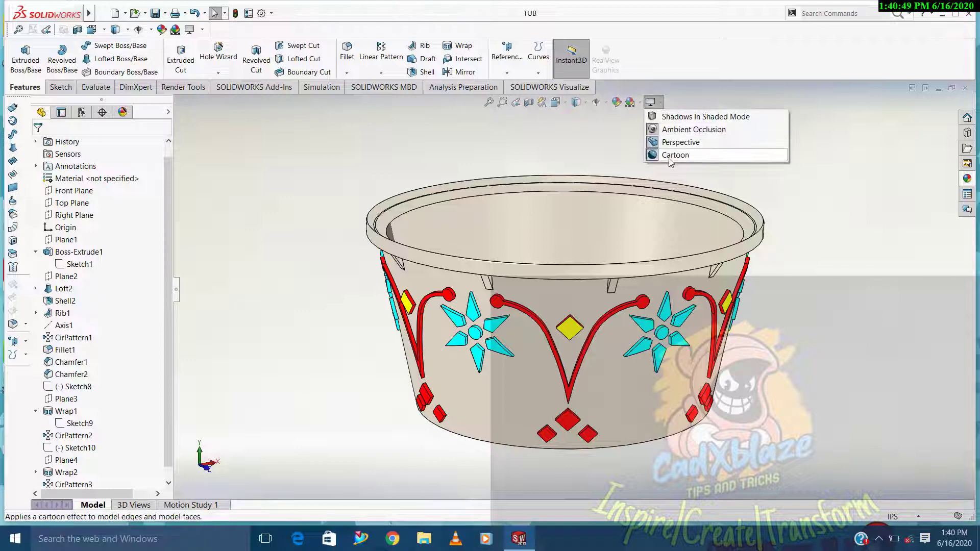
click(671, 158)
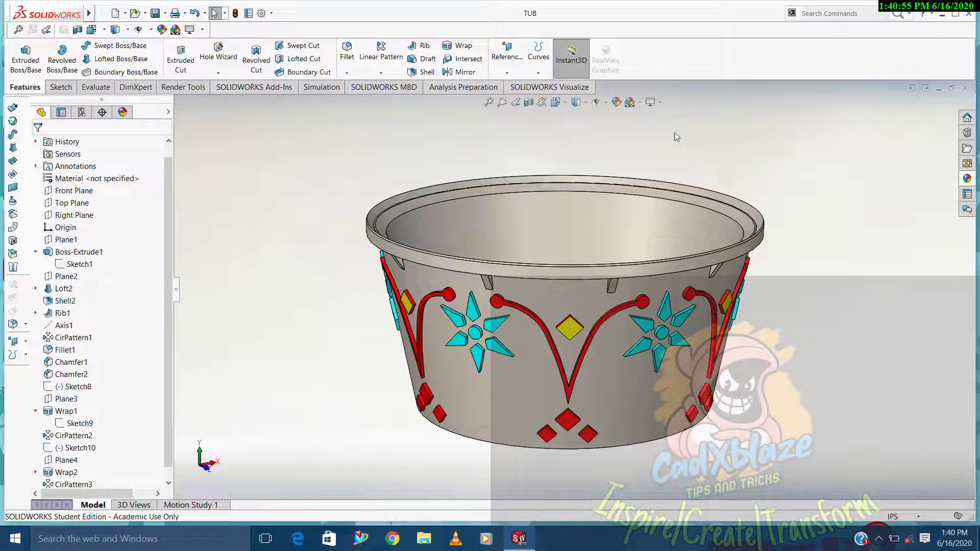
middle_drag(745, 335, 868, 270)
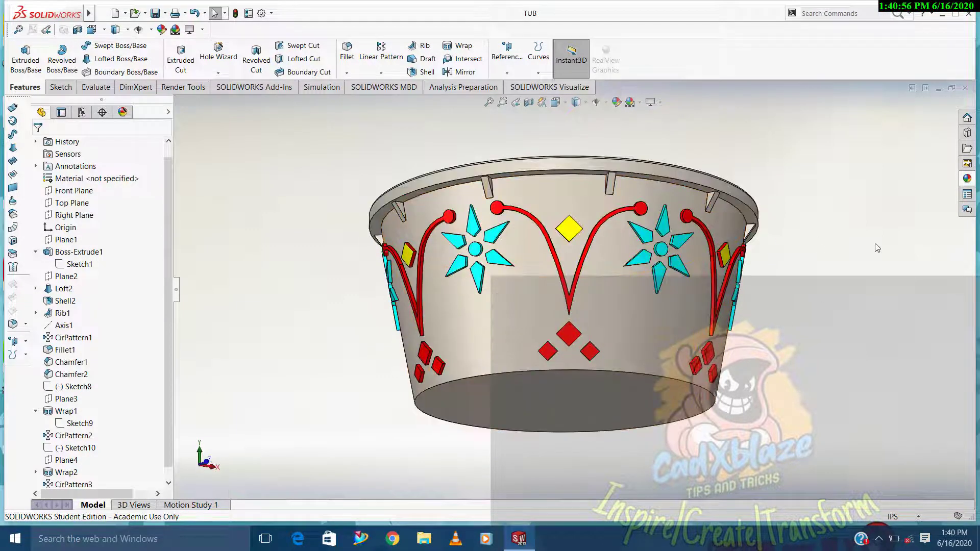
Roll the view until the tub stands upright, looking down into its open top
right_click(852, 266)
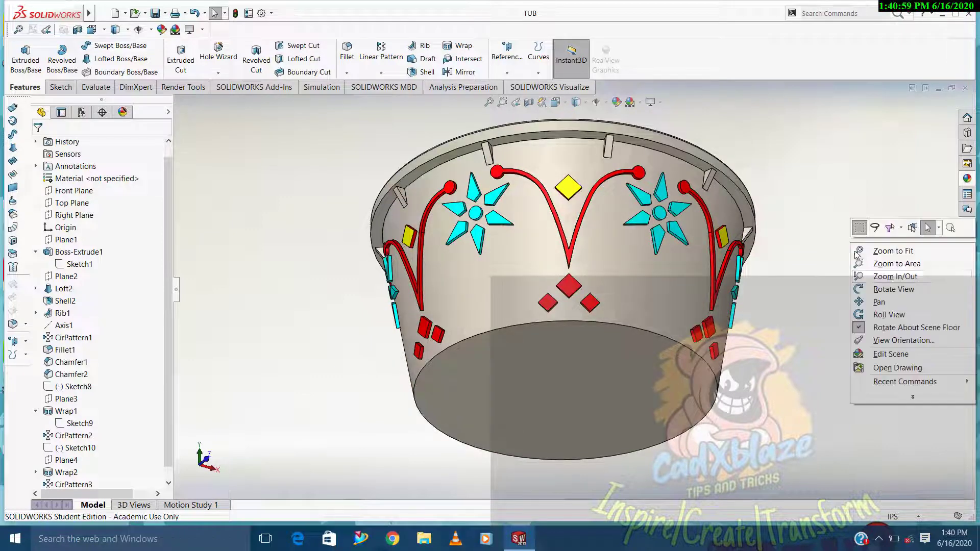
click(869, 314)
mouse_move(842, 284)
mouse_down()
mouse_move(781, 297)
mouse_move(373, 246)
mouse_move(899, 257)
mouse_move(666, 347)
mouse_up()
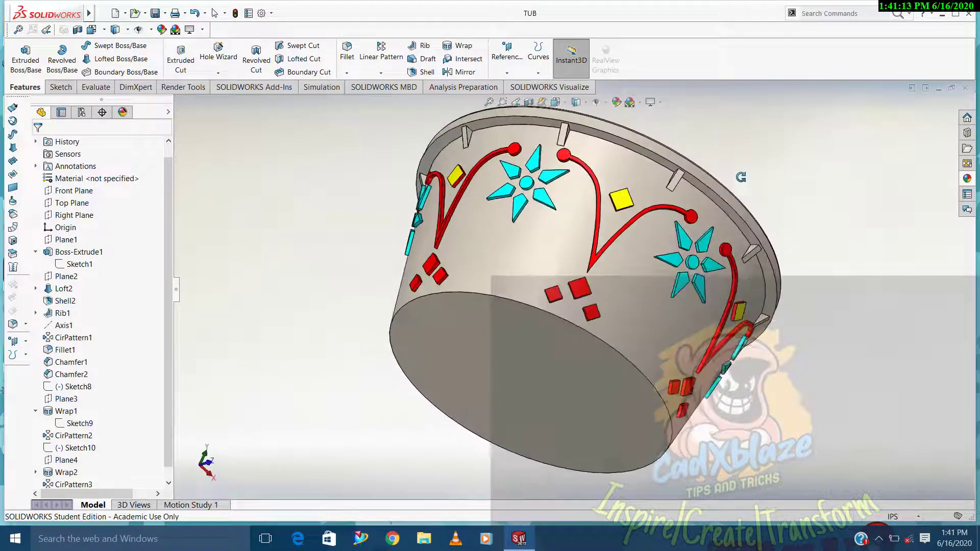
mouse_move(666, 347)
mouse_down()
mouse_move(799, 225)
mouse_move(828, 260)
mouse_move(786, 219)
mouse_up()
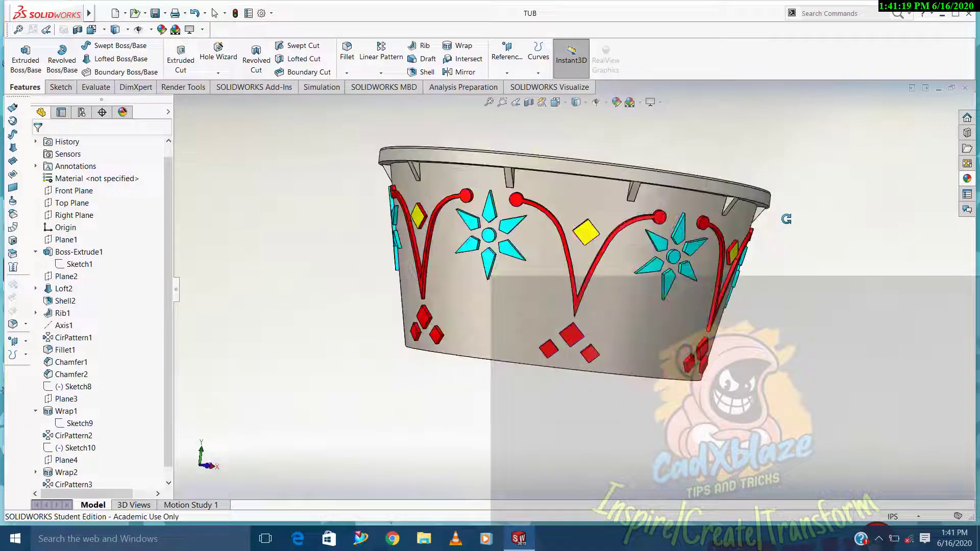
drag(787, 219, 807, 191)
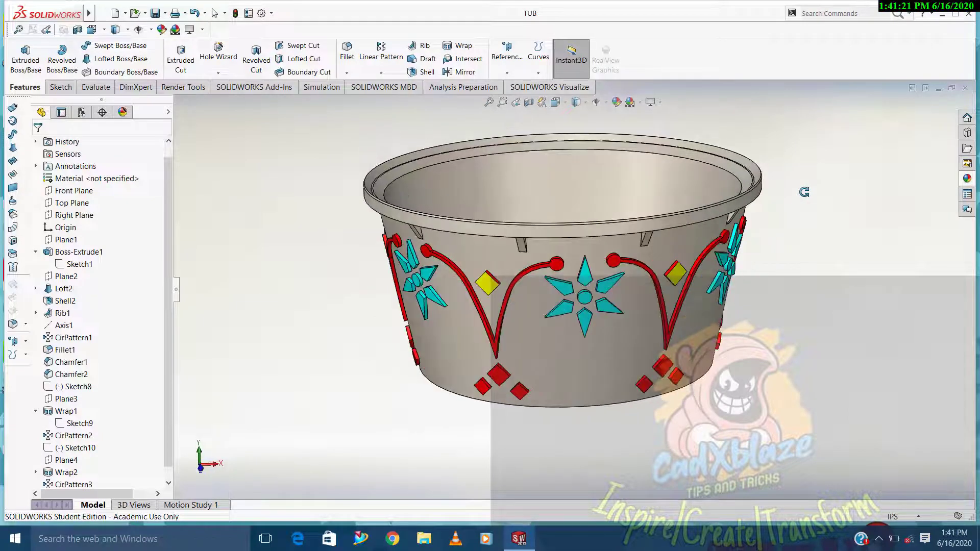
right_click(807, 192)
click(812, 200)
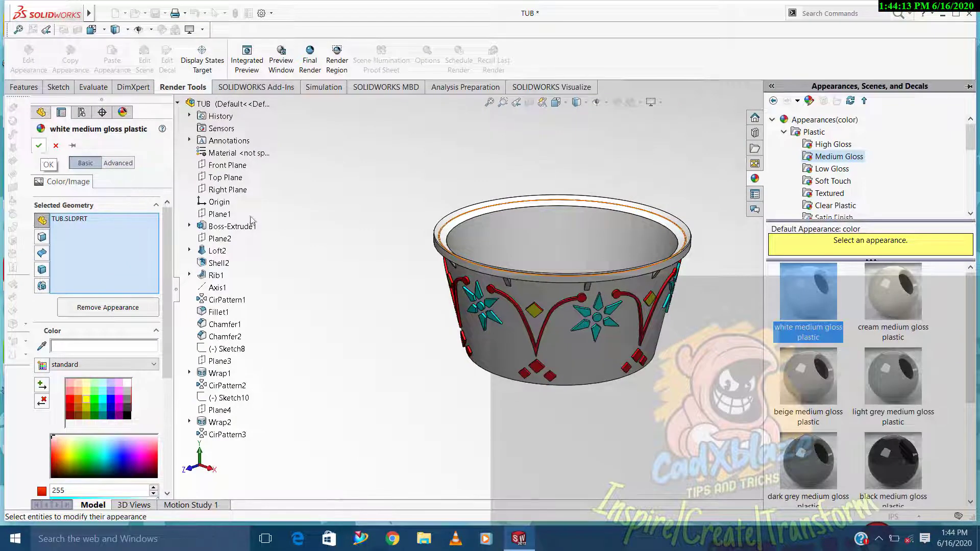
Apply blue medium gloss plastic to the tub after trying the red one
scroll(824, 438, down, 3)
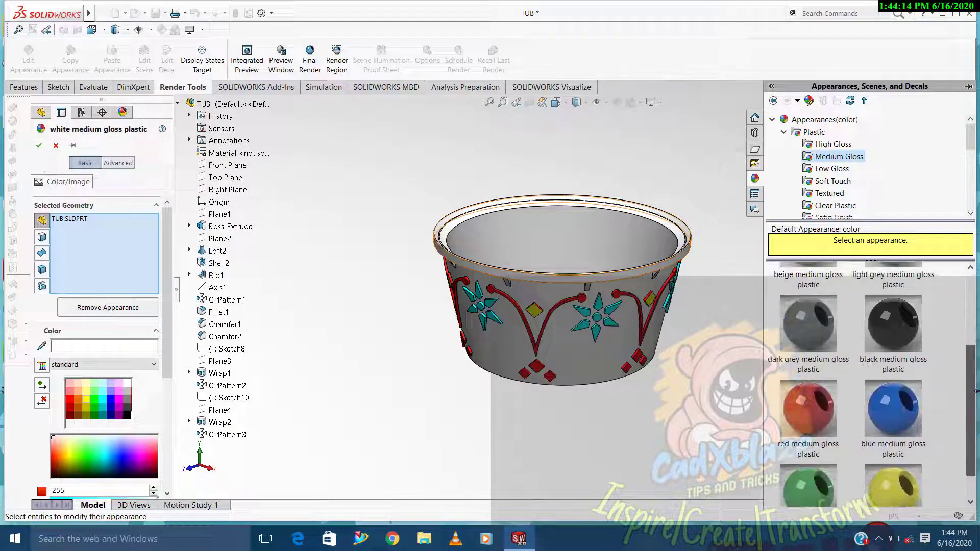
click(824, 438)
click(895, 423)
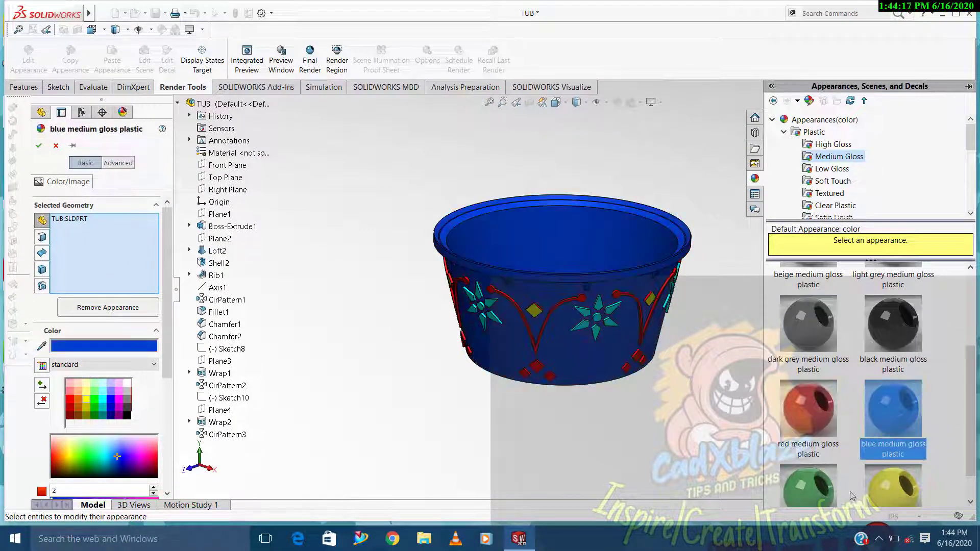
Try teal, peach, yellow, green, cyan, pink and grey tints, then settle on blue-violet
scroll(969, 416, down, 1)
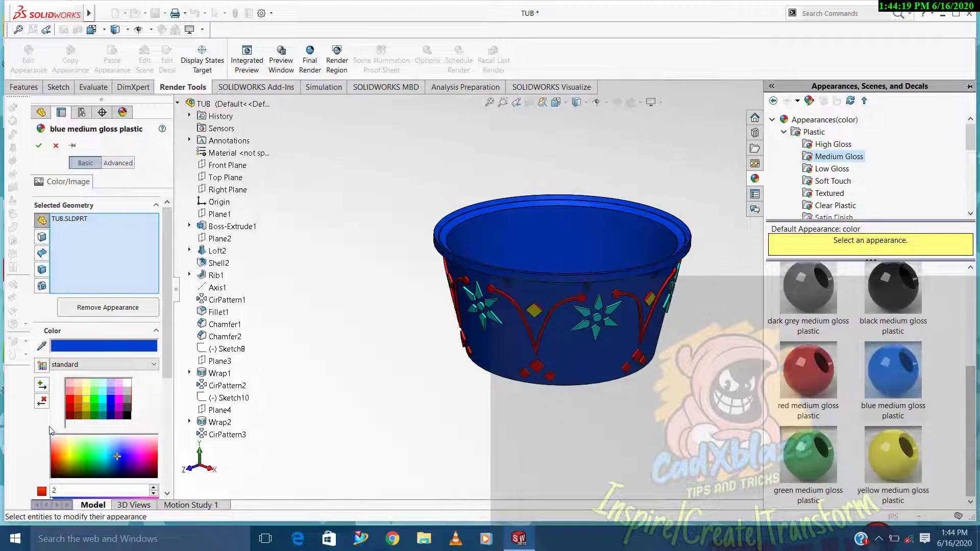
click(102, 400)
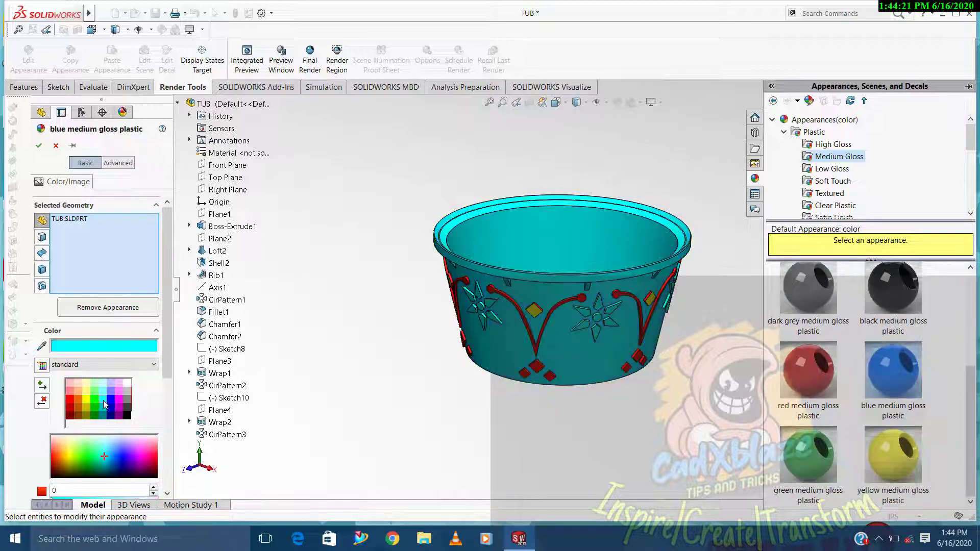
click(78, 395)
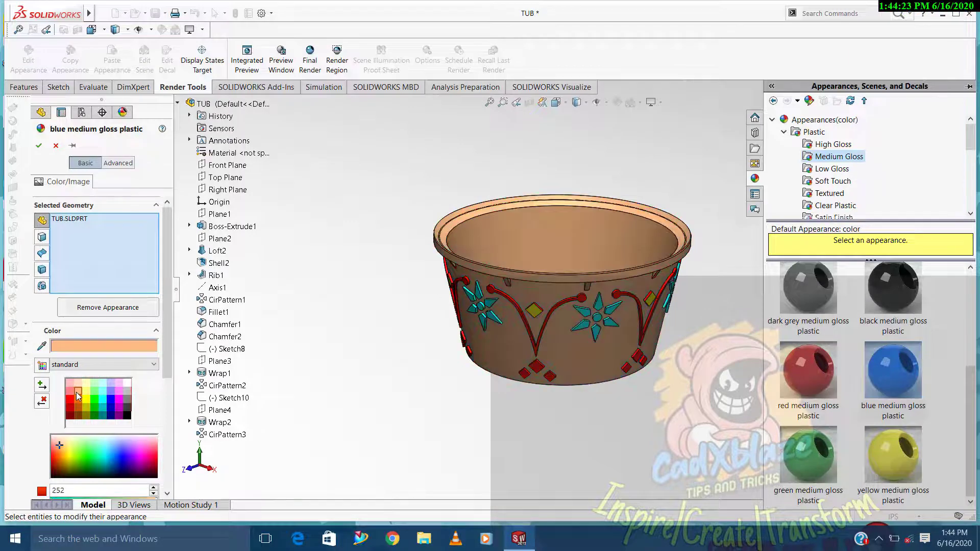
click(85, 394)
click(94, 394)
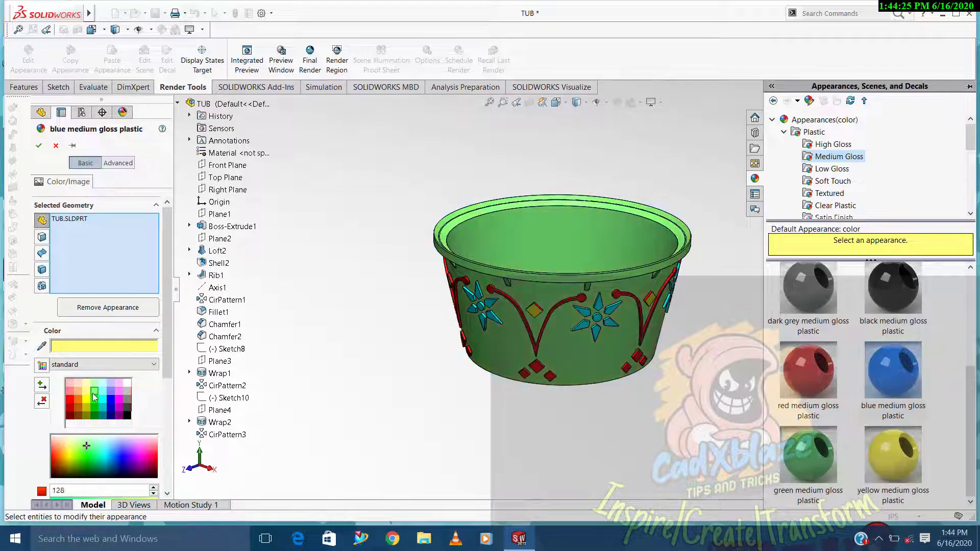
click(103, 391)
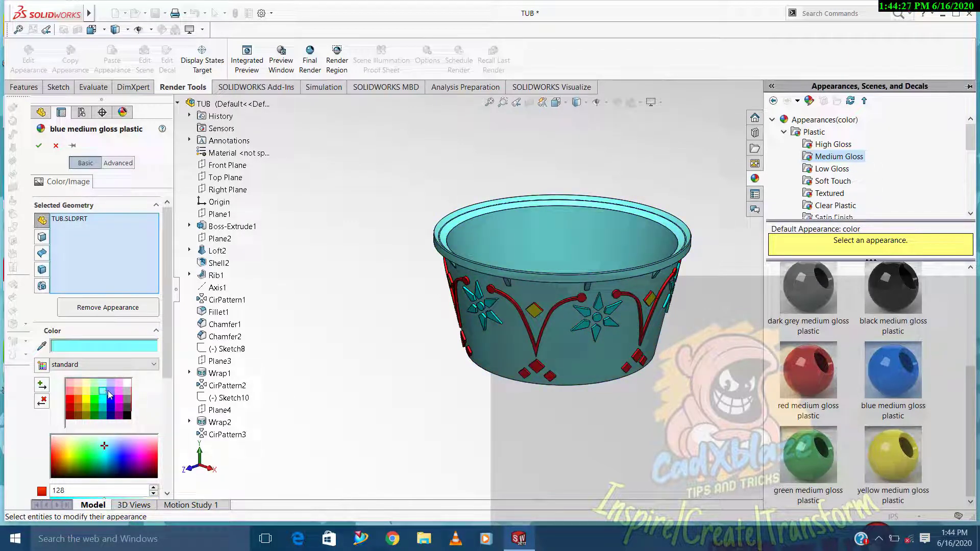
click(112, 392)
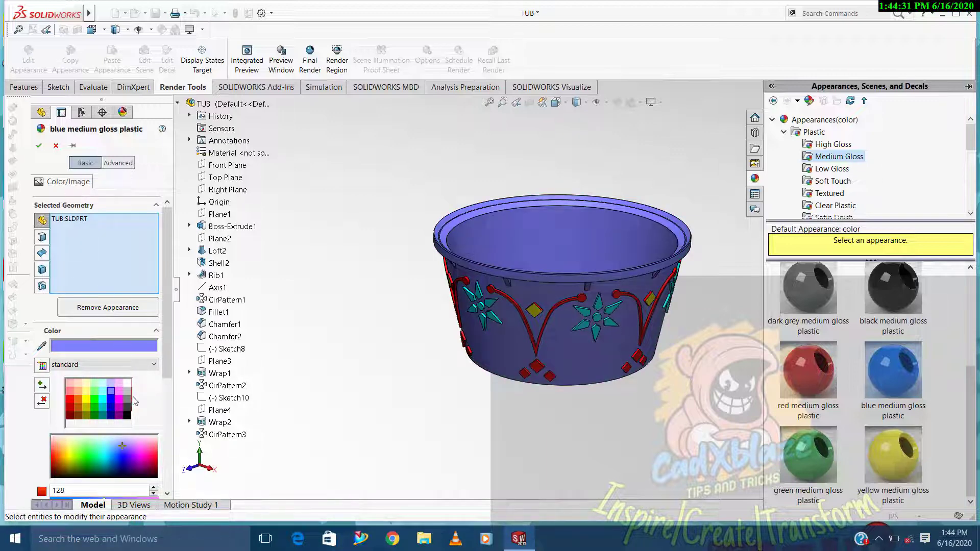
click(120, 392)
click(128, 393)
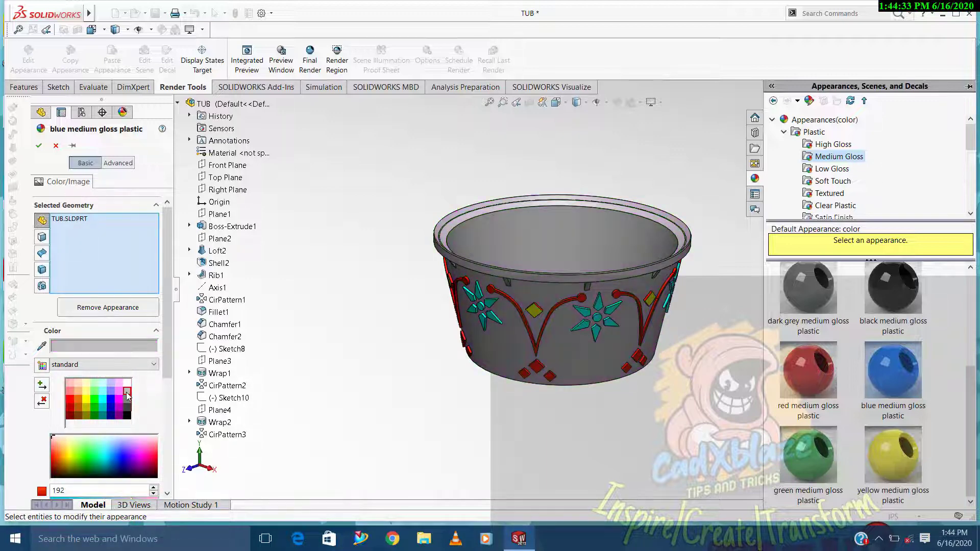
click(118, 392)
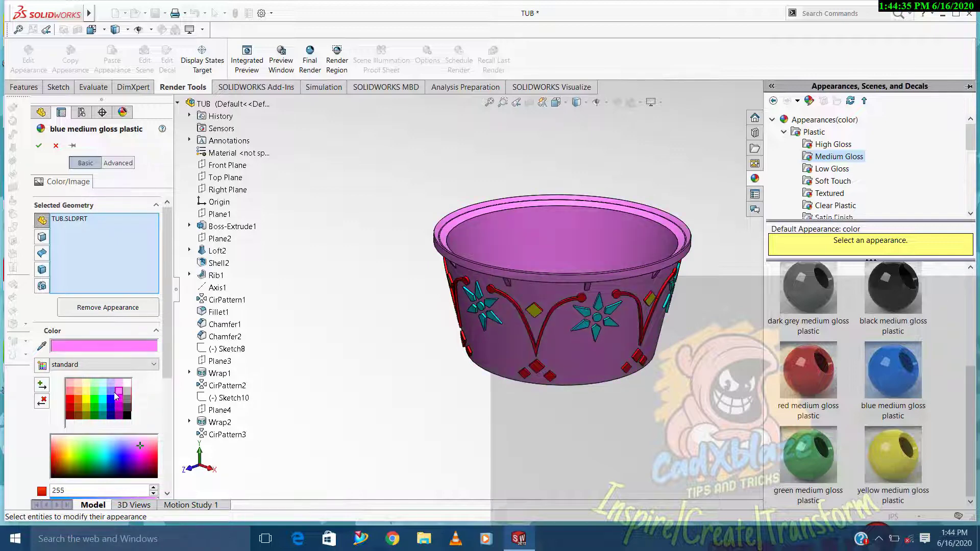
click(111, 392)
click(38, 146)
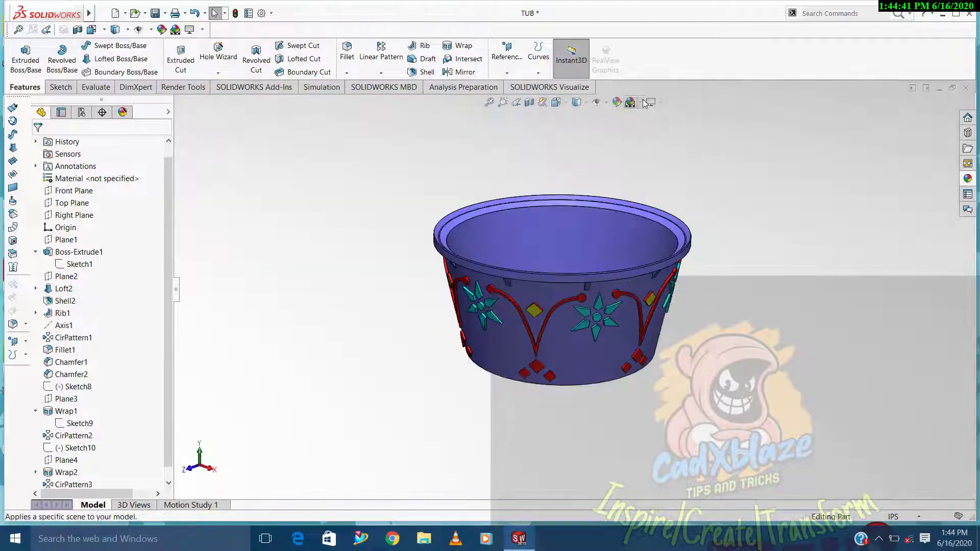
Turn cartoon shading back on and tilt the view to show the open top
click(643, 102)
click(670, 51)
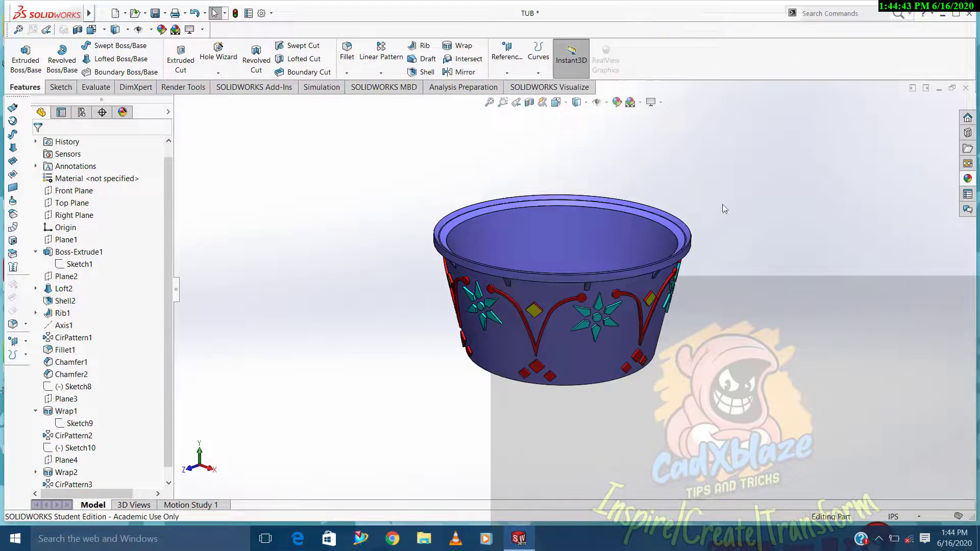
click(660, 104)
click(671, 156)
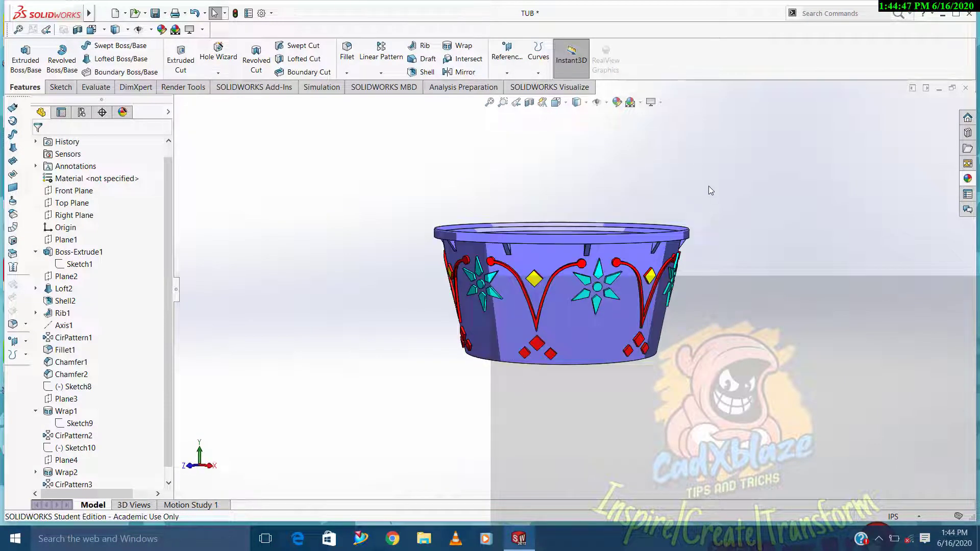
key(Down)
key(Down)
key(Down)
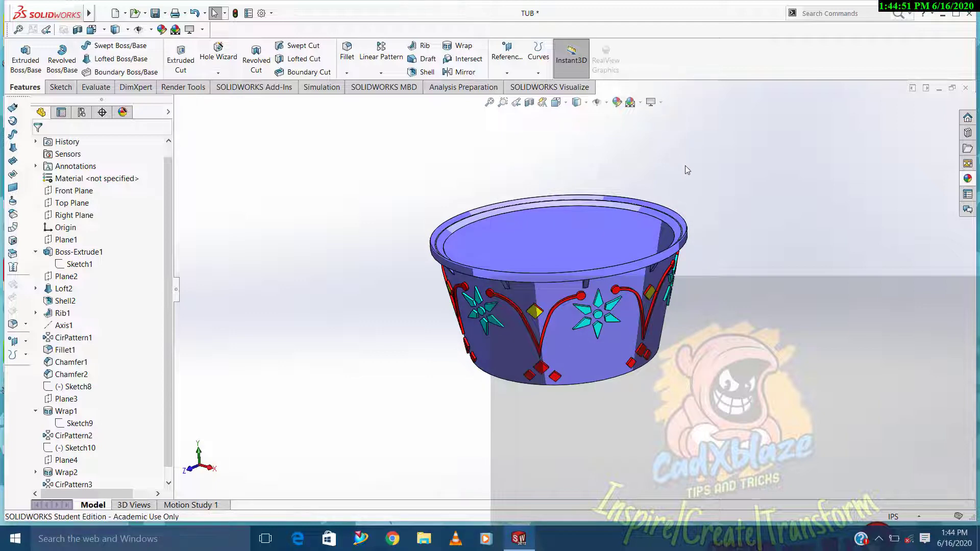
Set the isometric view and zoom in until the tub fills the screen
key(space)
click(657, 215)
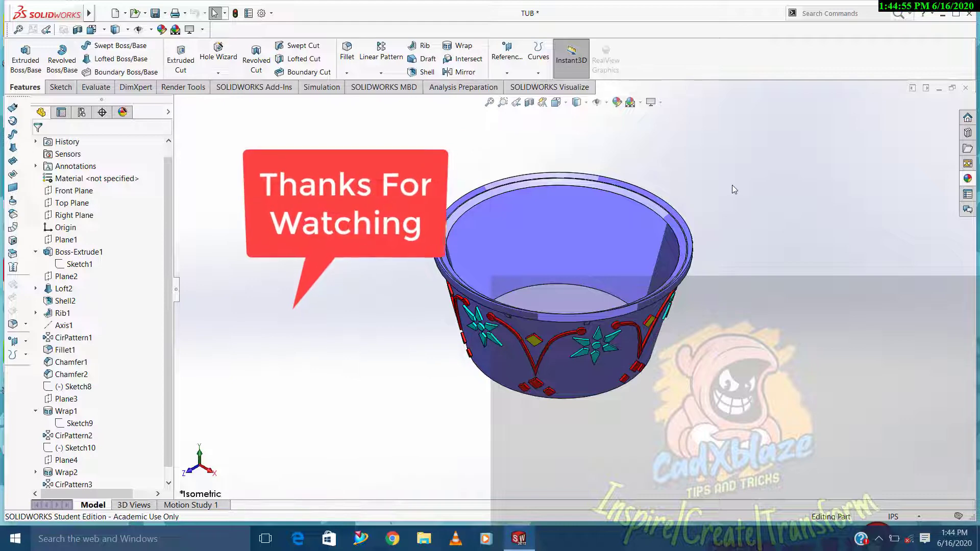
right_click(732, 185)
click(779, 221)
drag(766, 234, 696, 309)
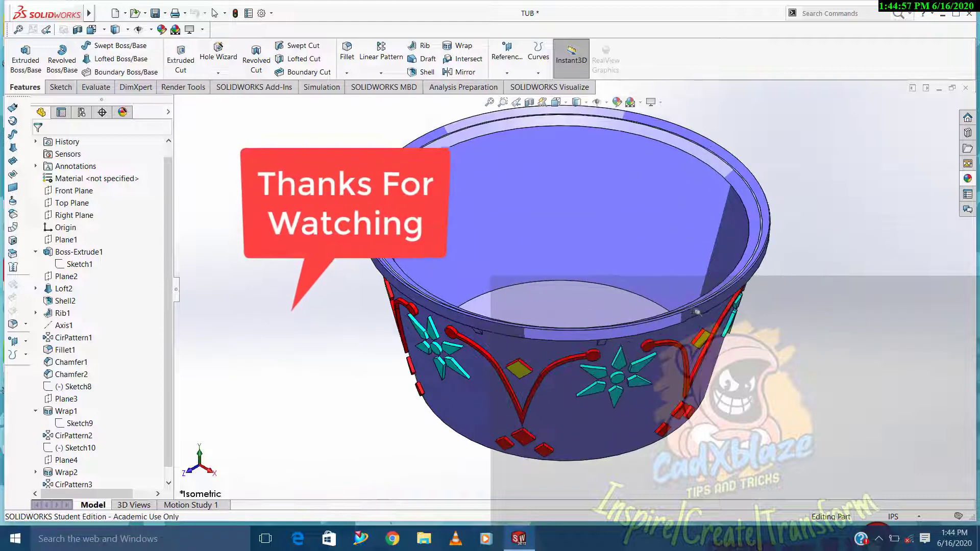